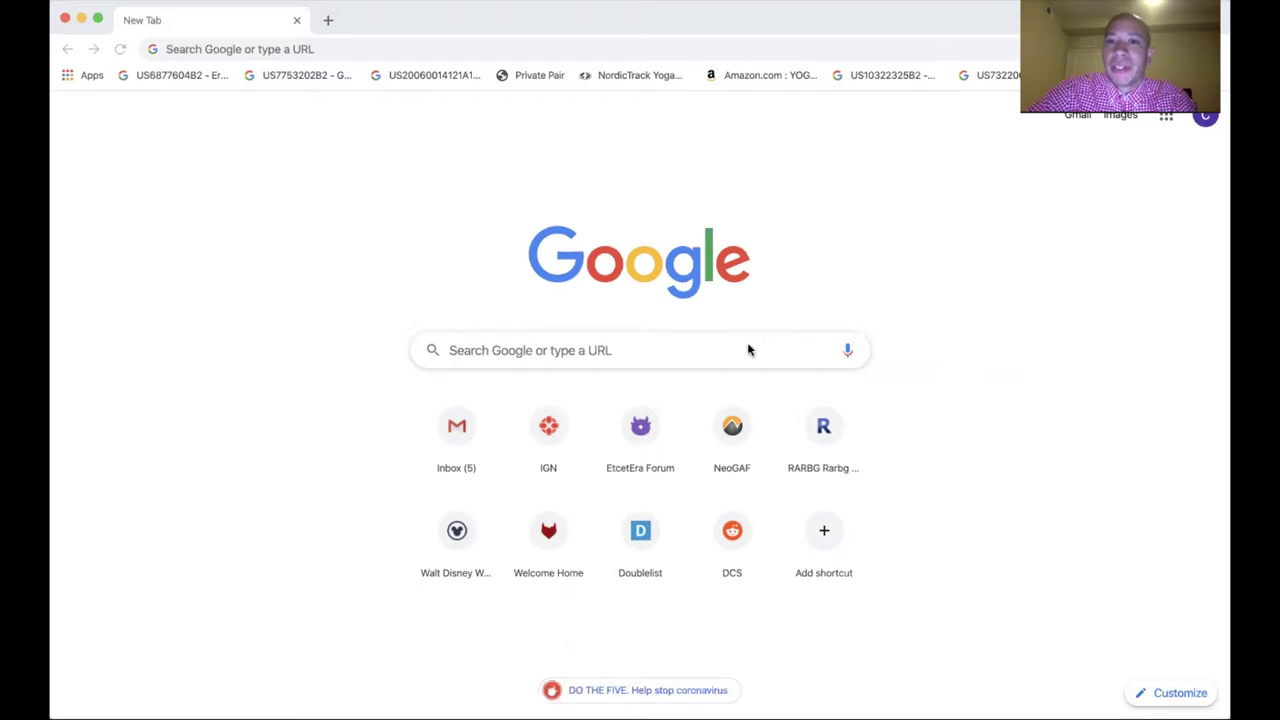
Search the web for "trademark search" and open the USPTO's "Search trademark database" page
click(748, 343)
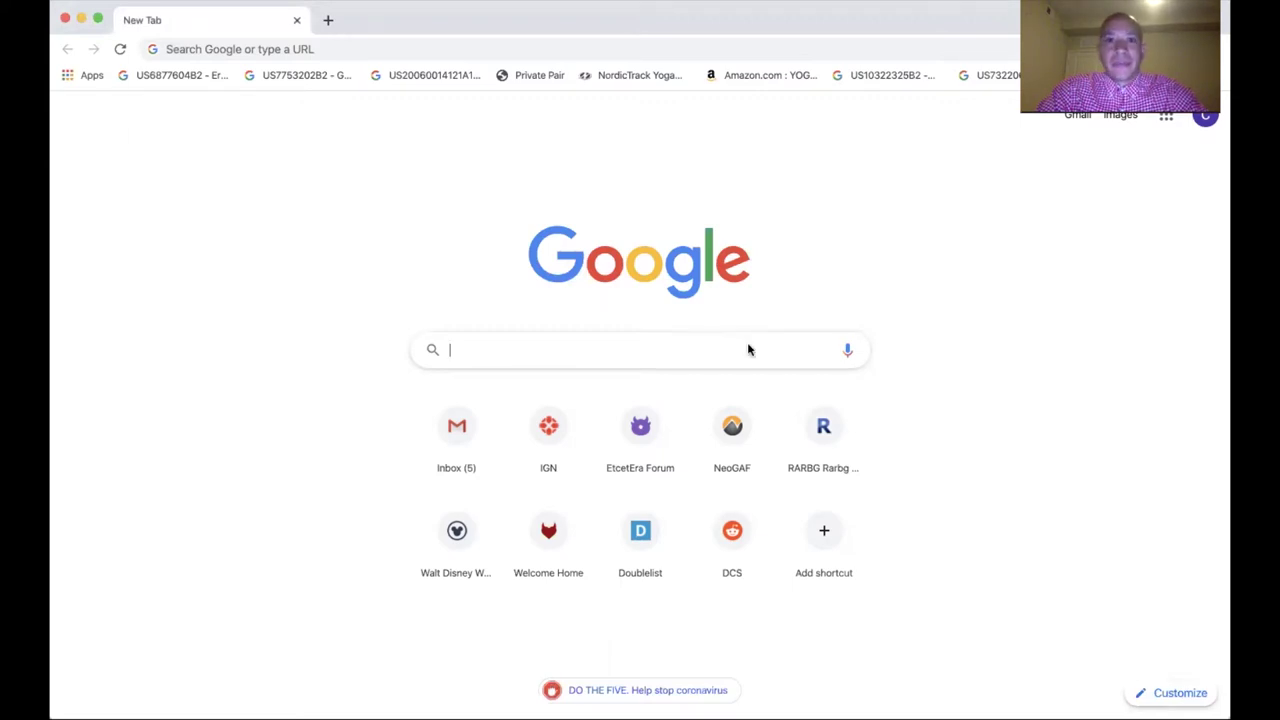
text(t)
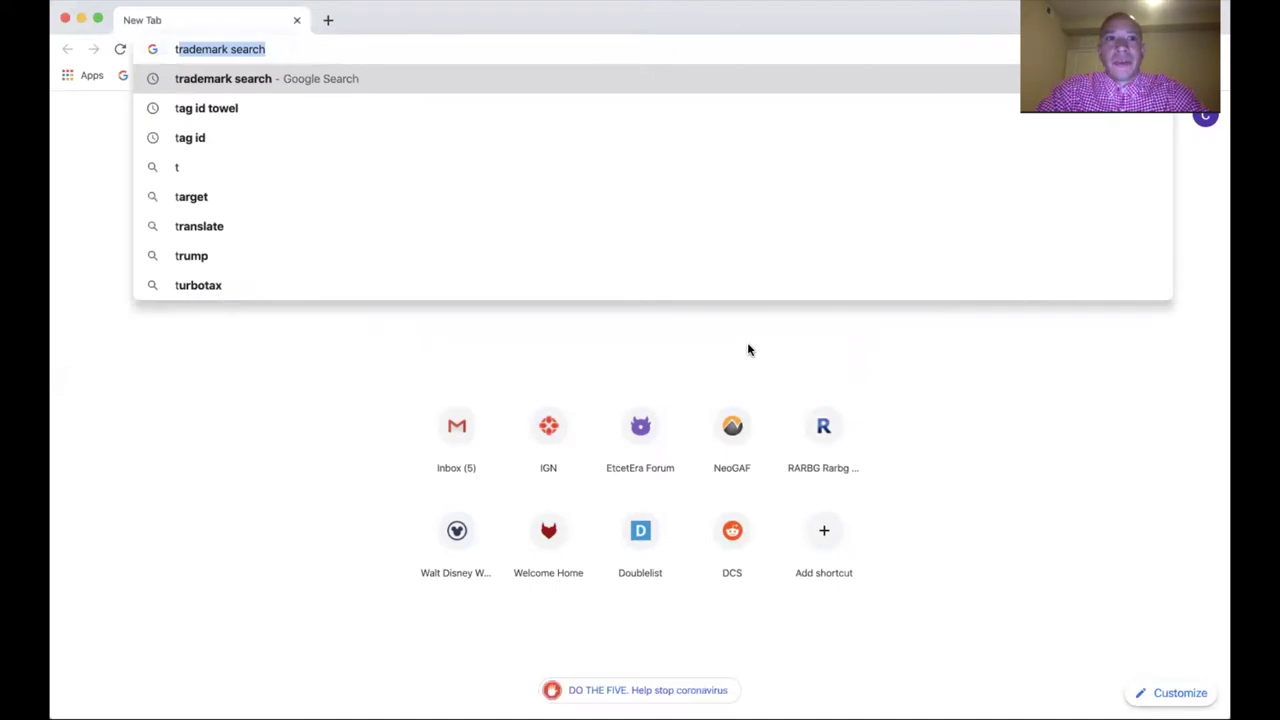
key(Return)
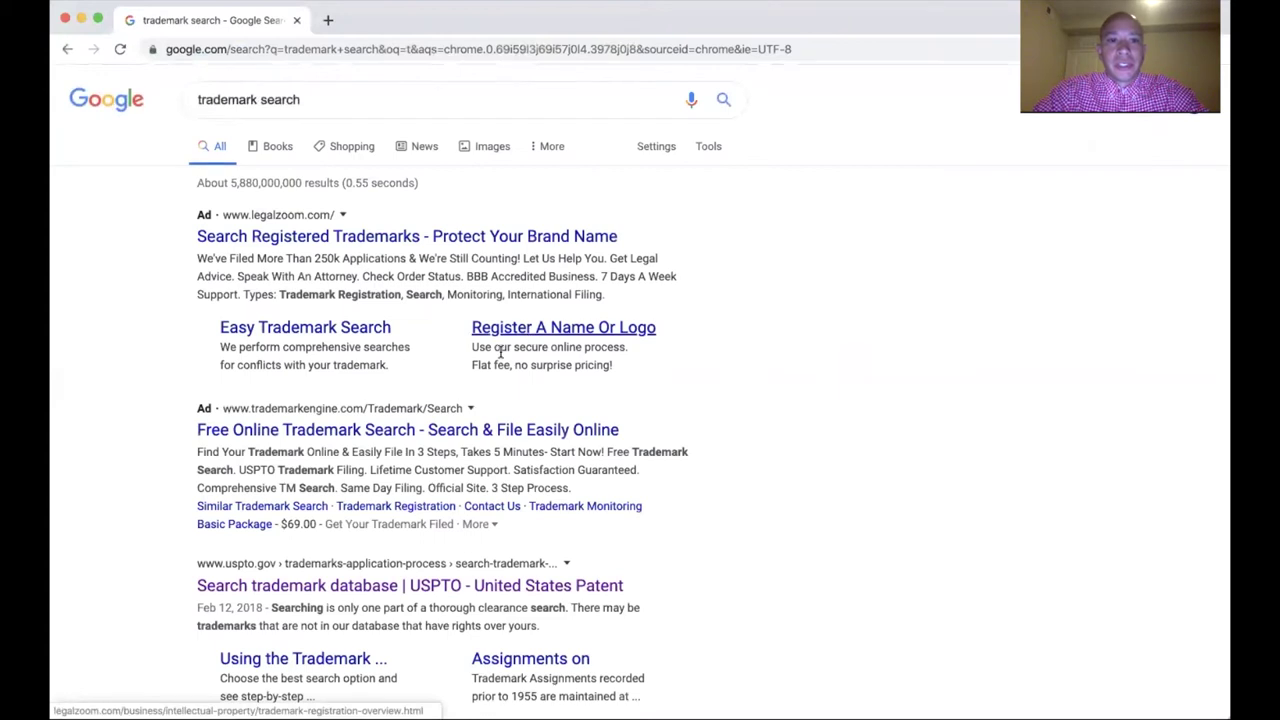
scroll(505, 350, down, 3)
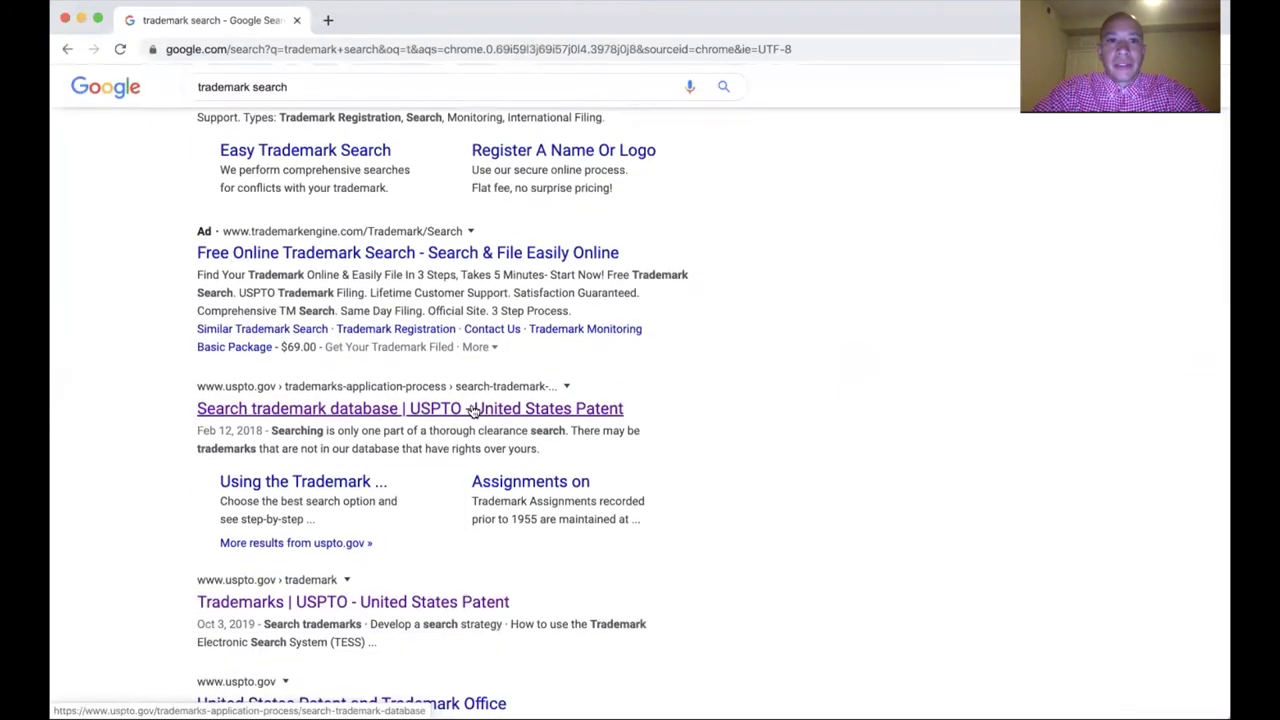
click(474, 409)
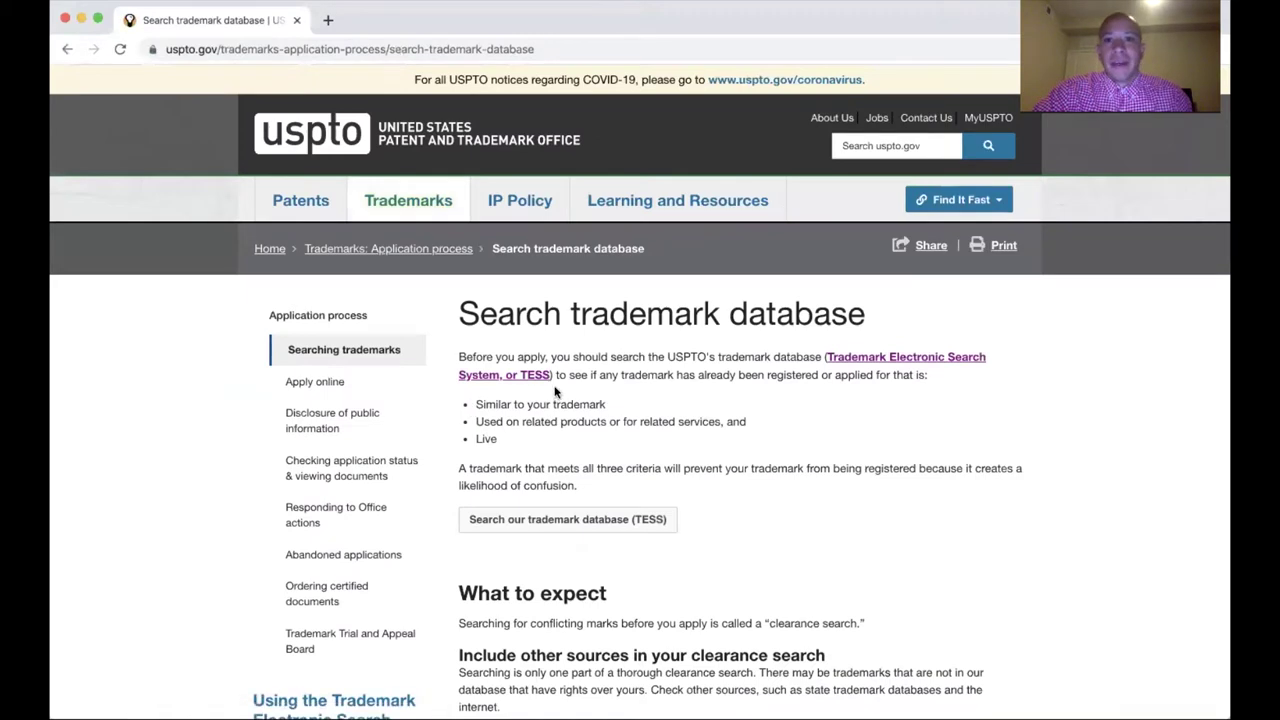
Open TESS and run a Basic Word Mark Search for "dolphin wave", covering live and dead marks
click(587, 487)
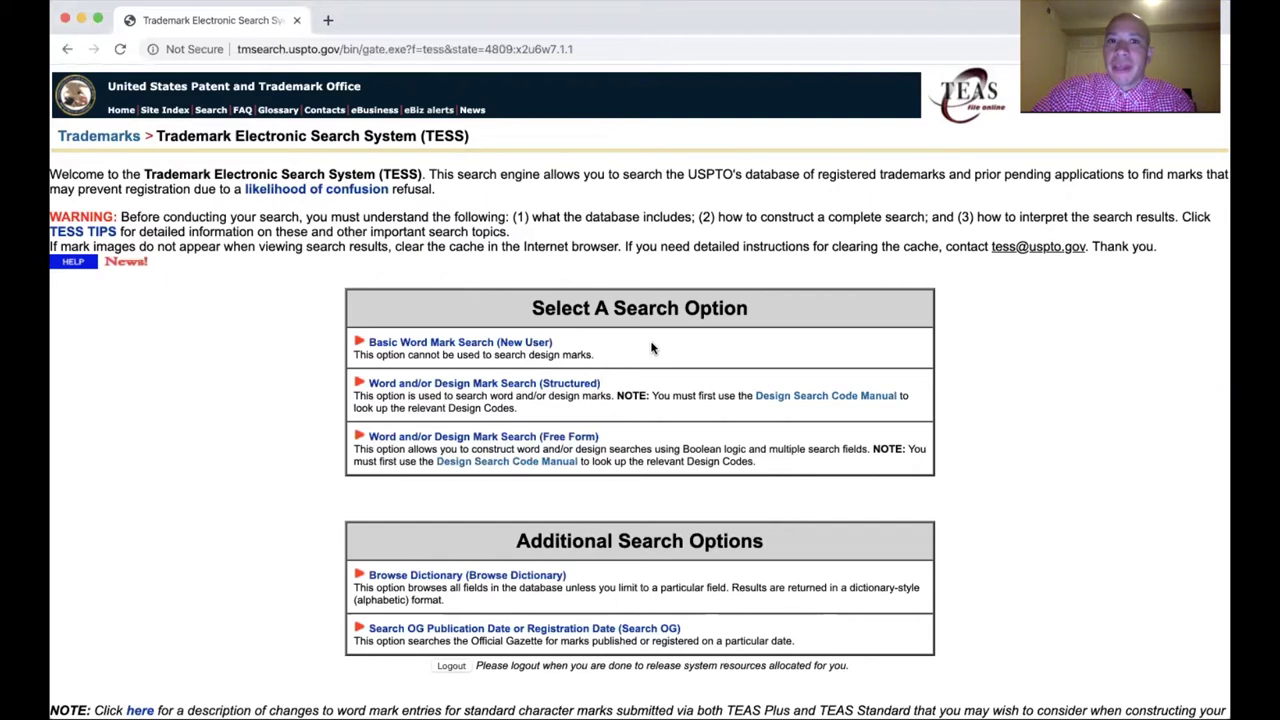
click(543, 343)
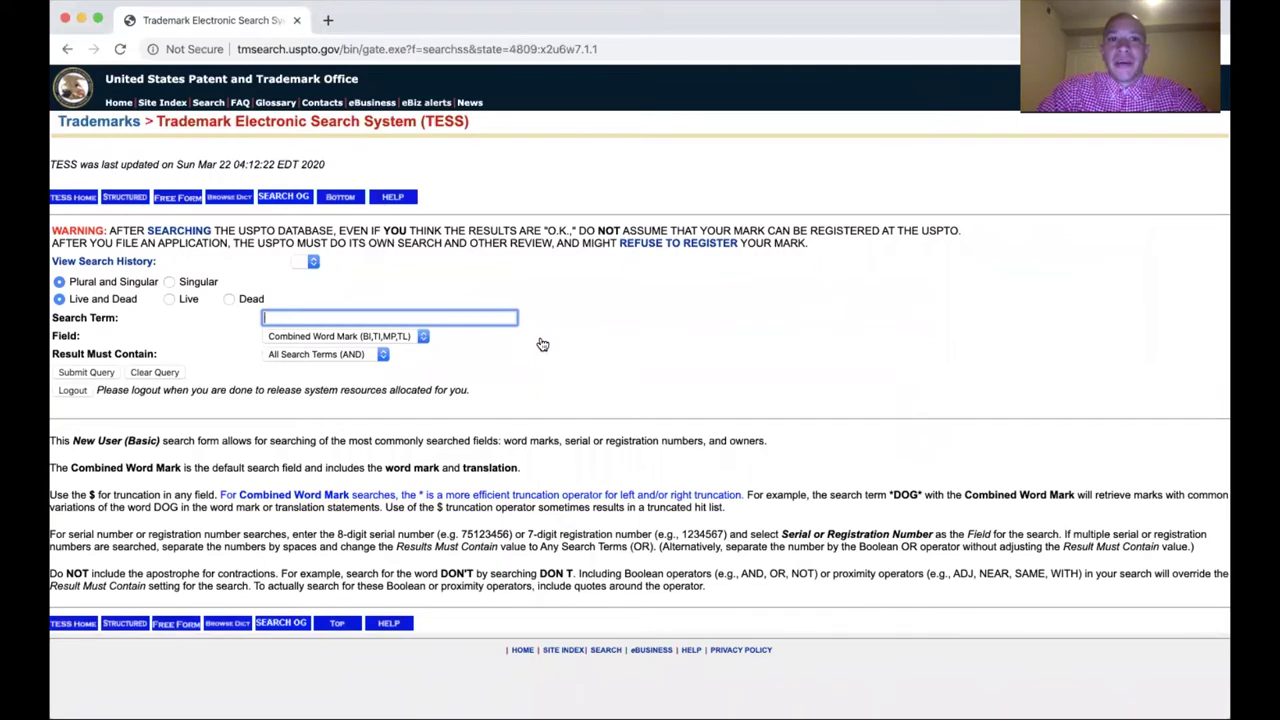
text(d)
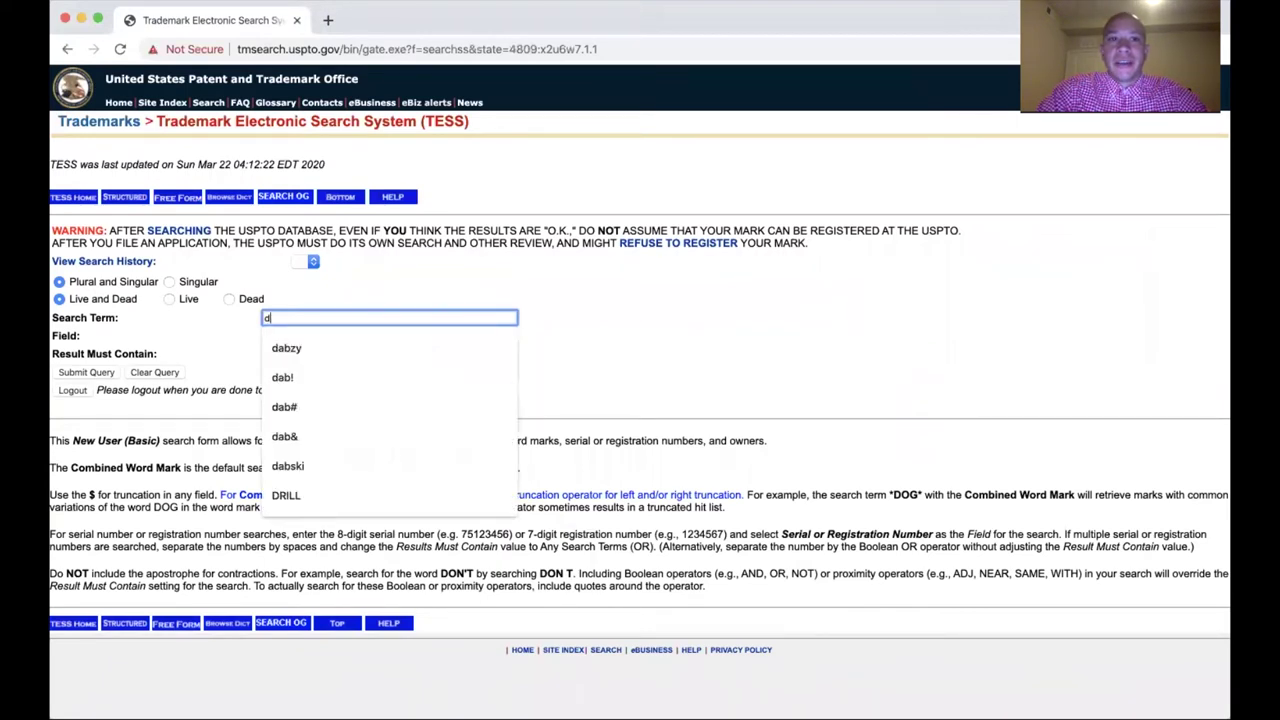
text(o)
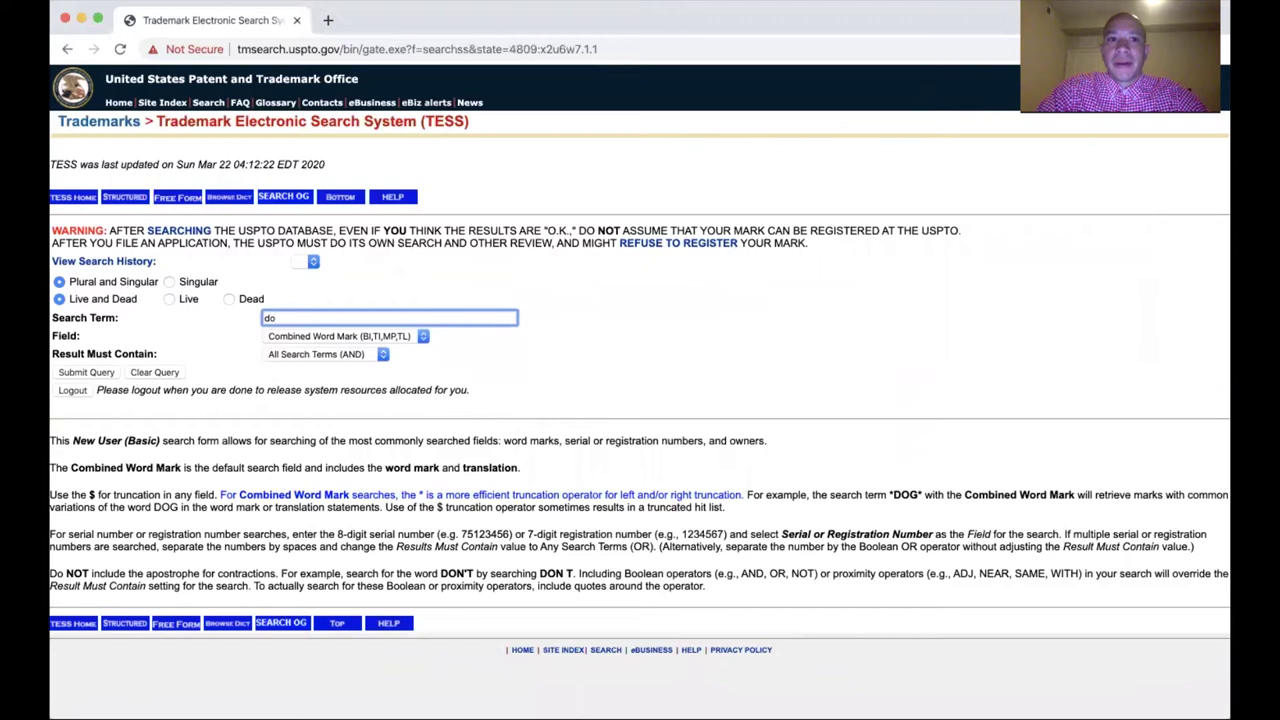
text(lphin wave)
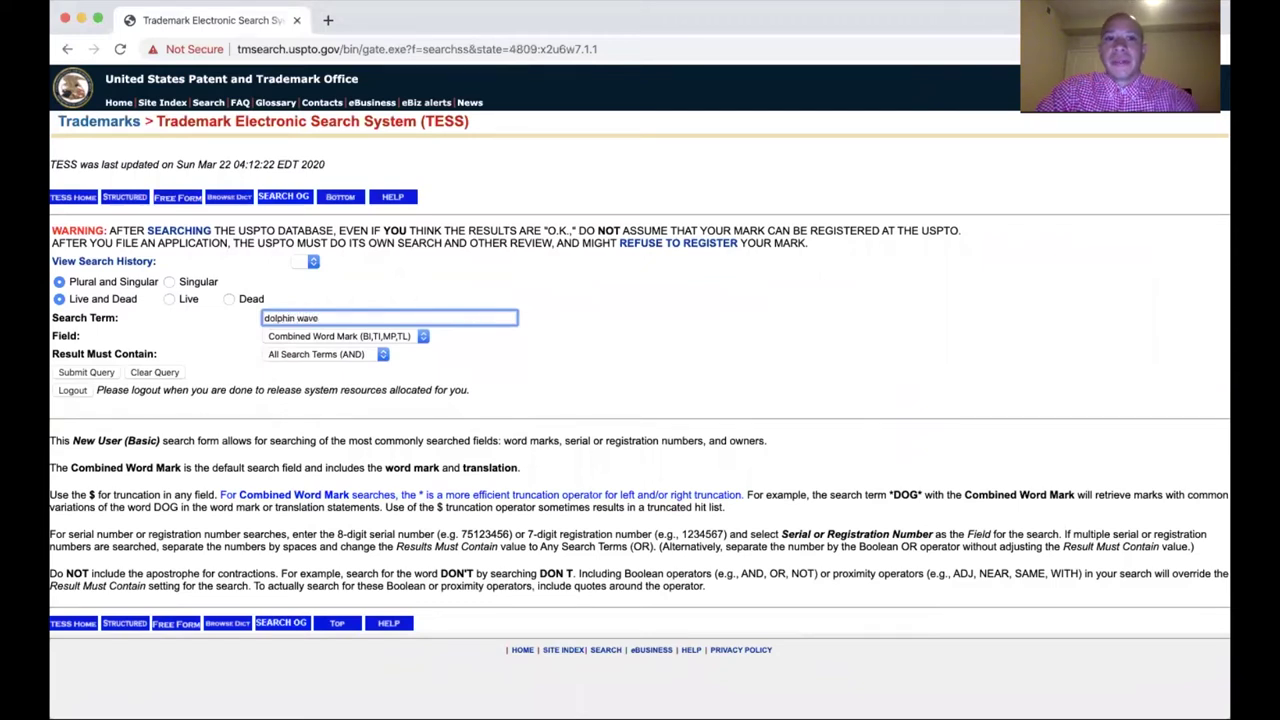
key(Return)
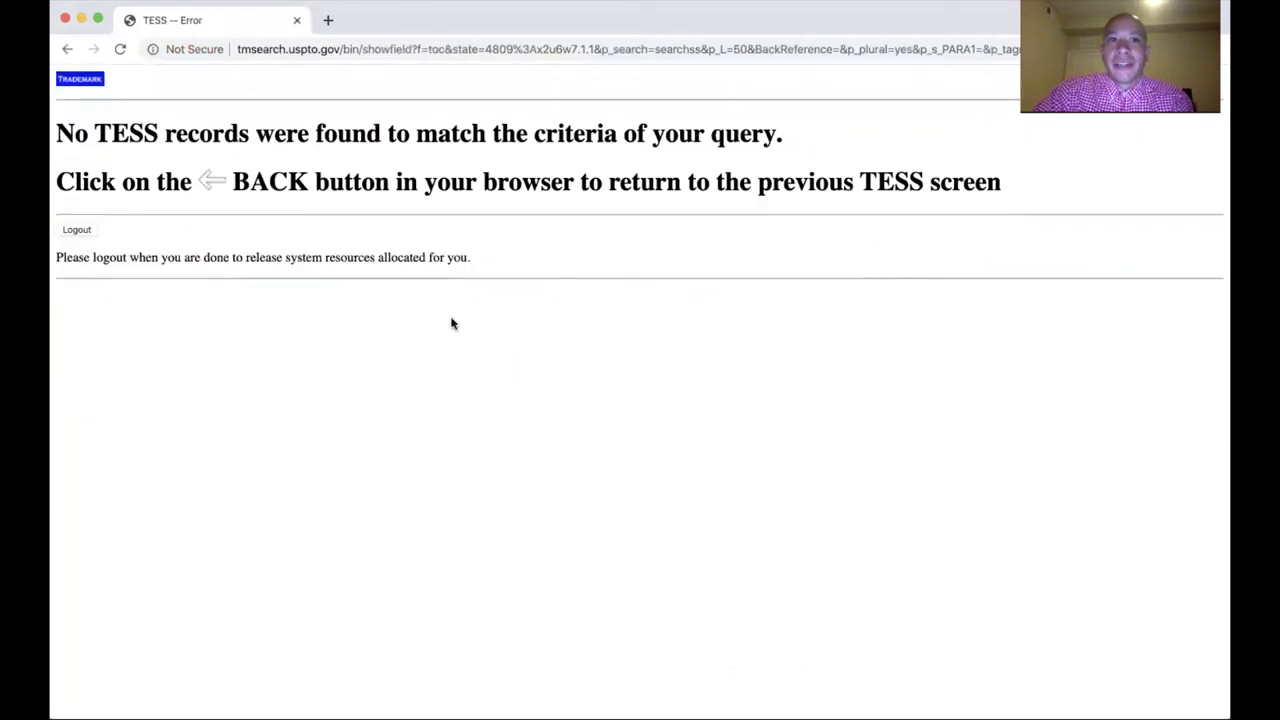
Return to the basic search form, shorten the search term to "dolphin" and run the query
scroll(451, 323, left, 5)
double_click(307, 317)
key(BackSpace)
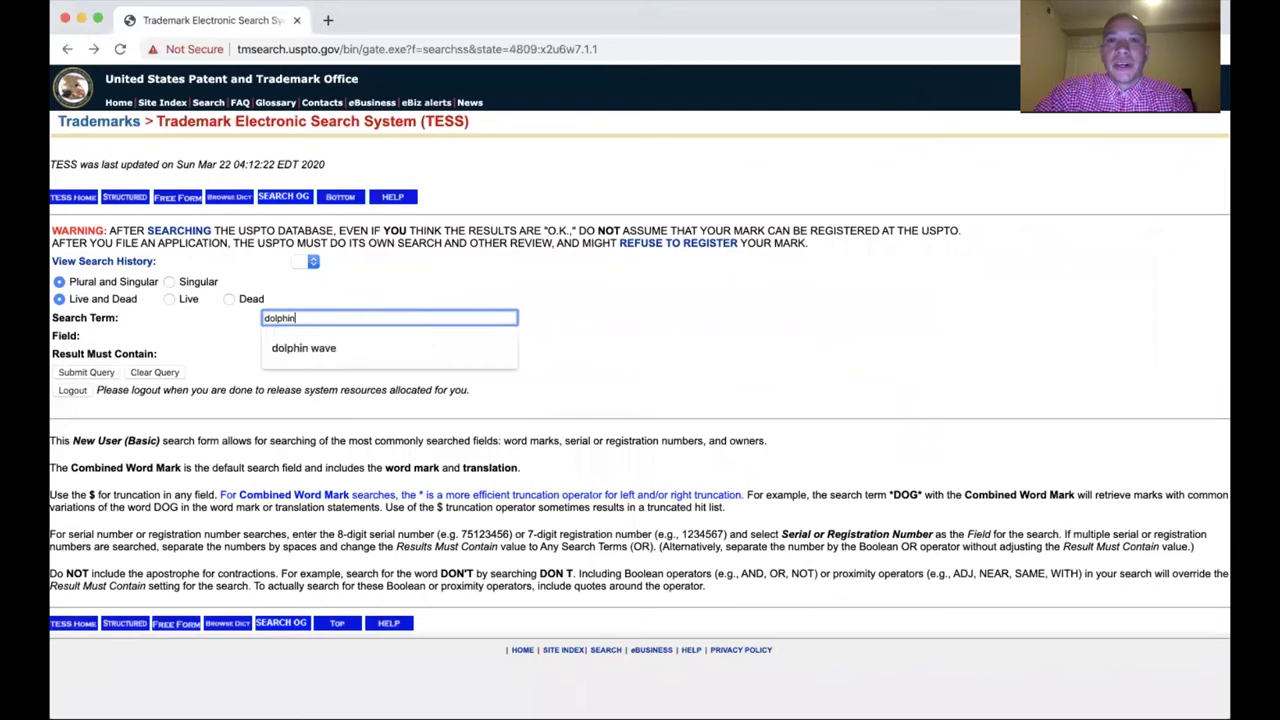
key(Return)
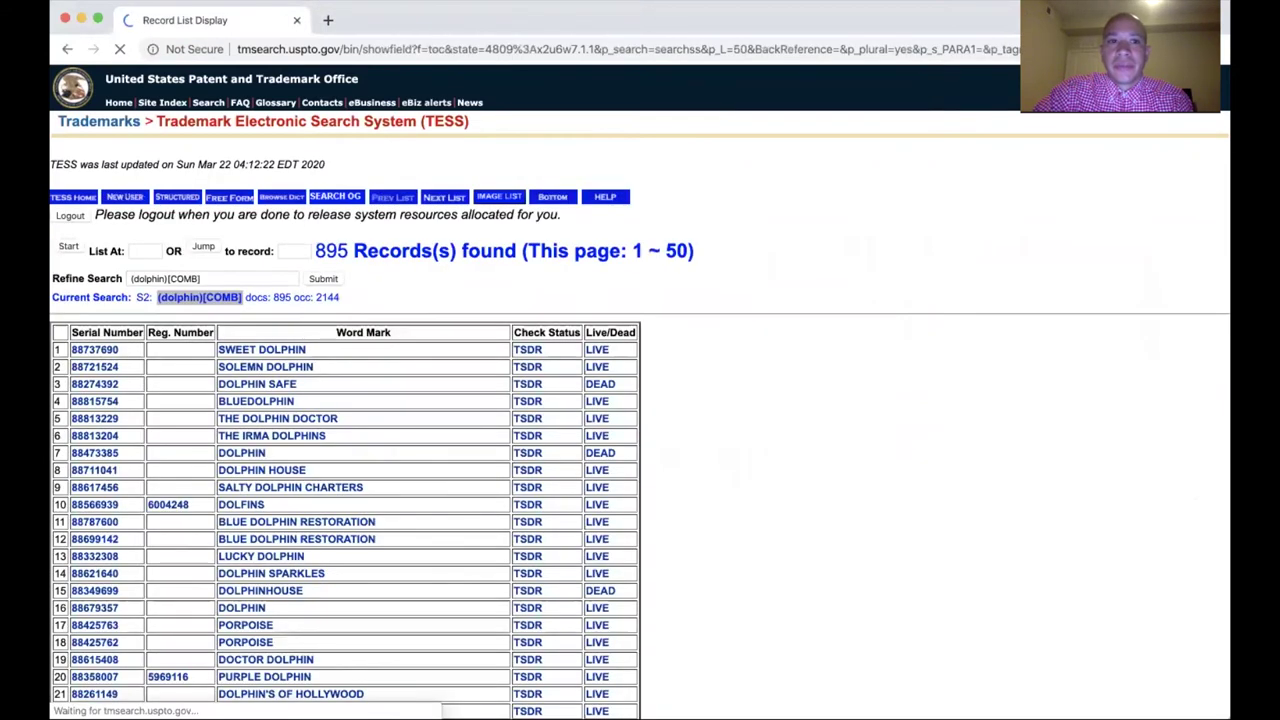
Review the dolphin results list, checking the number of records found, the word marks and their live/dead status
scroll(350, 319, down, 1)
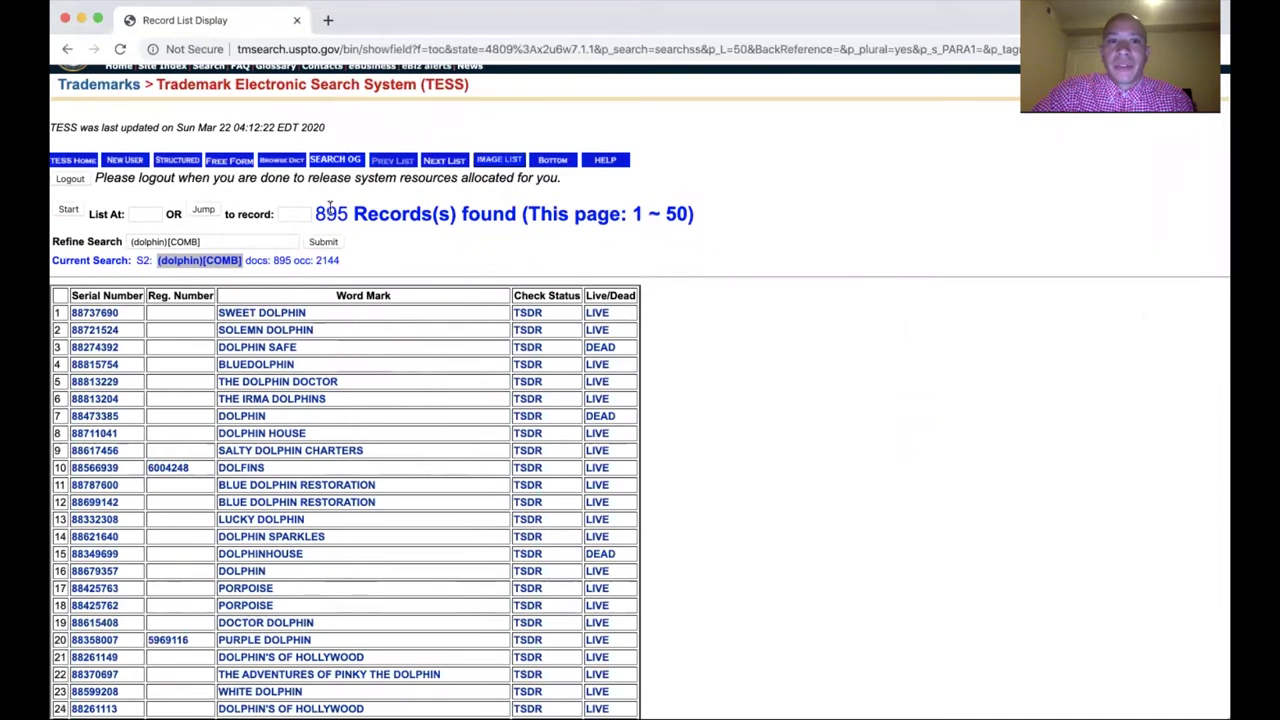
drag(315, 214, 516, 214)
scroll(430, 245, down, 1)
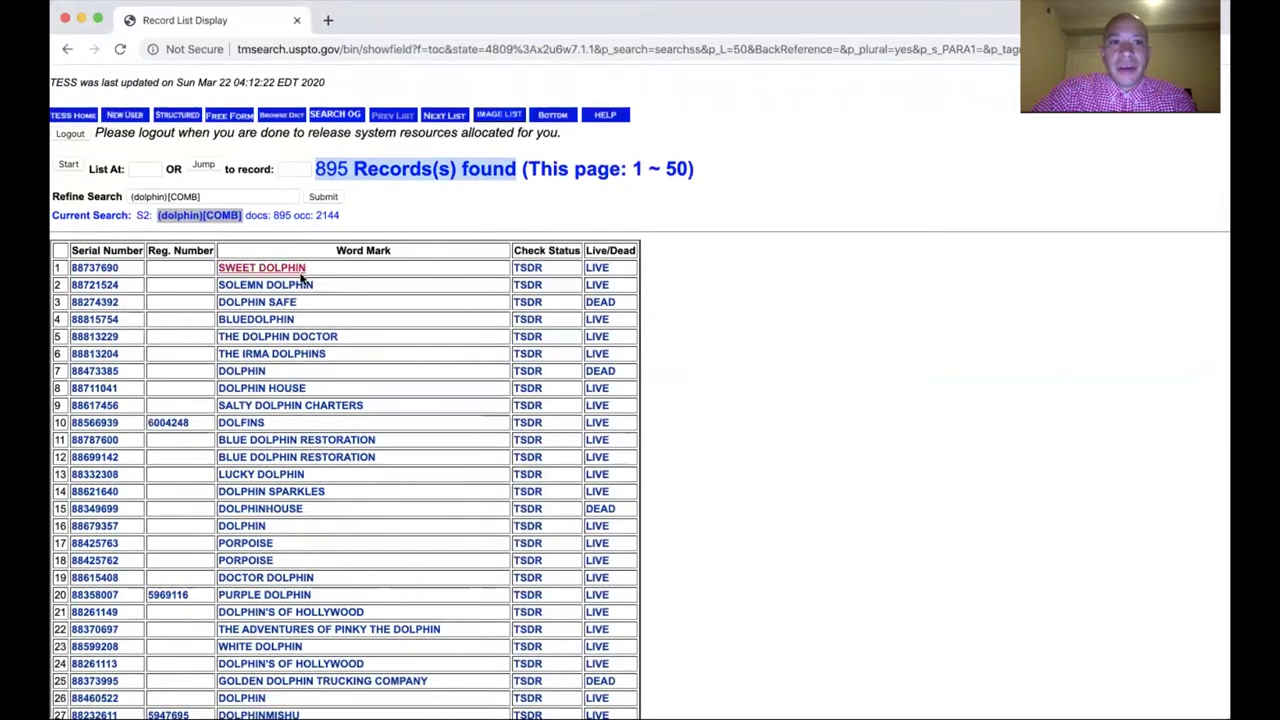
scroll(298, 302, down, 1)
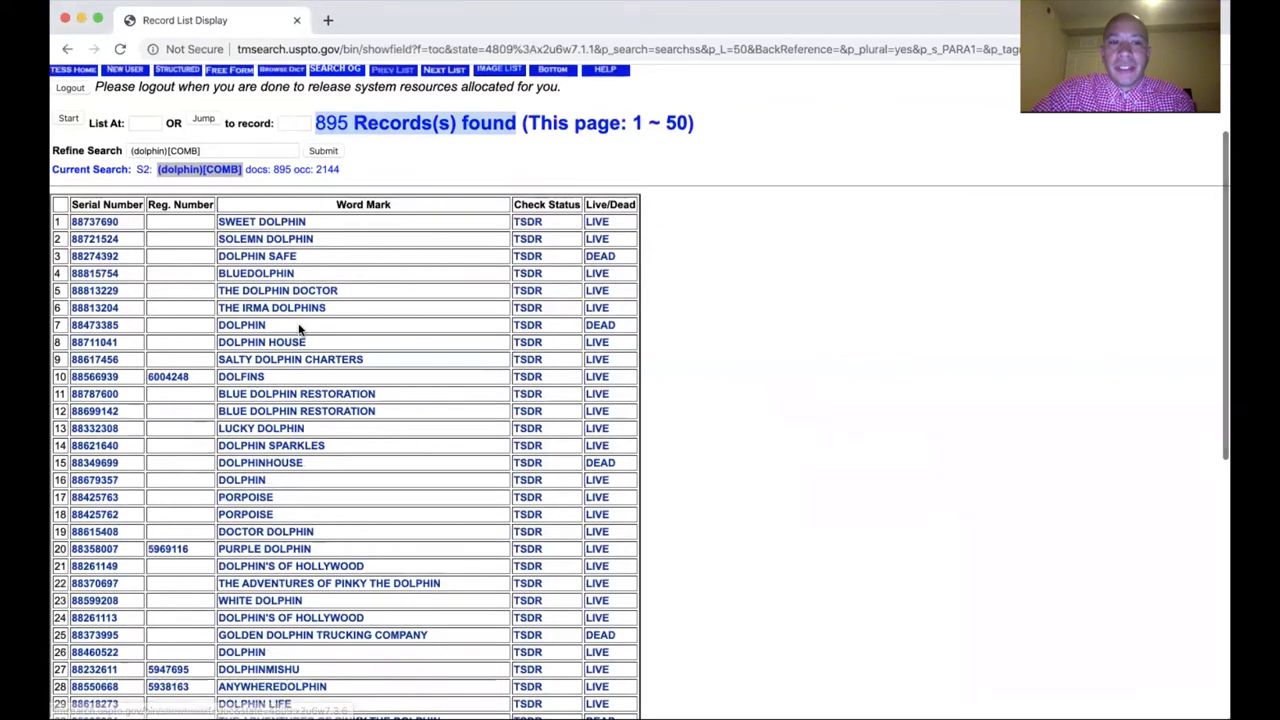
scroll(298, 330, down, 2)
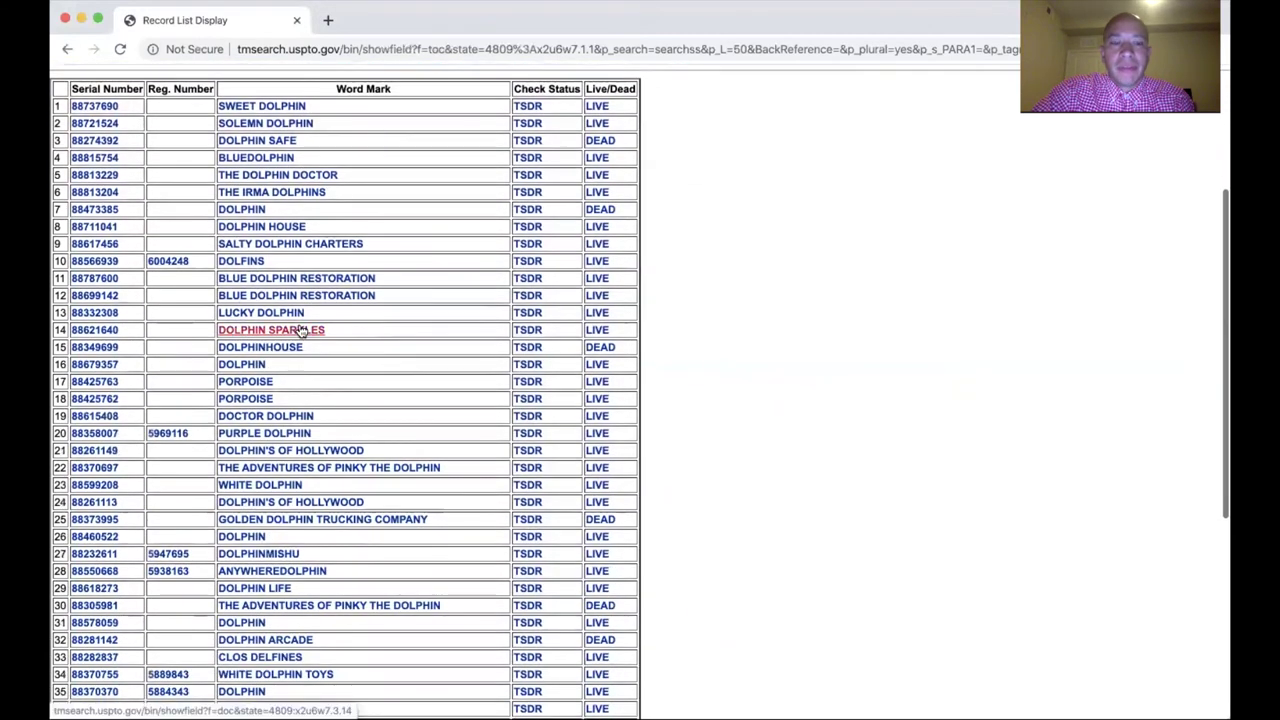
scroll(298, 330, up, 2)
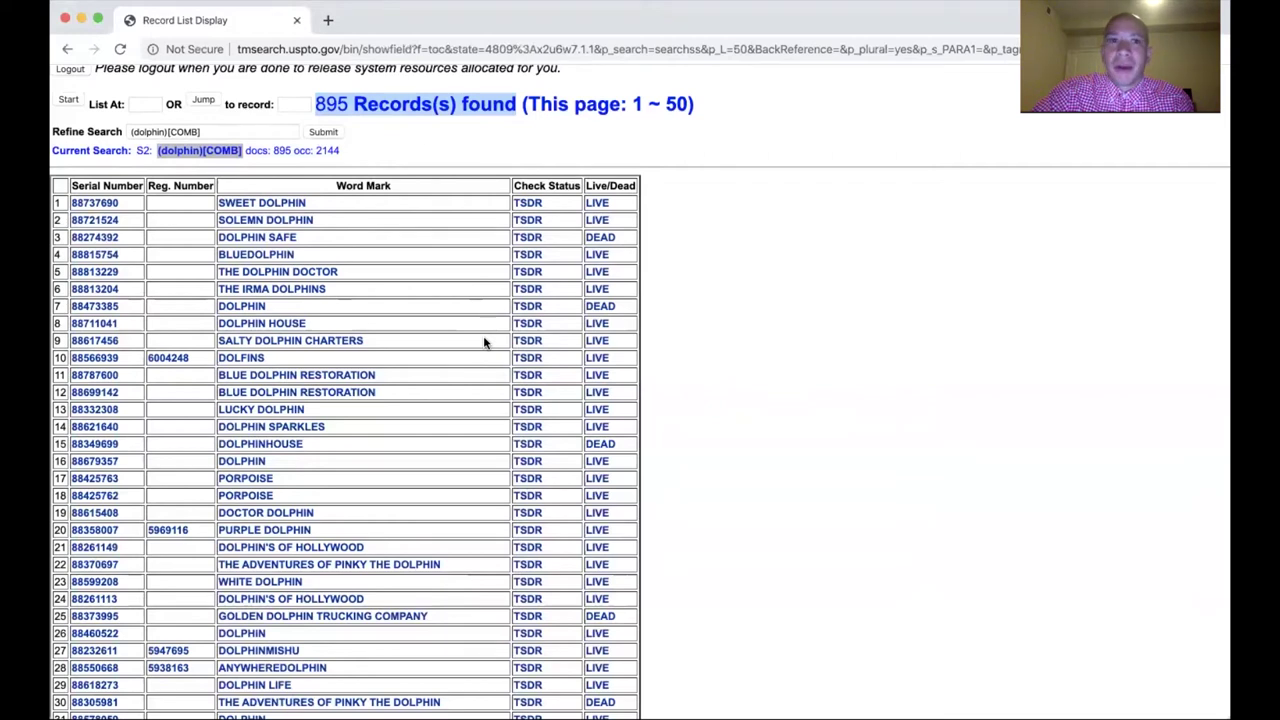
Open the SWEET DOLPHIN record, examine its goods and services, filing details and status, and return to the results list
click(286, 204)
scroll(423, 303, down, 1)
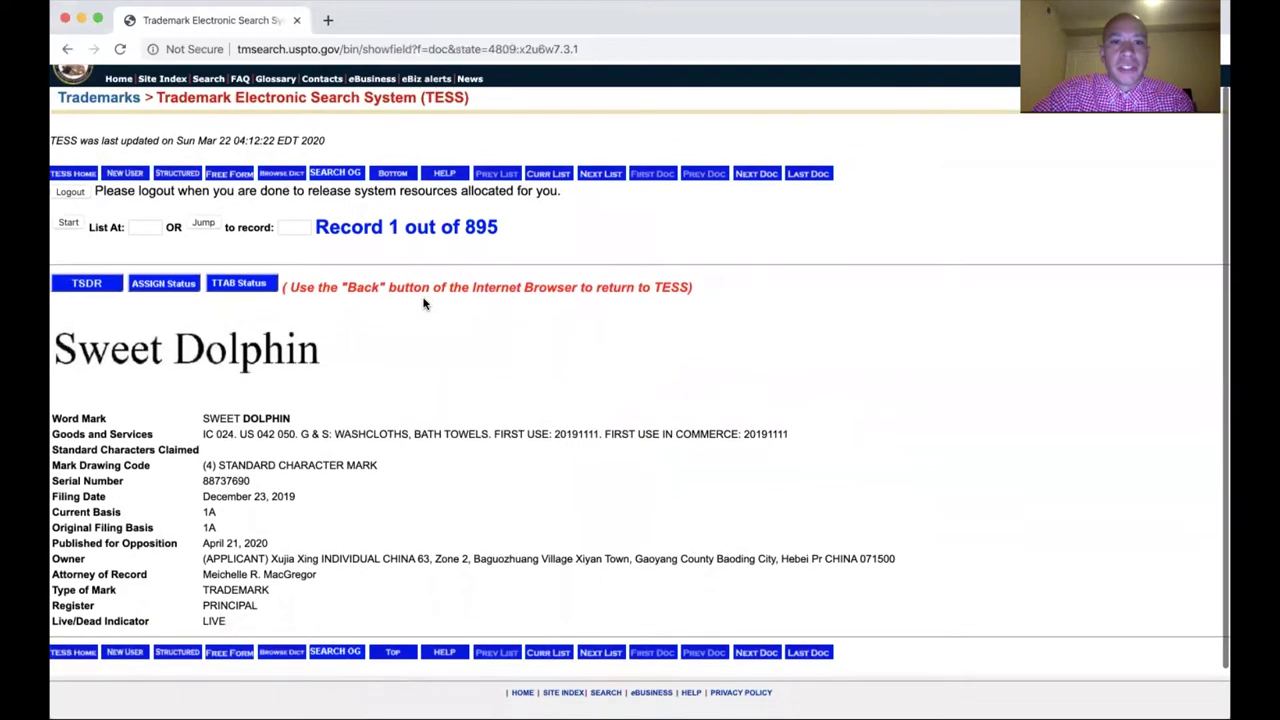
scroll(423, 305, down, 2)
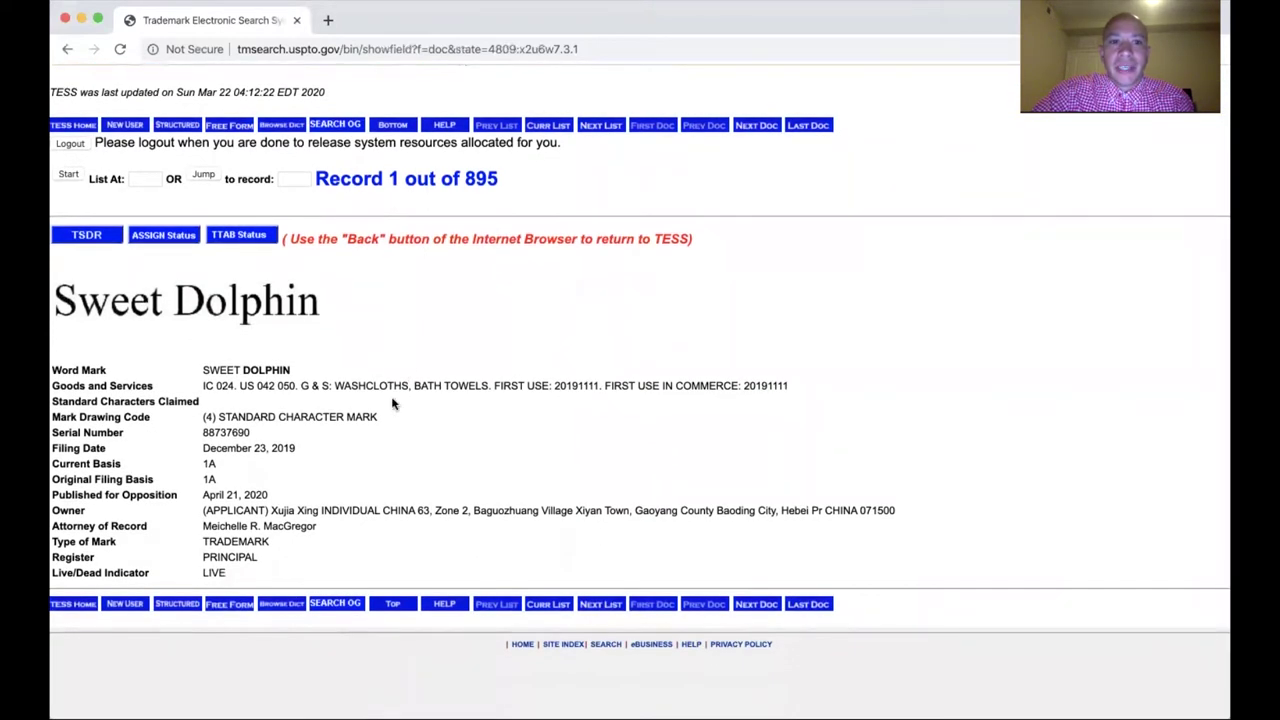
scroll(397, 385, down, 1)
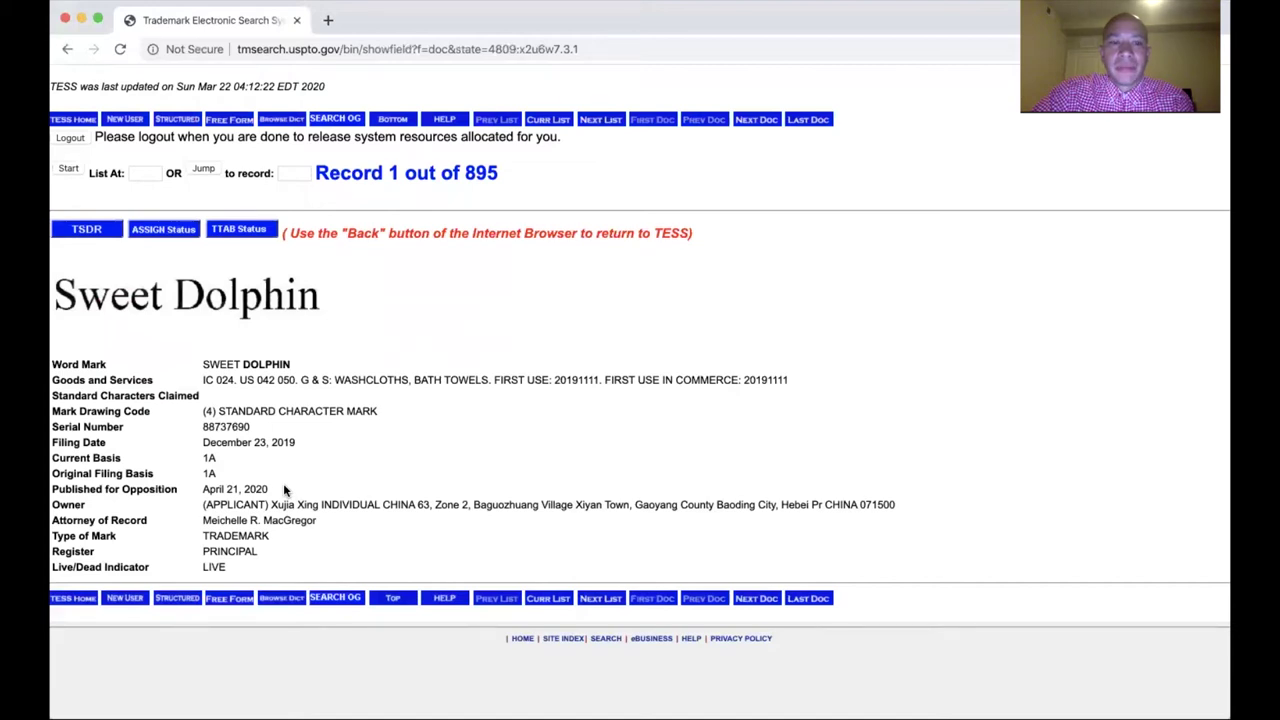
key(super+bracketleft)
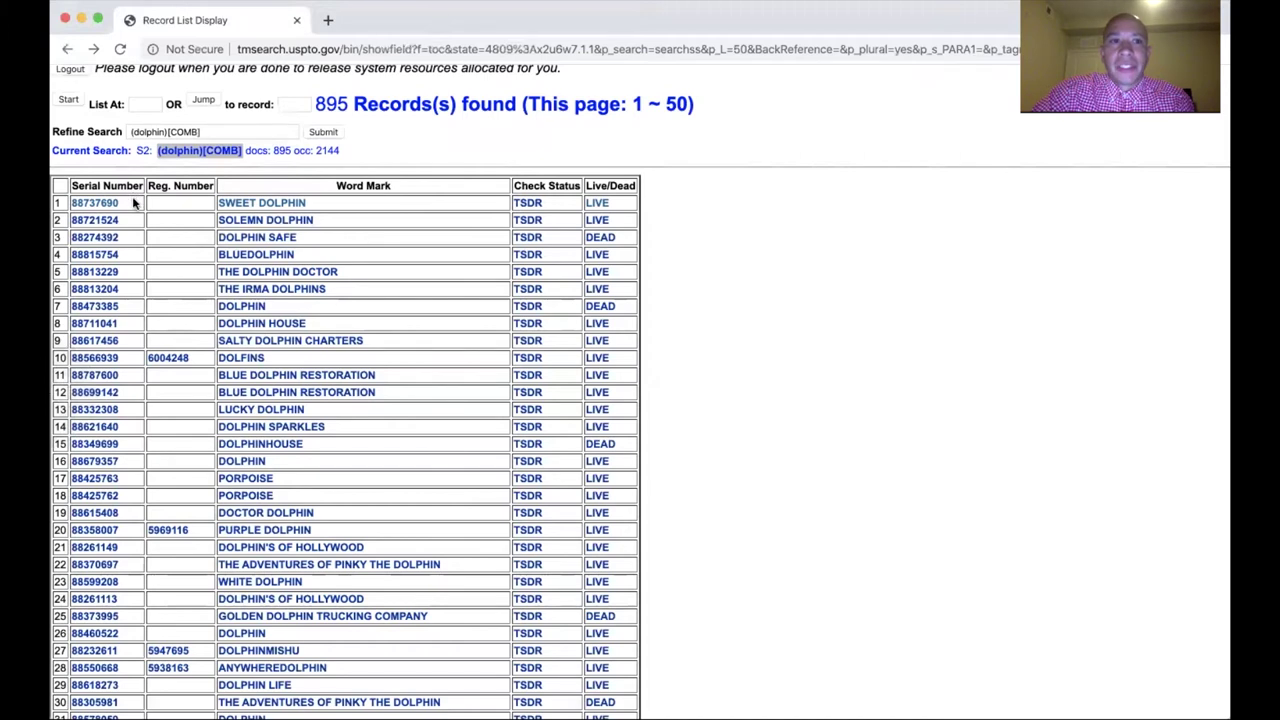
Open the DOLFINS record and examine its logo, word mark, goods and services, and first-use dates
scroll(133, 207, down, 1)
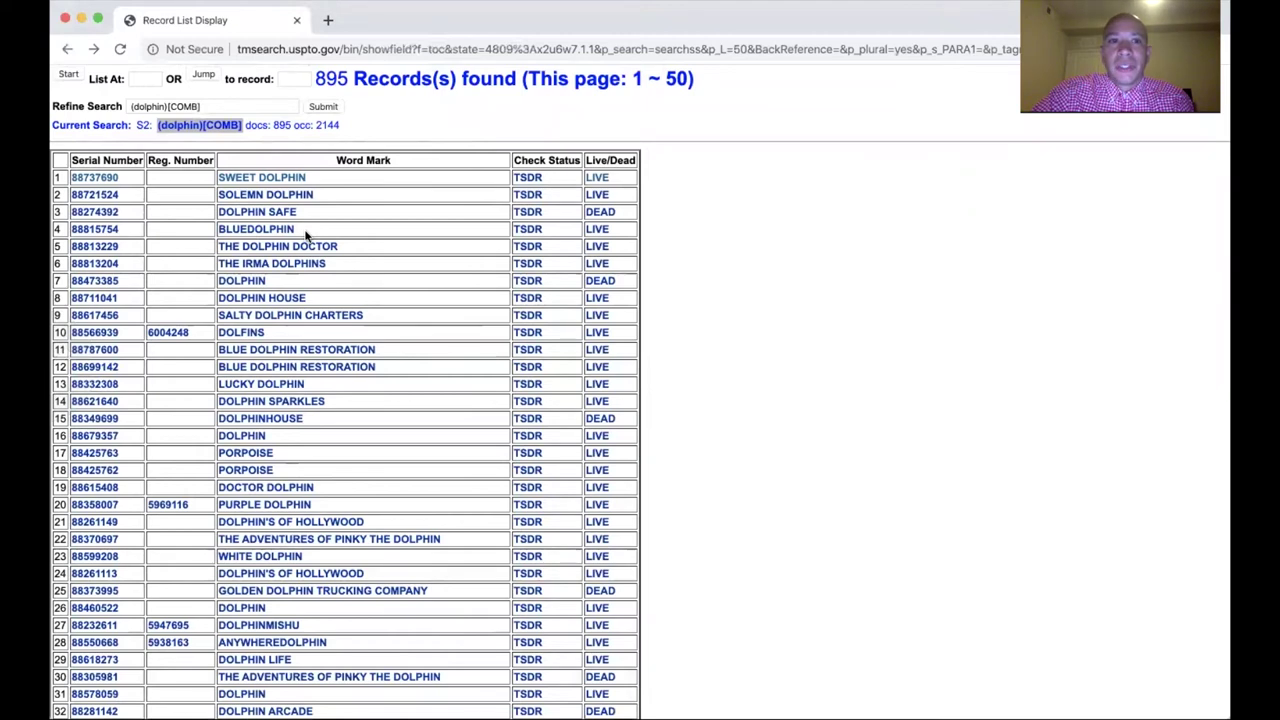
scroll(369, 202, down, 1)
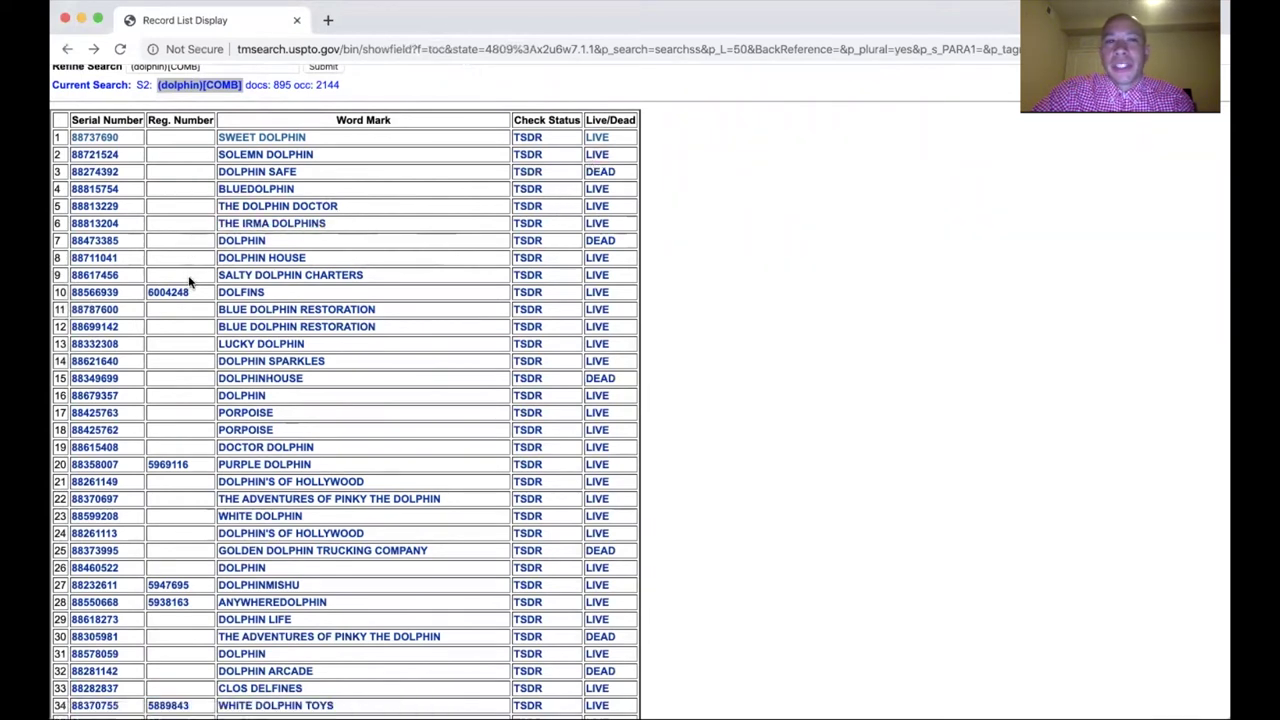
click(241, 292)
scroll(236, 314, down, 1)
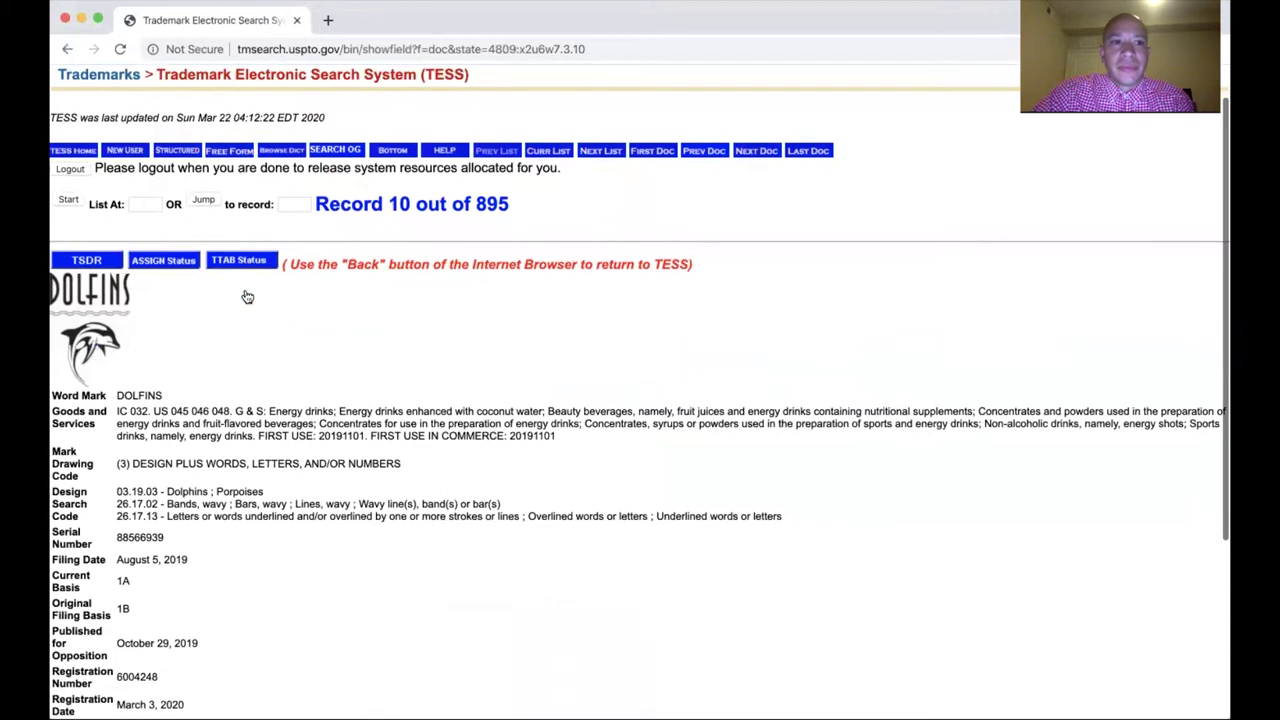
scroll(202, 366, down, 1)
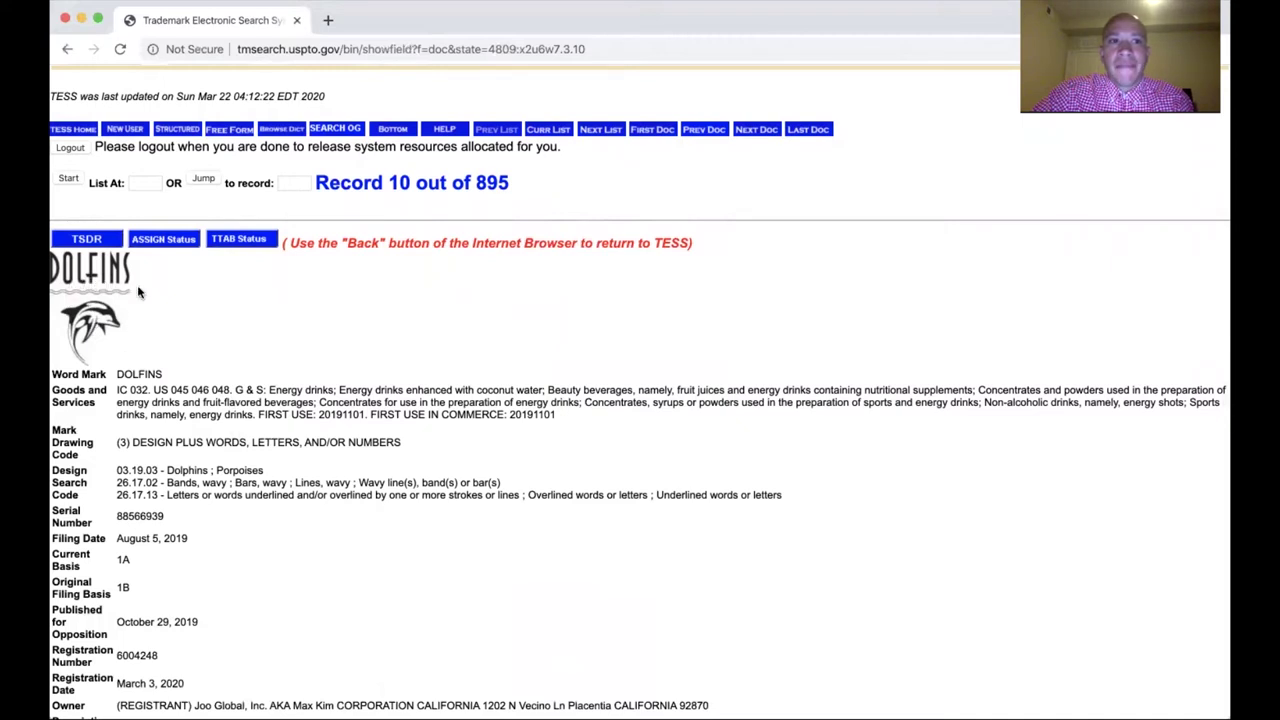
scroll(205, 326, down, 2)
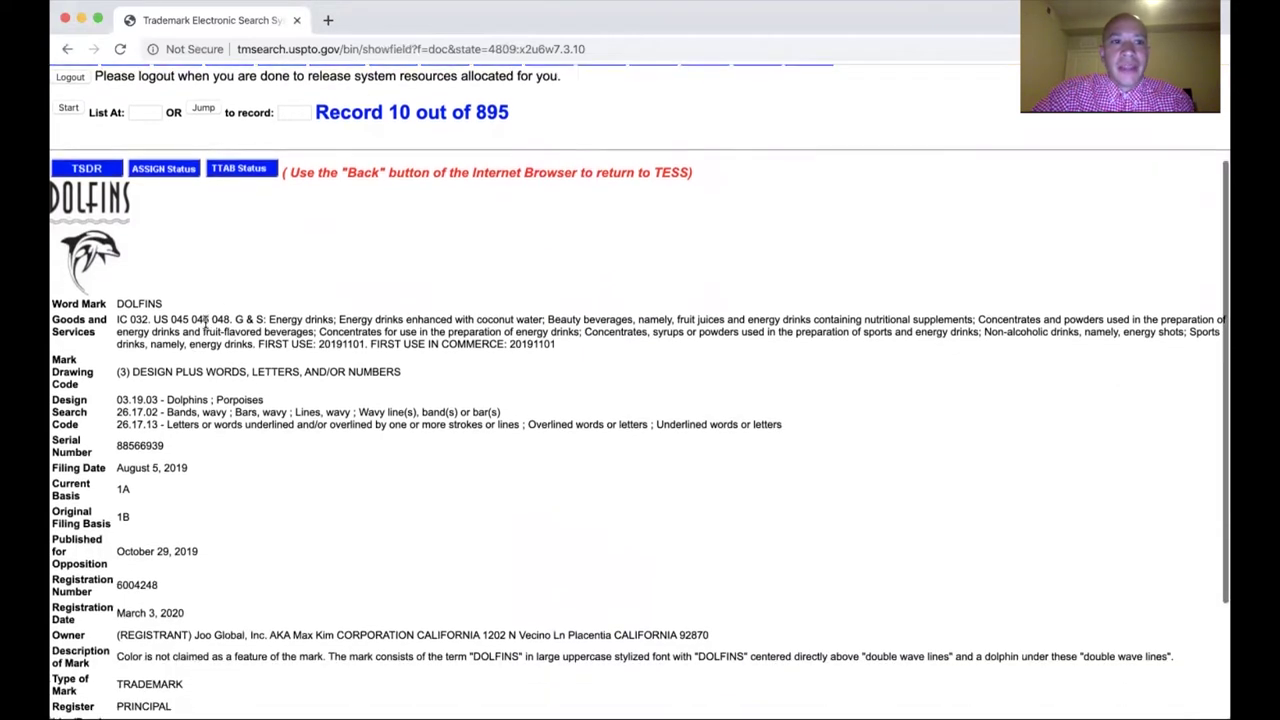
double_click(155, 304)
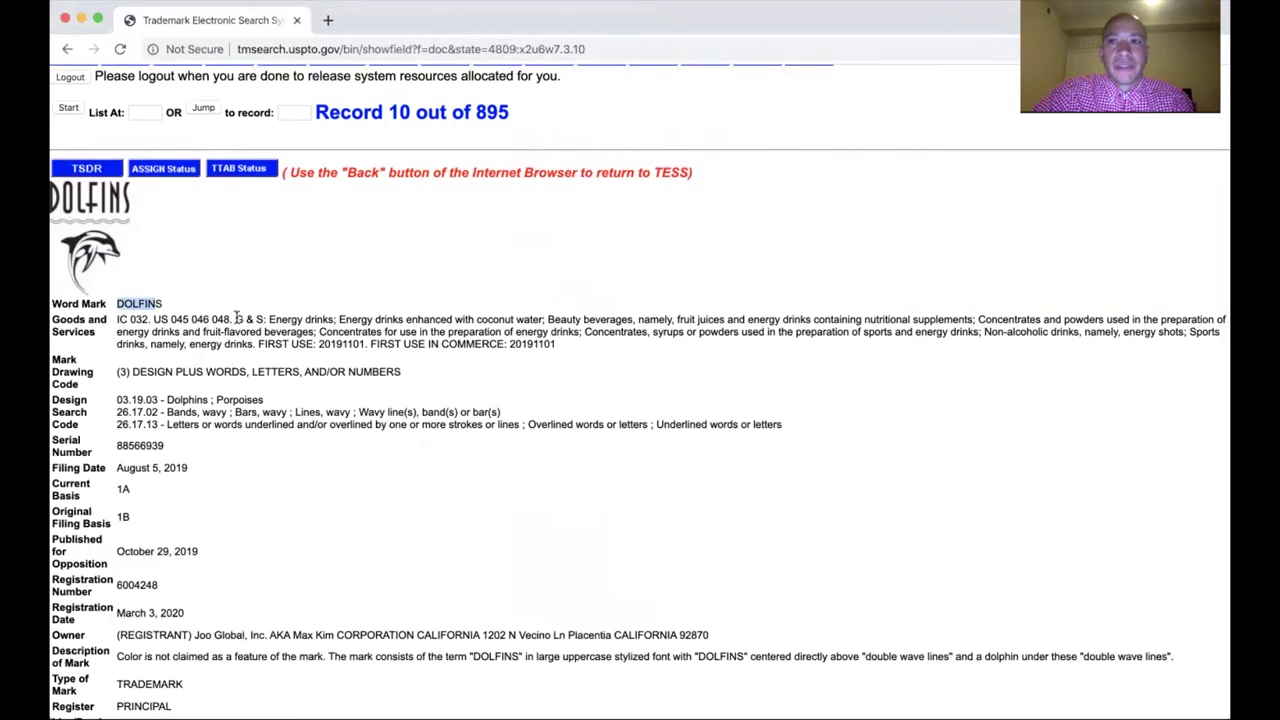
click(330, 332)
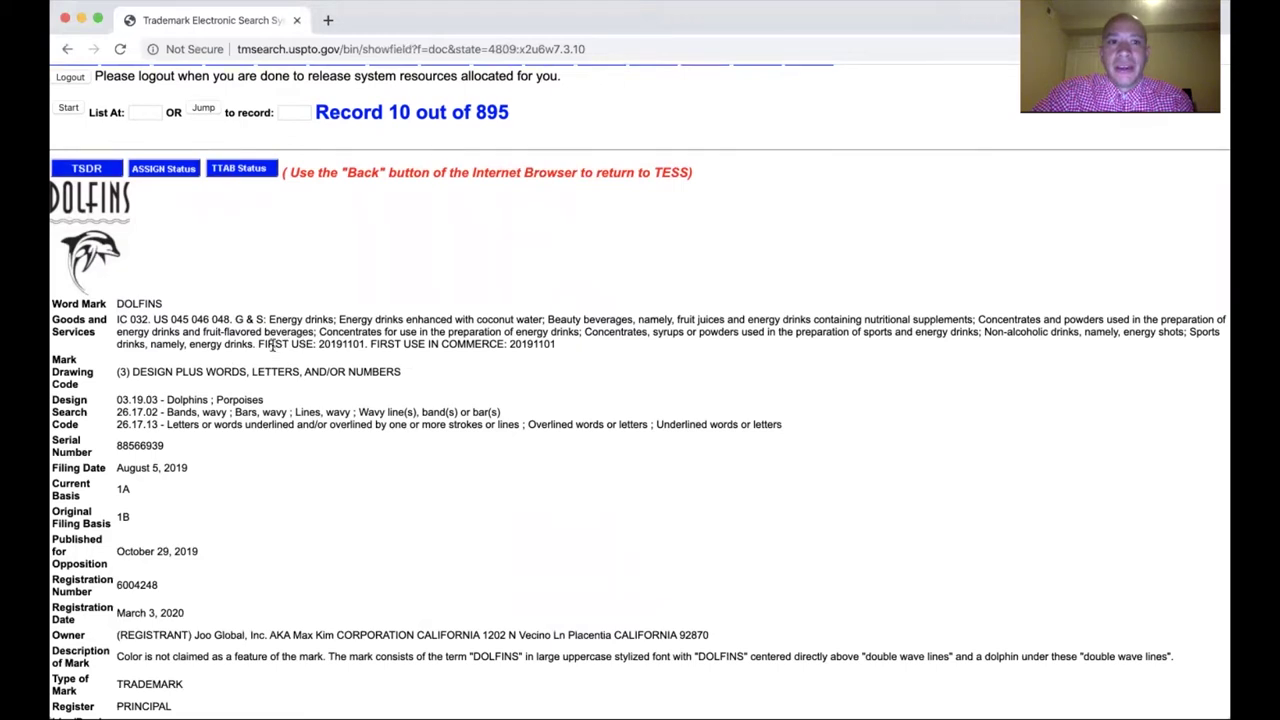
drag(258, 344, 319, 344)
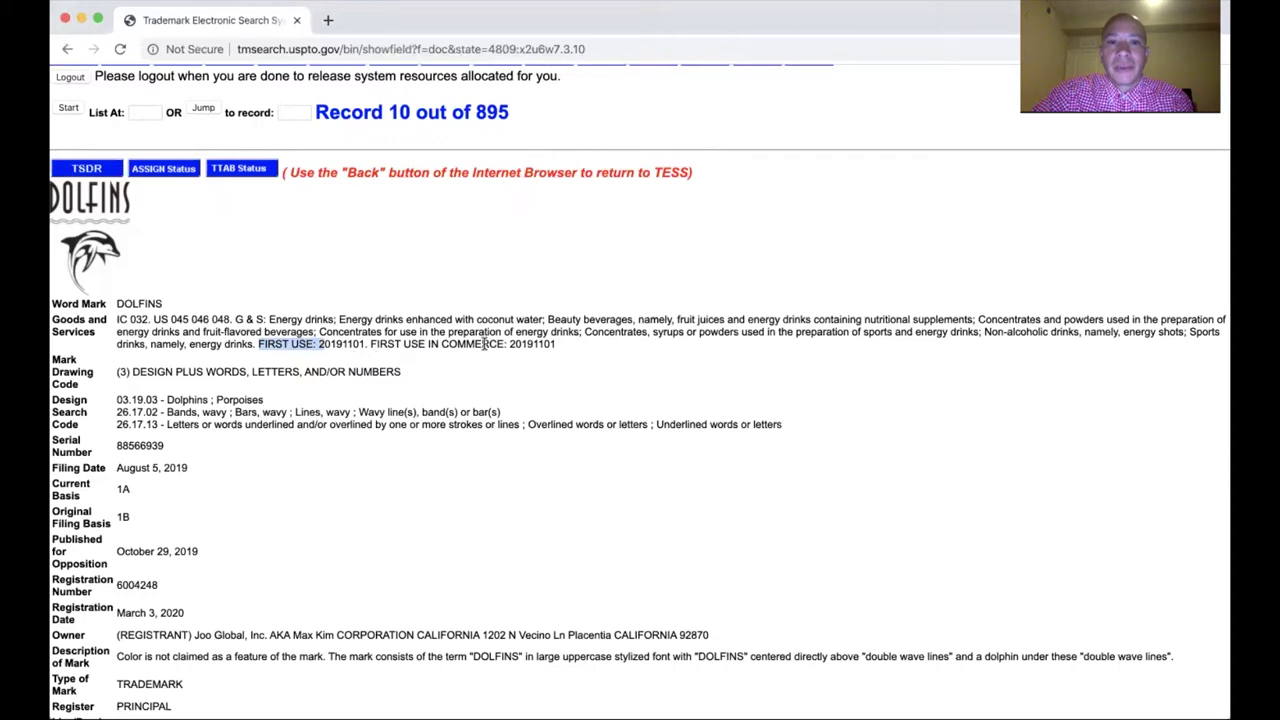
Examine the DOLFINS record's design search codes, filing date, filing basis, registration details and live/dead indicator
scroll(394, 320, down, 1)
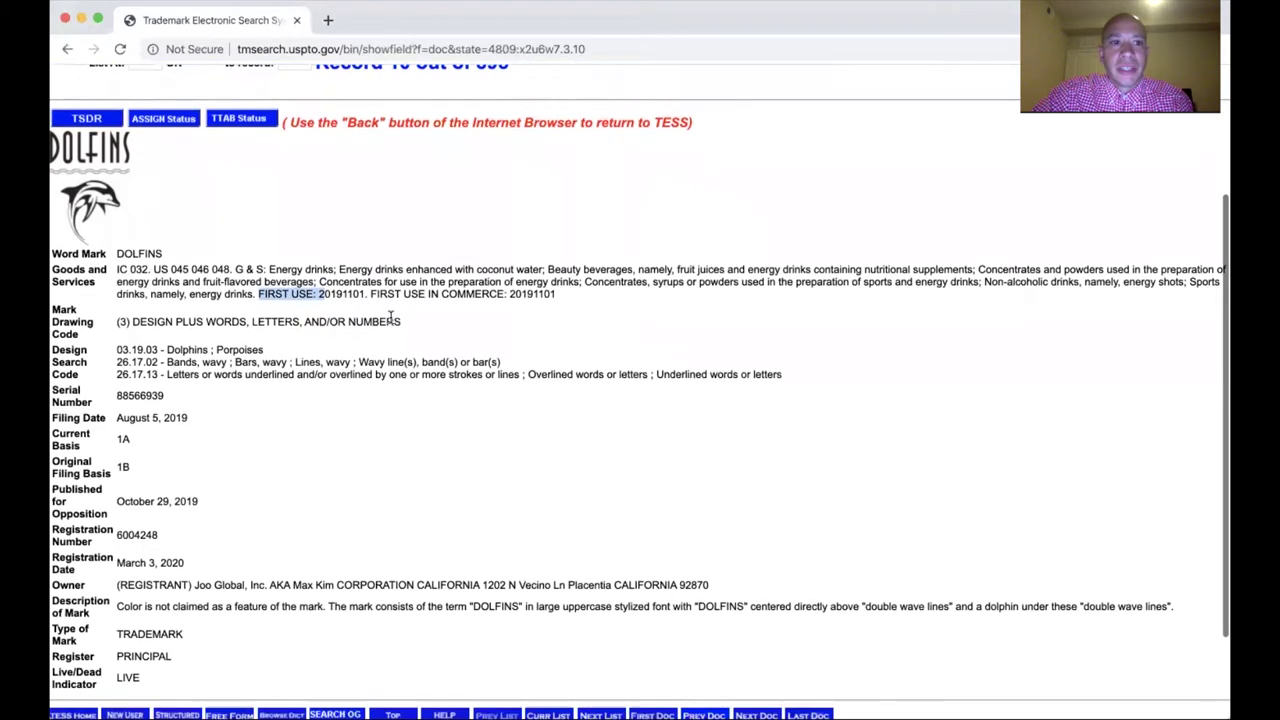
scroll(231, 355, down, 1)
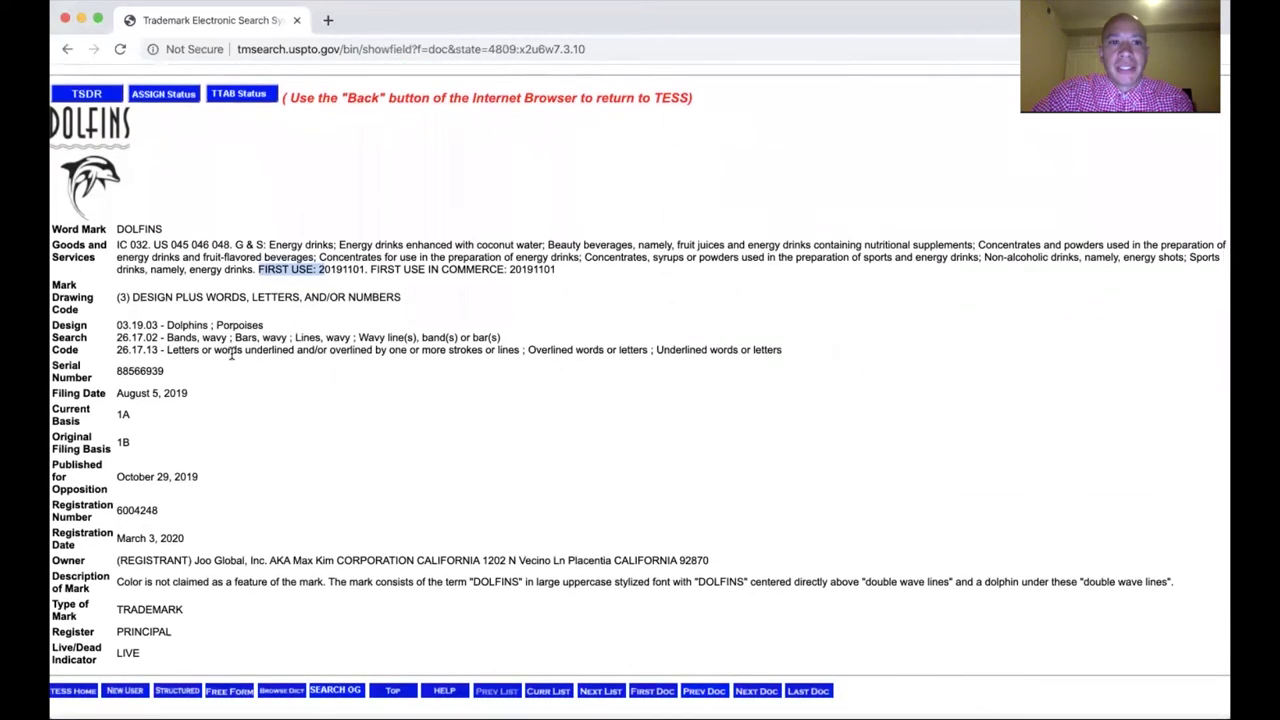
scroll(281, 343, down, 1)
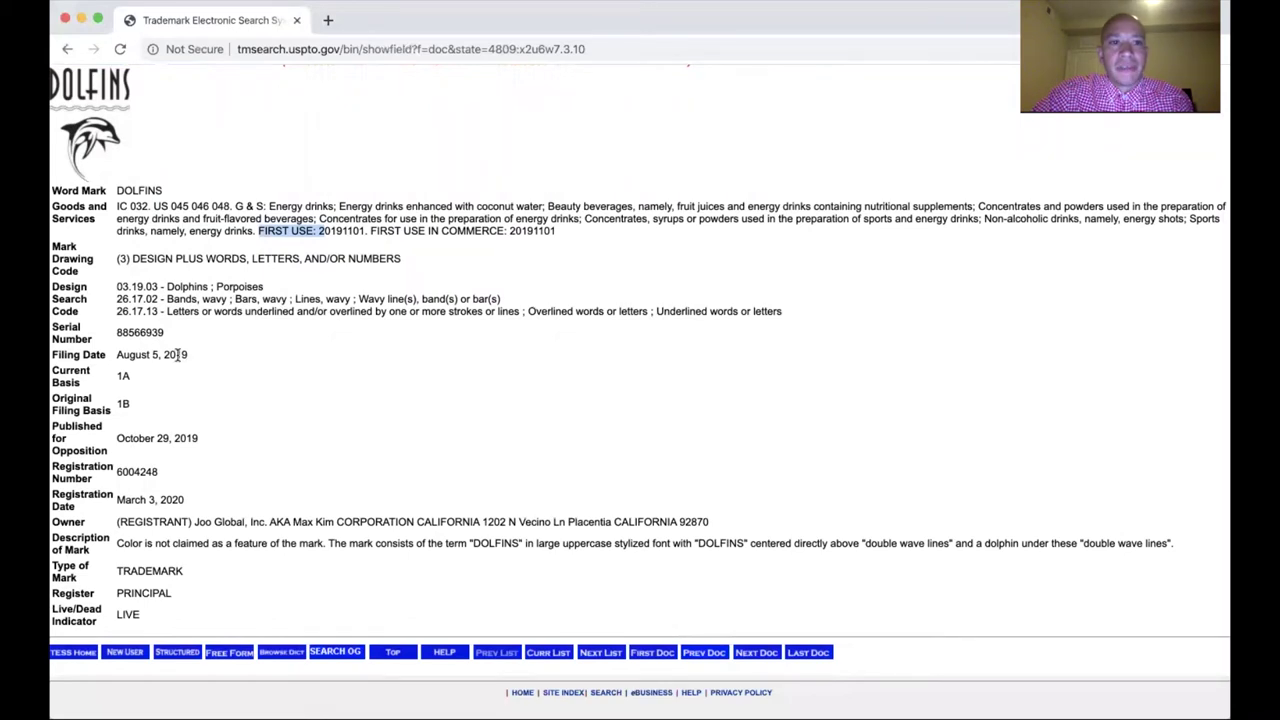
scroll(176, 355, down, 1)
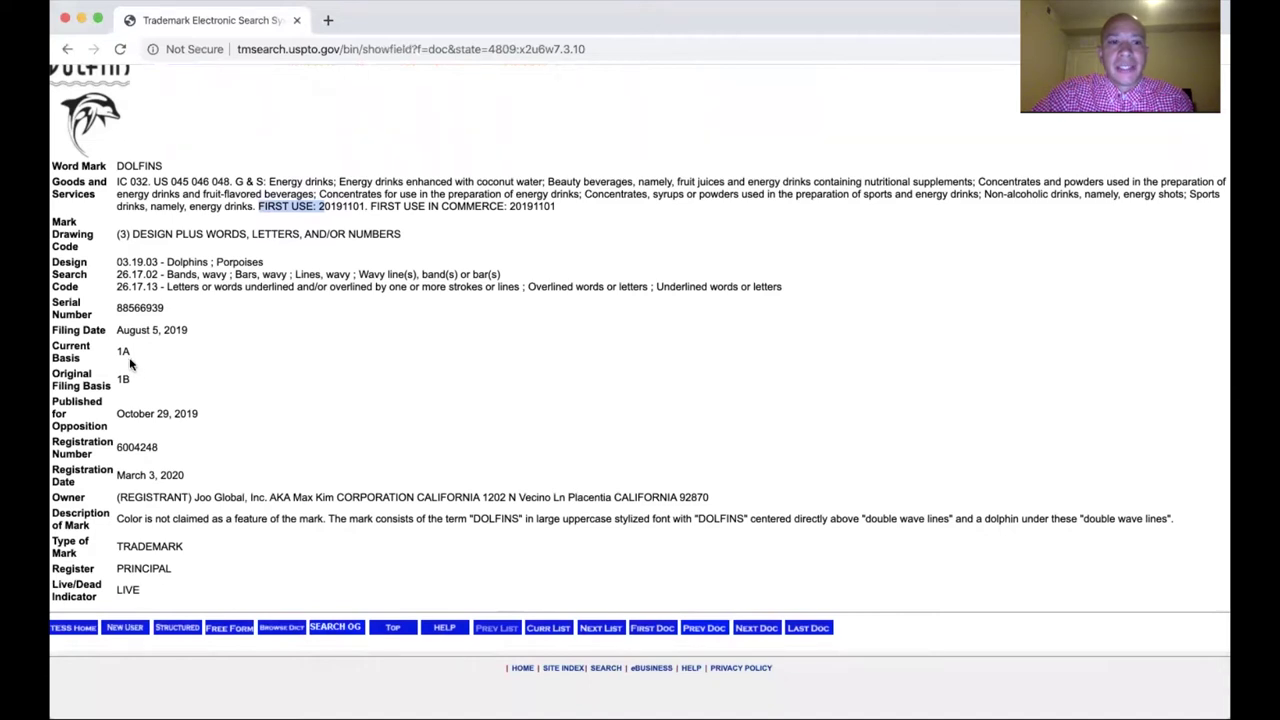
scroll(129, 365, down, 1)
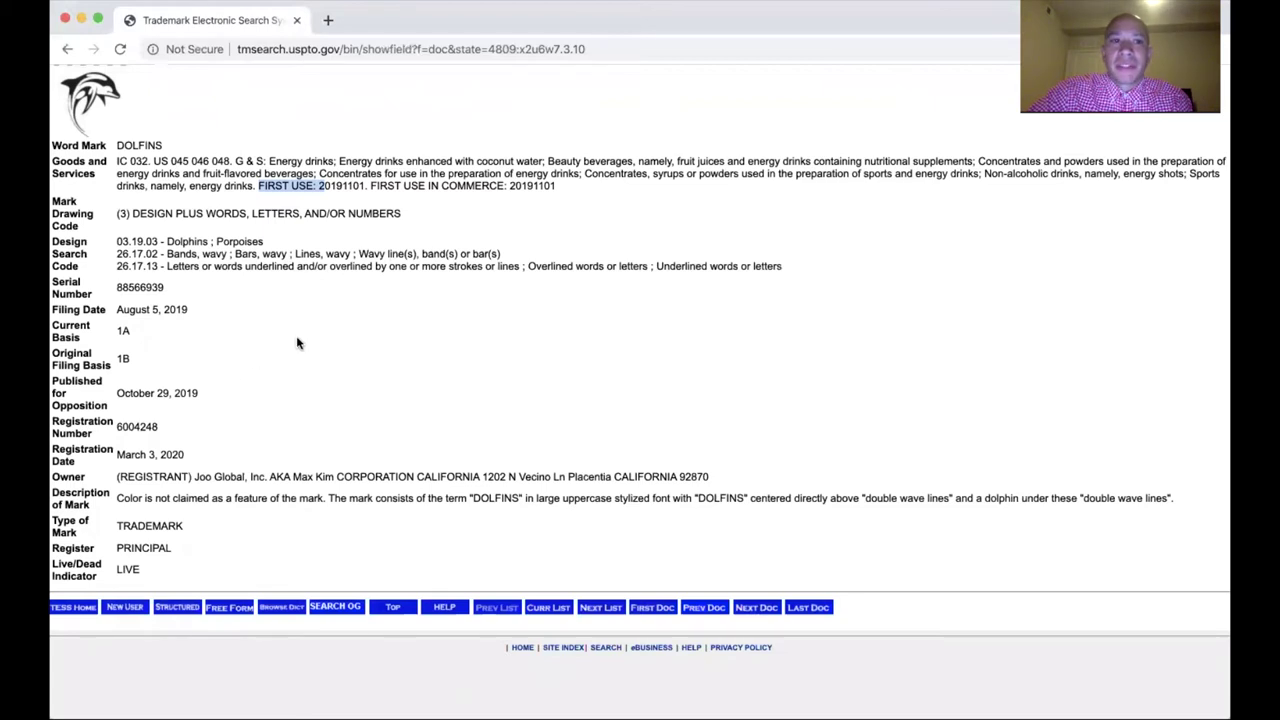
Check the DOLFINS record's current and original filing basis, opposition publication date and registration date
scroll(297, 343, down, 1)
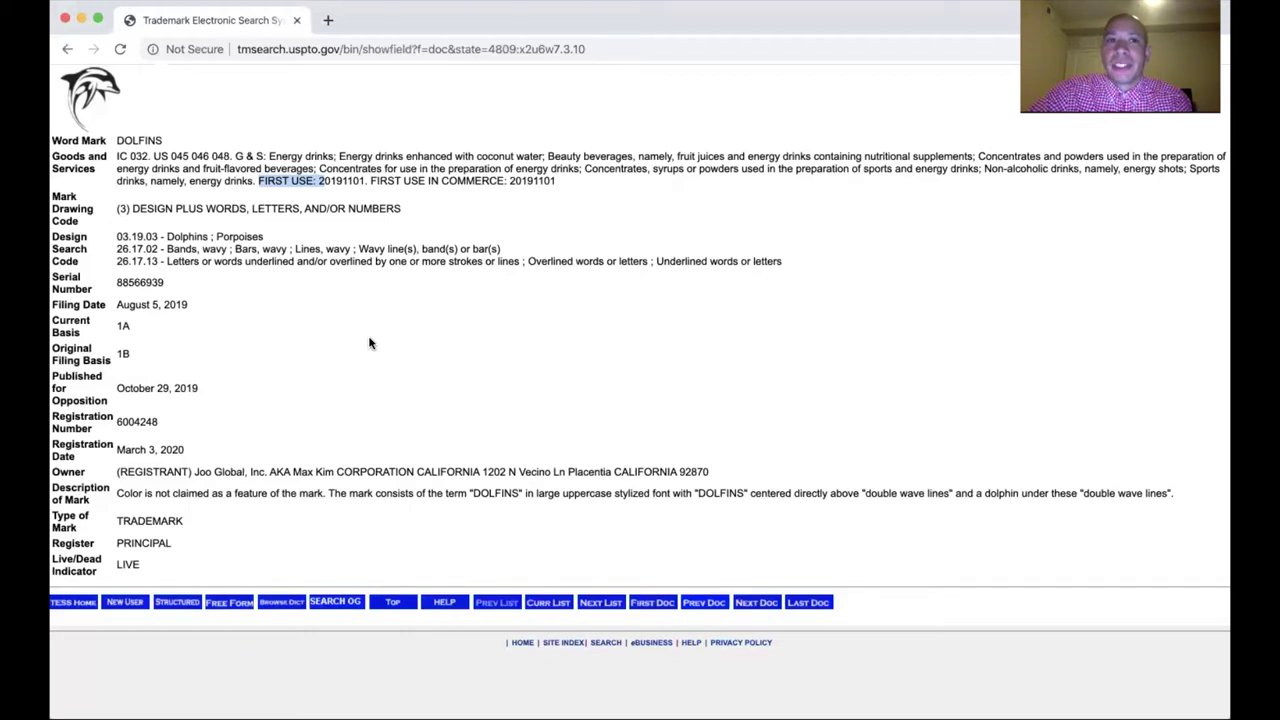
scroll(369, 343, up, 1)
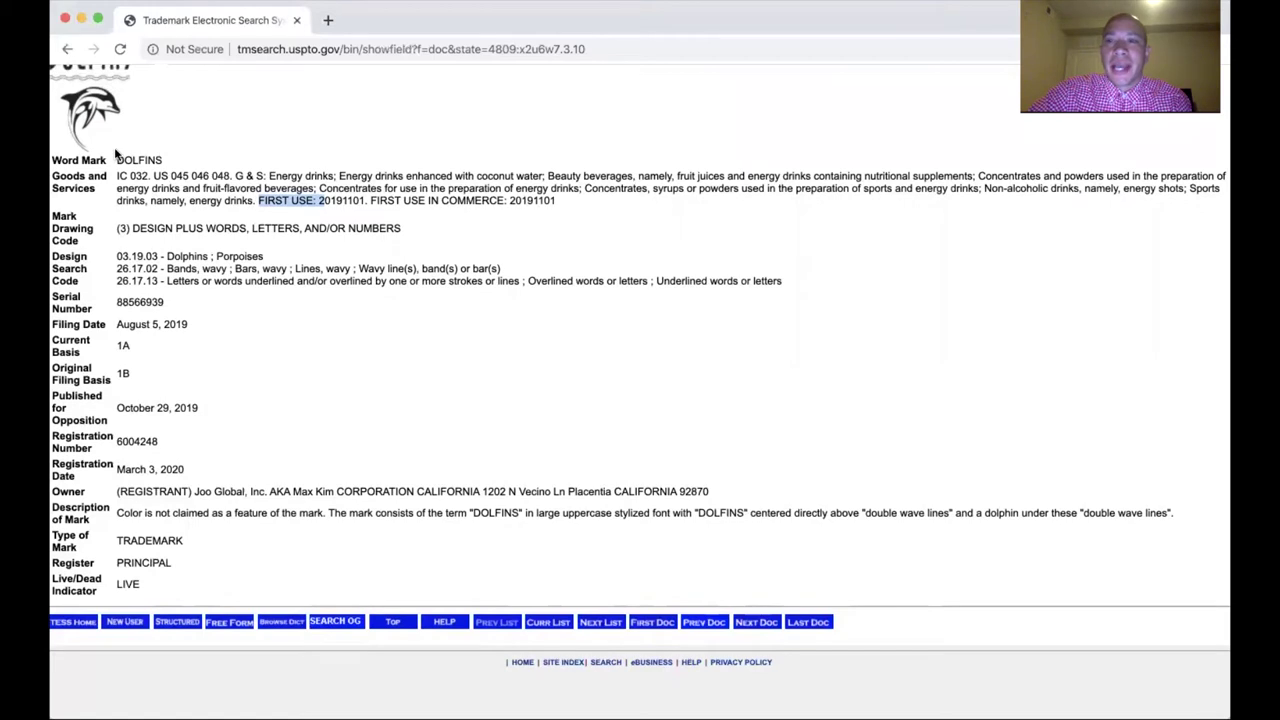
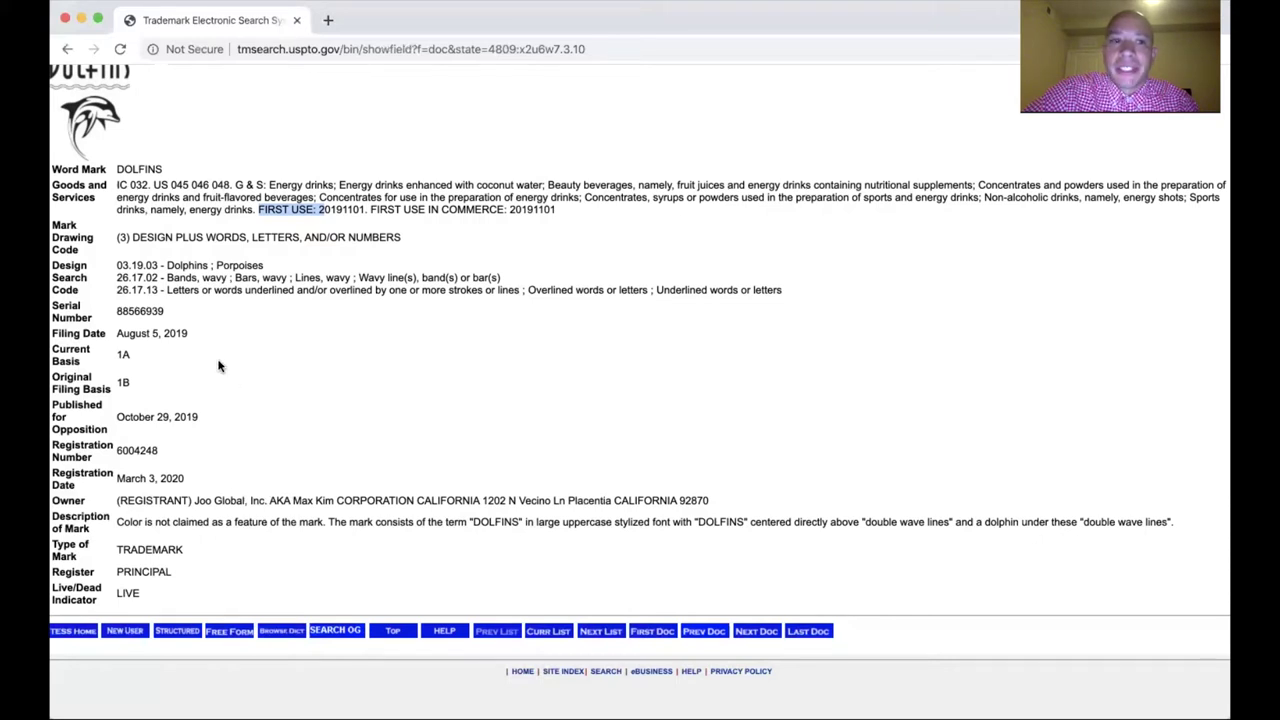
scroll(220, 366, down, 1)
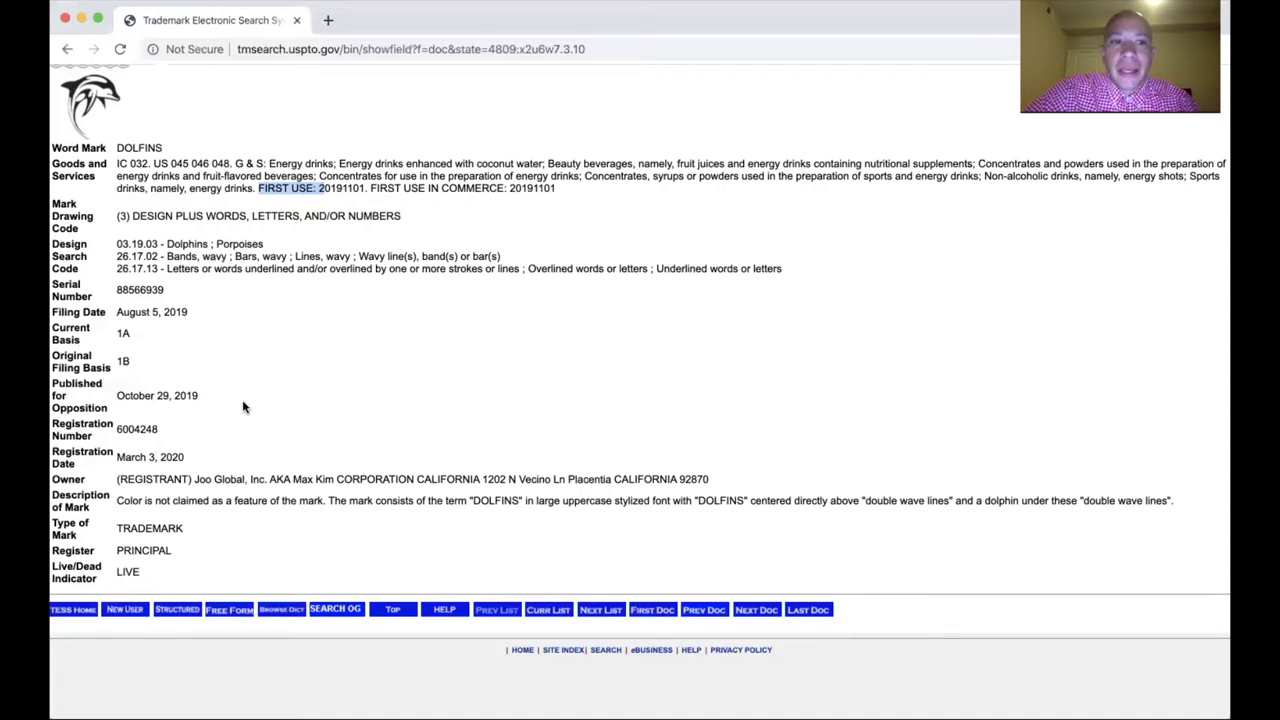
scroll(243, 407, down, 1)
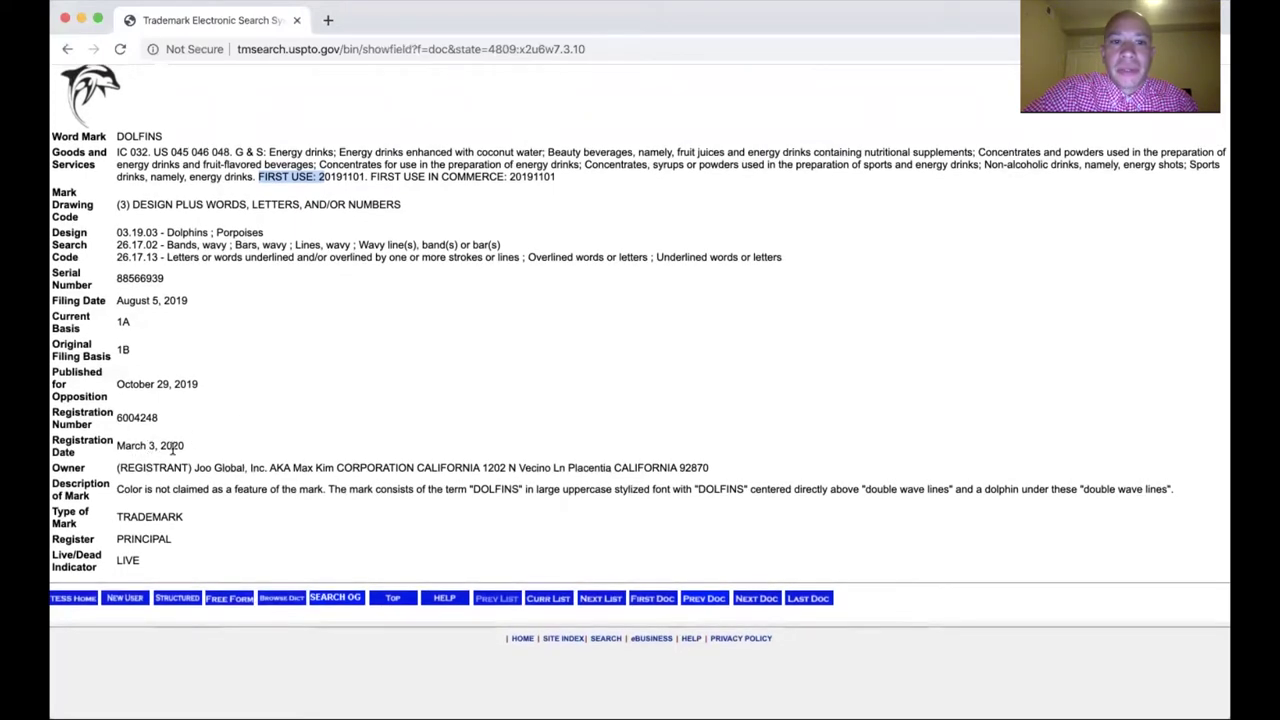
Open the DOLFINS mark's TSDR status page and review its logo, dates and registration status
scroll(222, 486, up, 3)
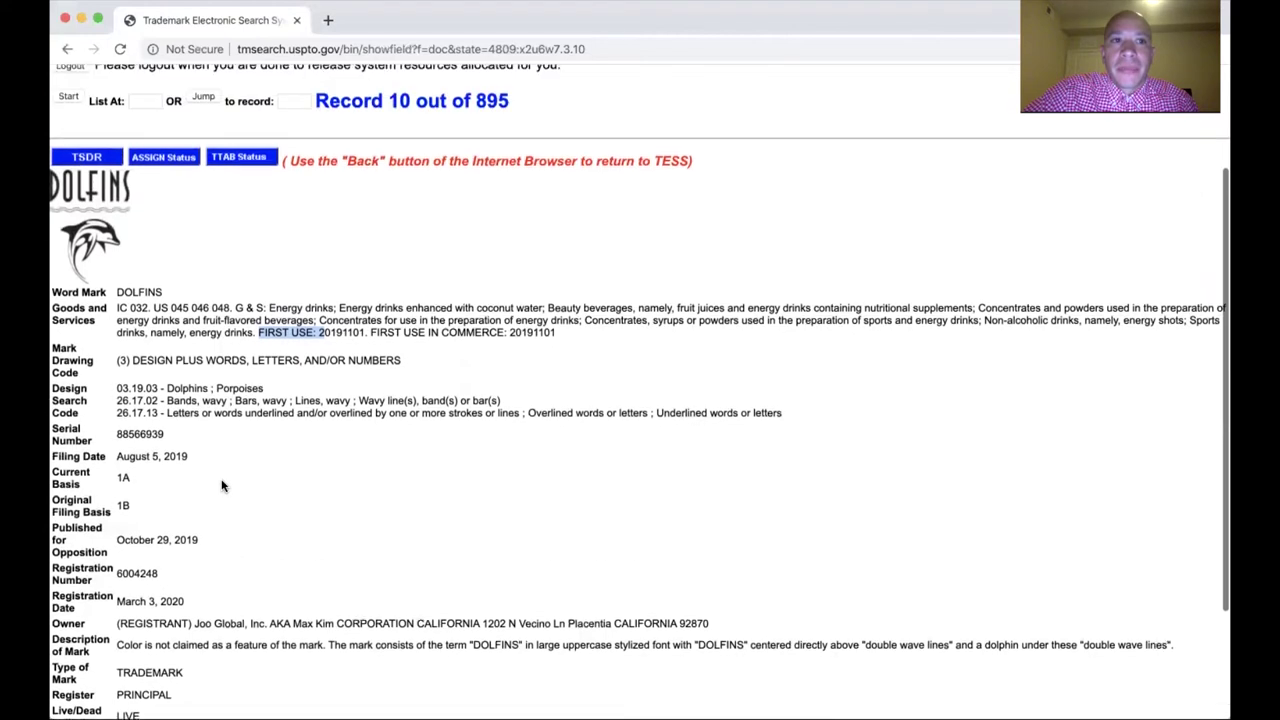
click(88, 160)
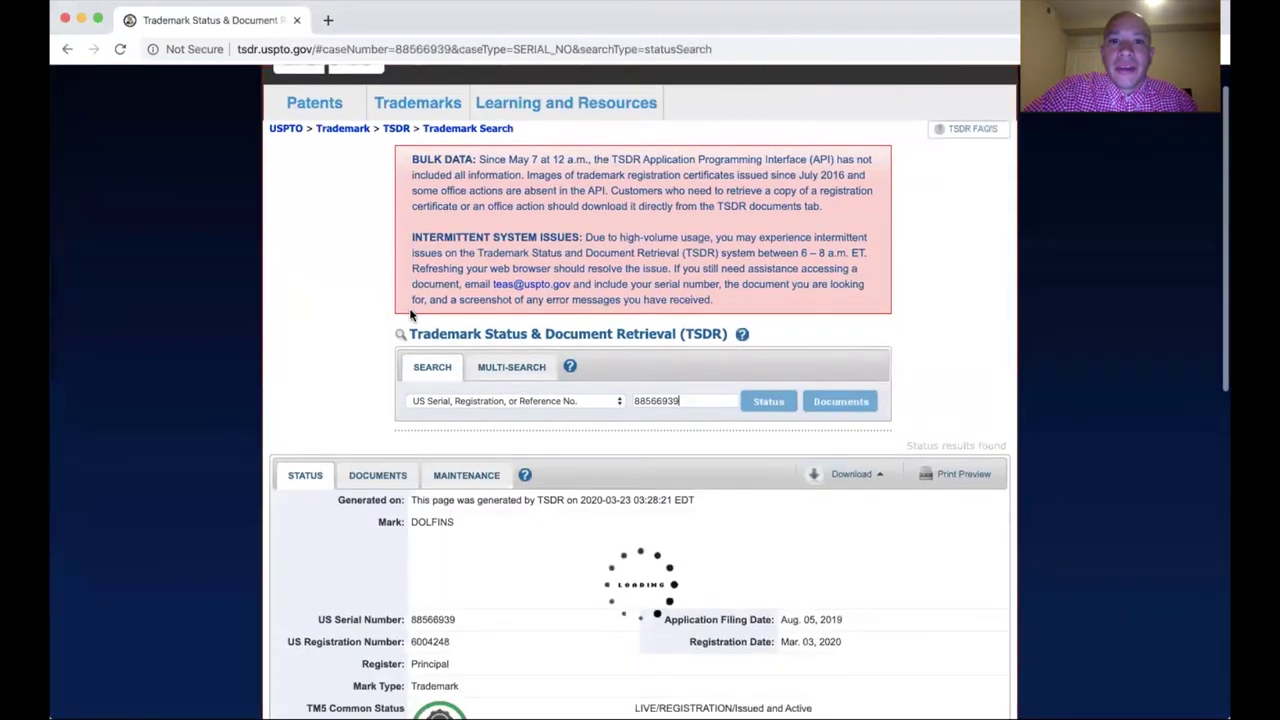
scroll(410, 315, down, 1)
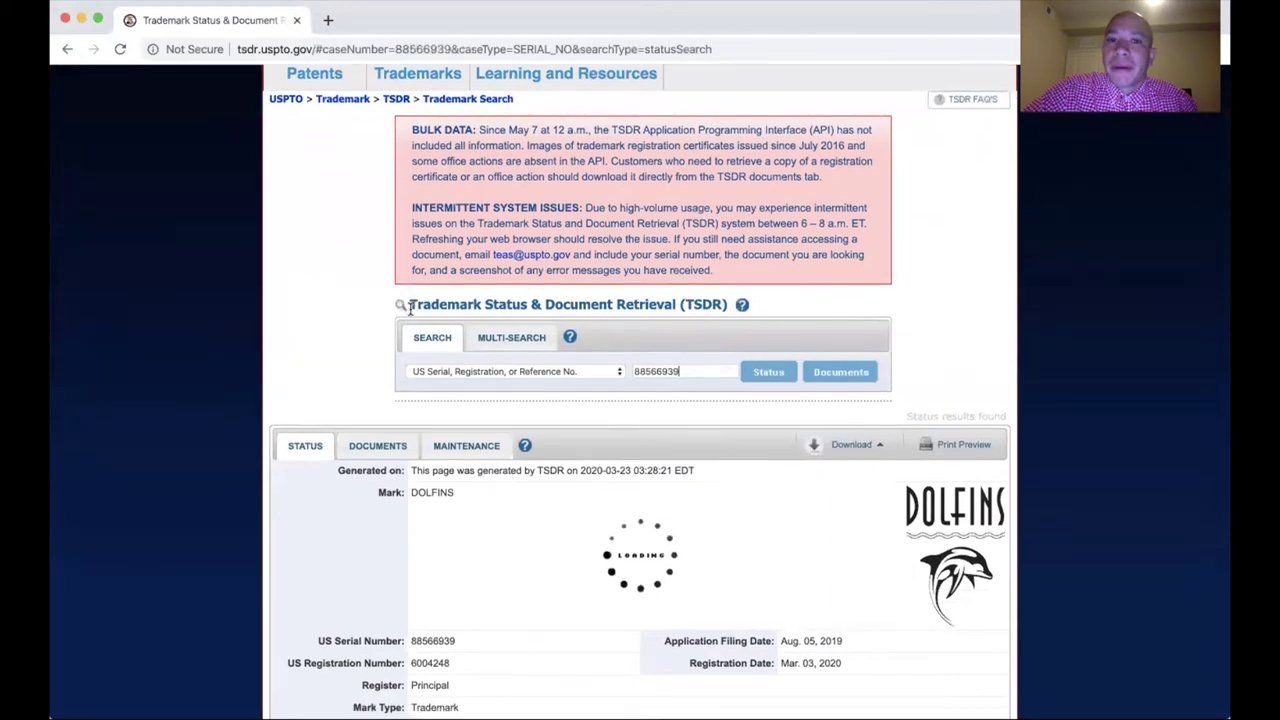
scroll(410, 310, down, 2)
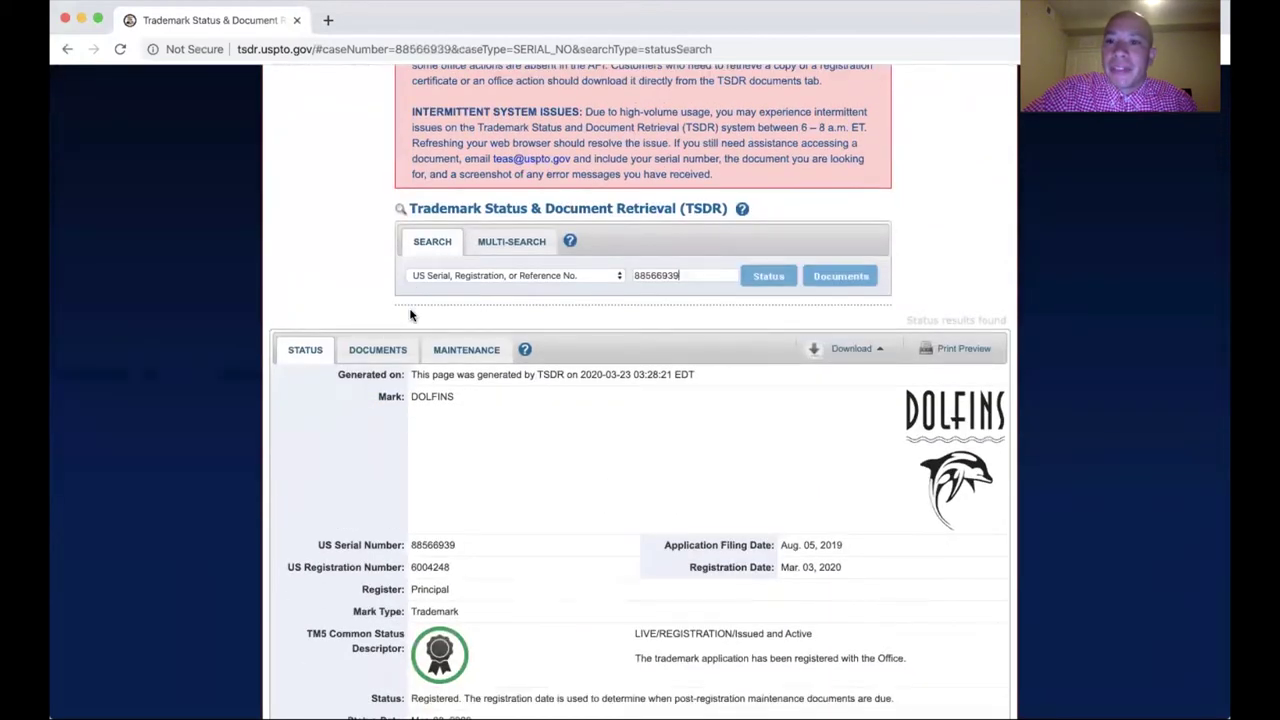
scroll(410, 315, down, 2)
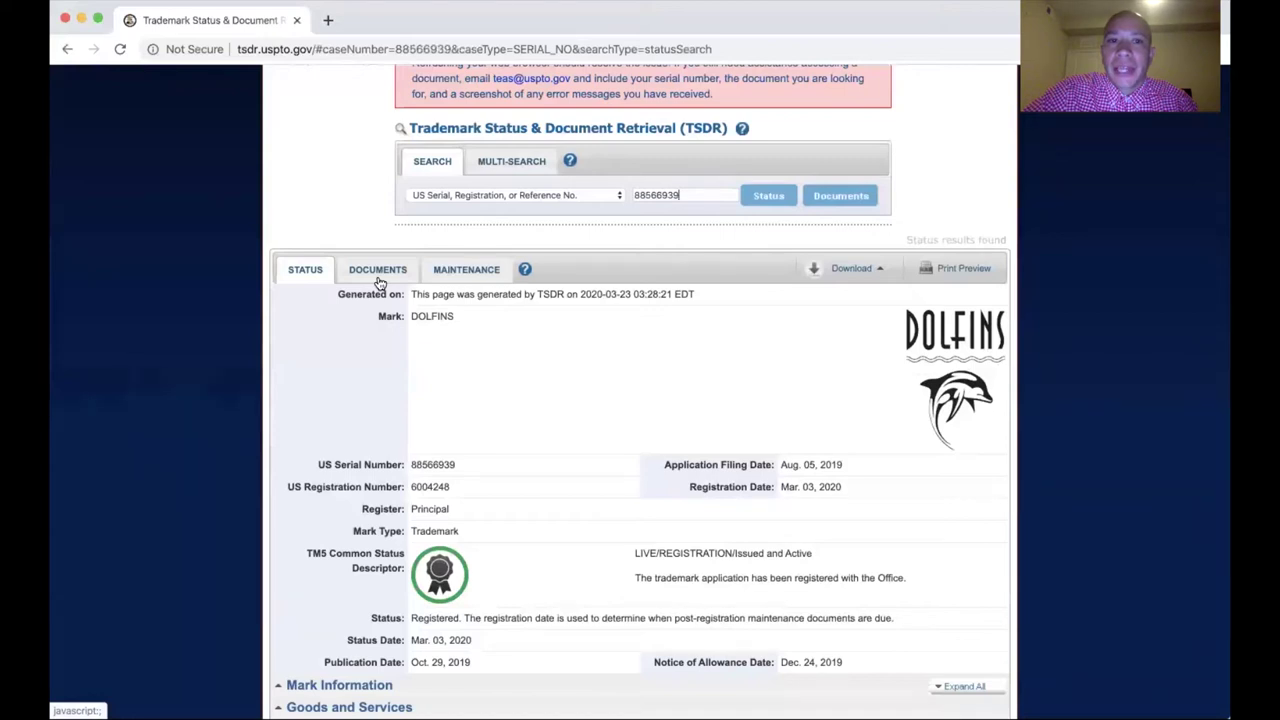
Open the DOLFINS case's trademark documents and review the filing history from the application to the registration certificate
click(379, 280)
scroll(378, 280, down, 6)
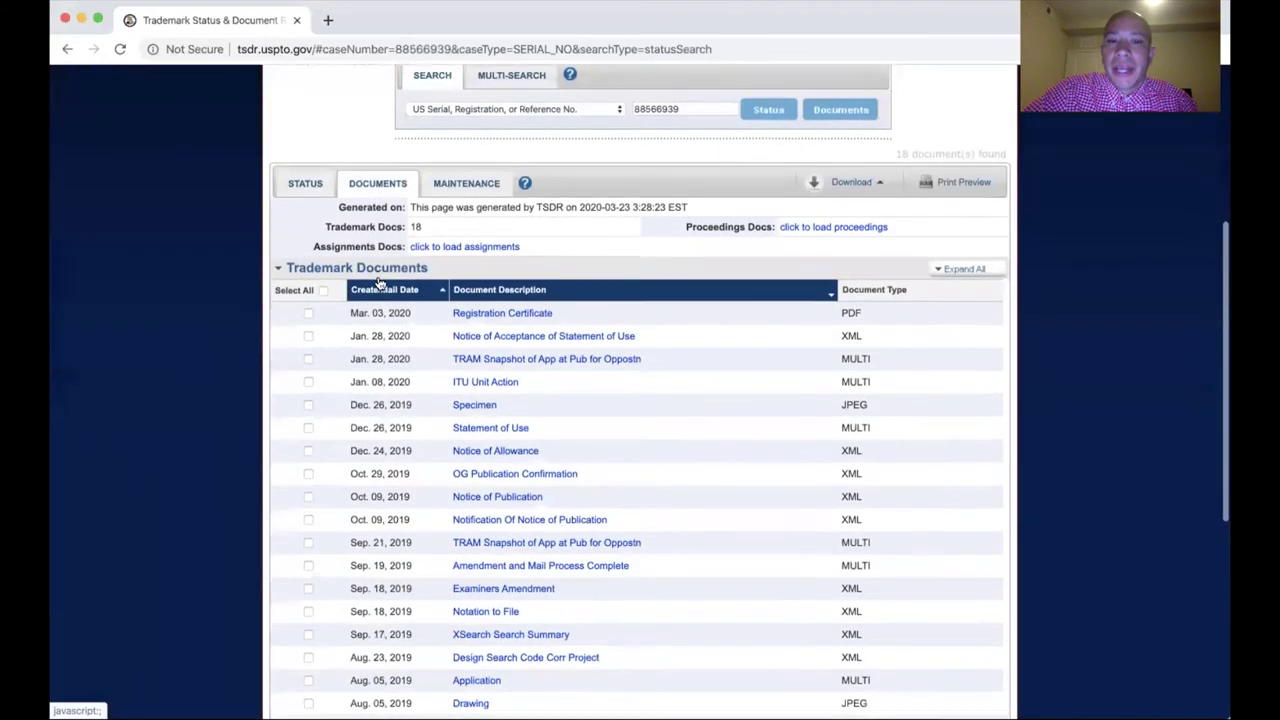
scroll(378, 280, down, 2)
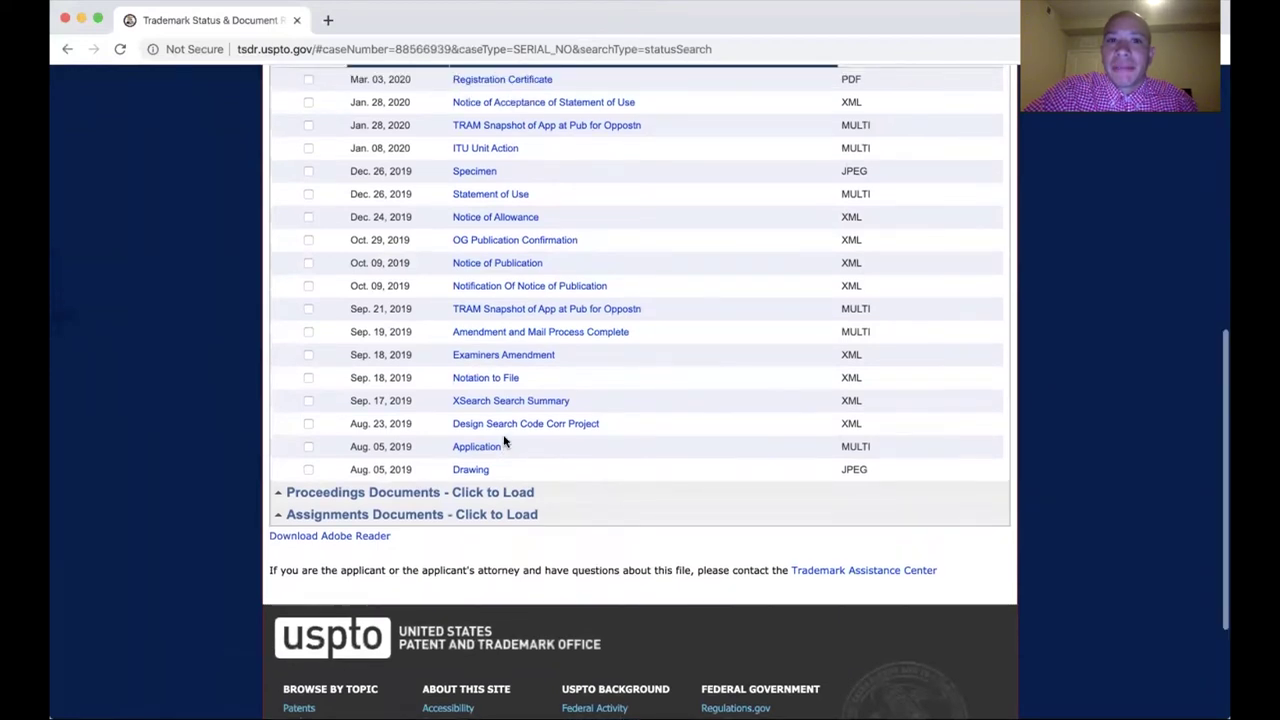
scroll(503, 437, up, 1)
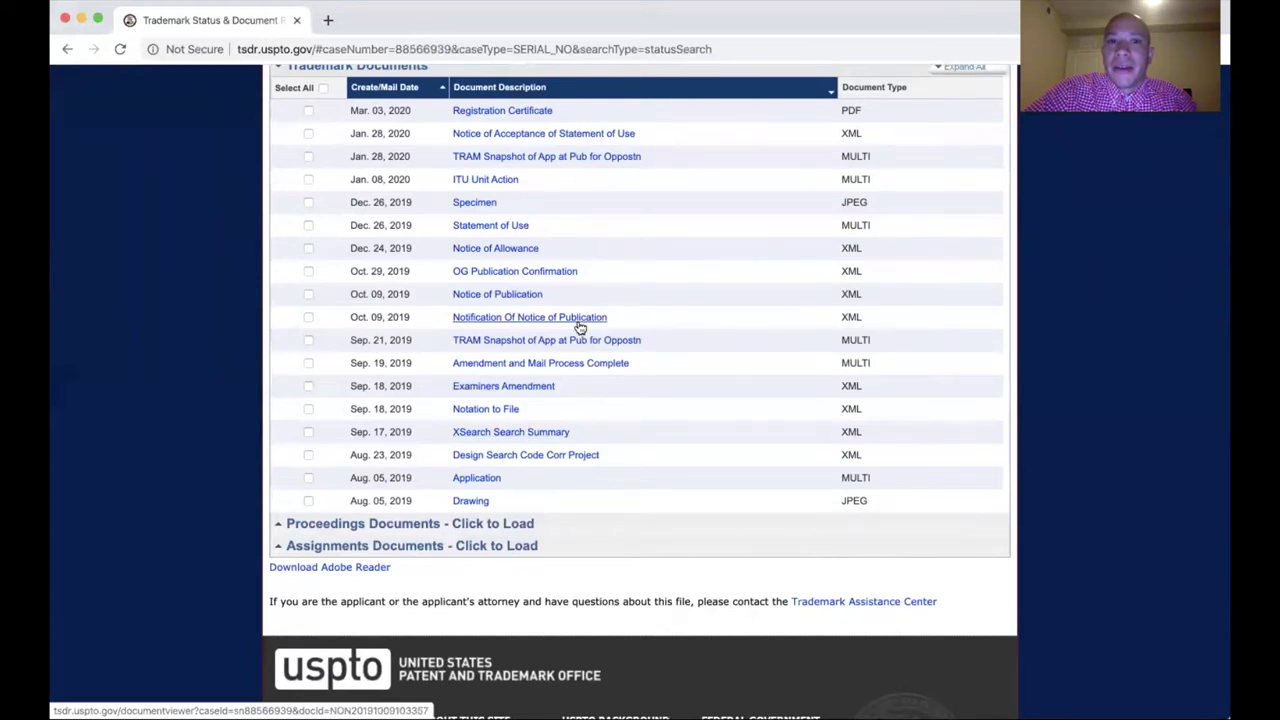
scroll(580, 328, up, 2)
scroll(580, 328, up, 2)
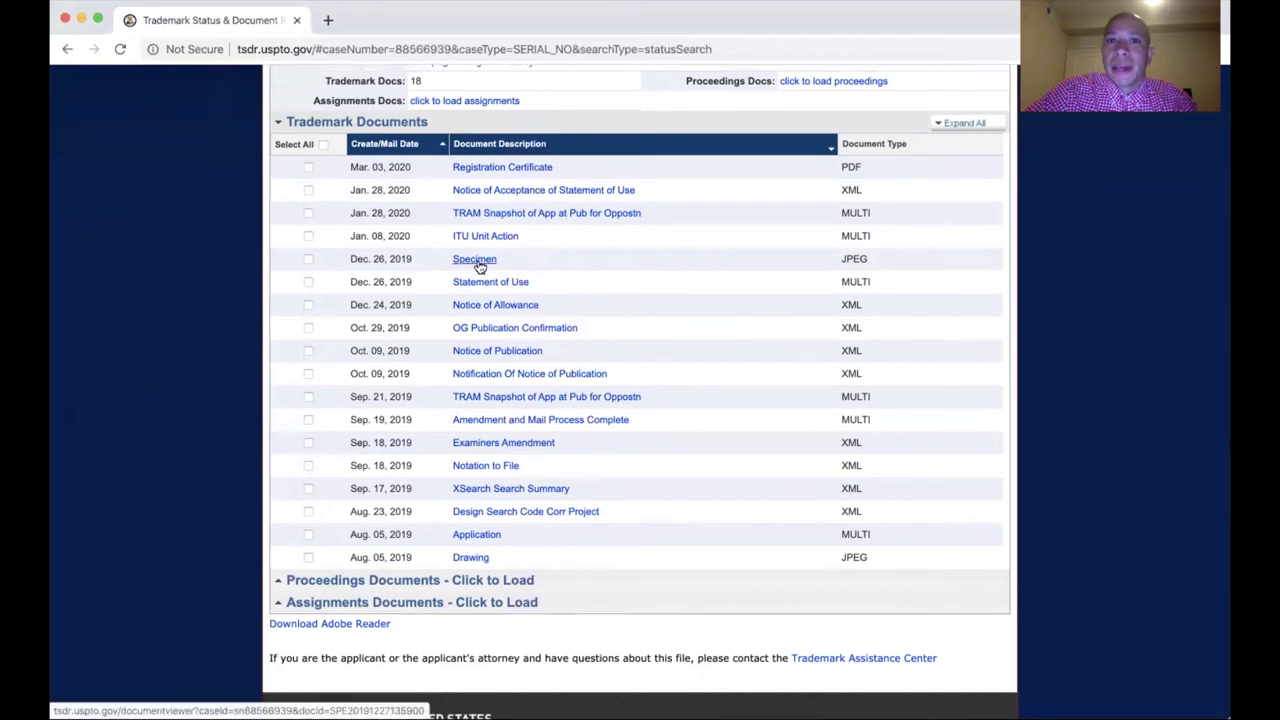
Inspect the DOLFINS specimen dated Dec. 26, 2019, close it and return to the dolphin results list
click(474, 260)
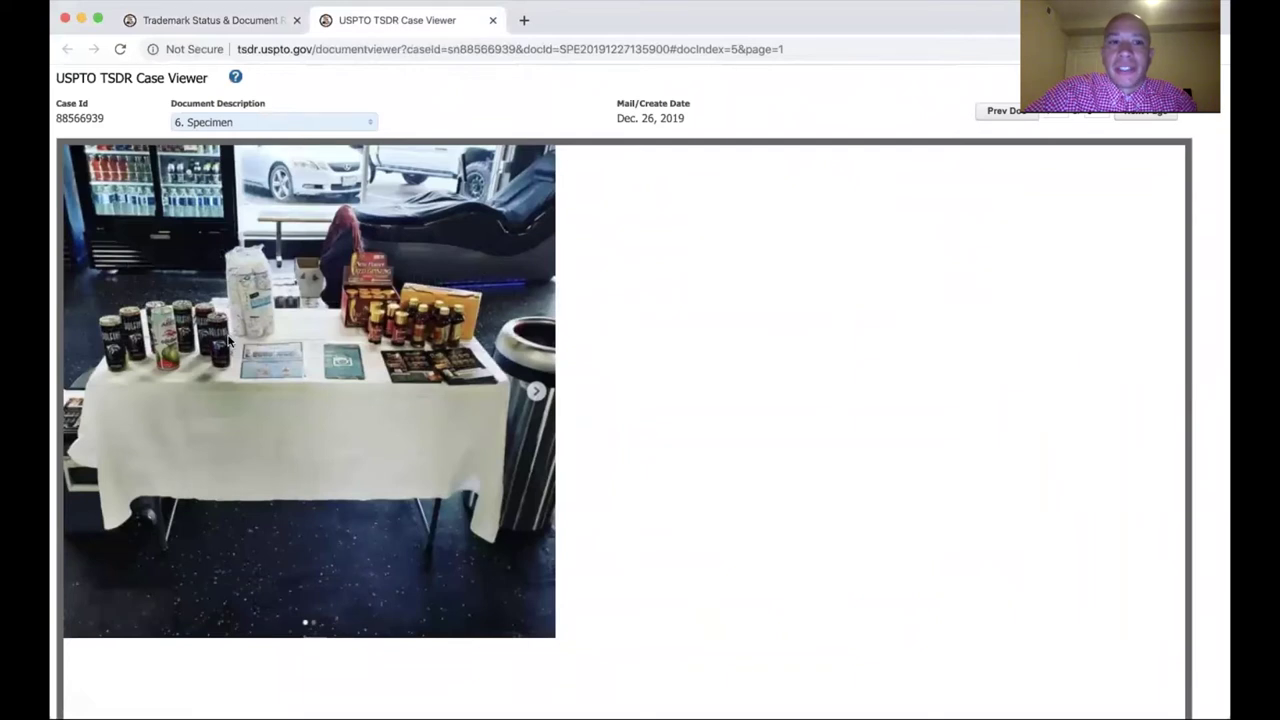
click(491, 19)
scroll(548, 285, down, 1)
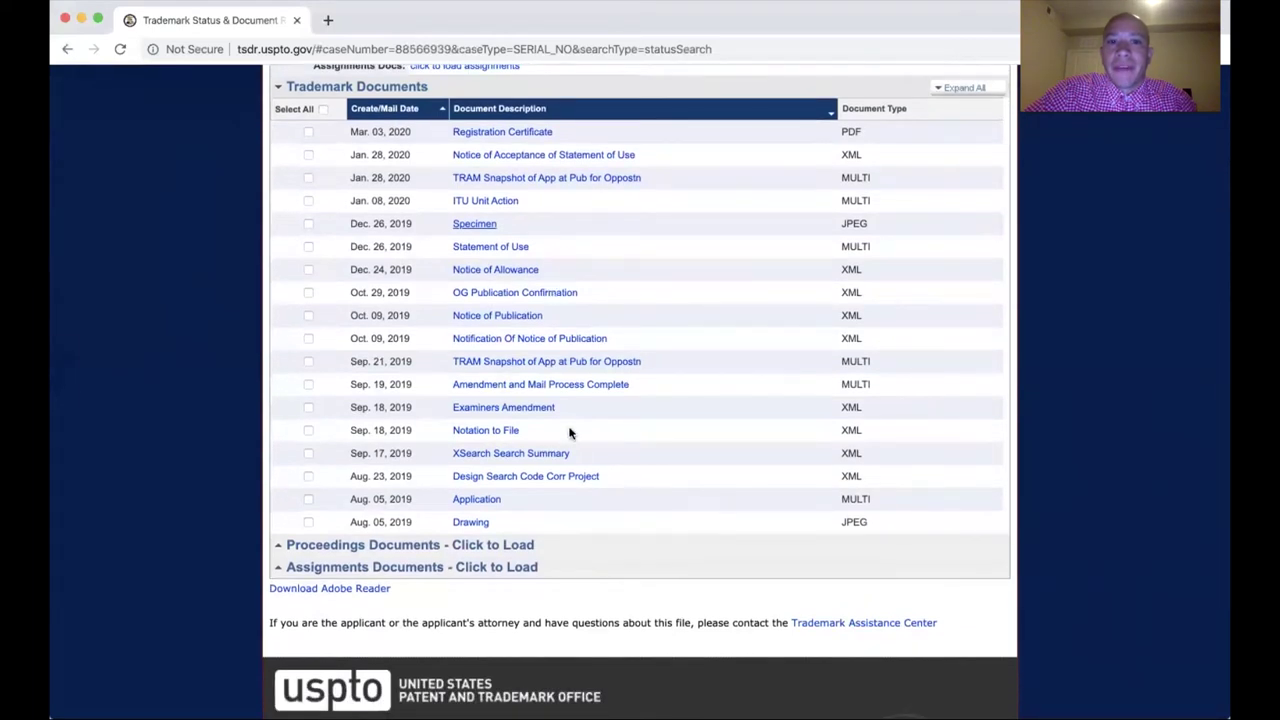
key(super+w)
key(super+bracketleft)
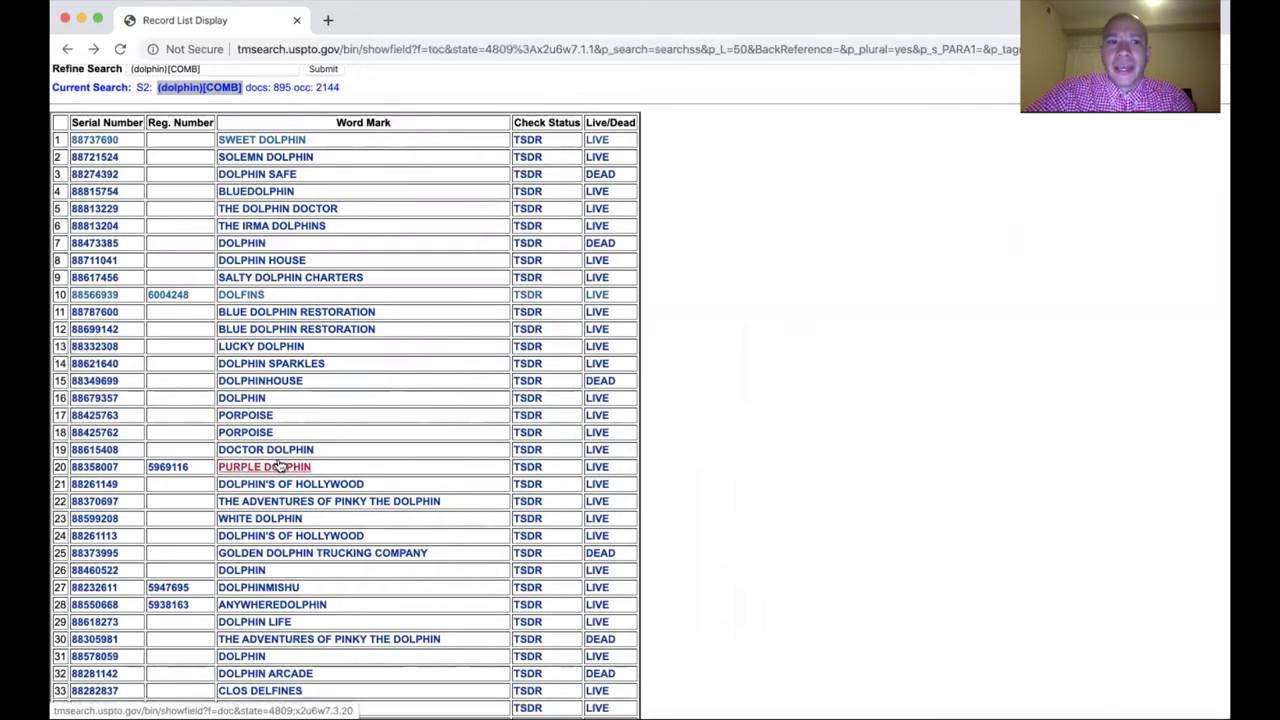
Open the dead DOLPHINHOUSE record in TSDR, check its status details and bring up its trademark documents
click(256, 382)
click(110, 314)
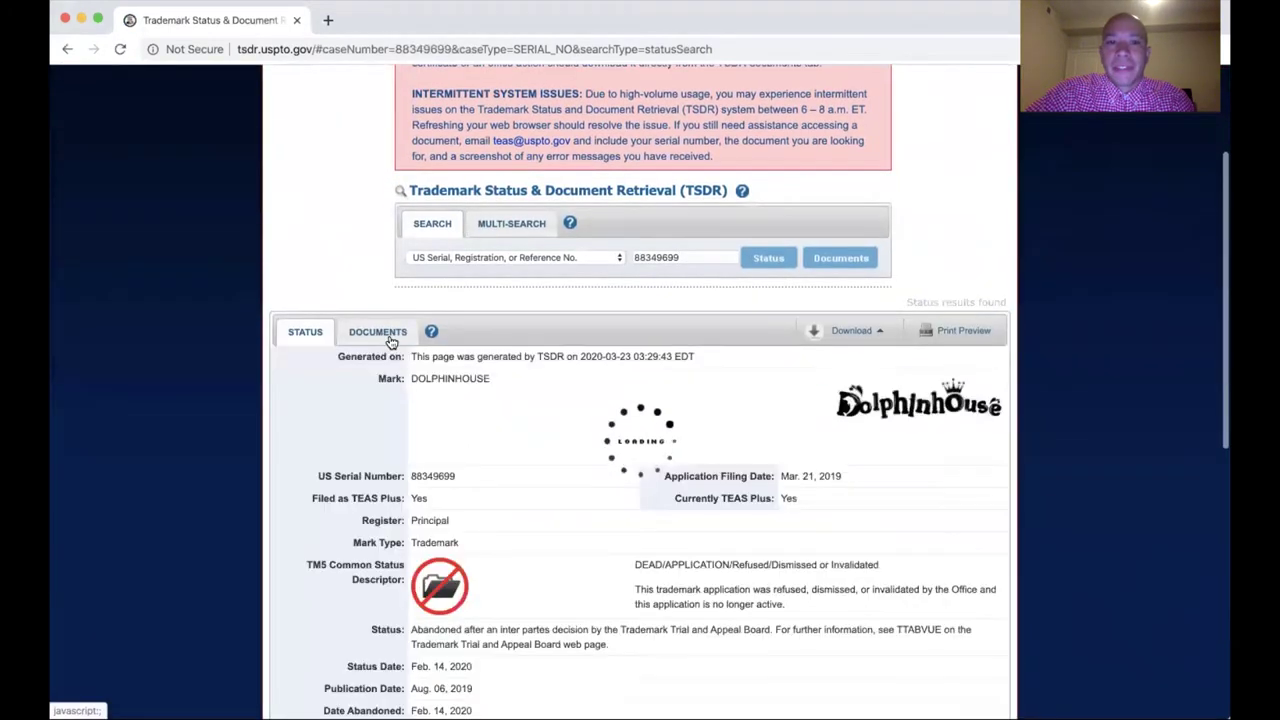
click(388, 343)
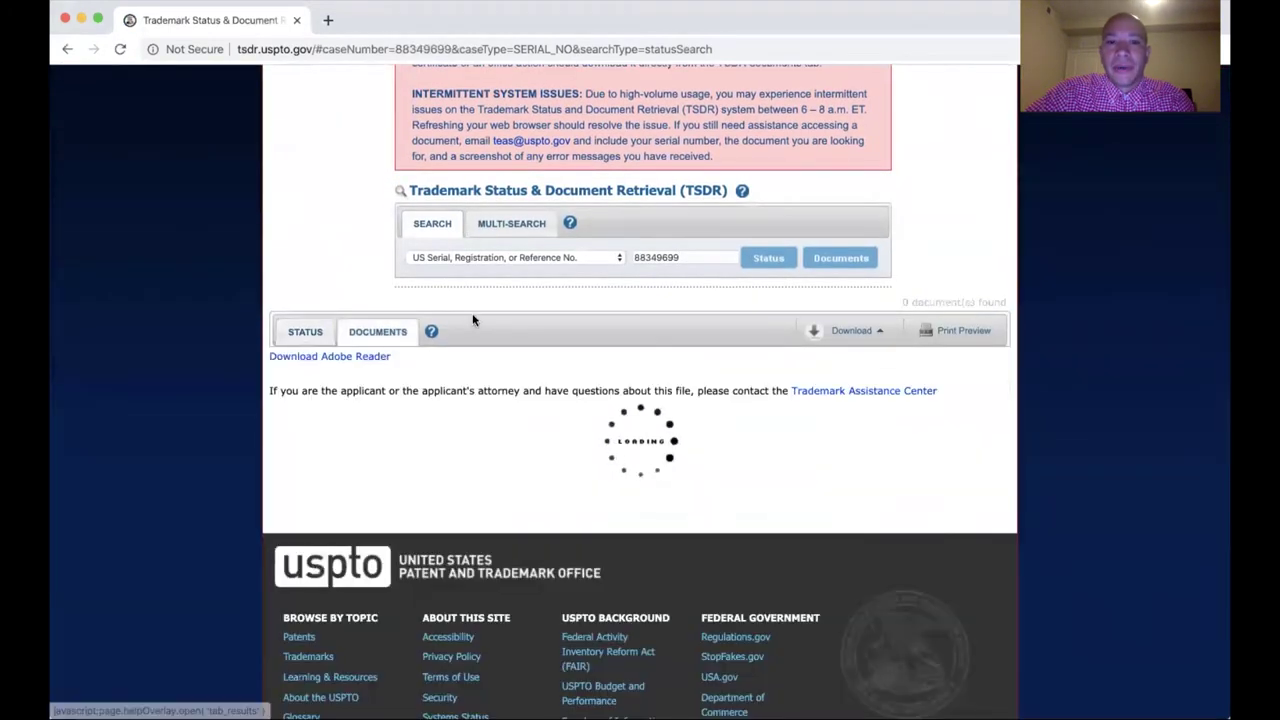
click(329, 331)
scroll(423, 285, down, 2)
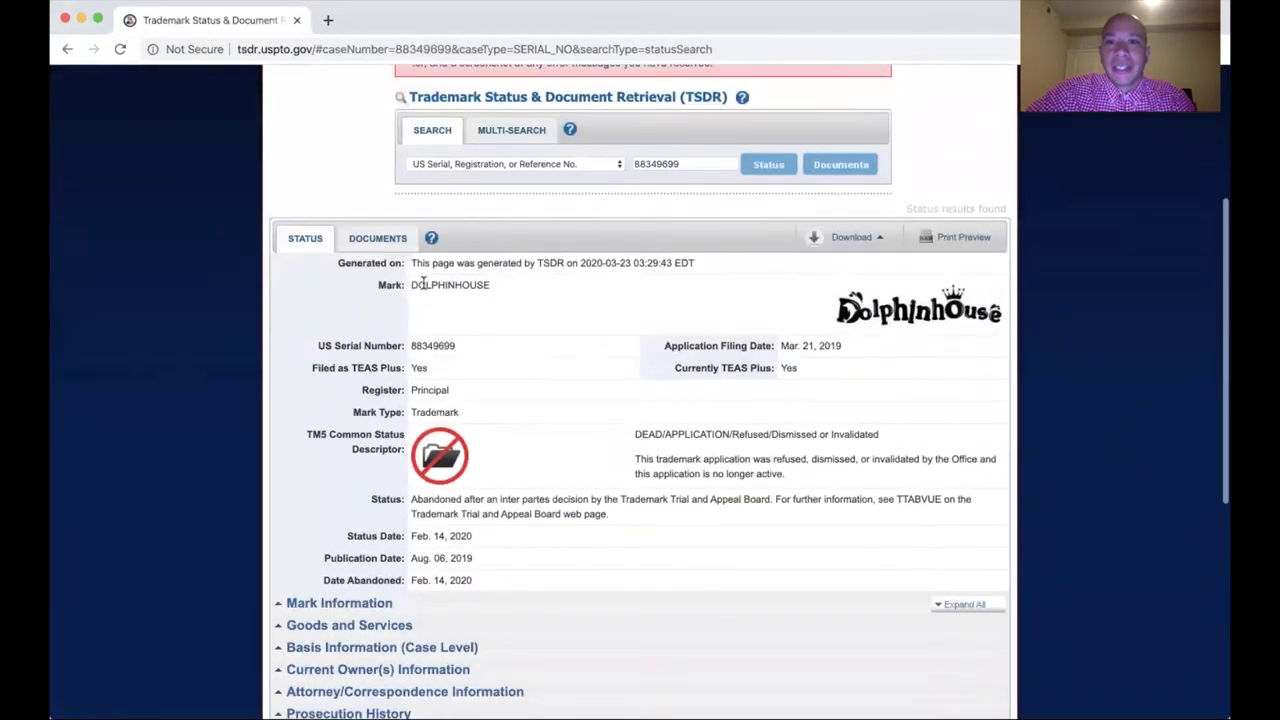
click(370, 243)
scroll(372, 250, down, 2)
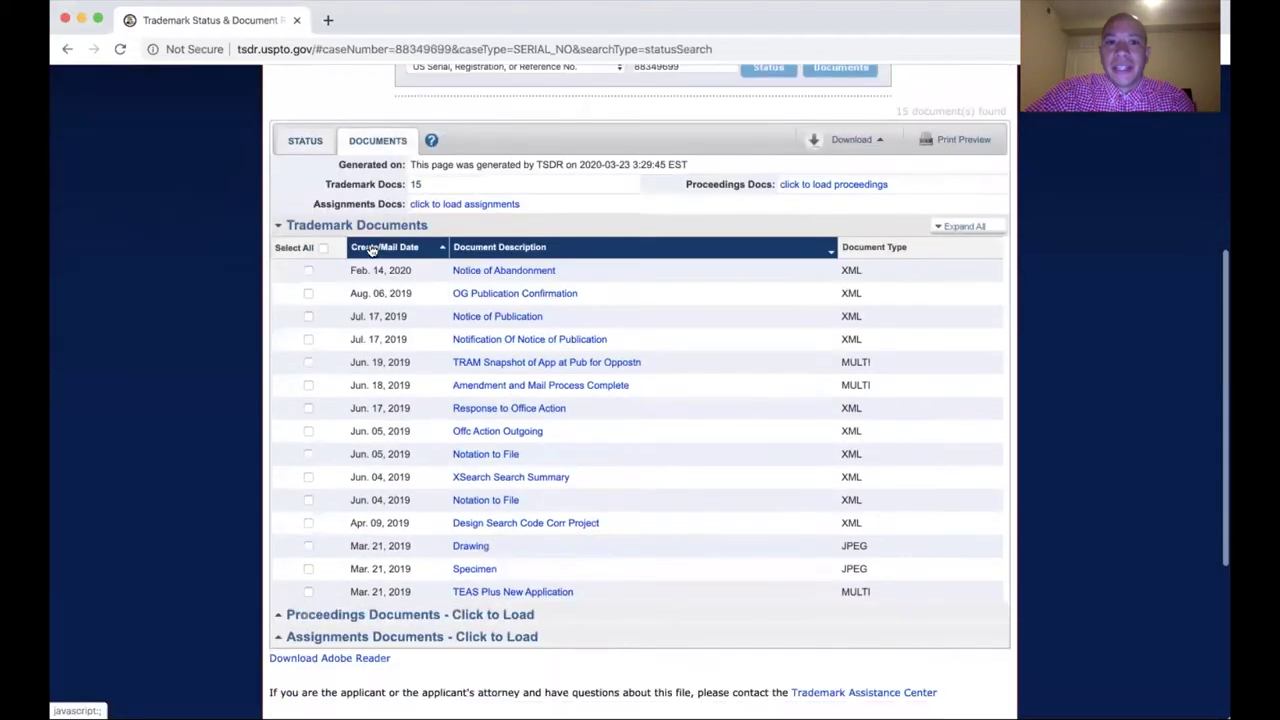
Open the DOLPHINHOUSE outgoing Office action of Jun. 05, 2019 and read the examining attorney's search findings and mark description requirement
click(522, 436)
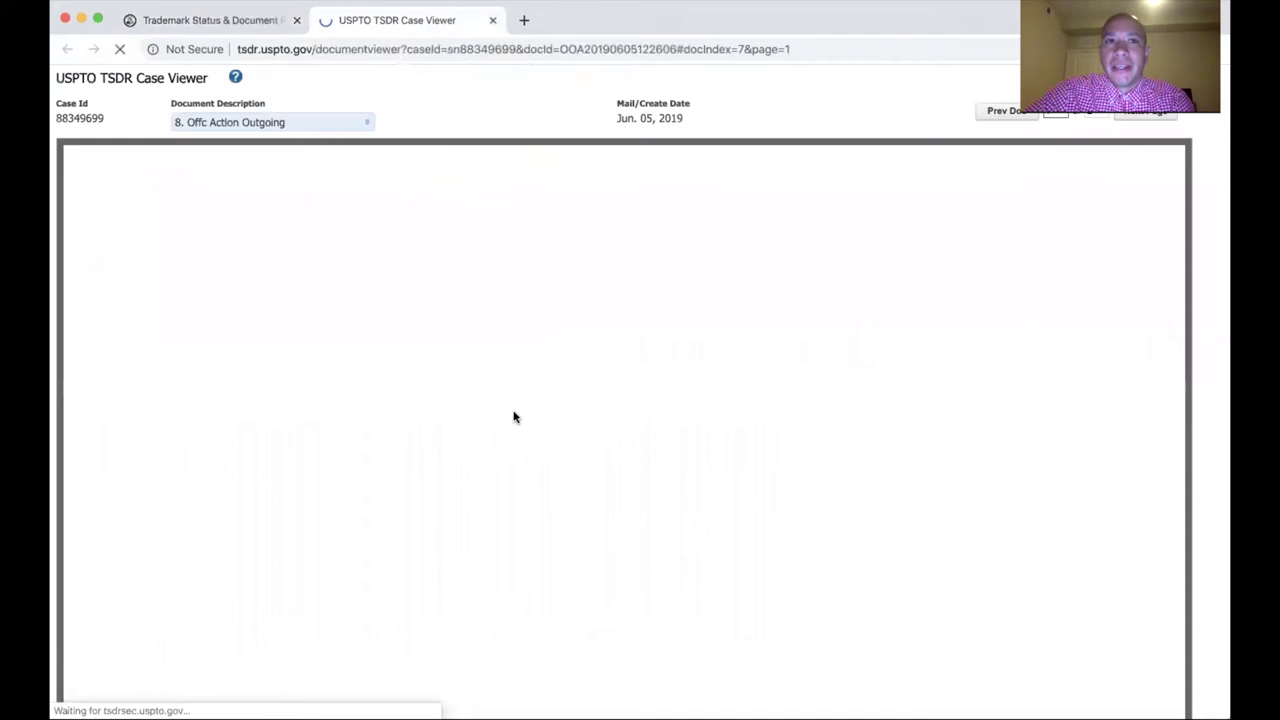
scroll(493, 313, down, 5)
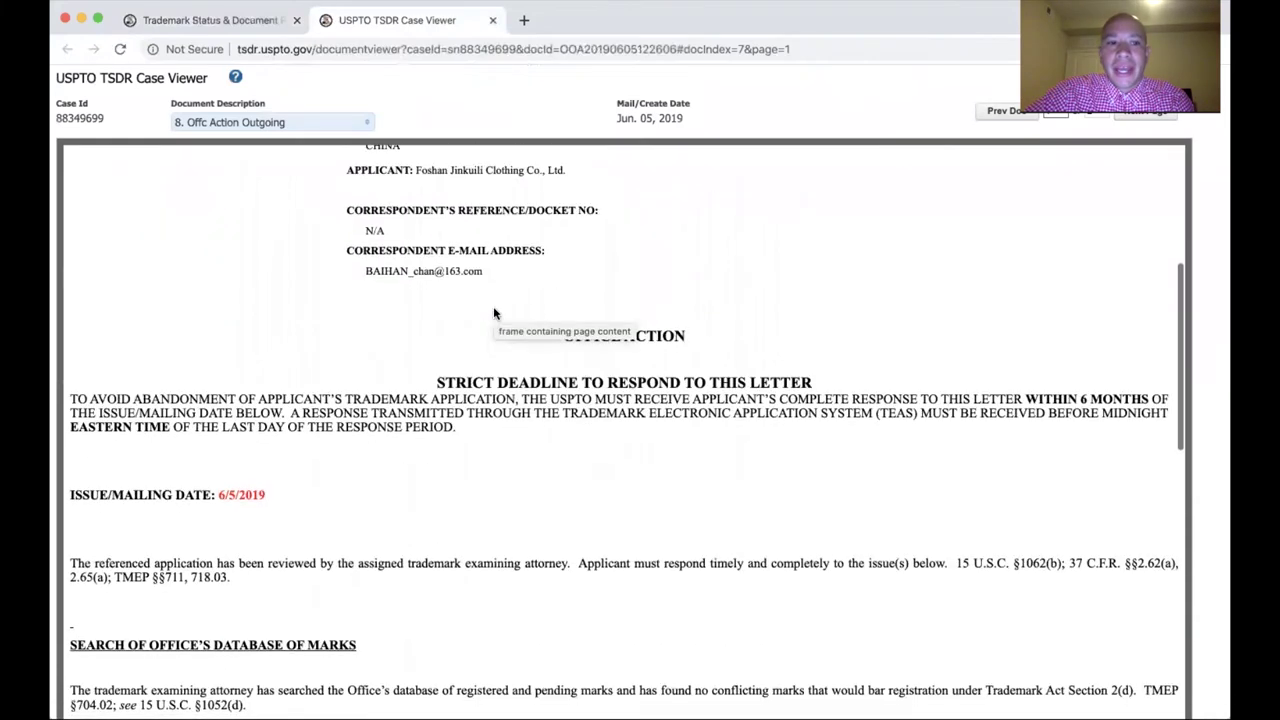
scroll(493, 313, down, 3)
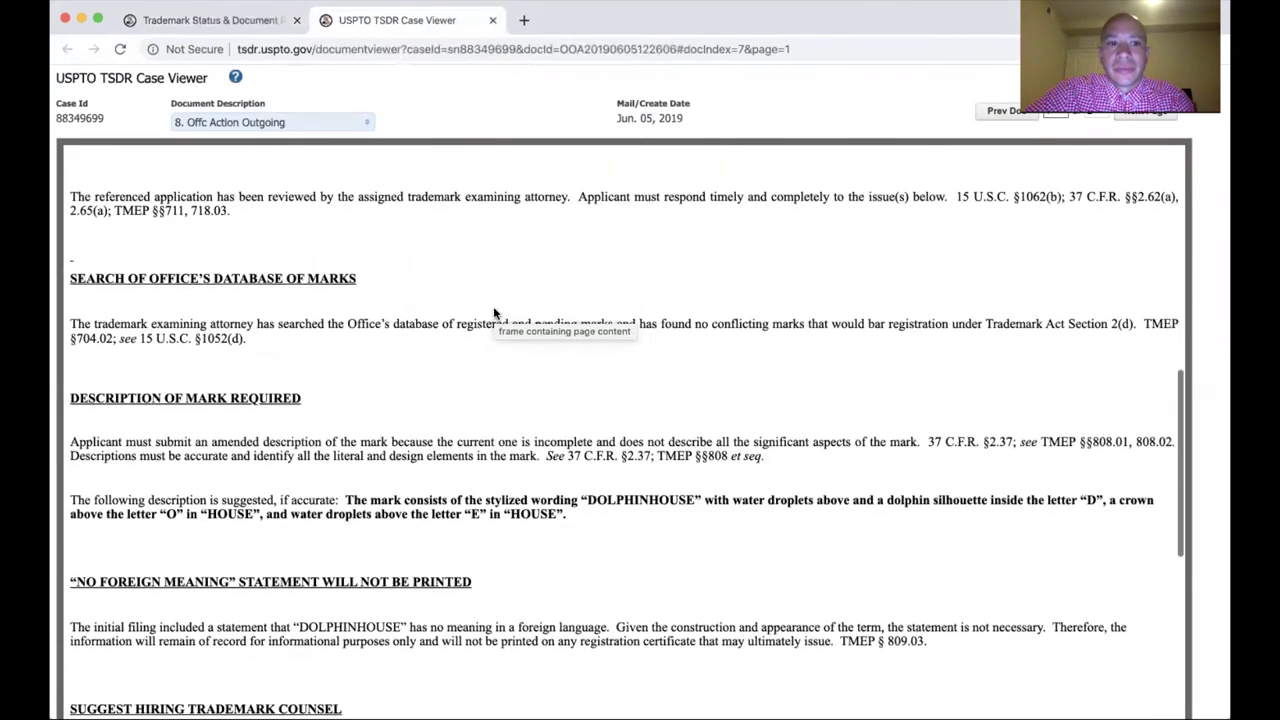
scroll(493, 313, down, 2)
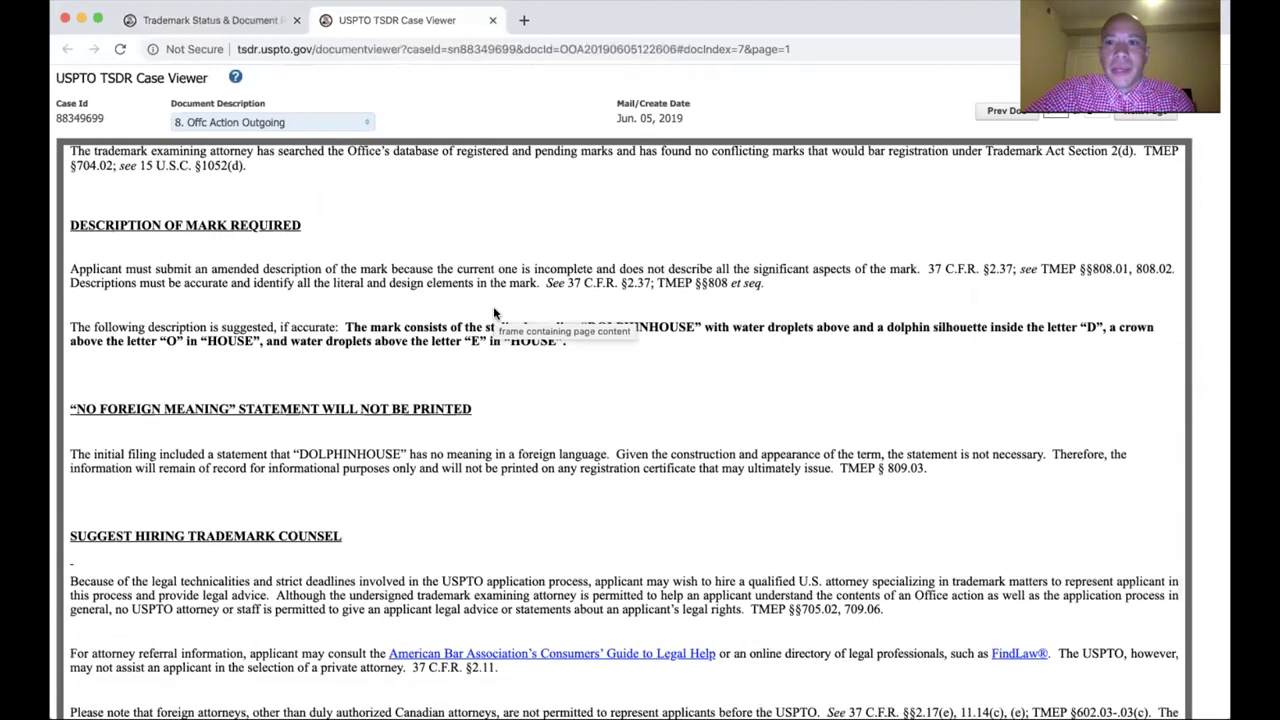
scroll(493, 313, down, 3)
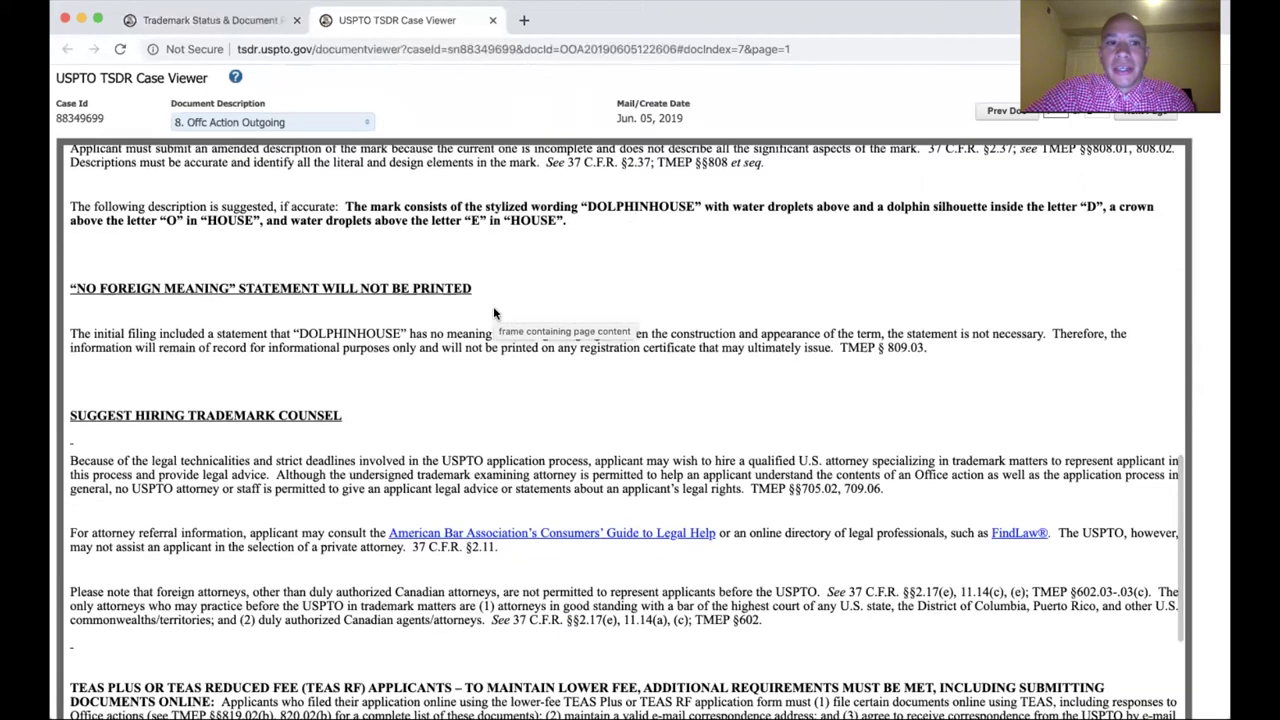
scroll(493, 313, up, 2)
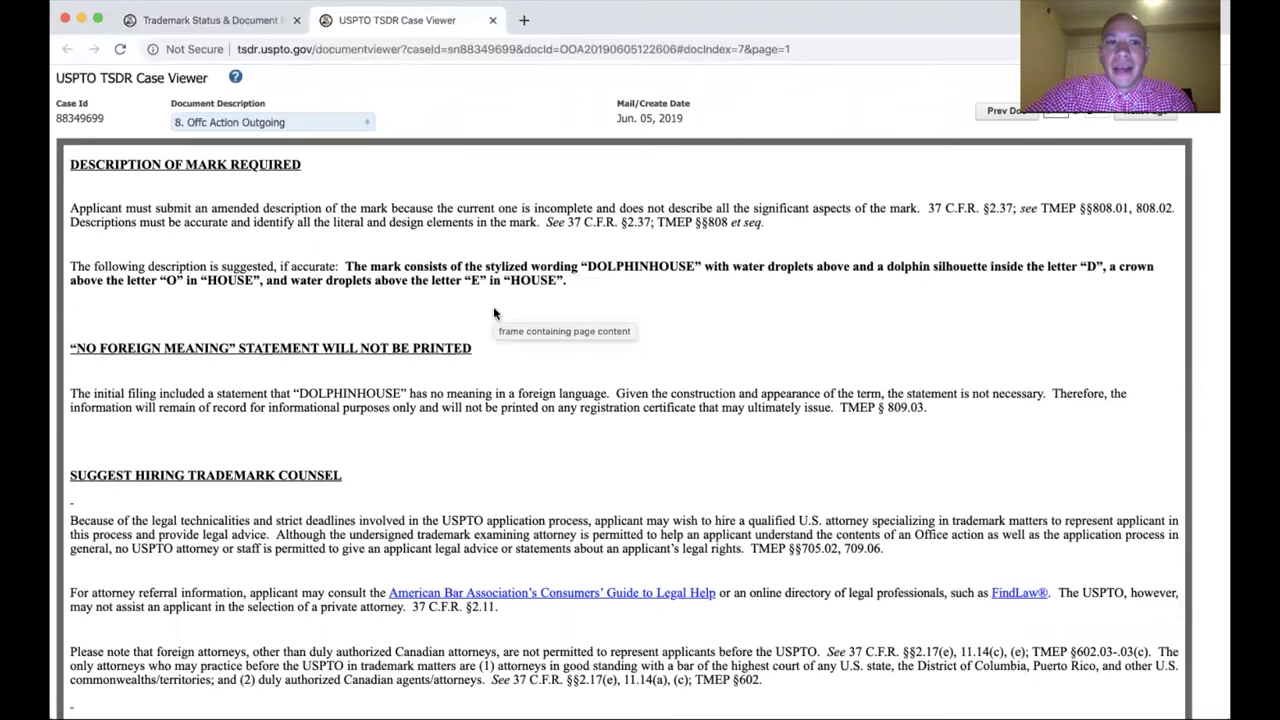
scroll(493, 313, up, 3)
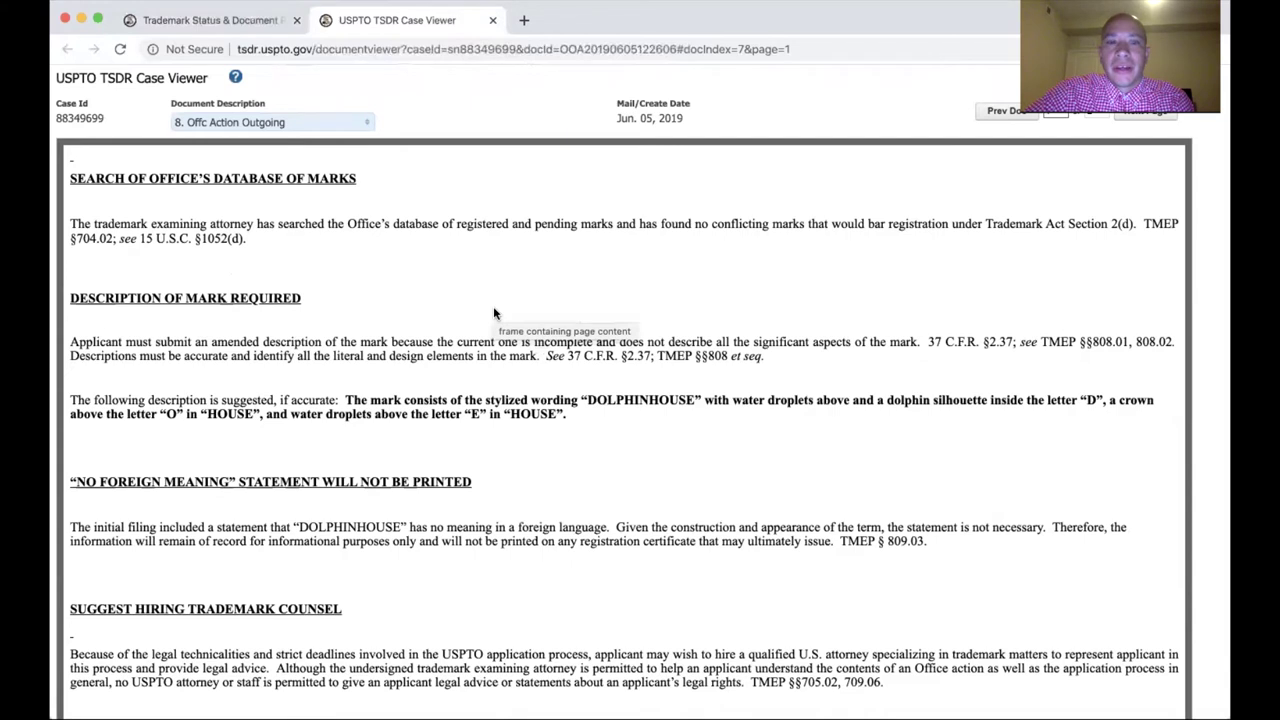
scroll(493, 313, down, 2)
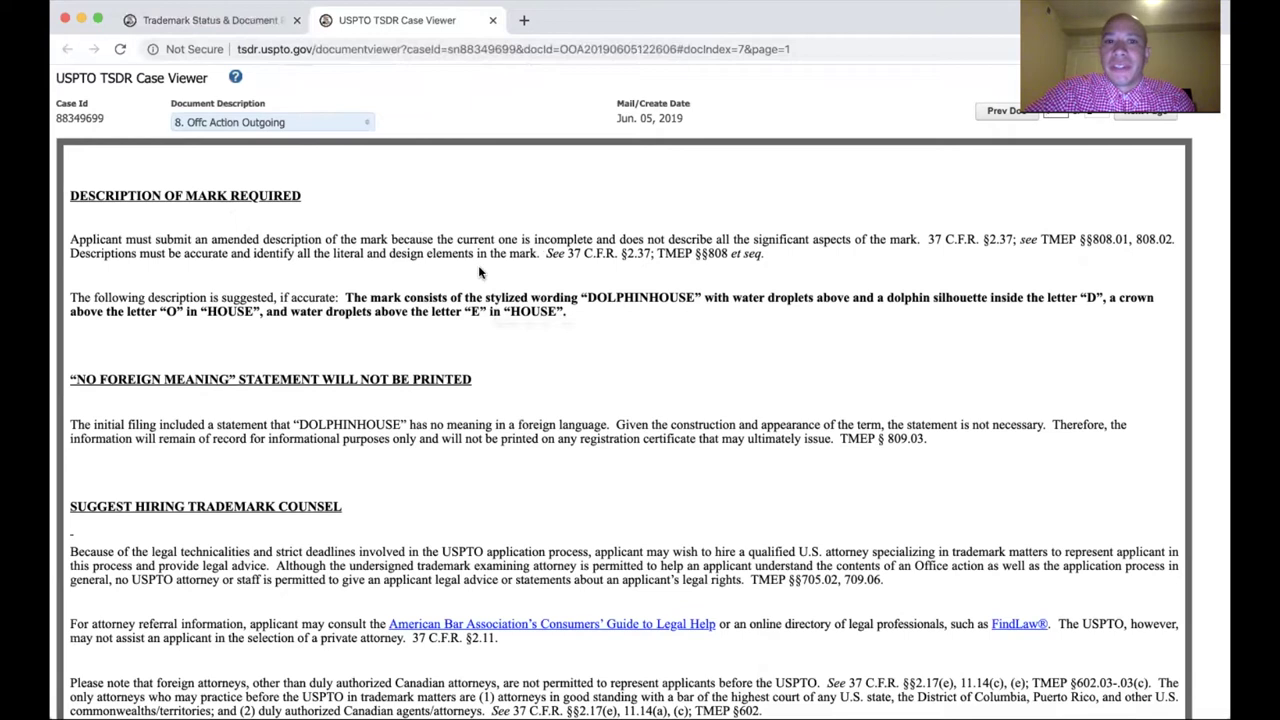
Return to the TESS basic search form and search the combined word mark field for "california pizza kitchen"
click(245, 20)
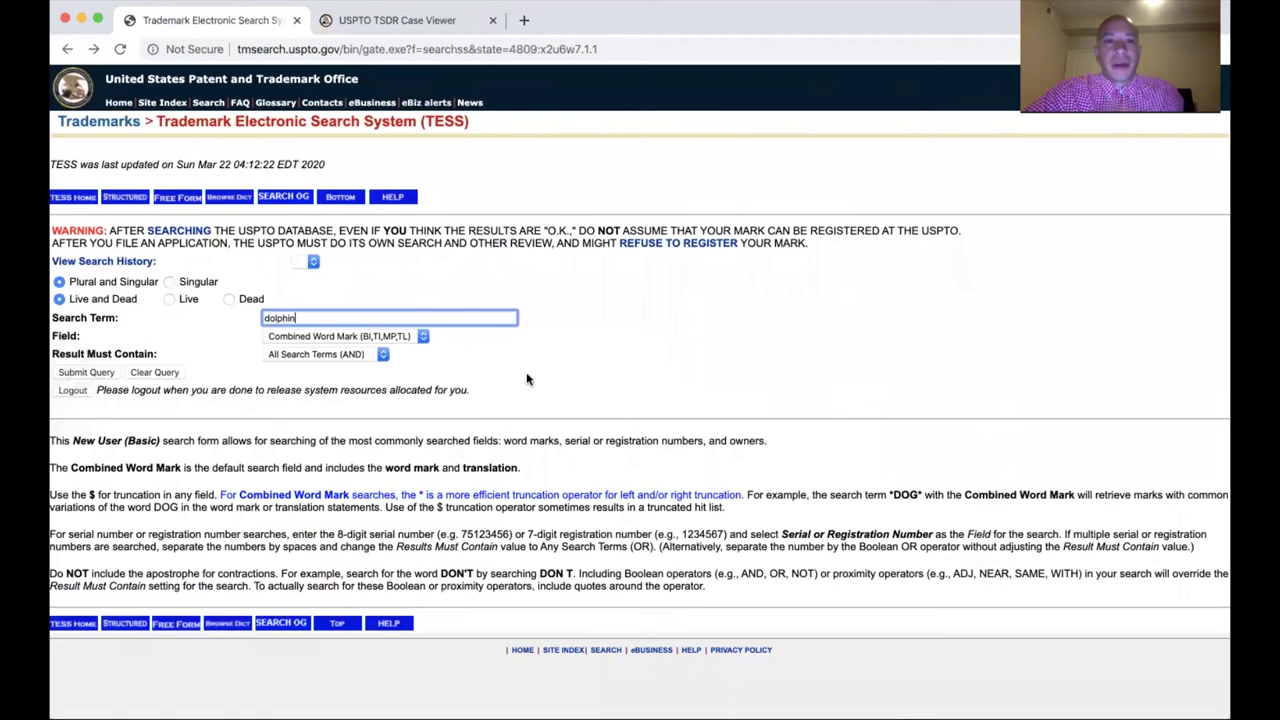
double_click(280, 318)
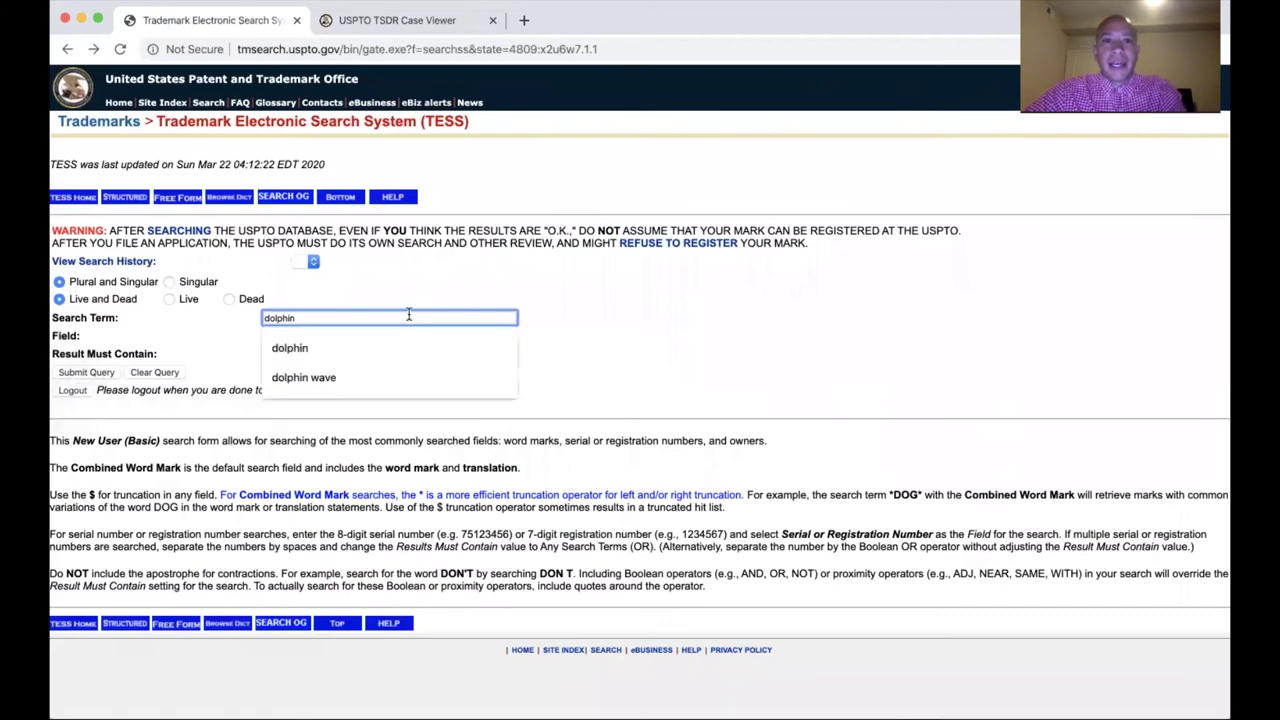
text(californi)
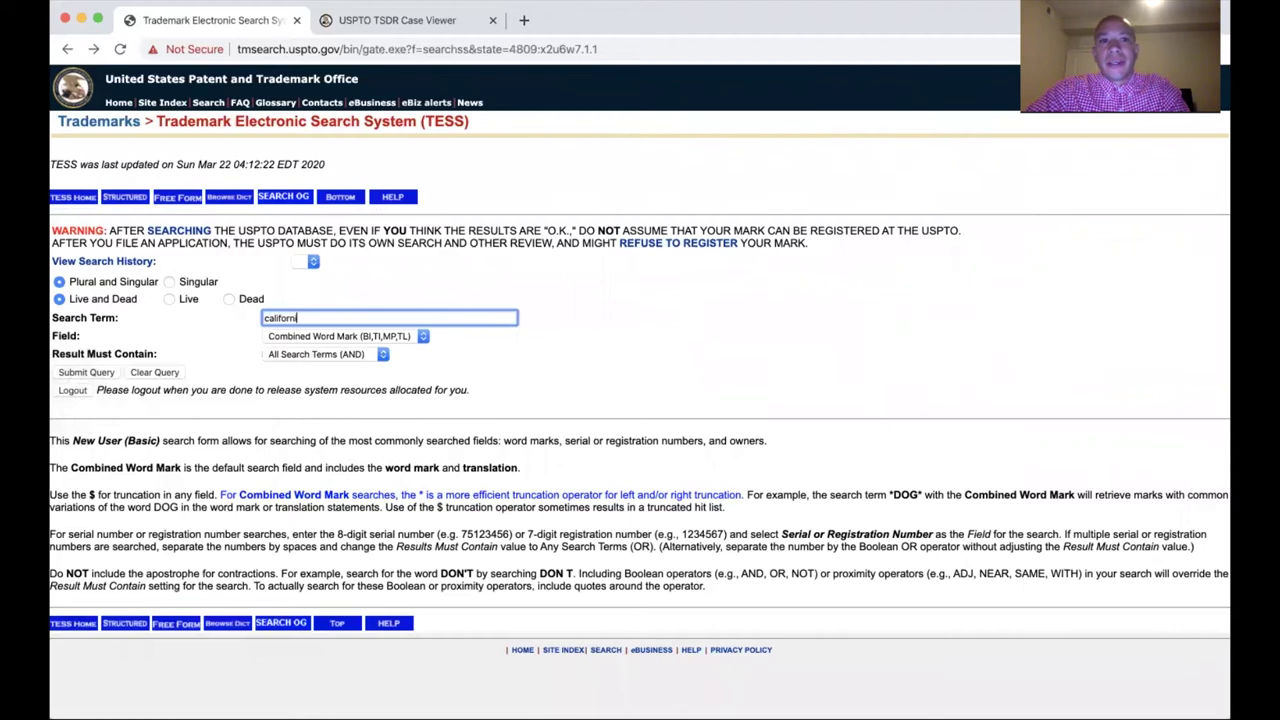
text(a pizza kitchen)
key(Return)
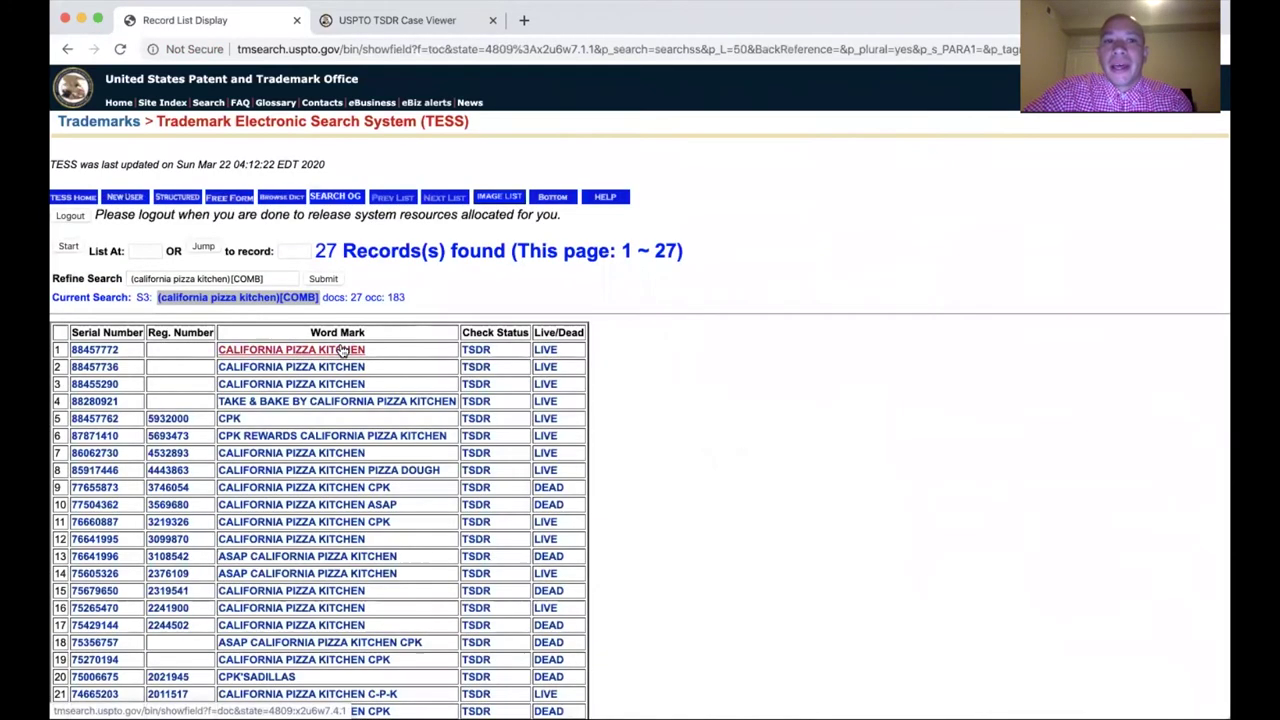
Open the CALIFORNIA PIZZA KITCHEN record in row 7 of the results and view its logo and goods and services
scroll(335, 400, down, 1)
click(328, 408)
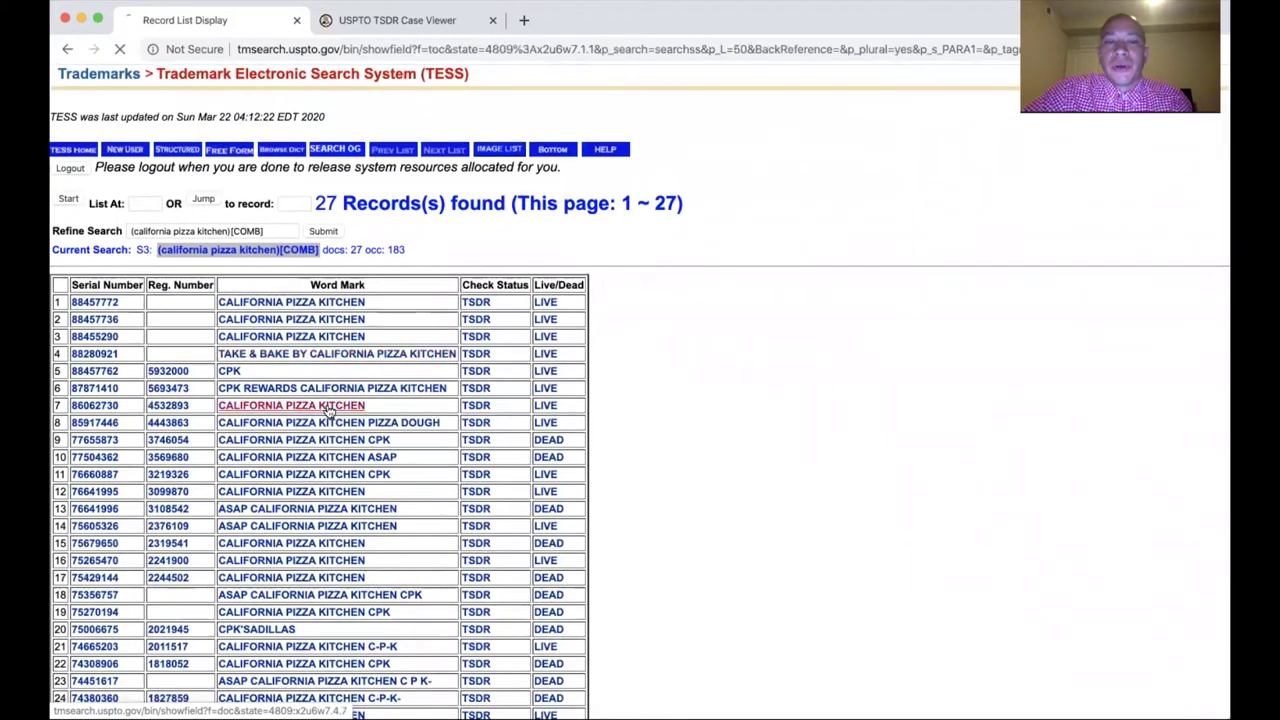
scroll(475, 361, down, 1)
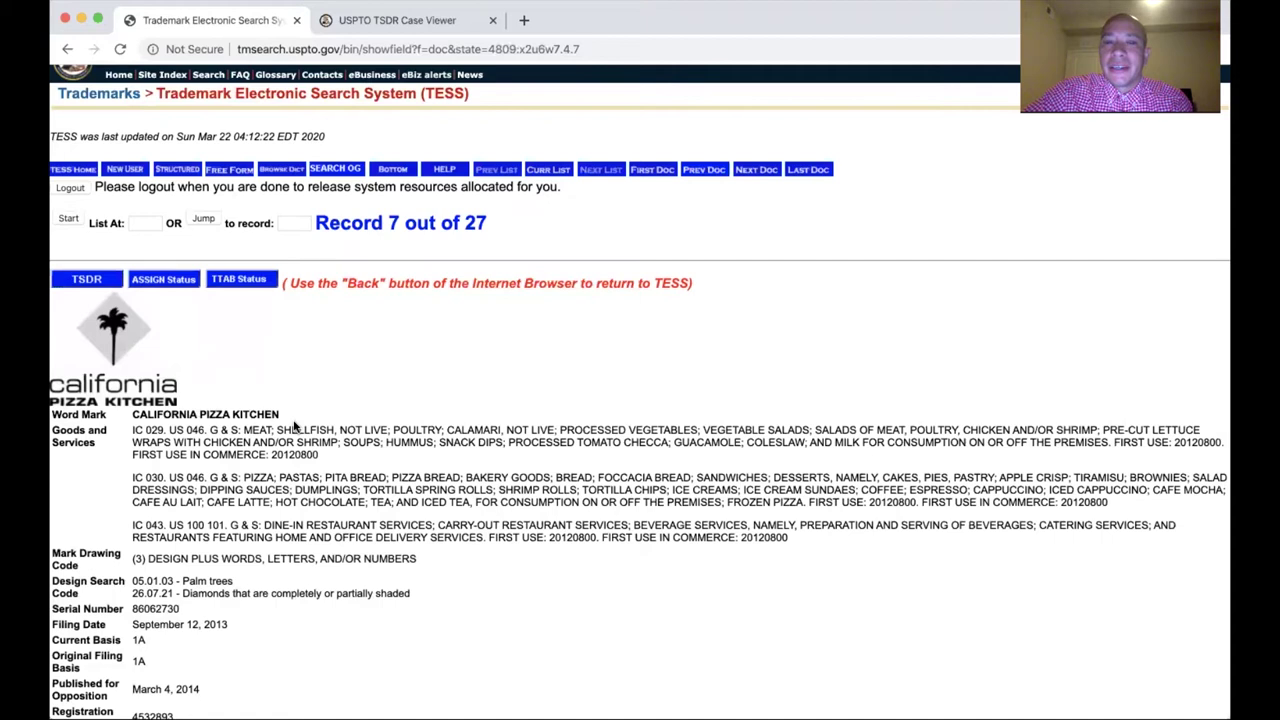
Review the CALIFORNIA PIZZA KITCHEN record's goods and services, filing and registration dates, owner and mark description
scroll(294, 427, down, 2)
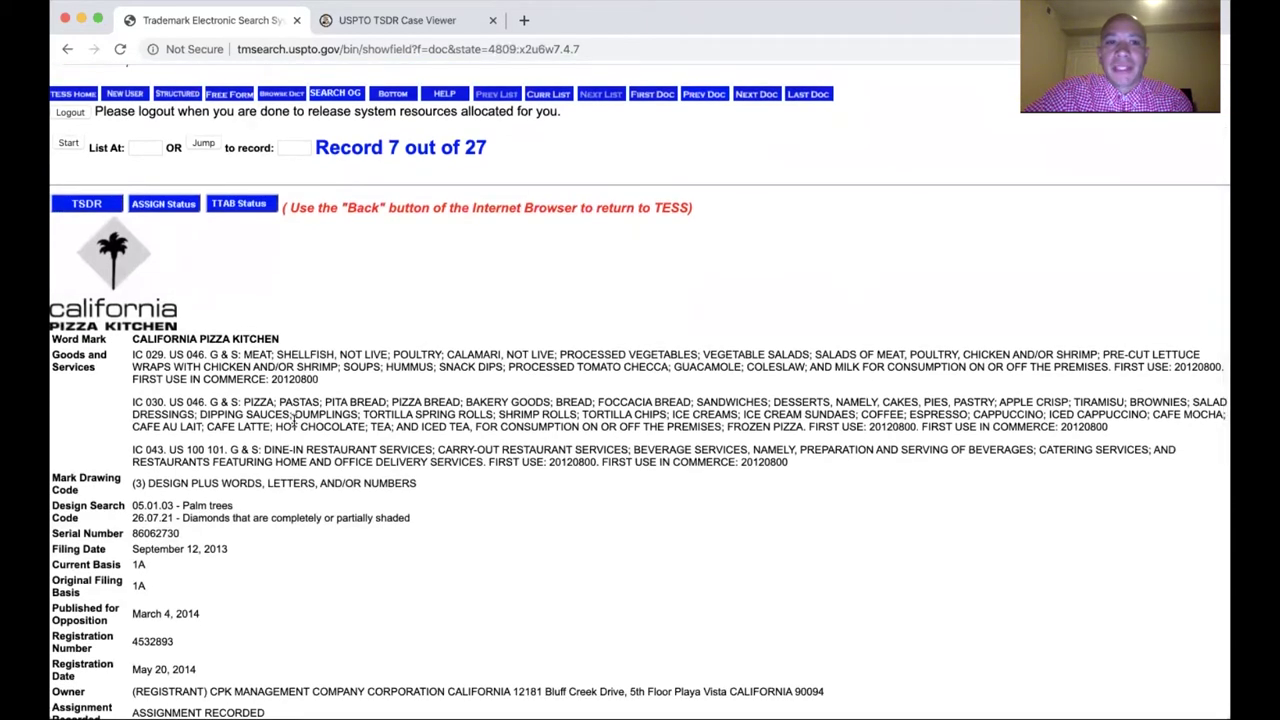
scroll(296, 418, down, 2)
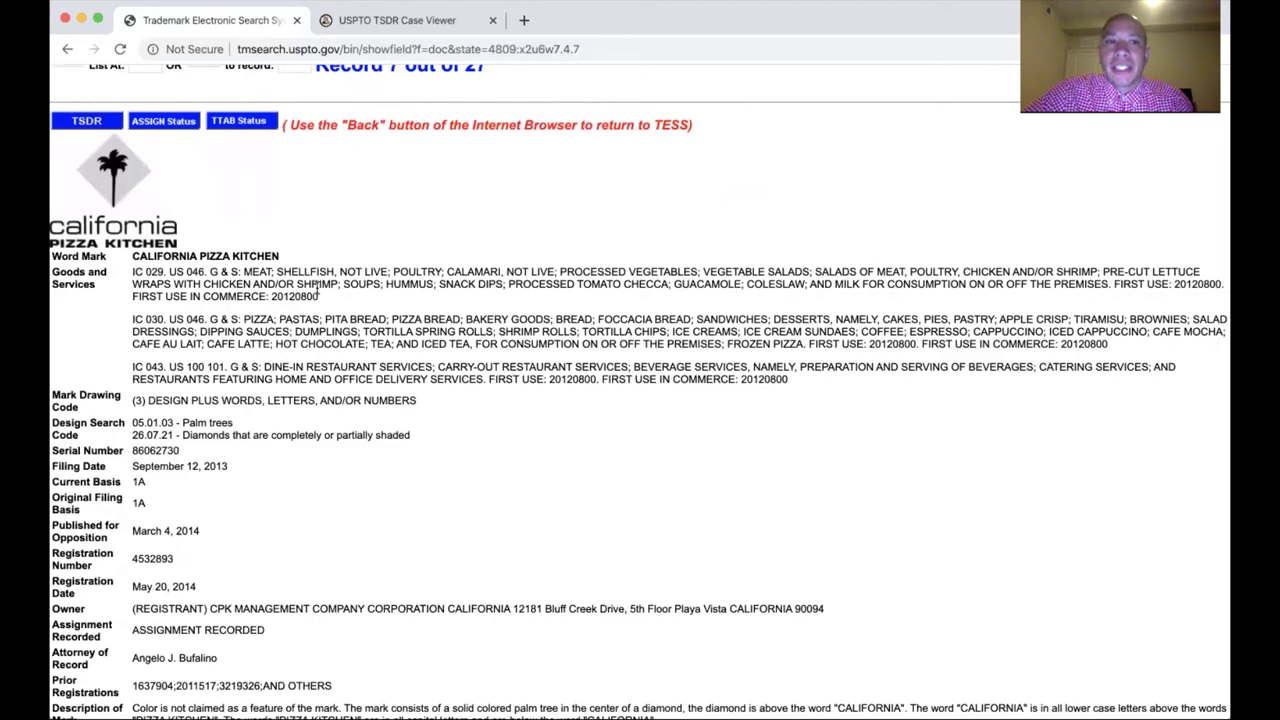
scroll(318, 290, down, 2)
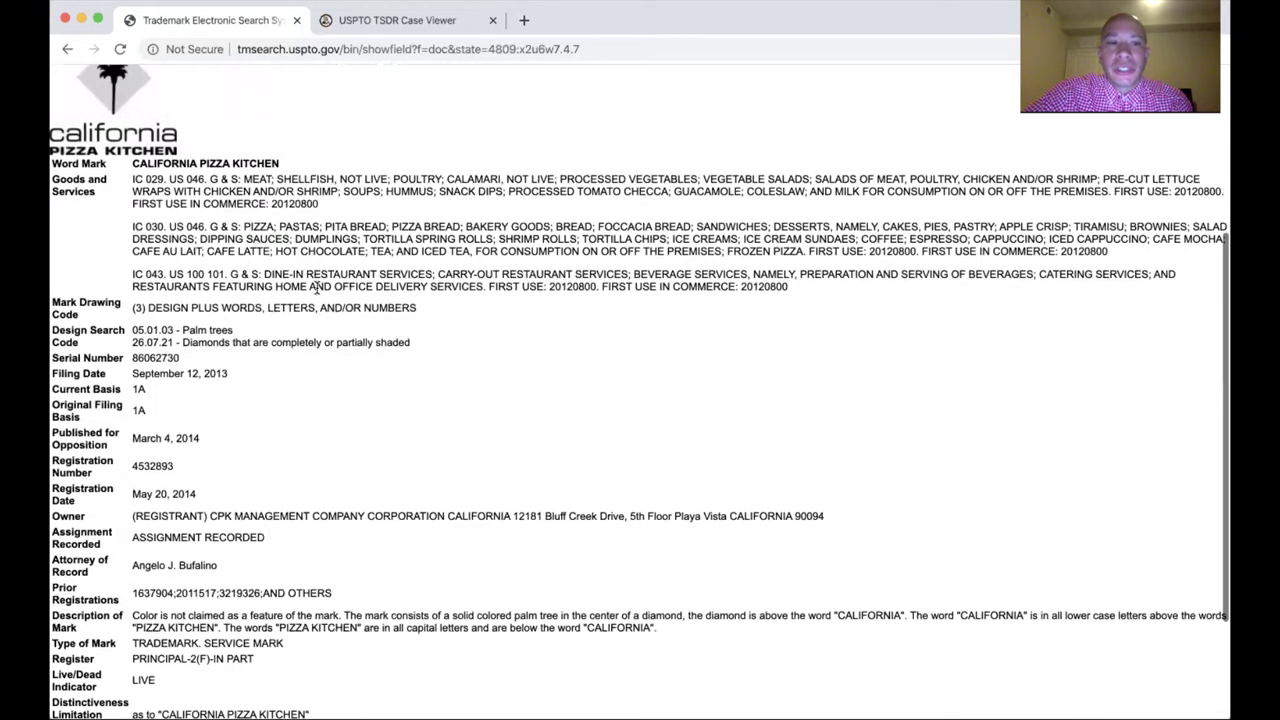
scroll(318, 290, up, 3)
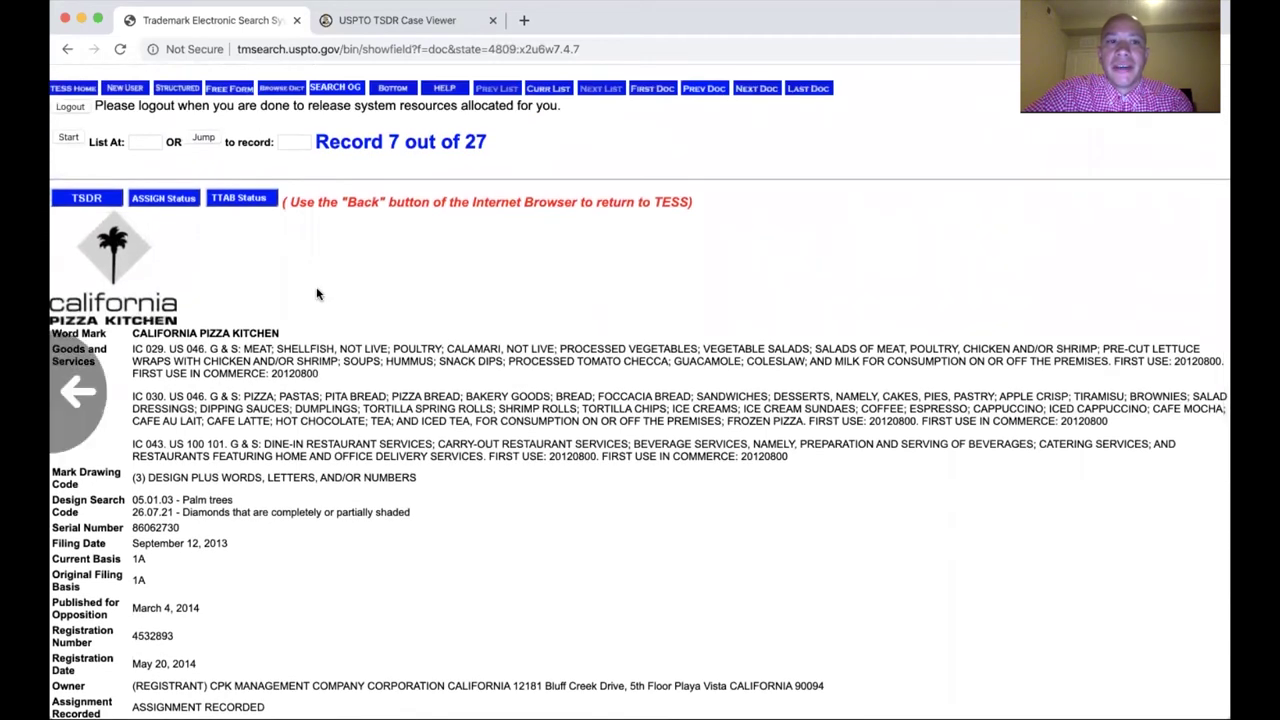
Go back to the california pizza kitchen results, view them as an image list and return to the record list
key(super+bracketleft)
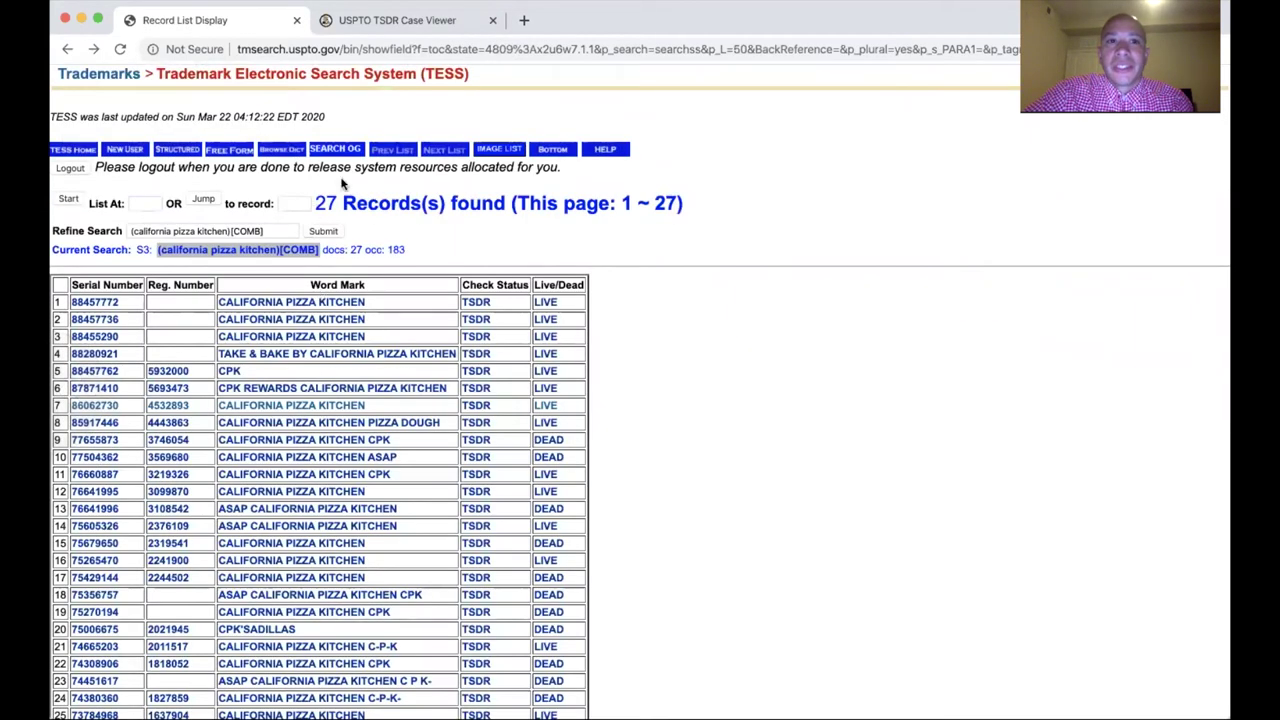
click(483, 150)
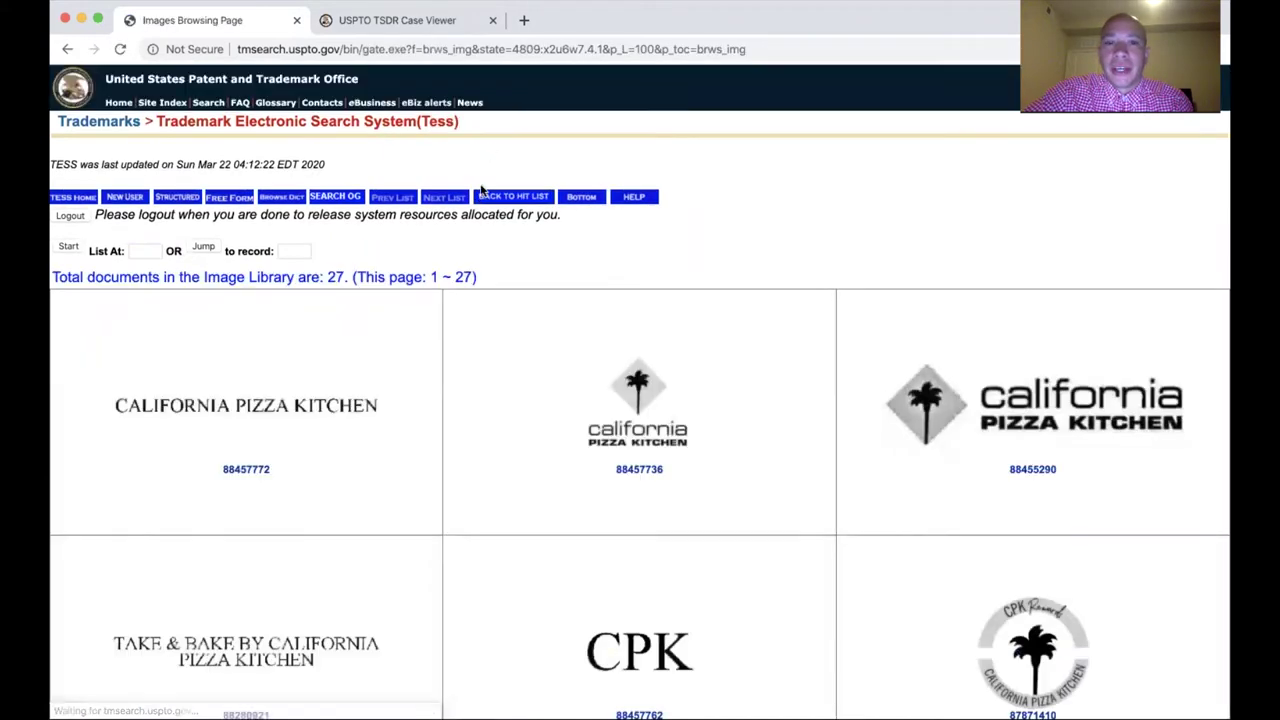
key(super+bracketleft)
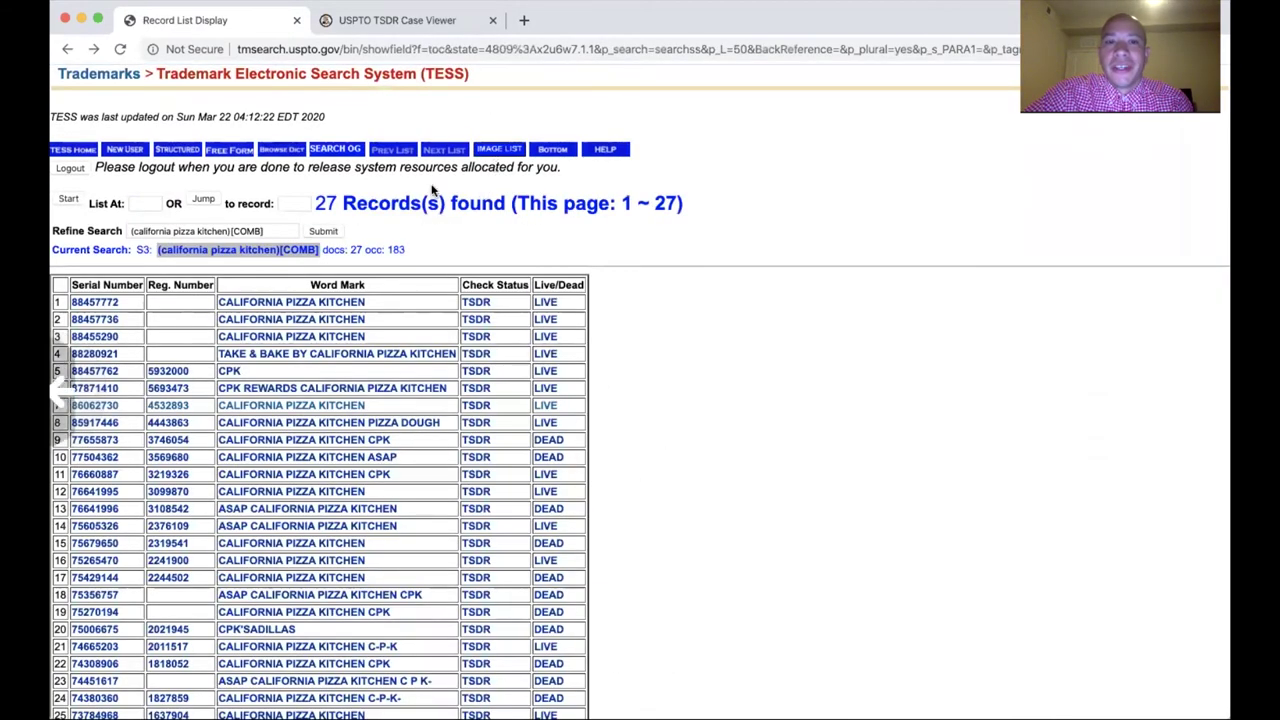
Return to the basic word mark search form and search for "dolphin"
key(super+bracketleft)
key(super+bracketleft)
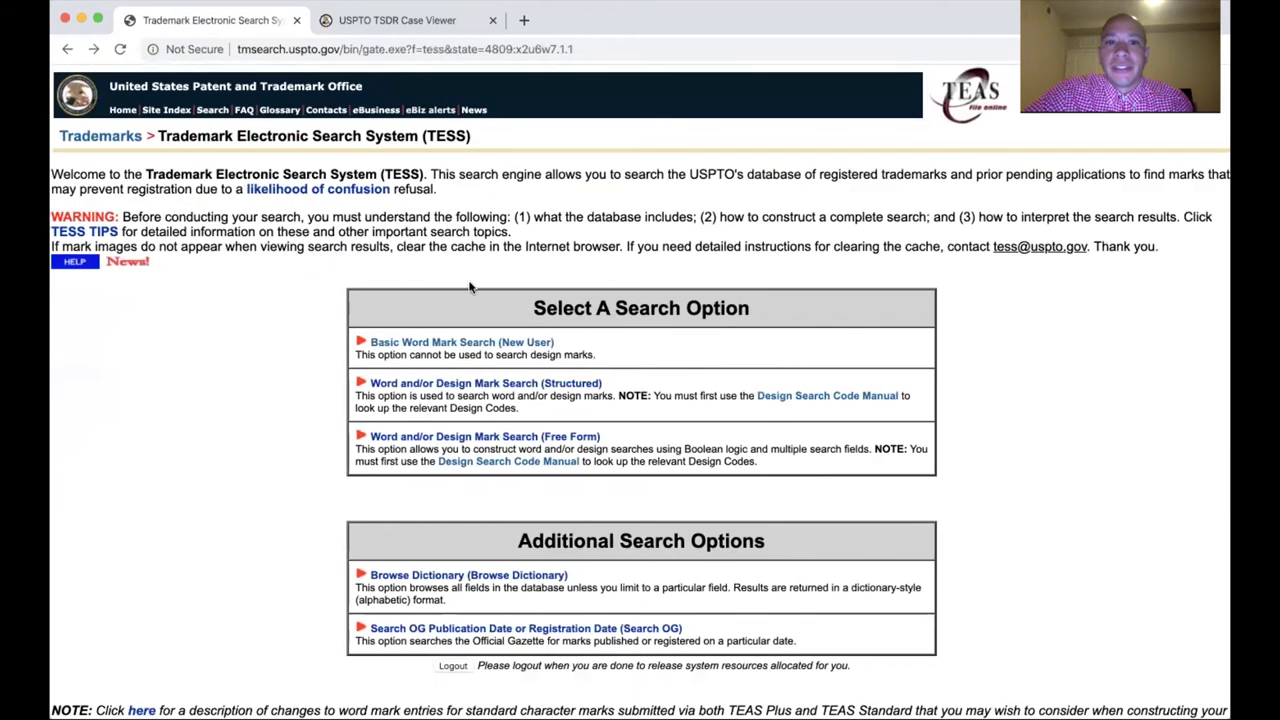
click(428, 264)
text(dolphin)
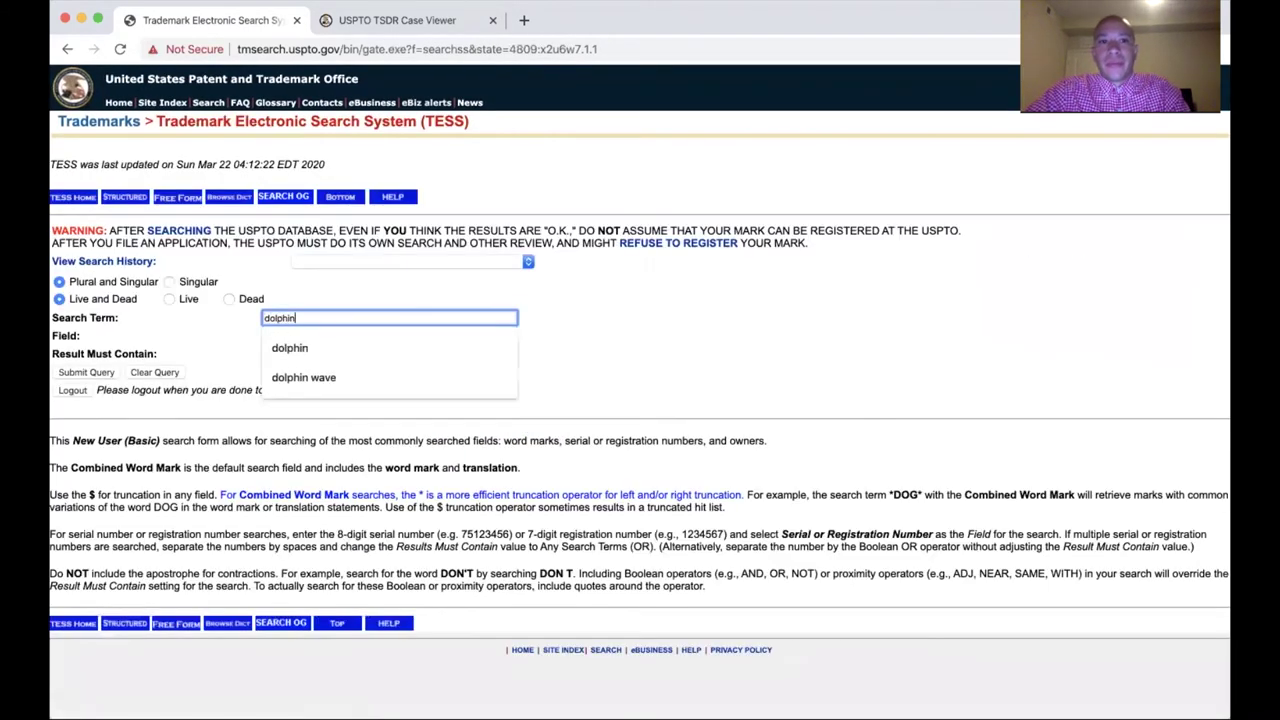
key(Return)
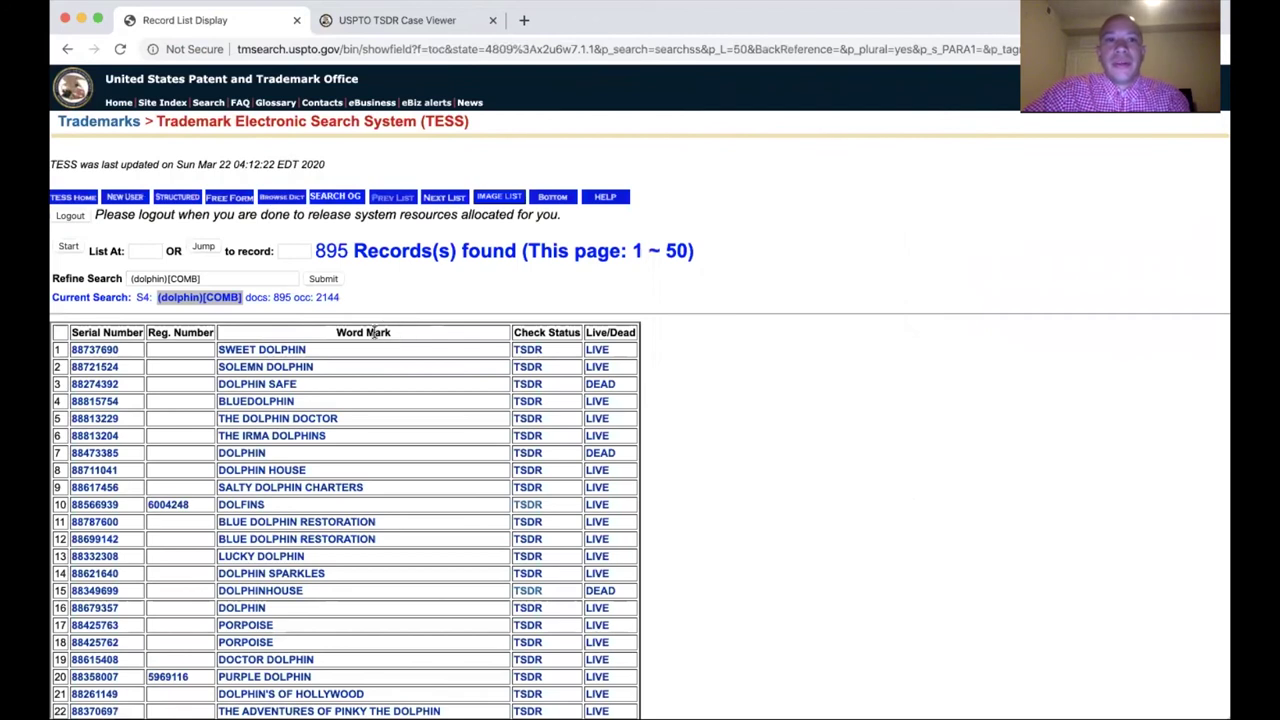
Display the dolphin results as an image list, browse the mark drawings and return to the record list
click(509, 206)
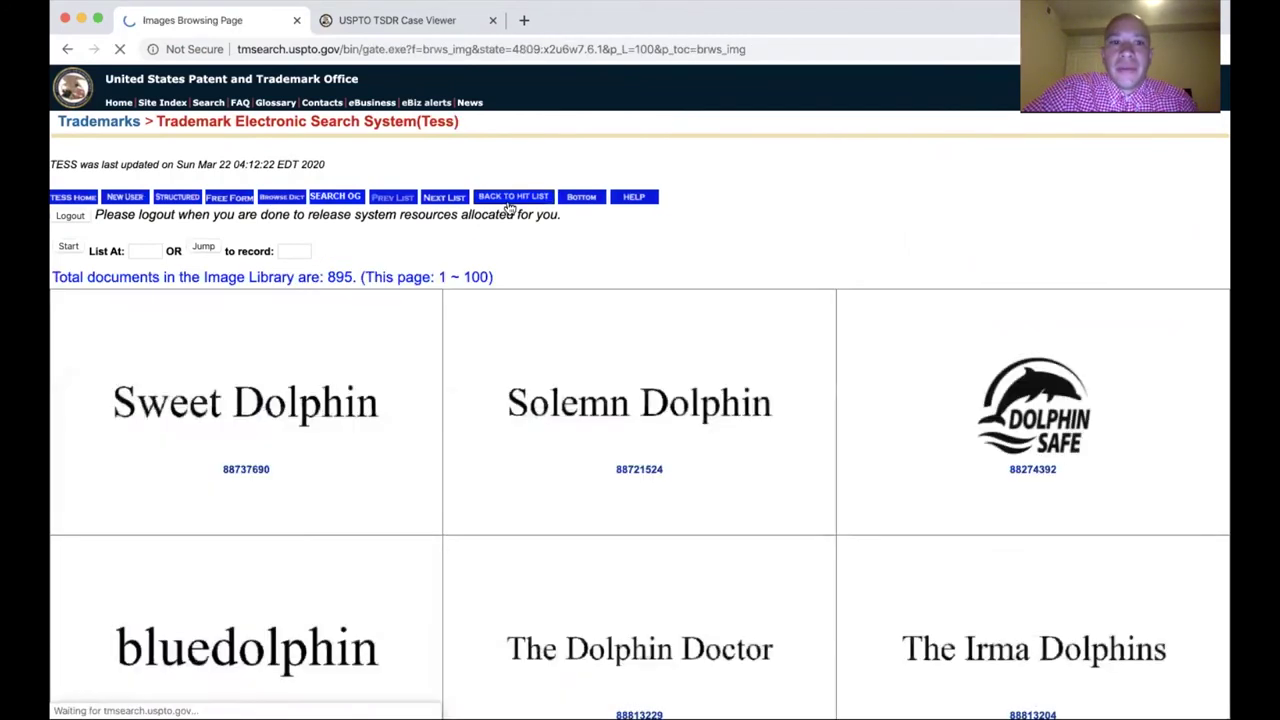
scroll(509, 206, down, 1)
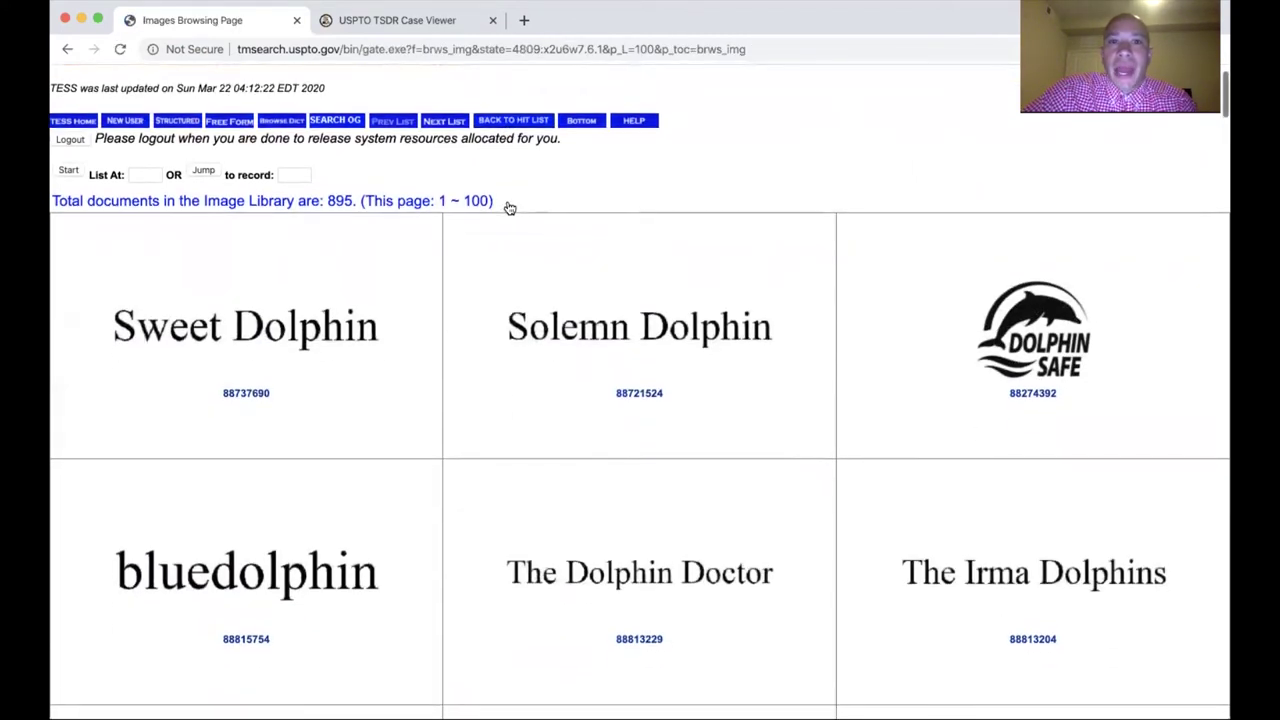
scroll(509, 206, down, 3)
scroll(509, 208, down, 9)
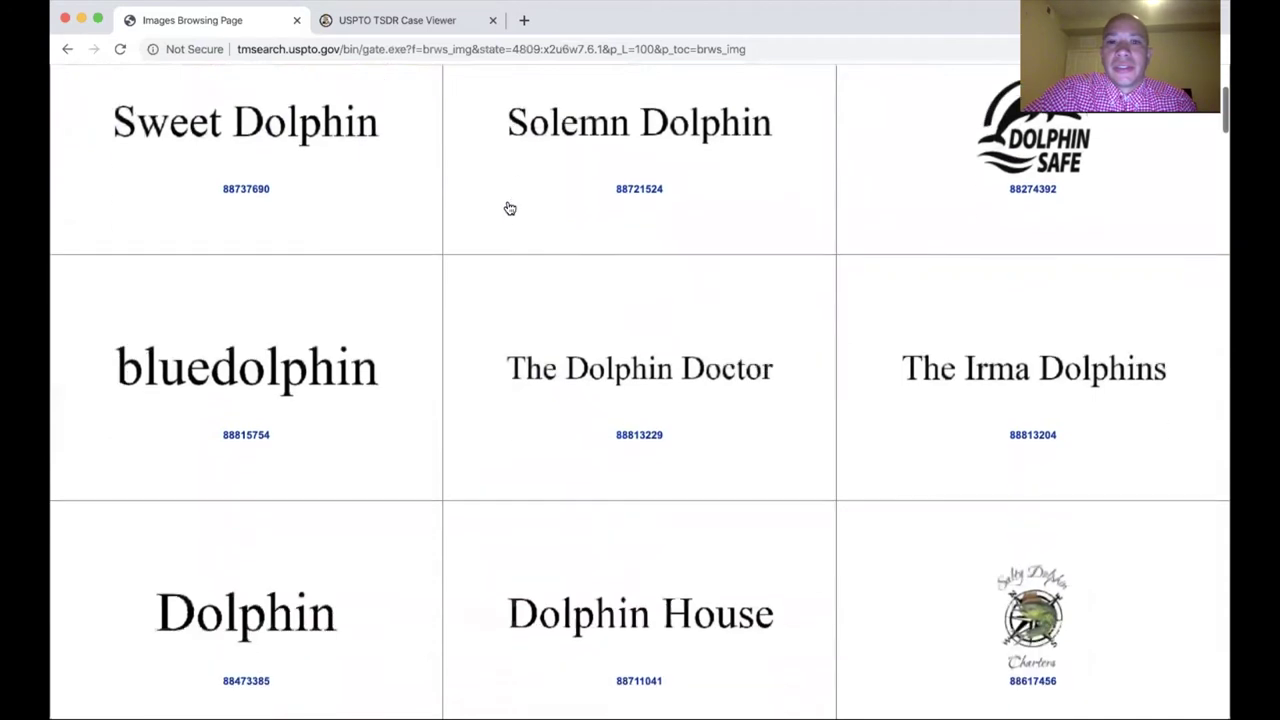
scroll(509, 208, down, 14)
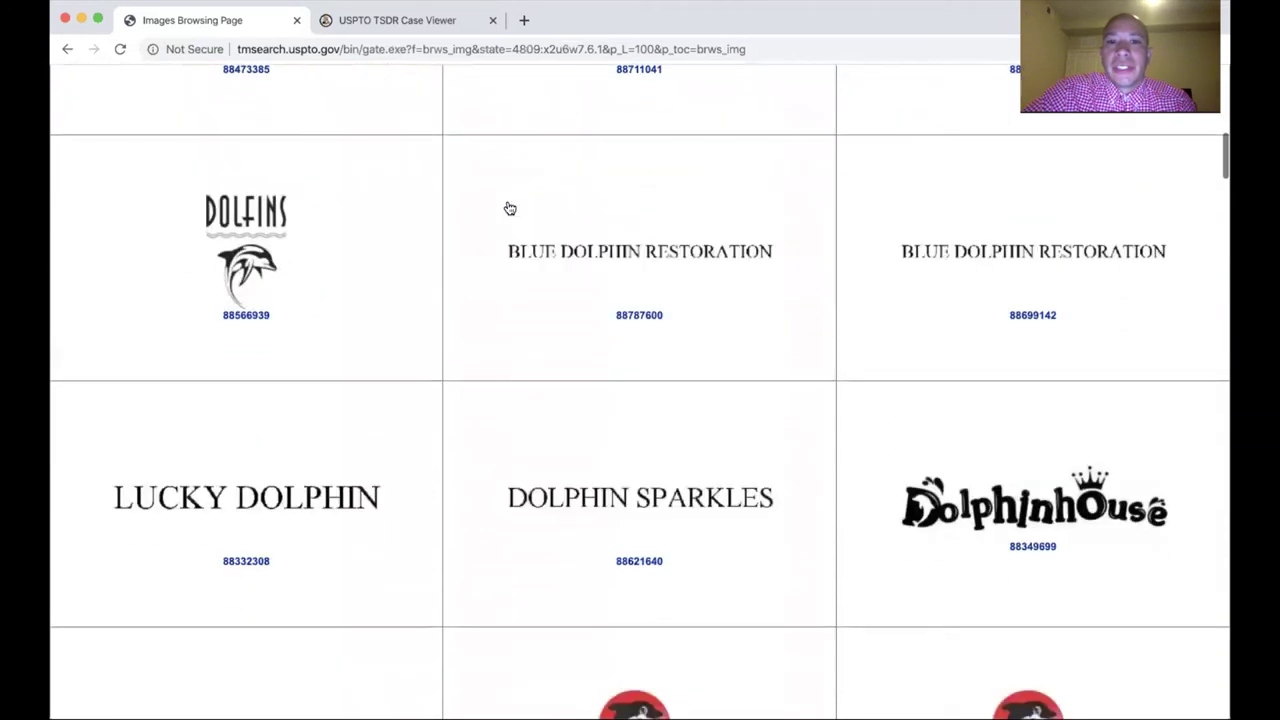
scroll(509, 208, down, 20)
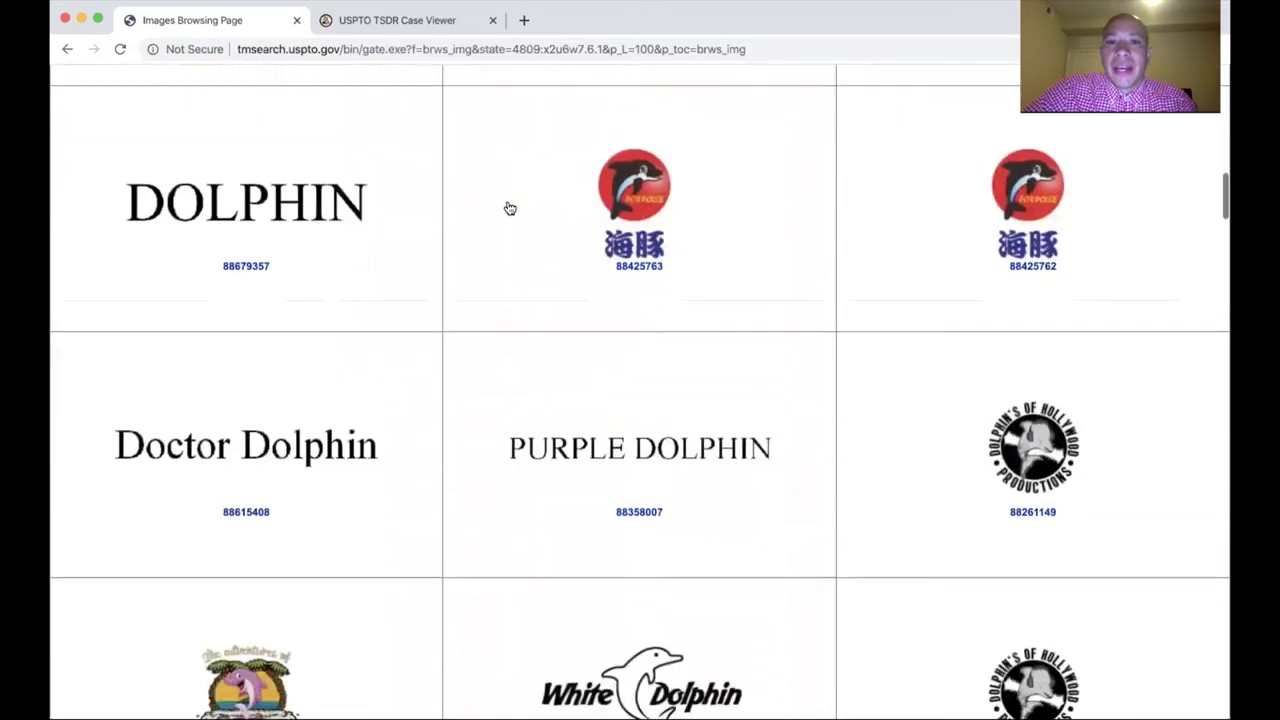
scroll(509, 208, down, 20)
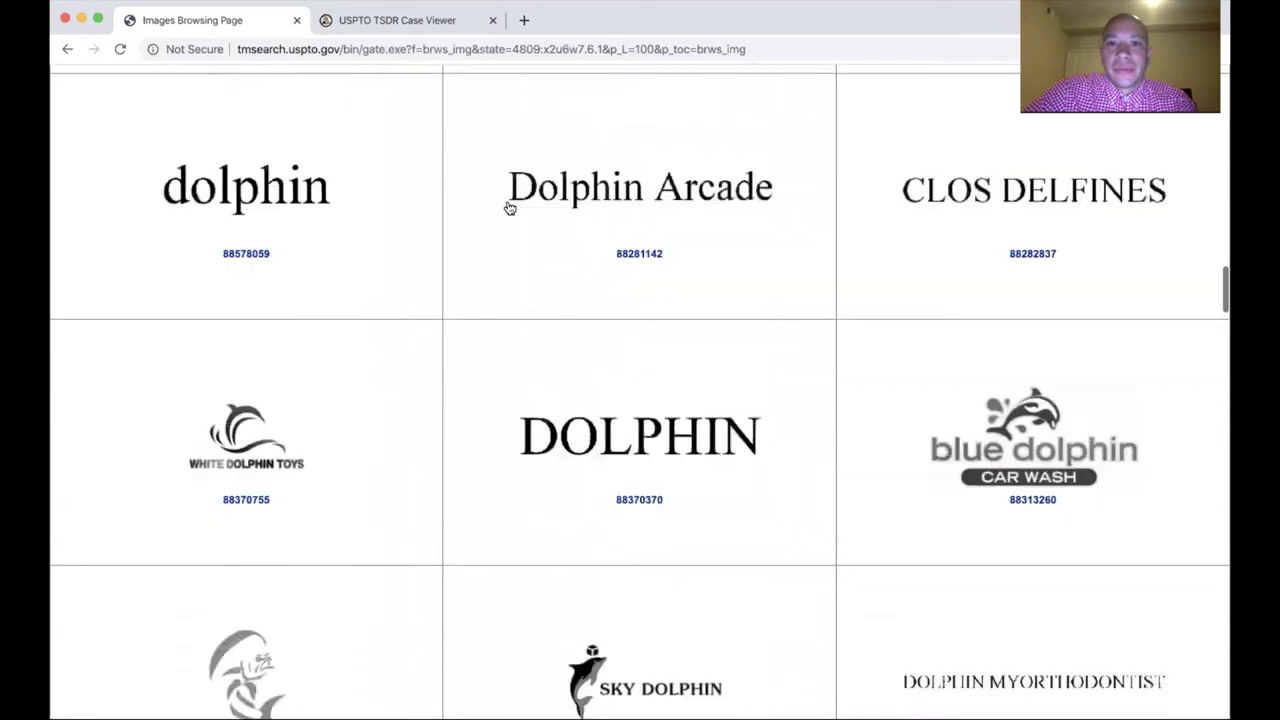
scroll(509, 208, down, 20)
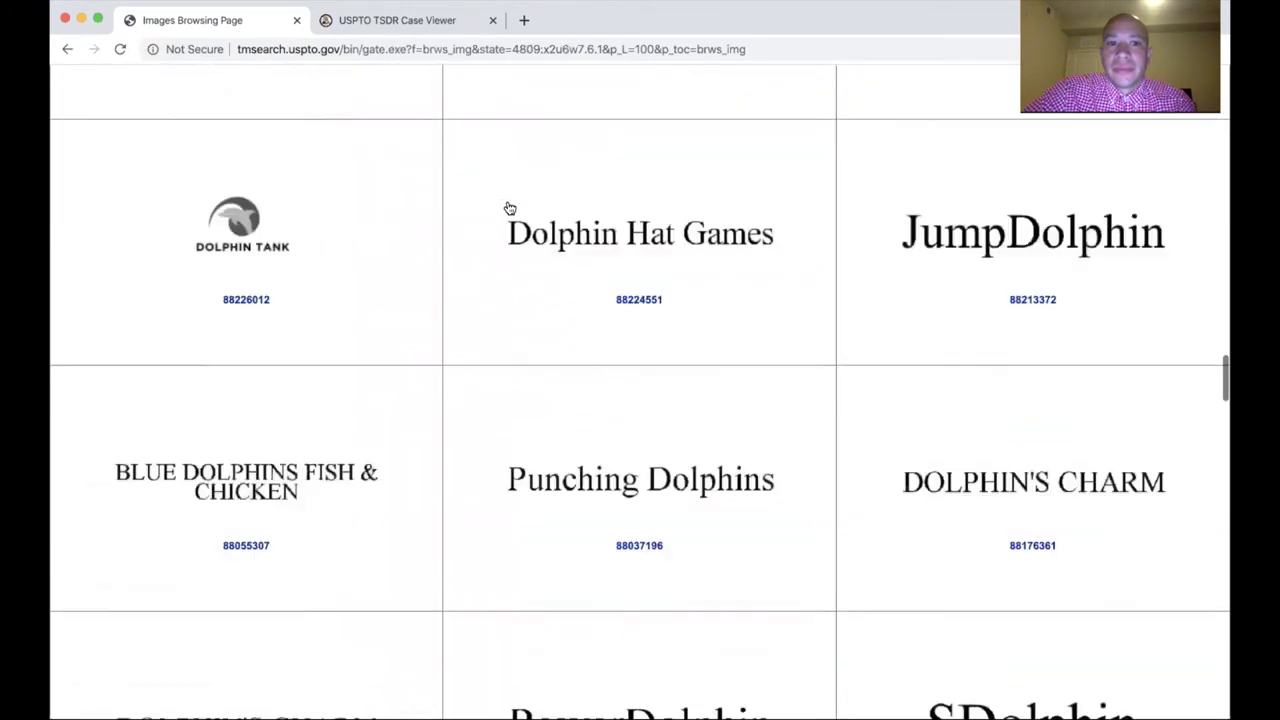
key(super+Left)
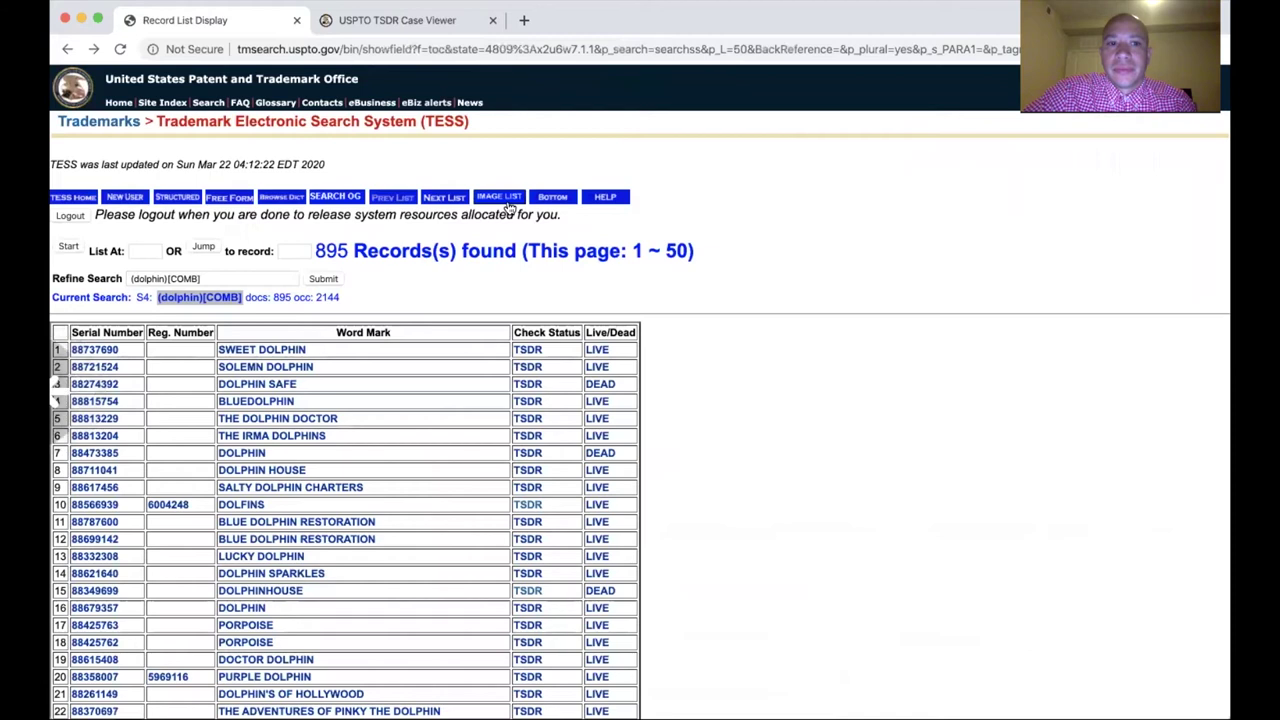
Open the structured Word and/or Design Mark Search form and set the first search term's field to International Class
key(super+Left)
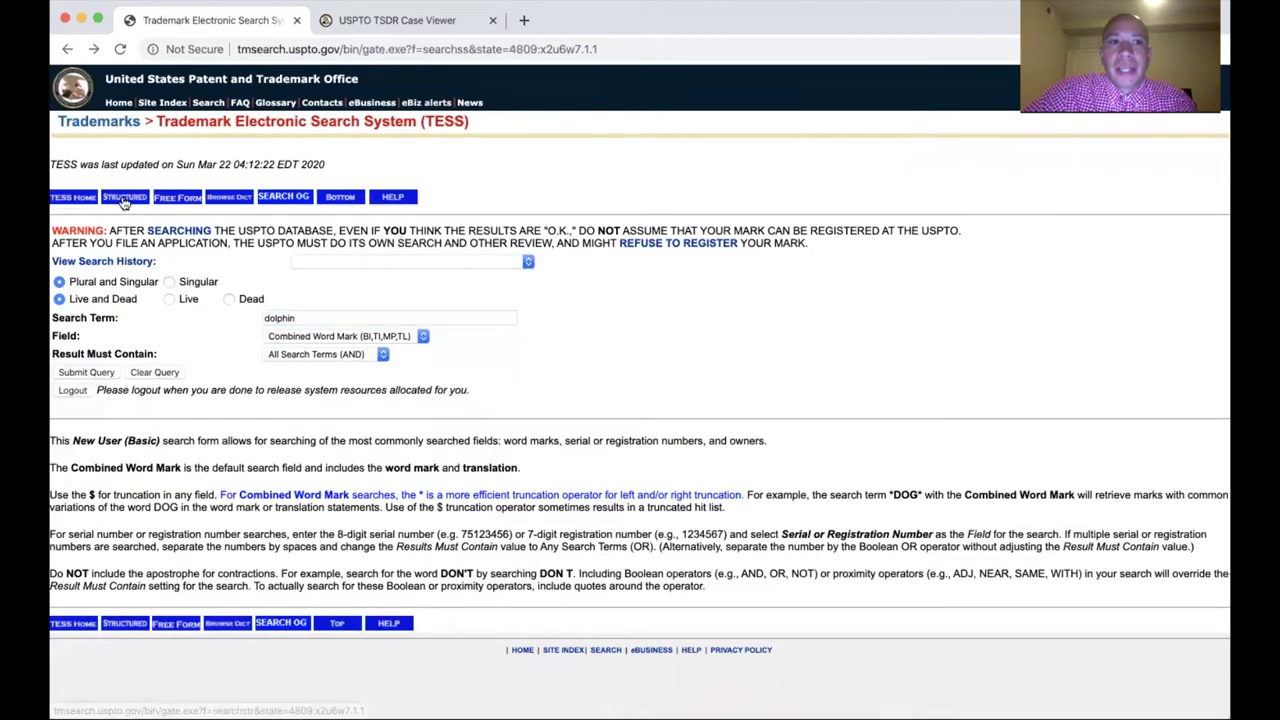
click(122, 200)
click(75, 200)
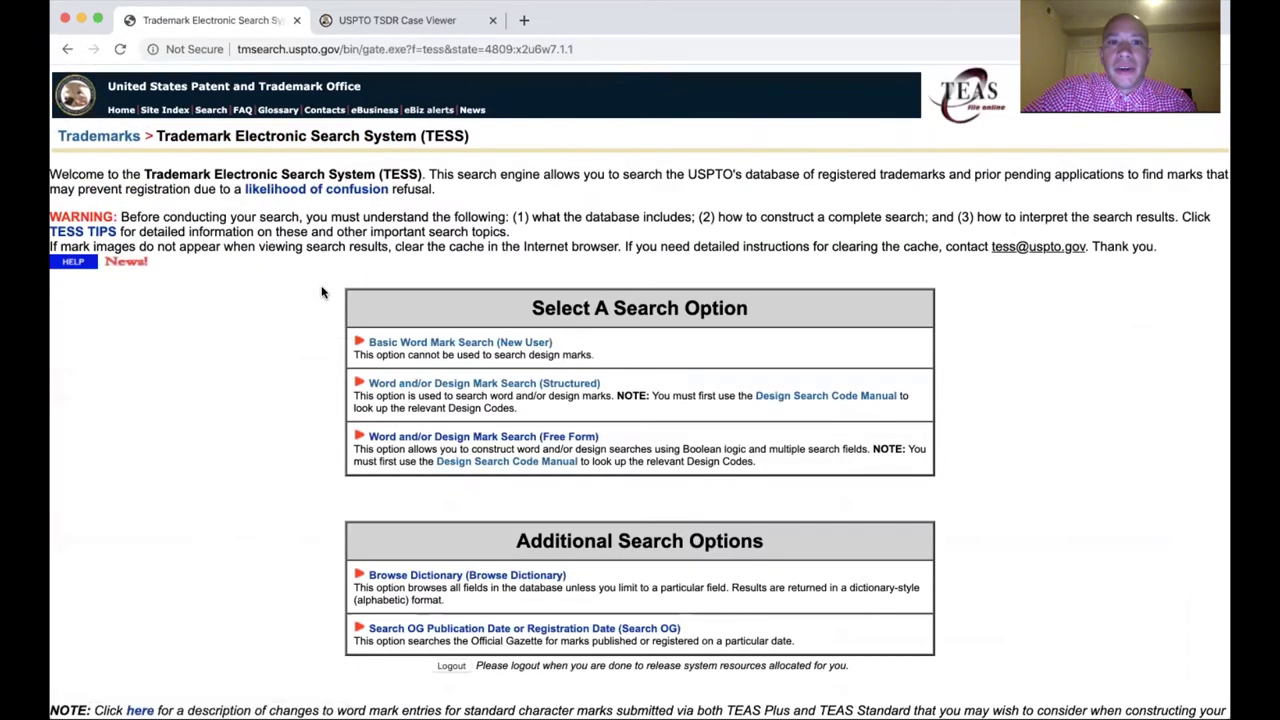
click(493, 385)
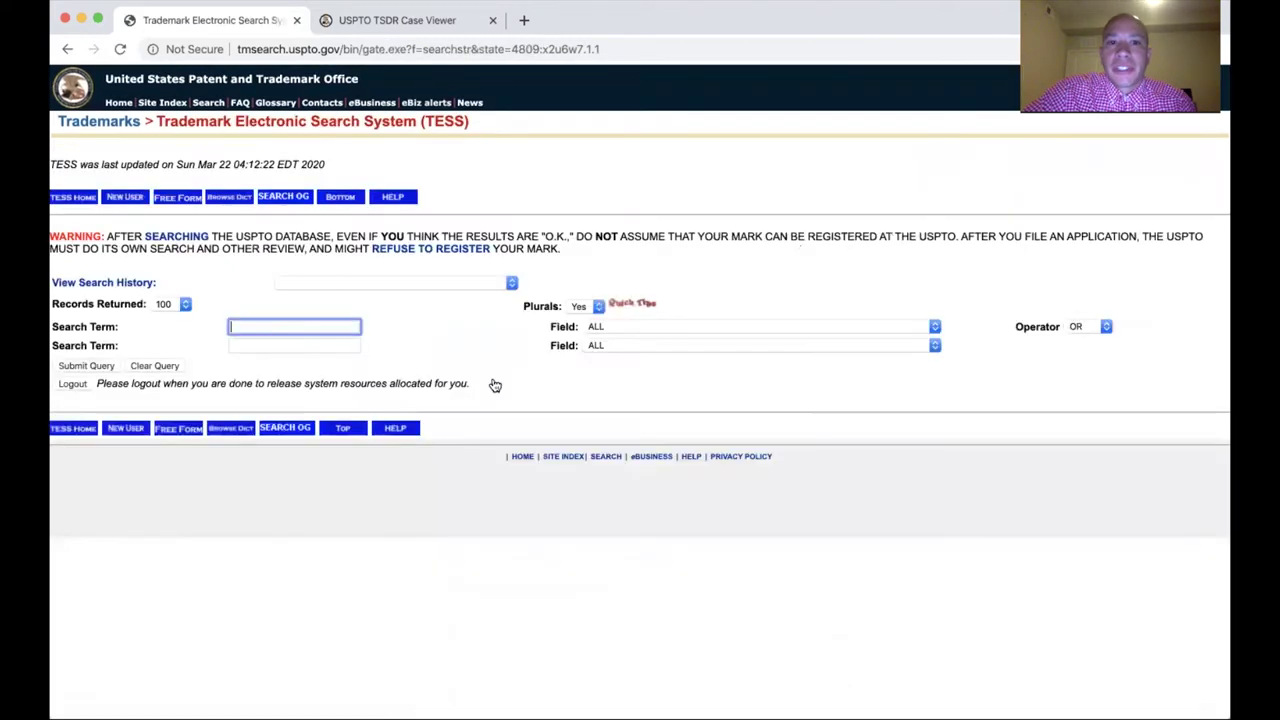
click(588, 330)
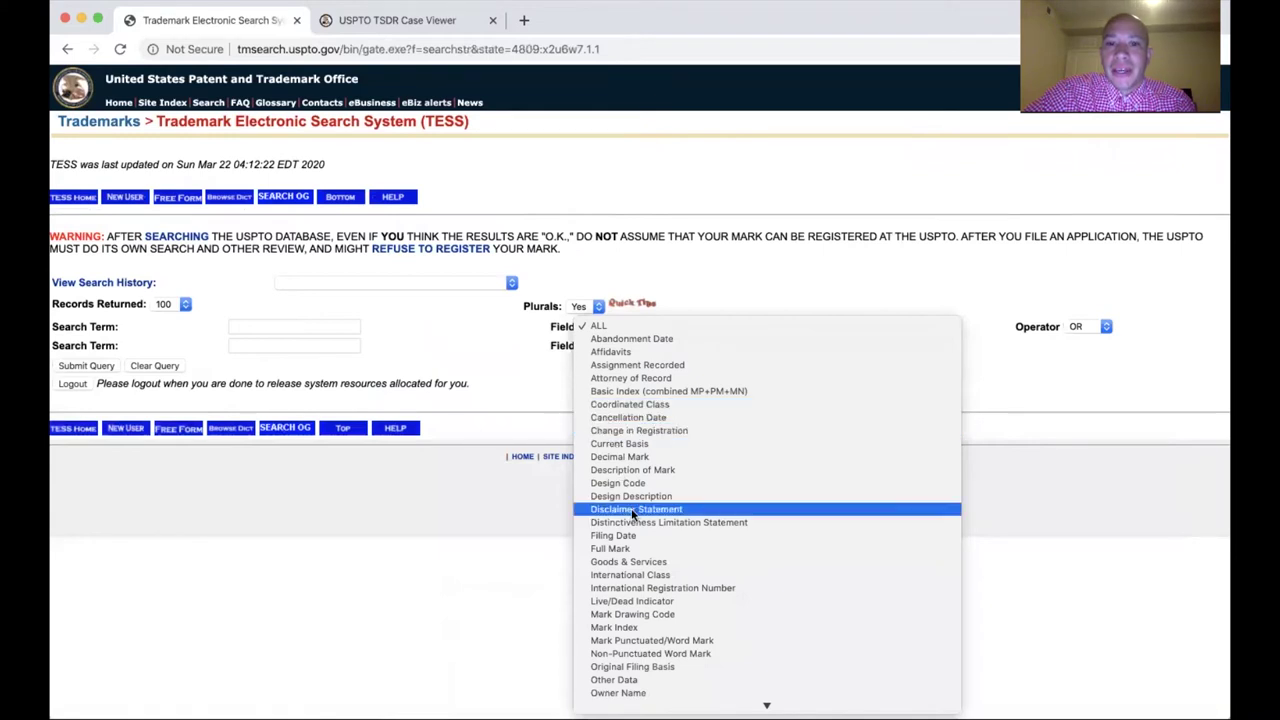
click(647, 577)
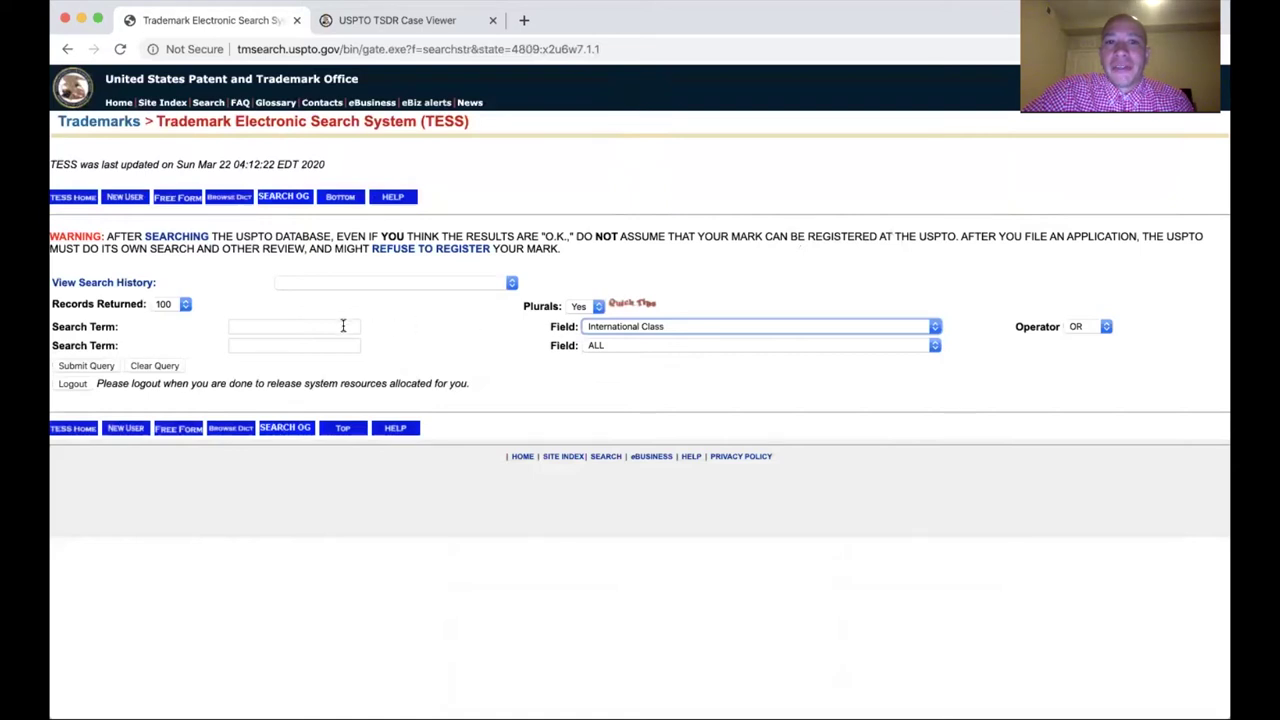
In the browser tab holding the TSDR Case Viewer, search Google for "international classification of trademarks"
click(423, 22)
click(425, 48)
text(inter)
text(national class)
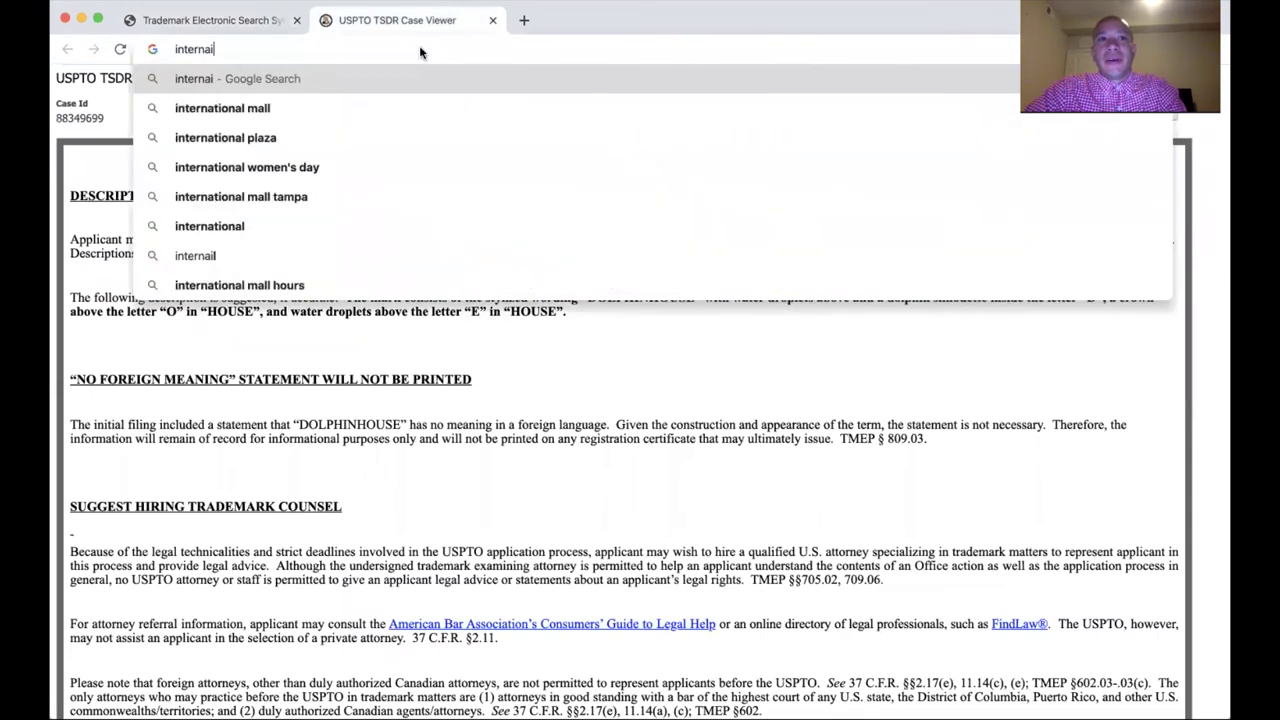
key(Return)
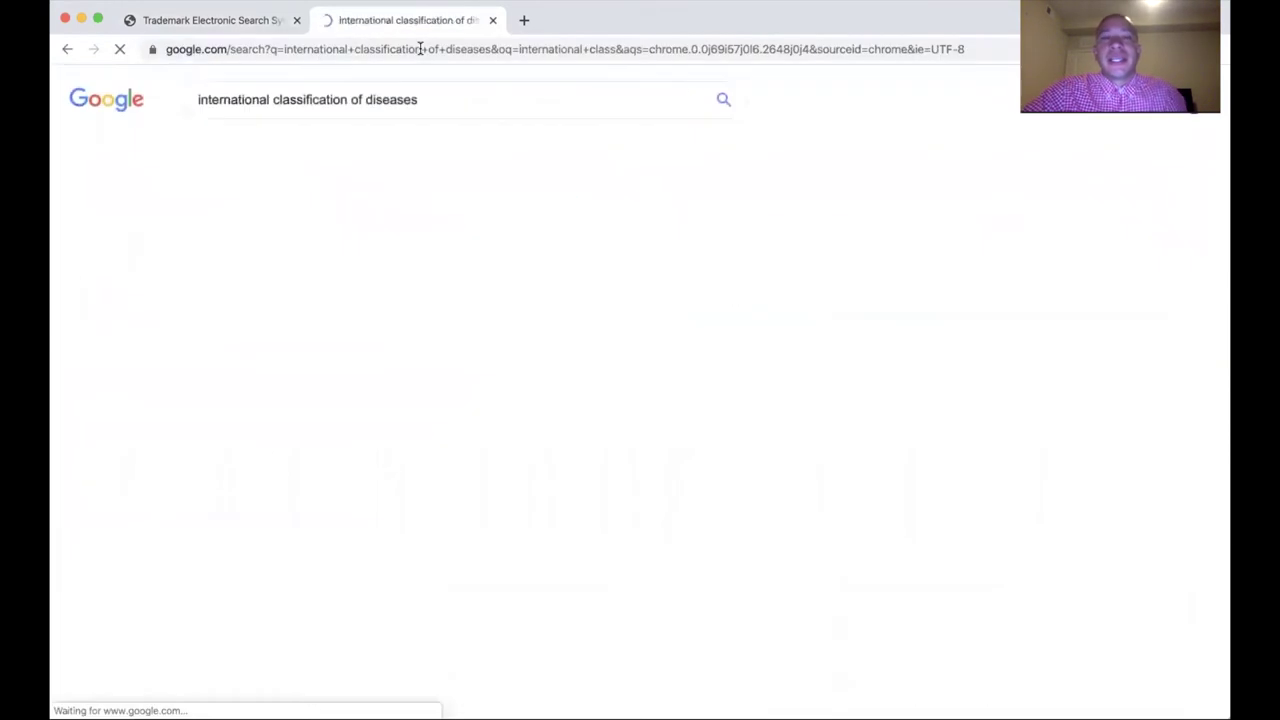
double_click(374, 99)
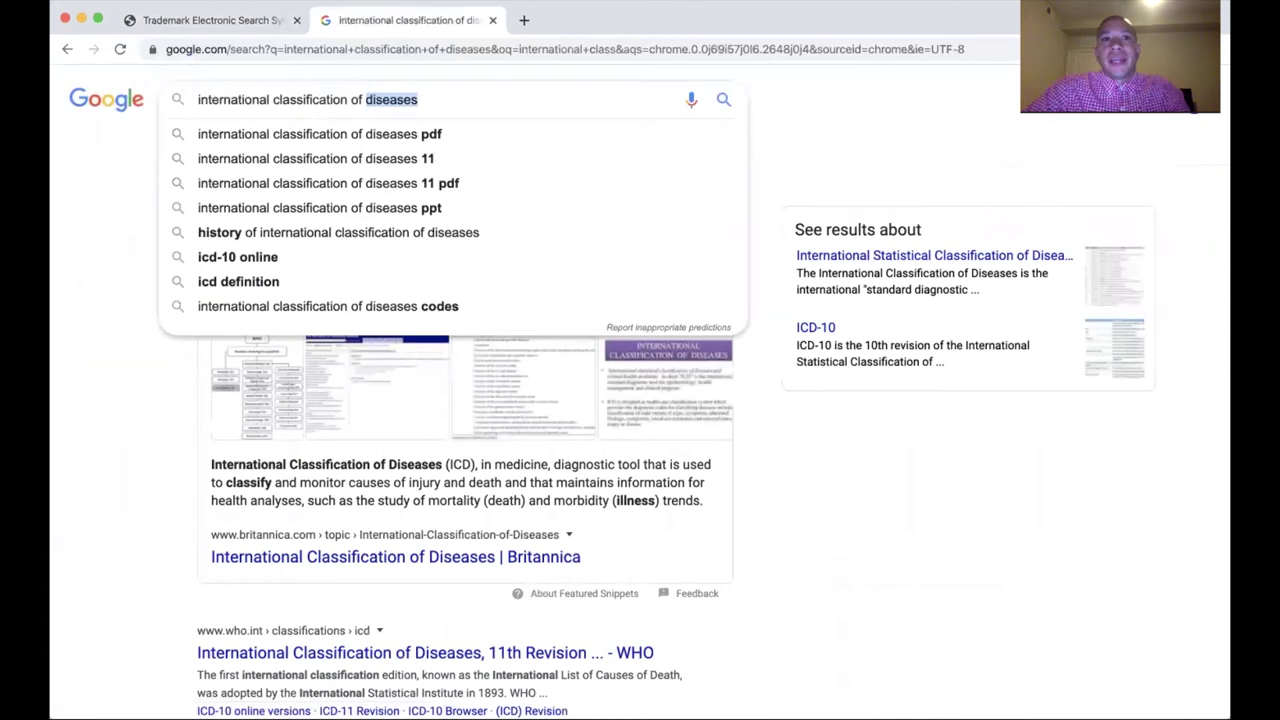
key(BackSpace)
text(trademarks)
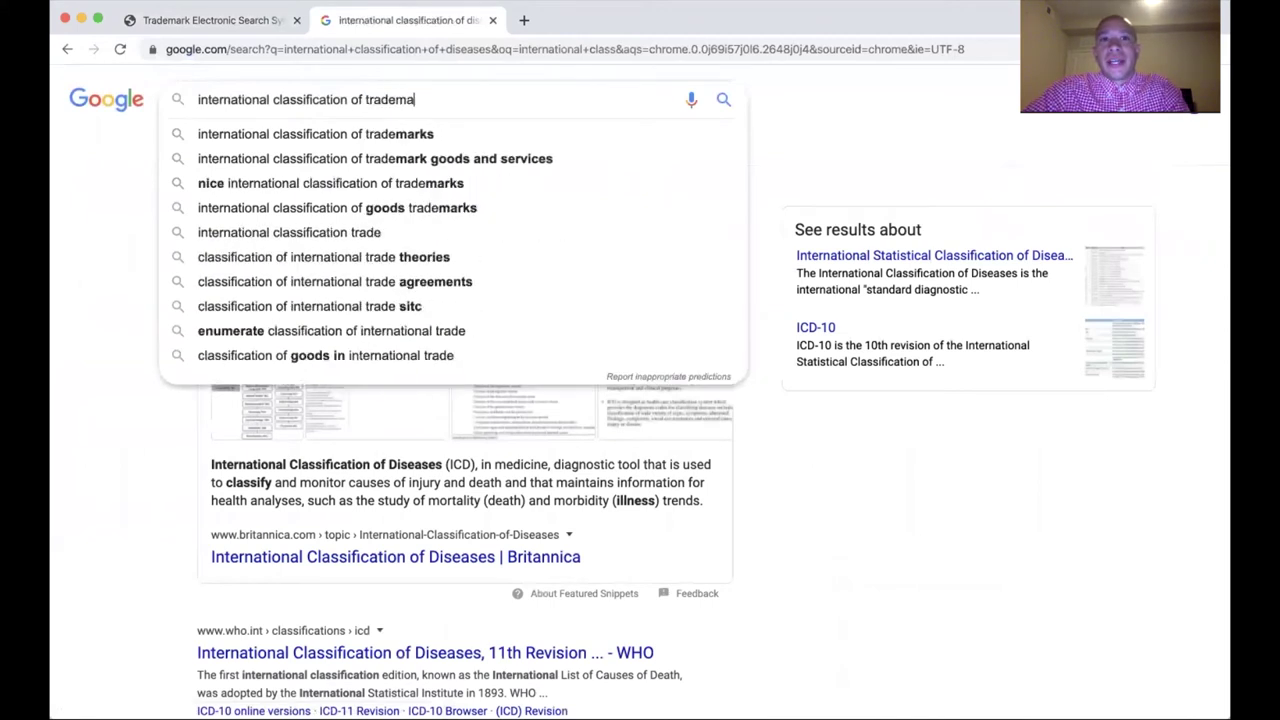
key(Return)
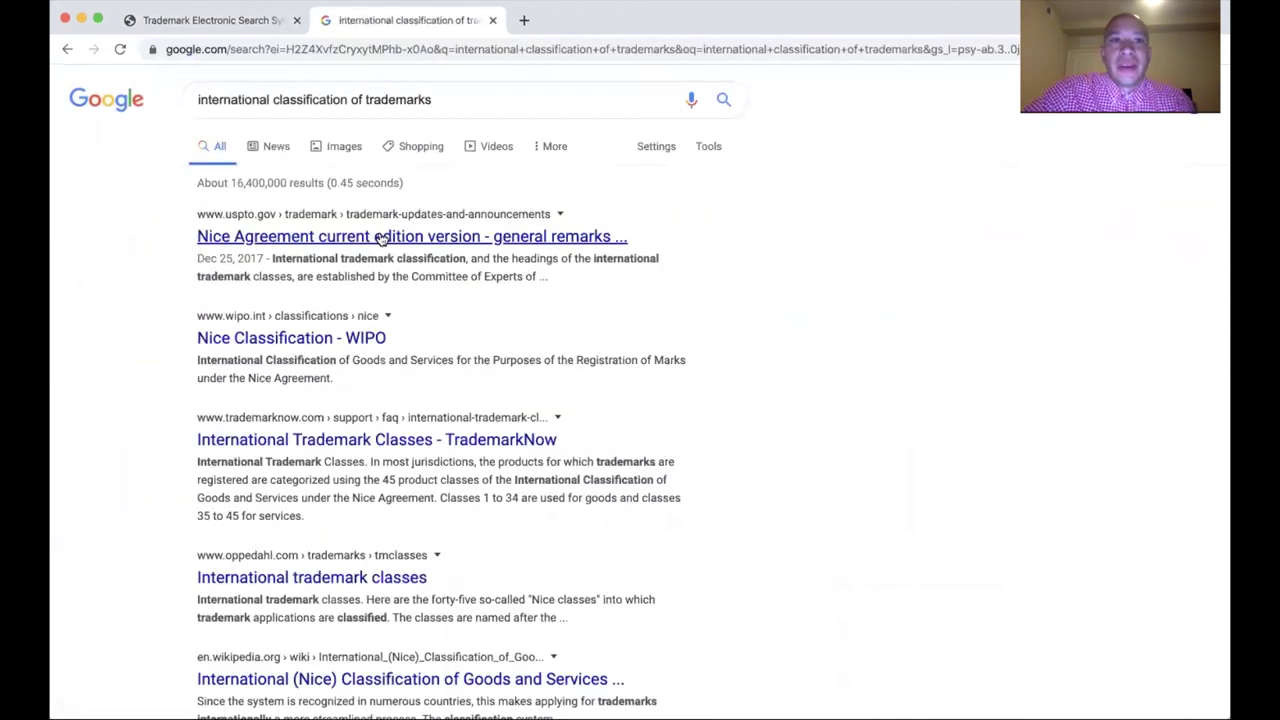
click(325, 338)
scroll(479, 279, down, 10)
key(super+Left)
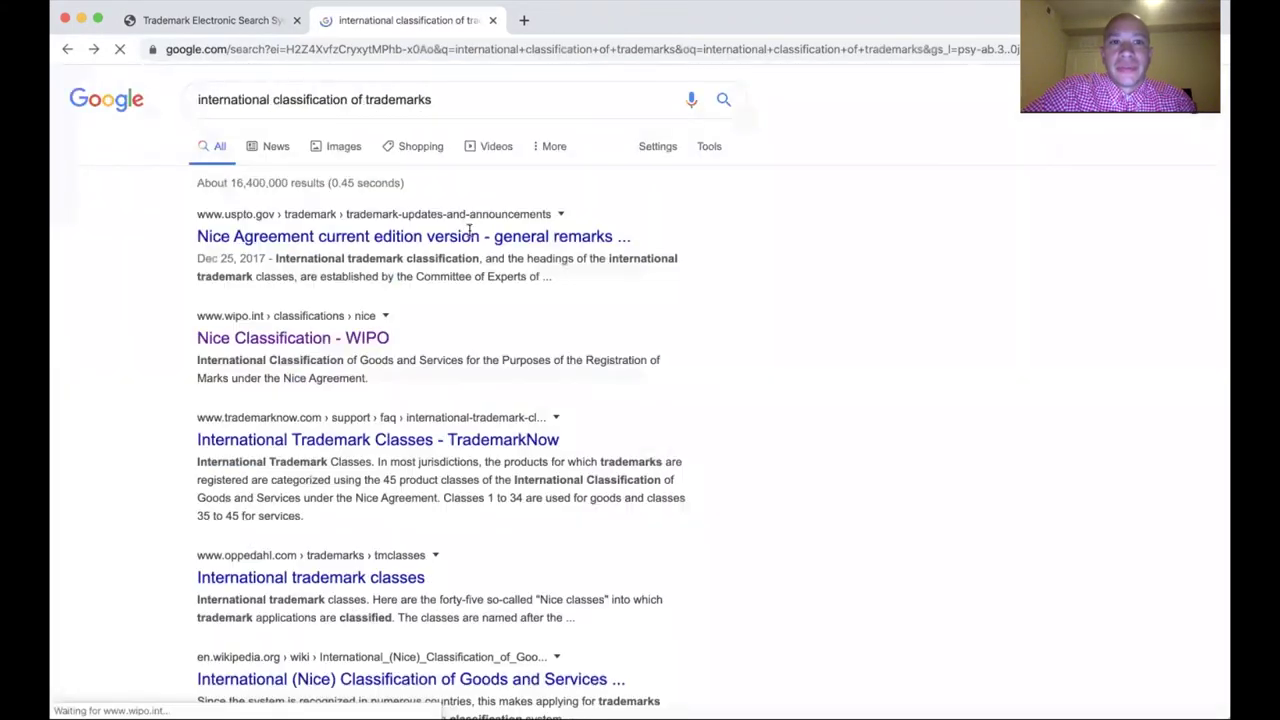
Open the USPTO Nice Agreement current edition result and read the class headings with explanatory notes from Class 1 to Class 4
click(449, 237)
scroll(449, 238, down, 15)
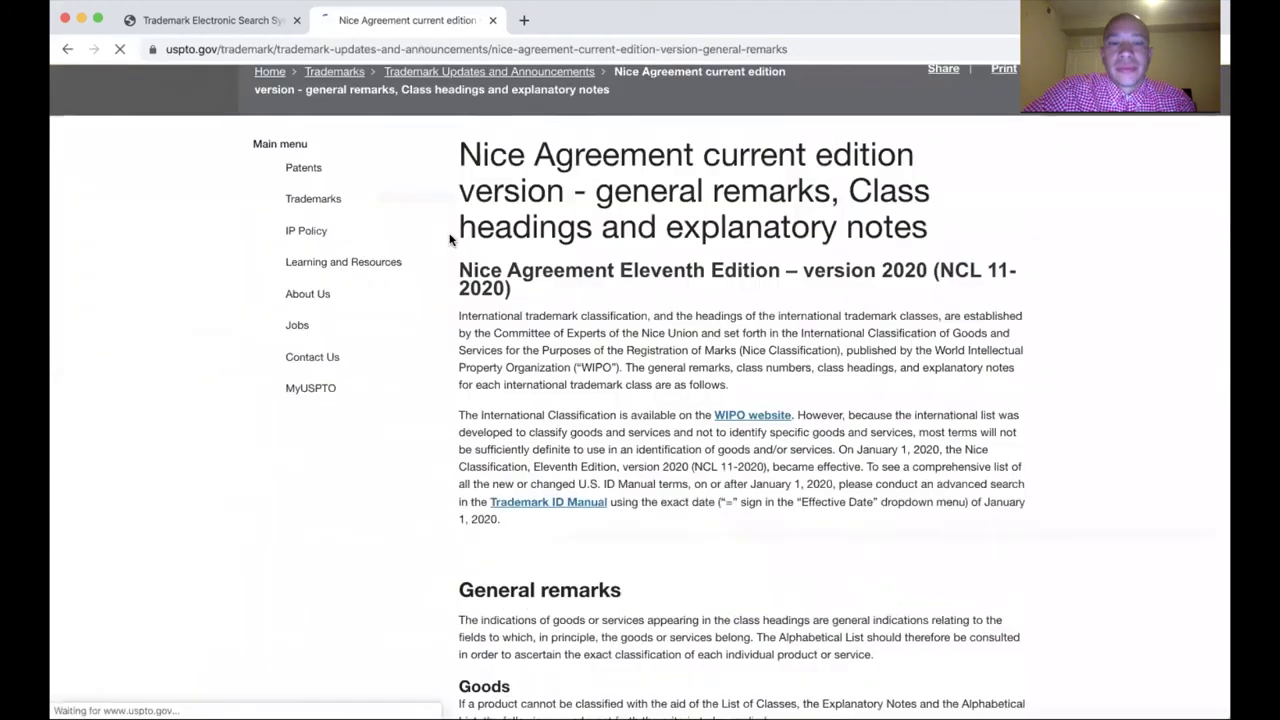
scroll(449, 238, down, 6)
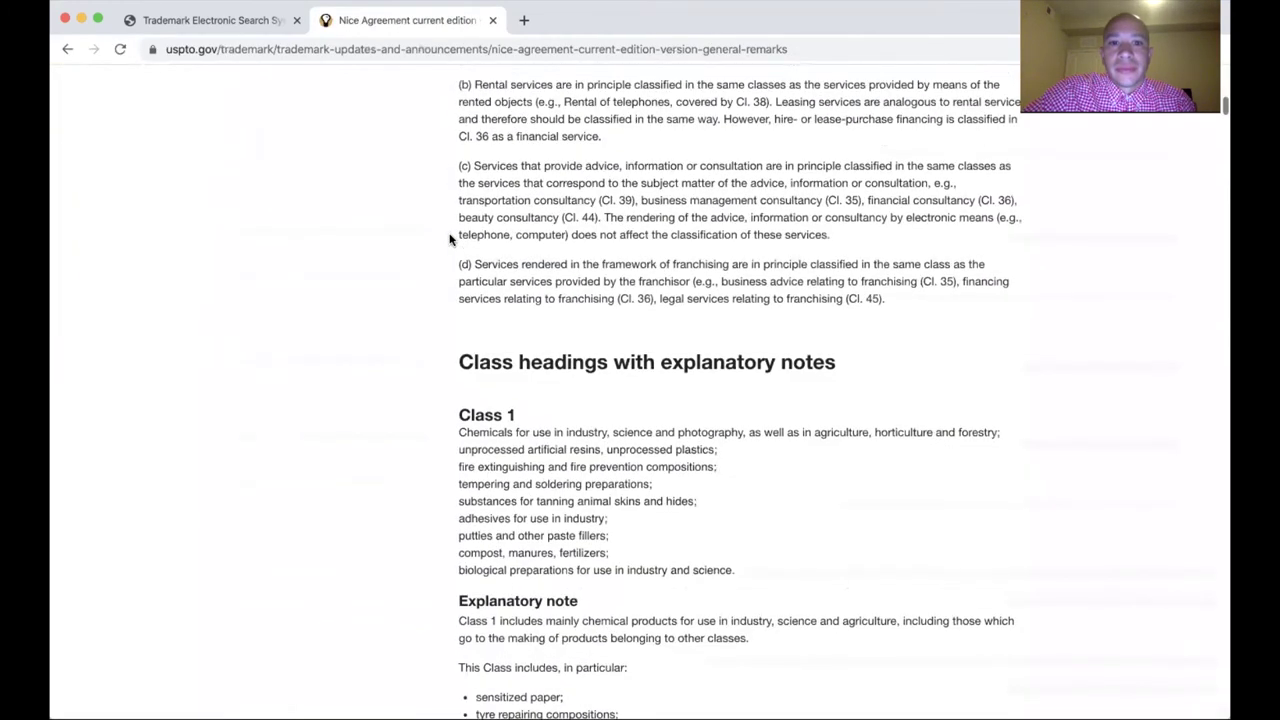
scroll(449, 238, down, 10)
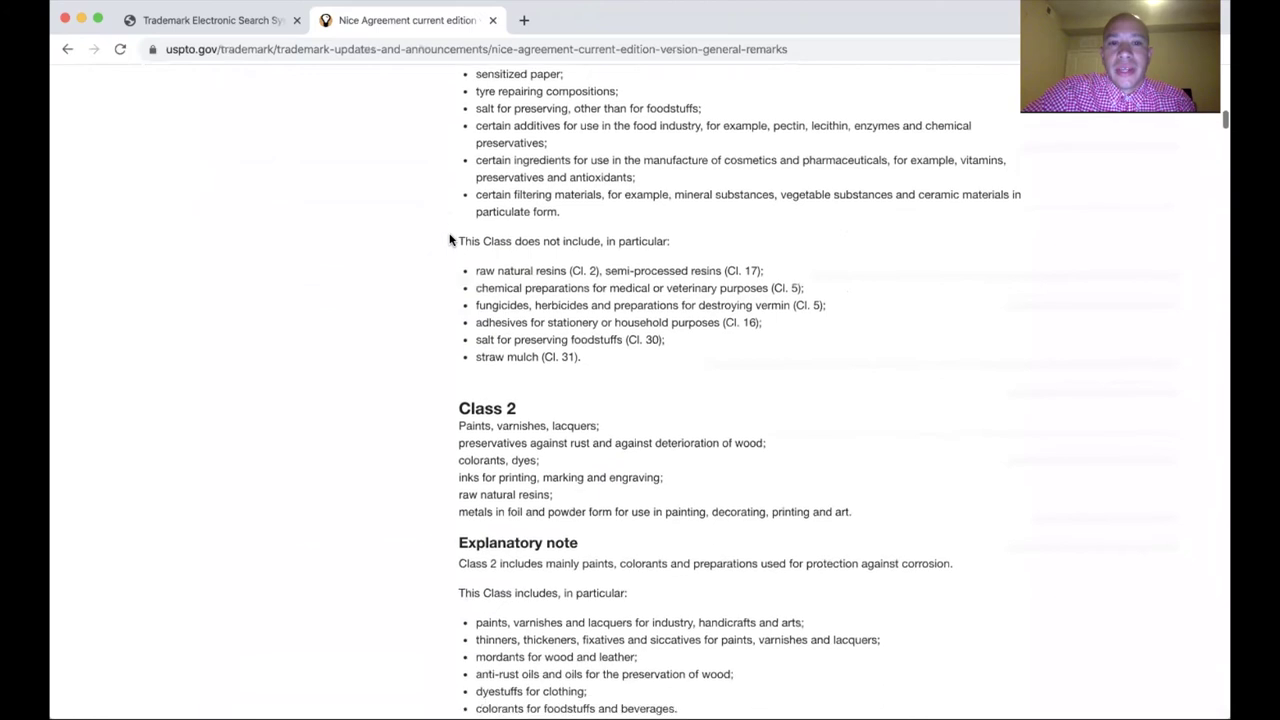
scroll(449, 238, up, 12)
scroll(449, 239, down, 7)
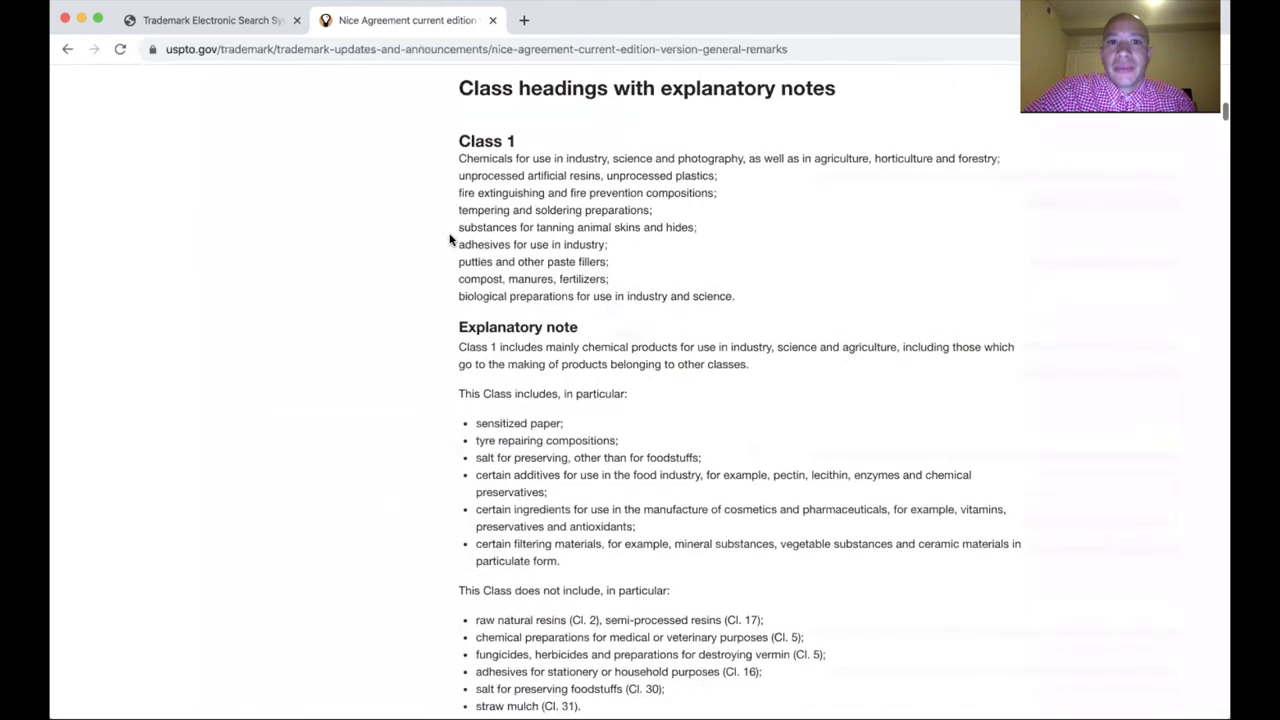
scroll(449, 239, down, 7)
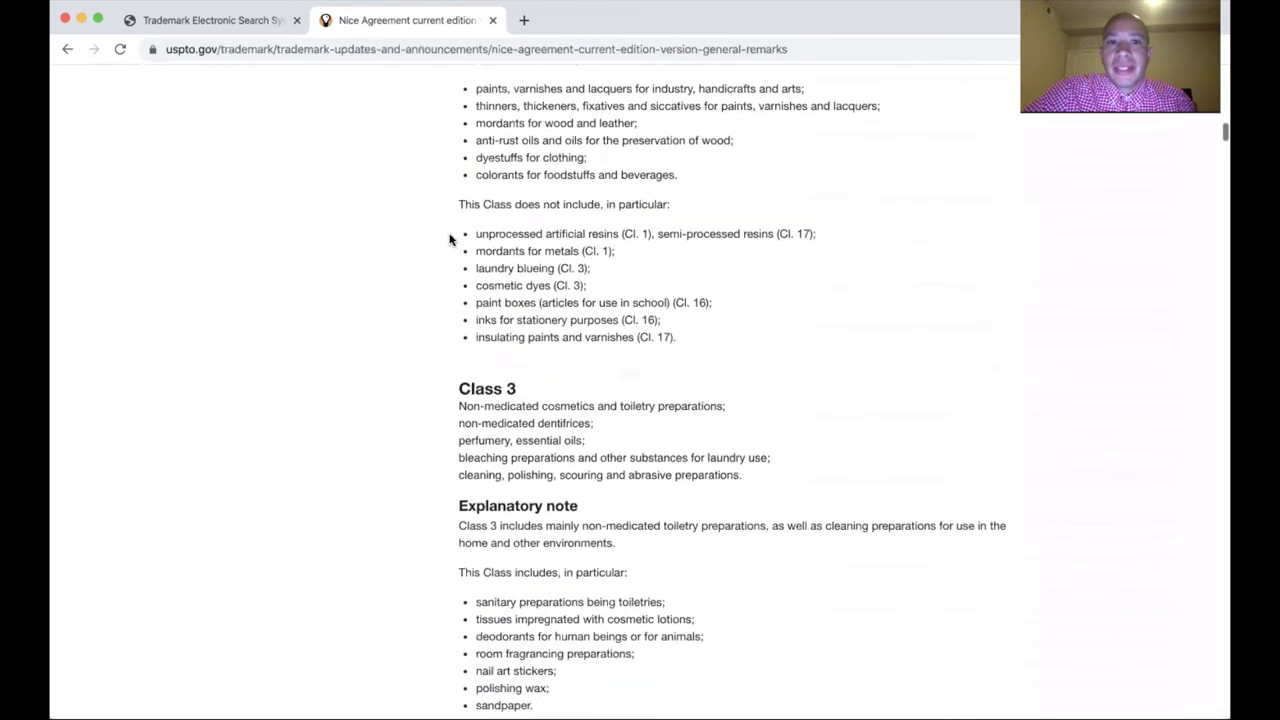
scroll(449, 238, down, 6)
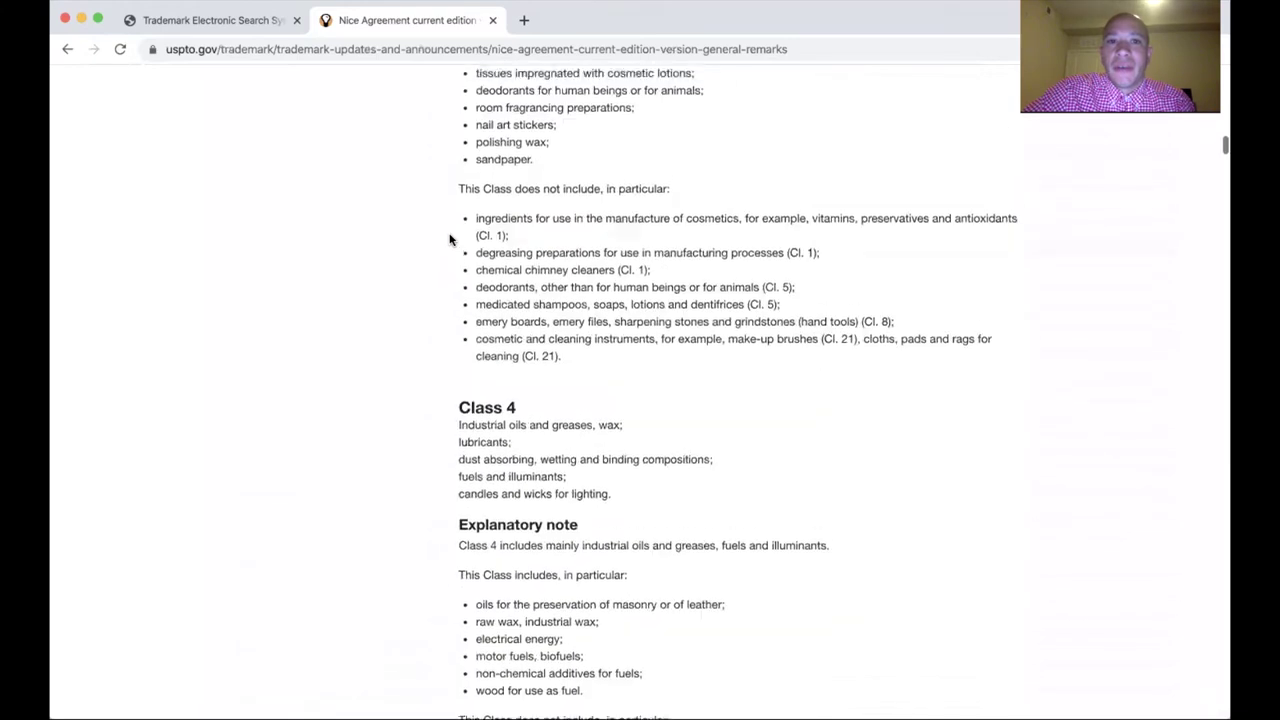
Read on through the Class 5 and Class 6 descriptions and search the Nice Agreement page for "apparel"
scroll(449, 239, down, 10)
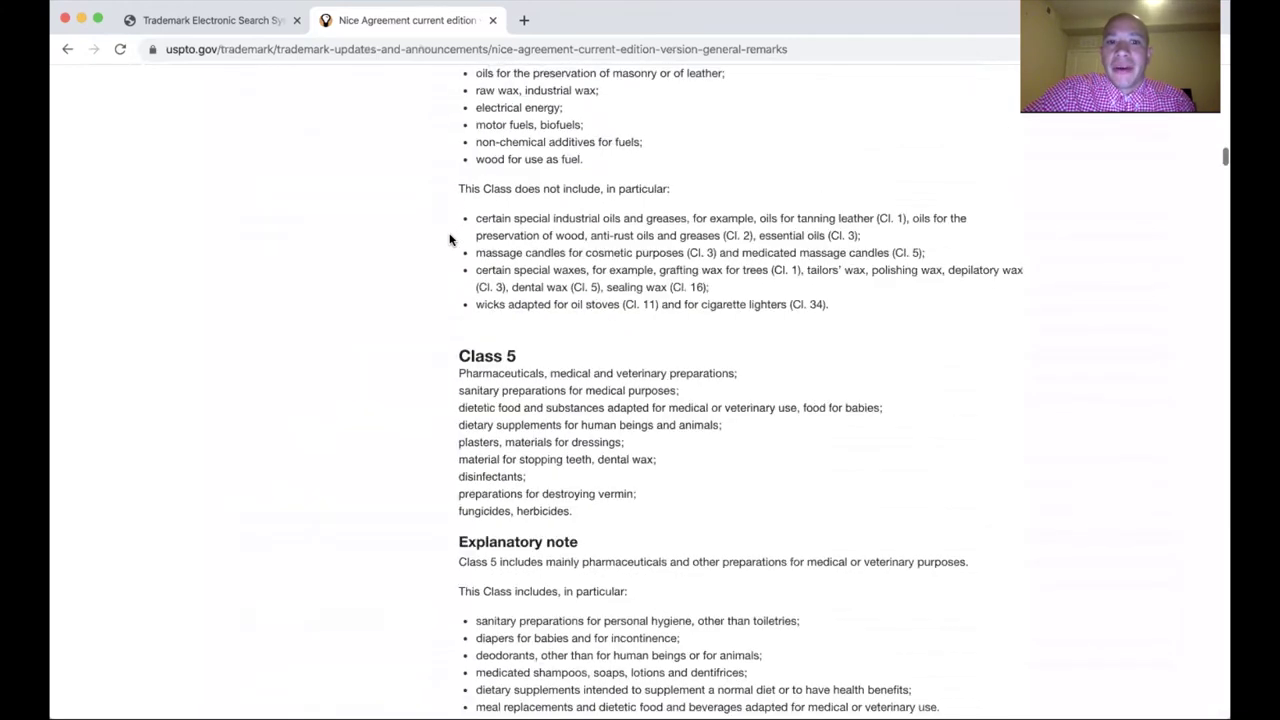
scroll(449, 239, down, 10)
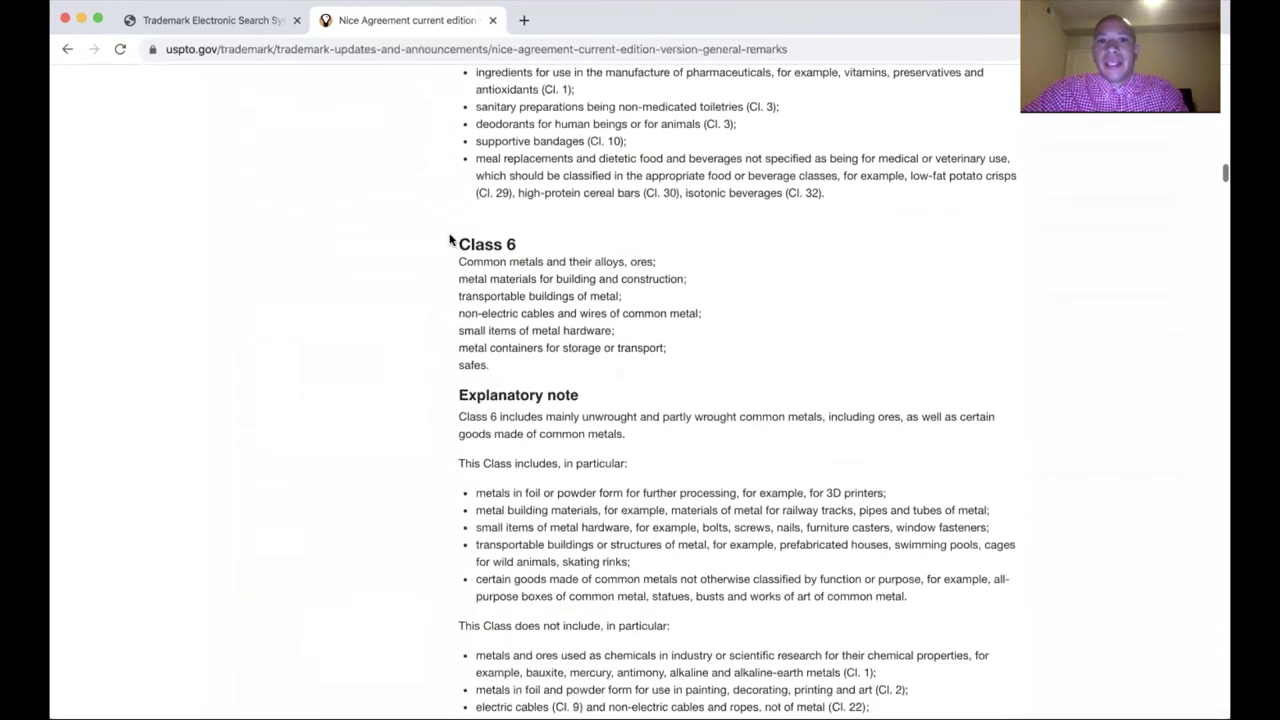
scroll(449, 238, down, 2)
key(super+f)
text(appr)
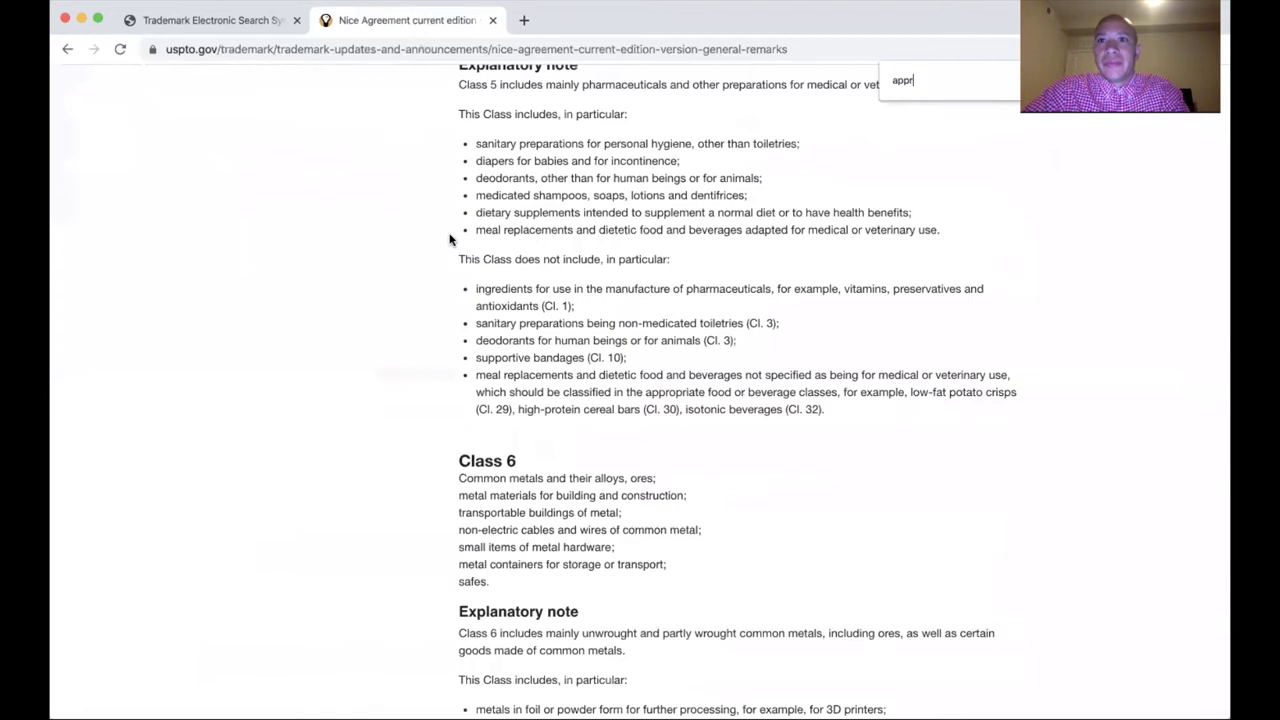
key(BackSpace)
text(a)
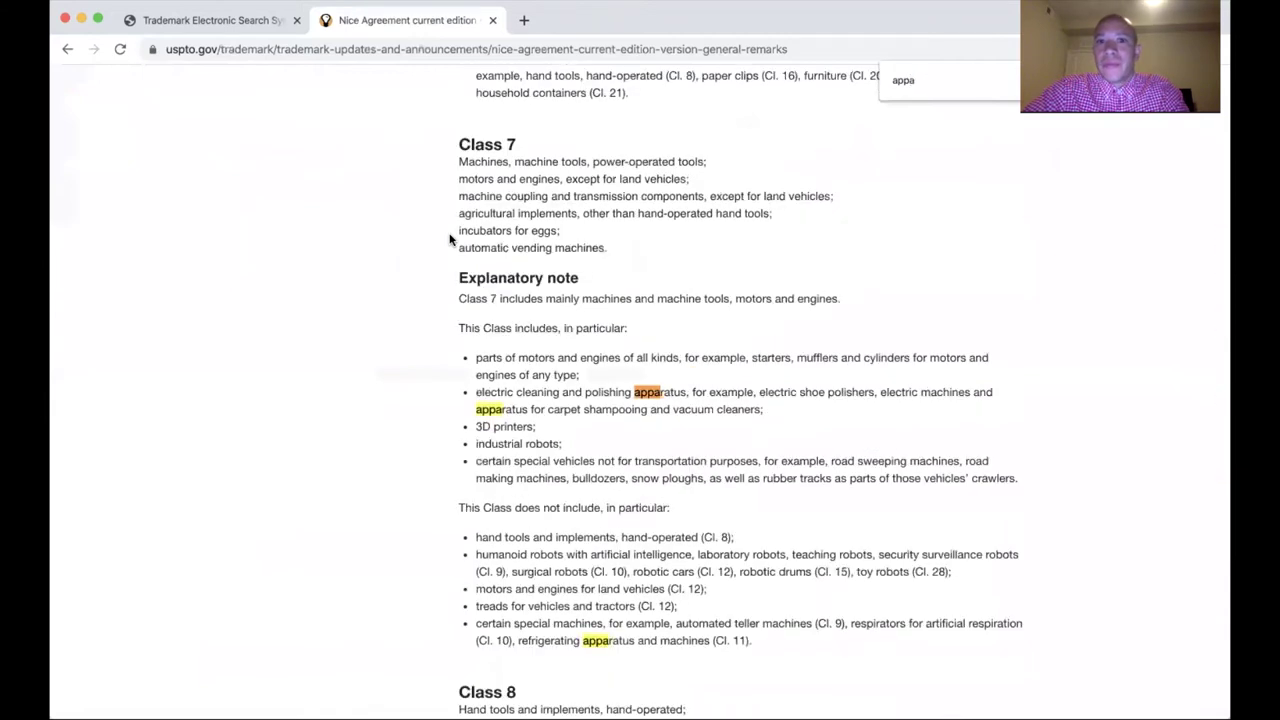
text(rel)
Search the Nice Agreement page for "clothing" instead and go to the next match
key(BackSpace)
key(BackSpace)
key(BackSpace)
key(BackSpace)
key(BackSpace)
text(clothing)
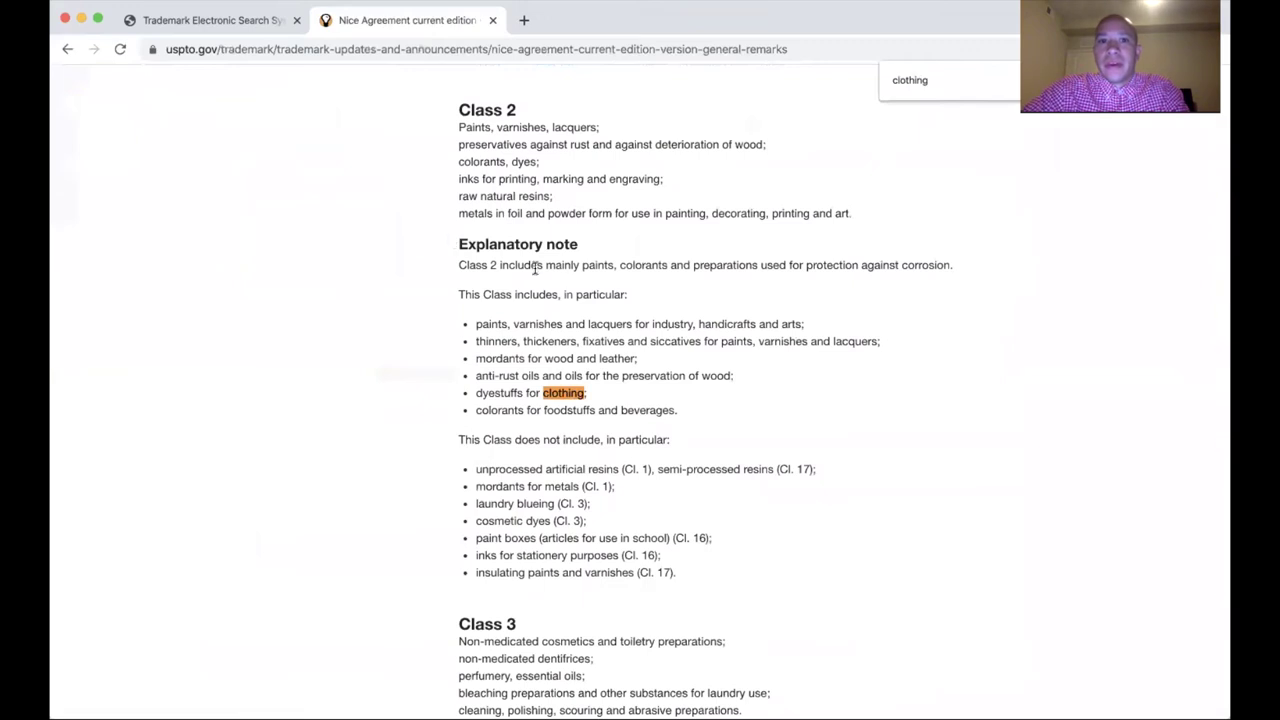
key(Return)
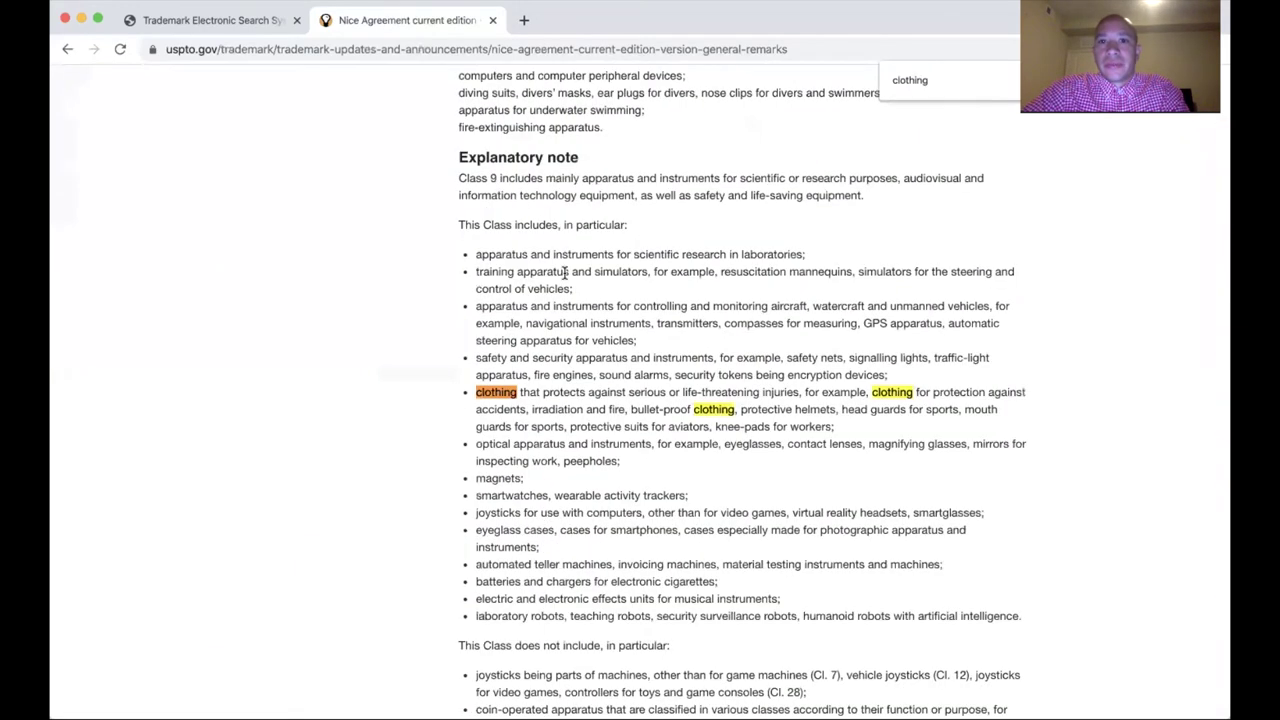
Search the page for "clothes", step through the matches, and replace the search word with "shirt"
key(BackSpace)
key(BackSpace)
key(BackSpace)
key(BackSpace)
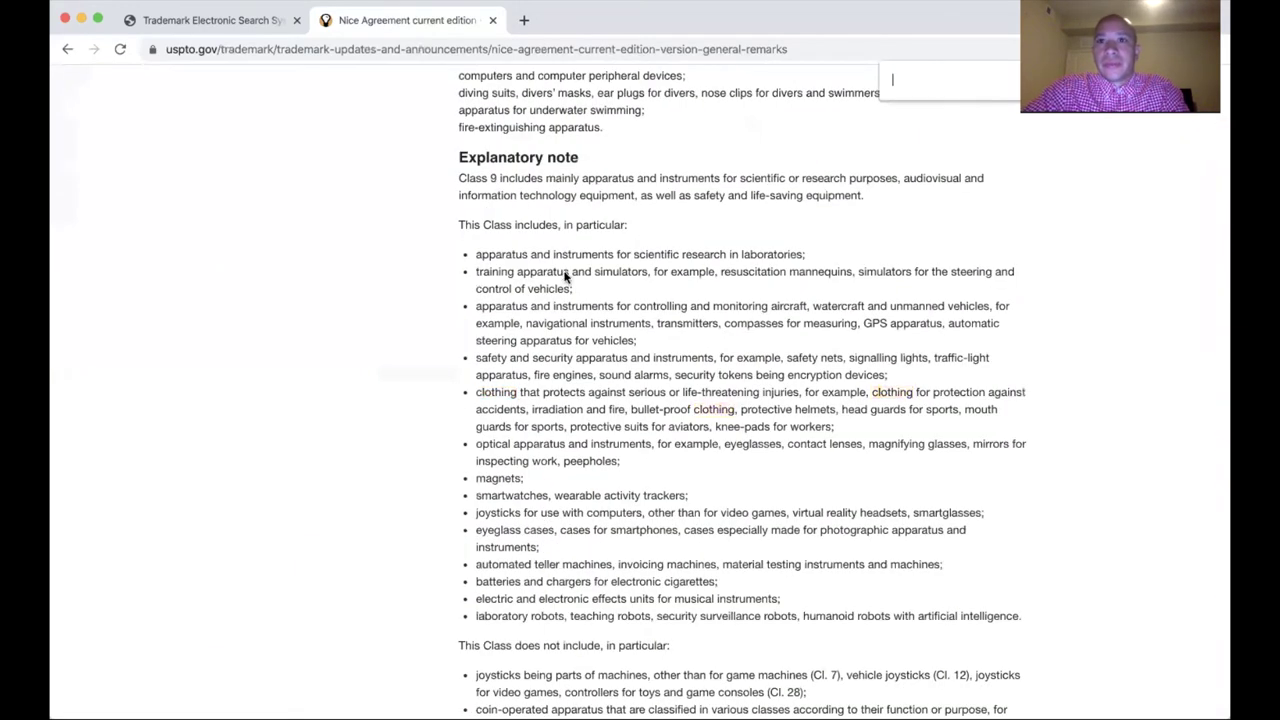
text(hes)
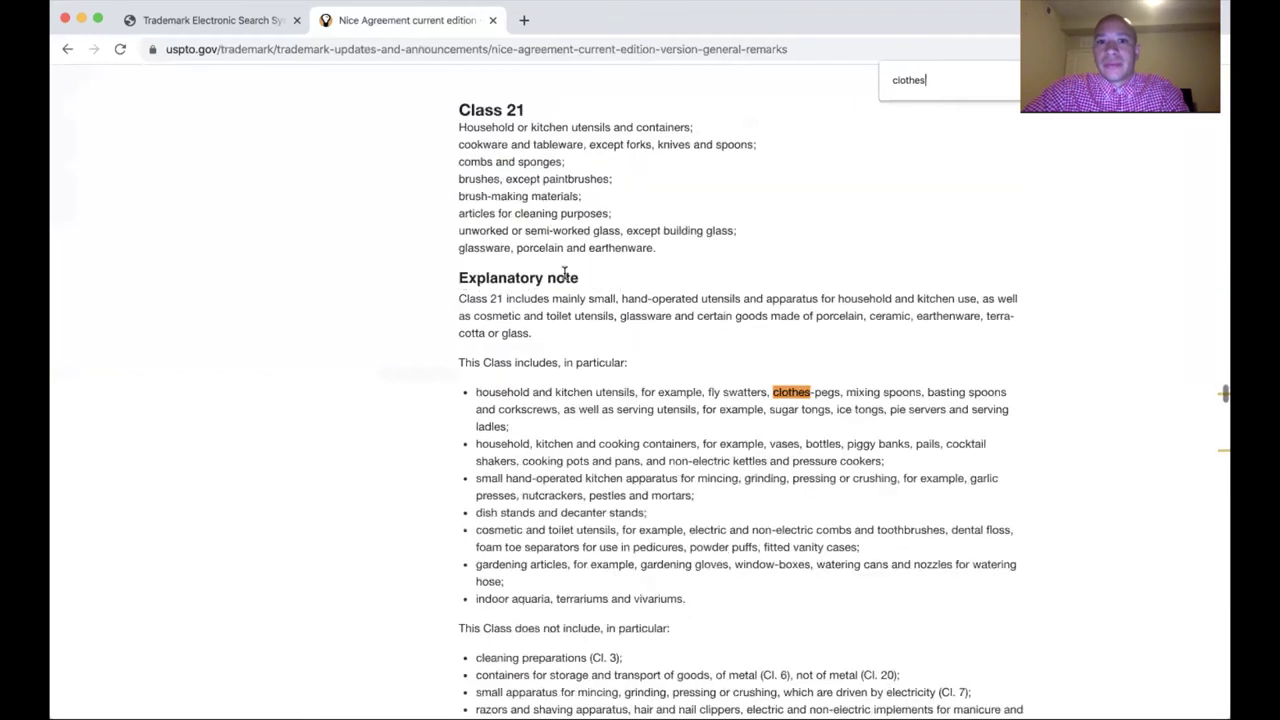
key(Return)
key(Return)
key(Return)
key(Return)
key(Return)
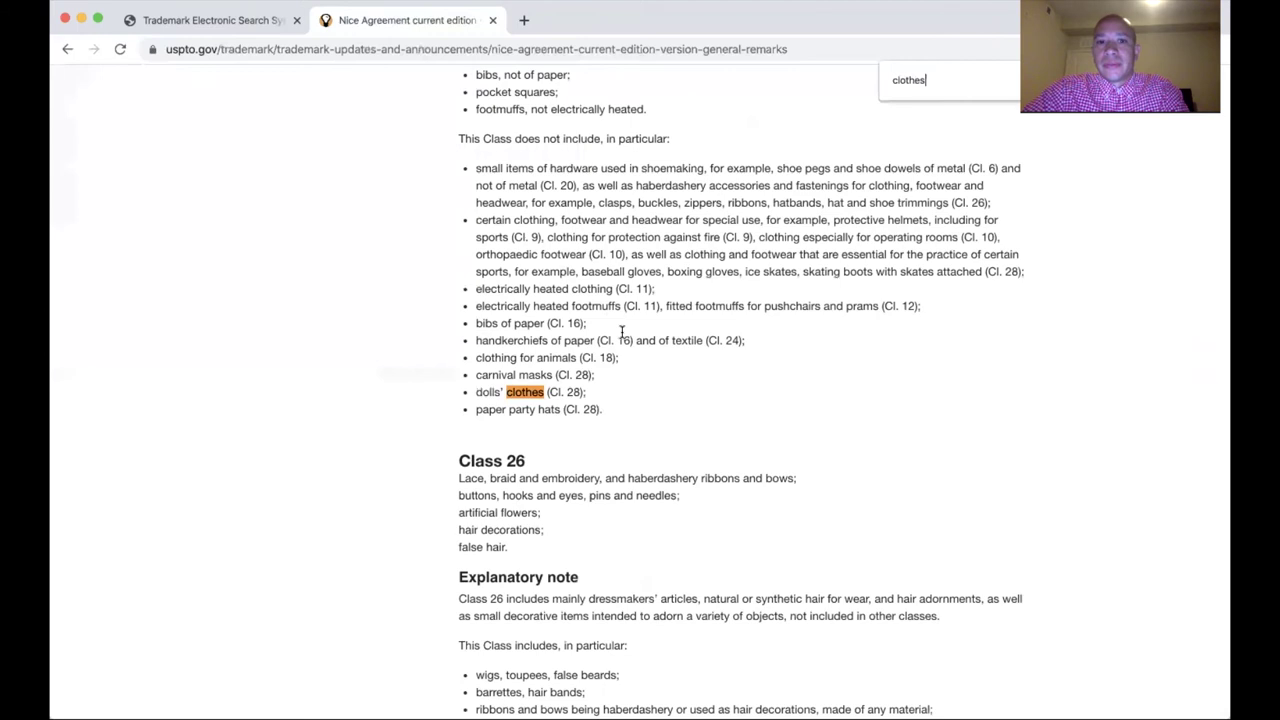
text(shirt)
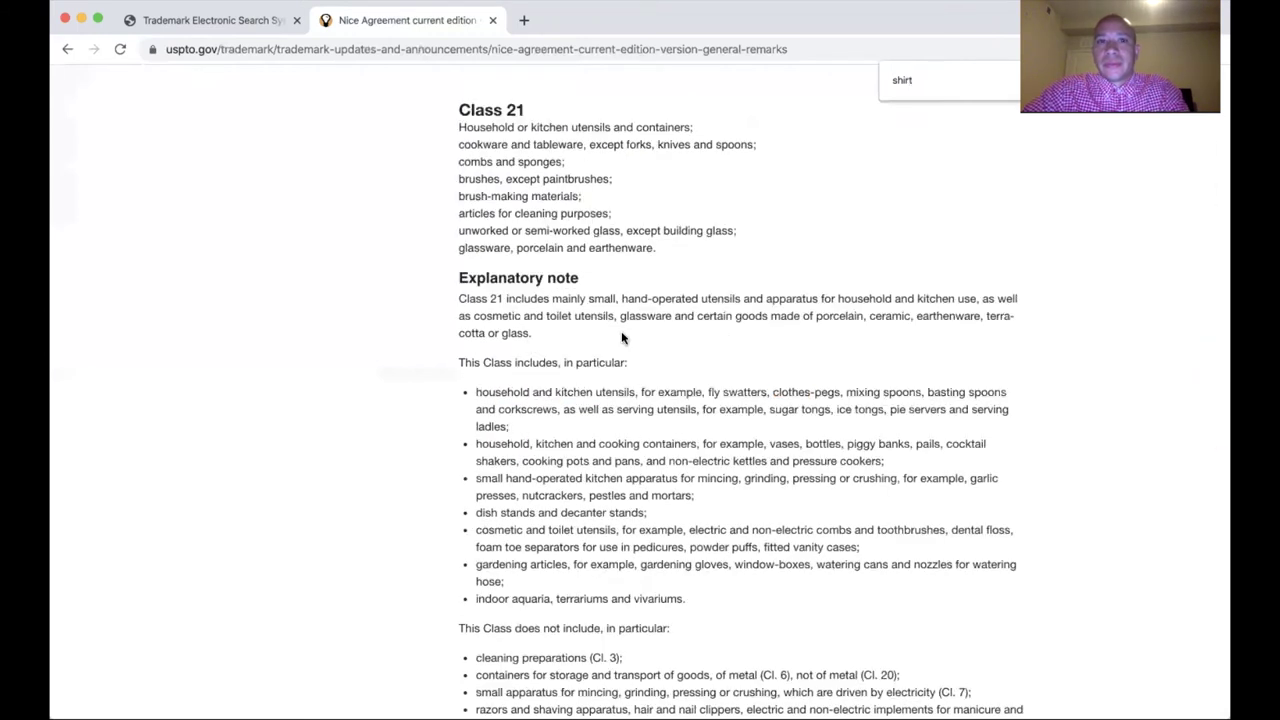
Return to the Google results, view the oppedahl.com "International trademark classes" page and go back to the results
key(super+Left)
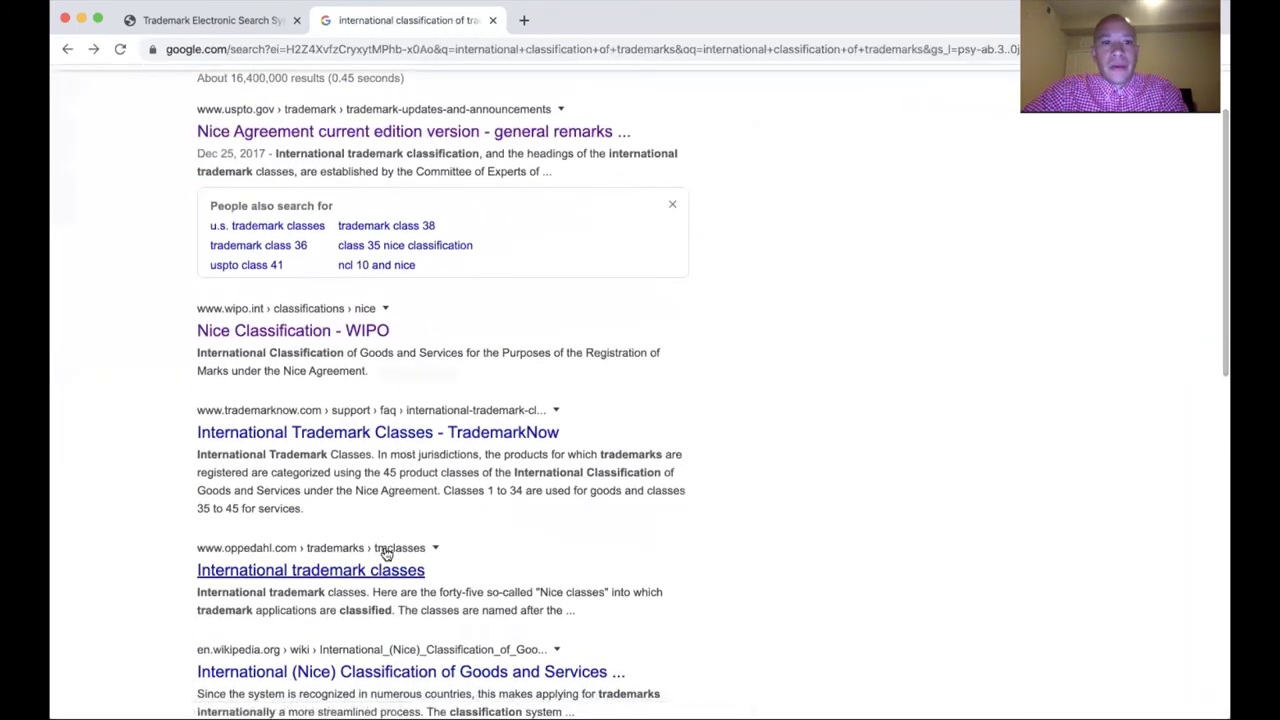
click(384, 571)
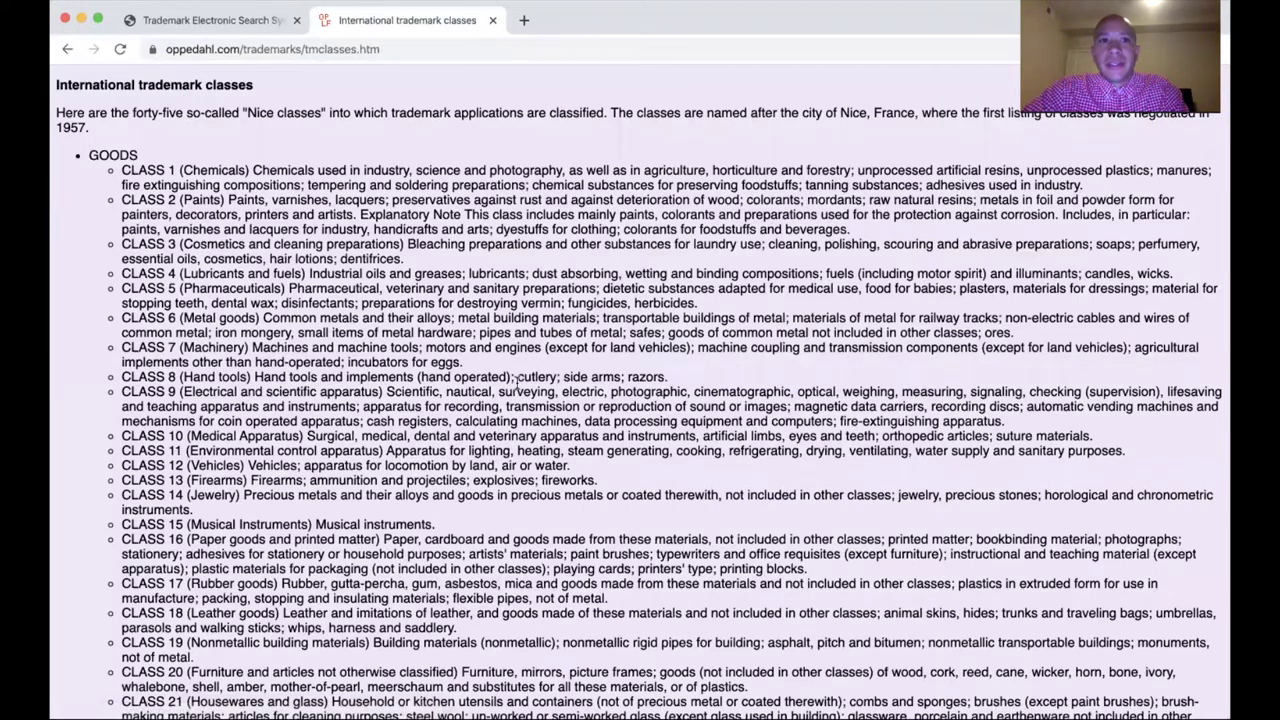
key(super+Left)
In the TESS browser tab, reopen the structured search form from TESS Home and set the first term's field to International Class
click(212, 21)
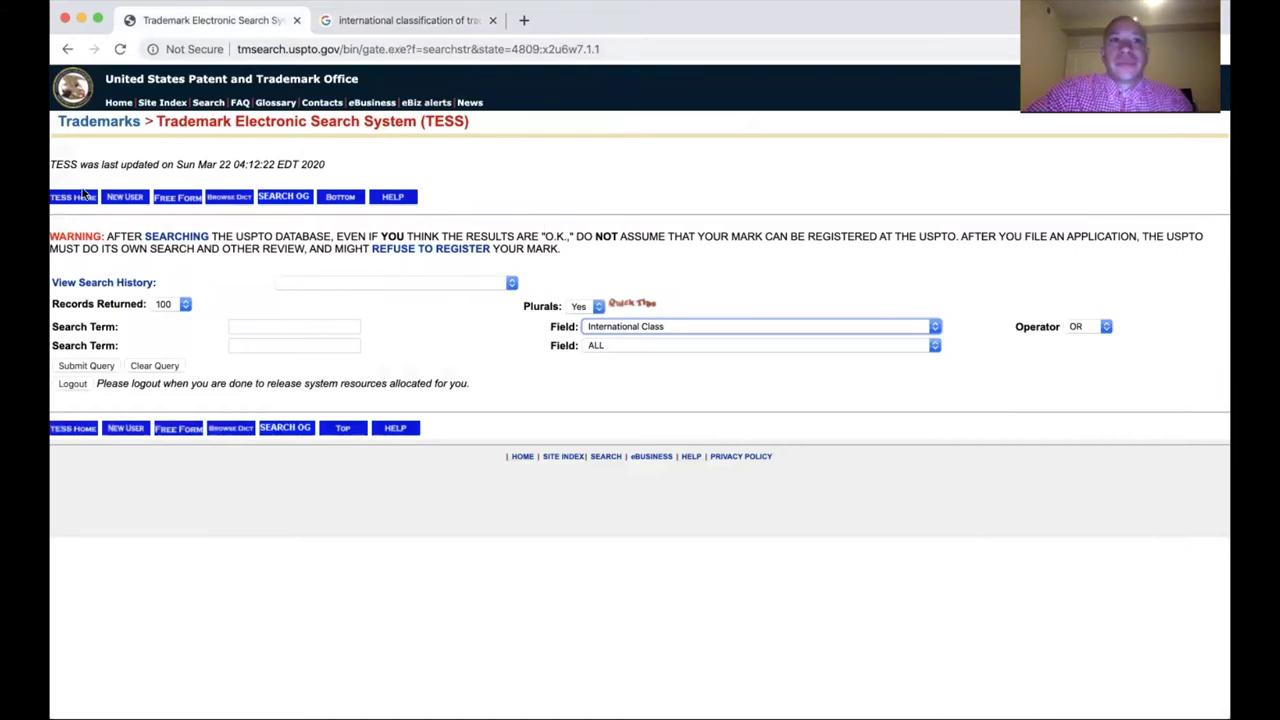
click(120, 198)
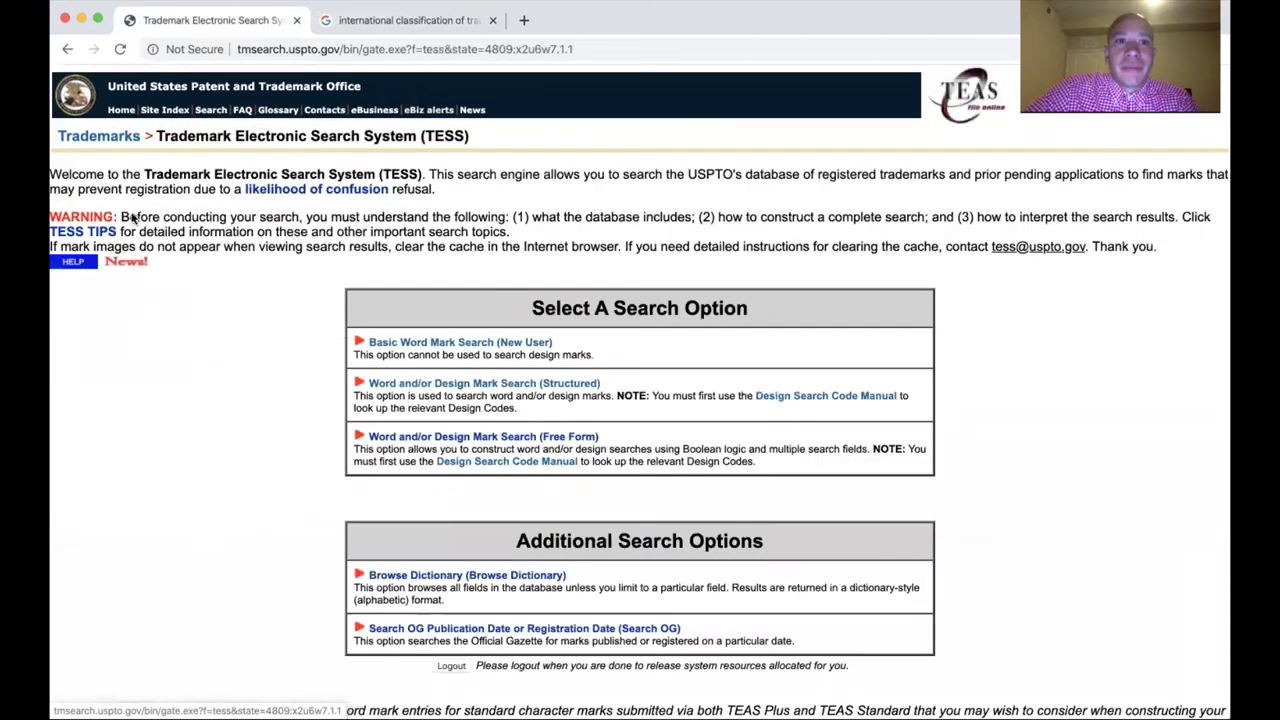
click(484, 386)
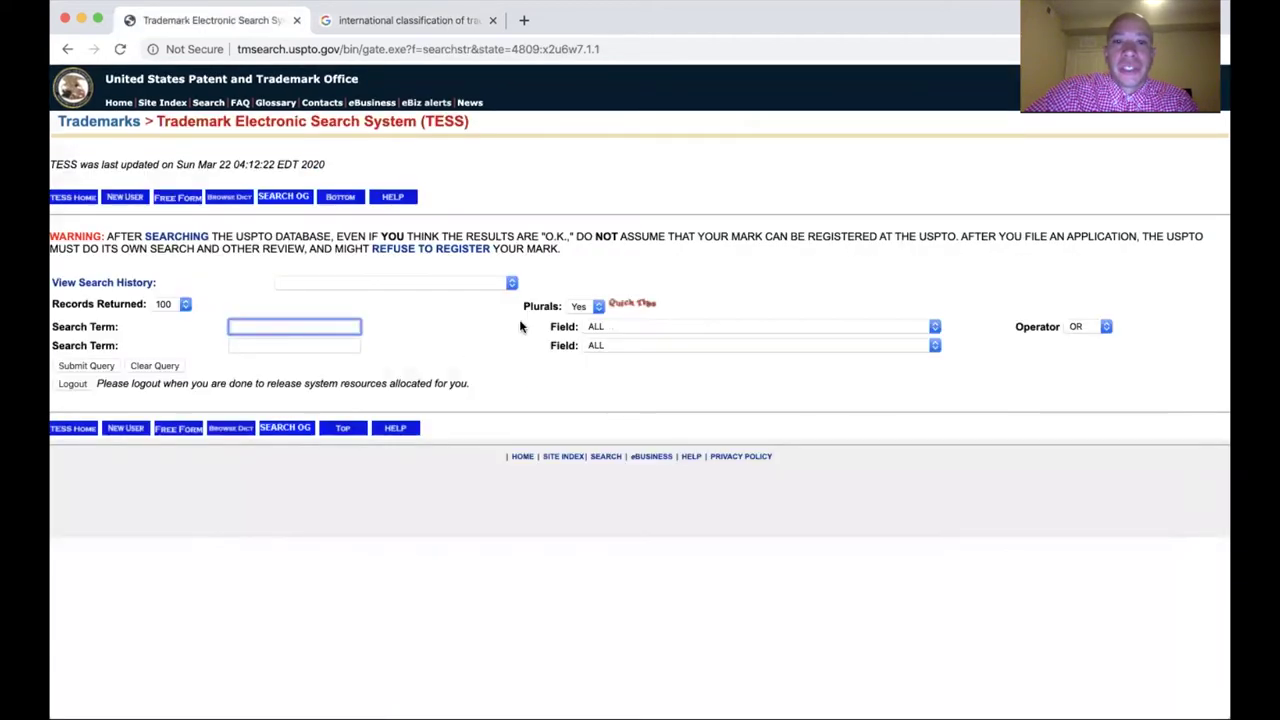
click(607, 329)
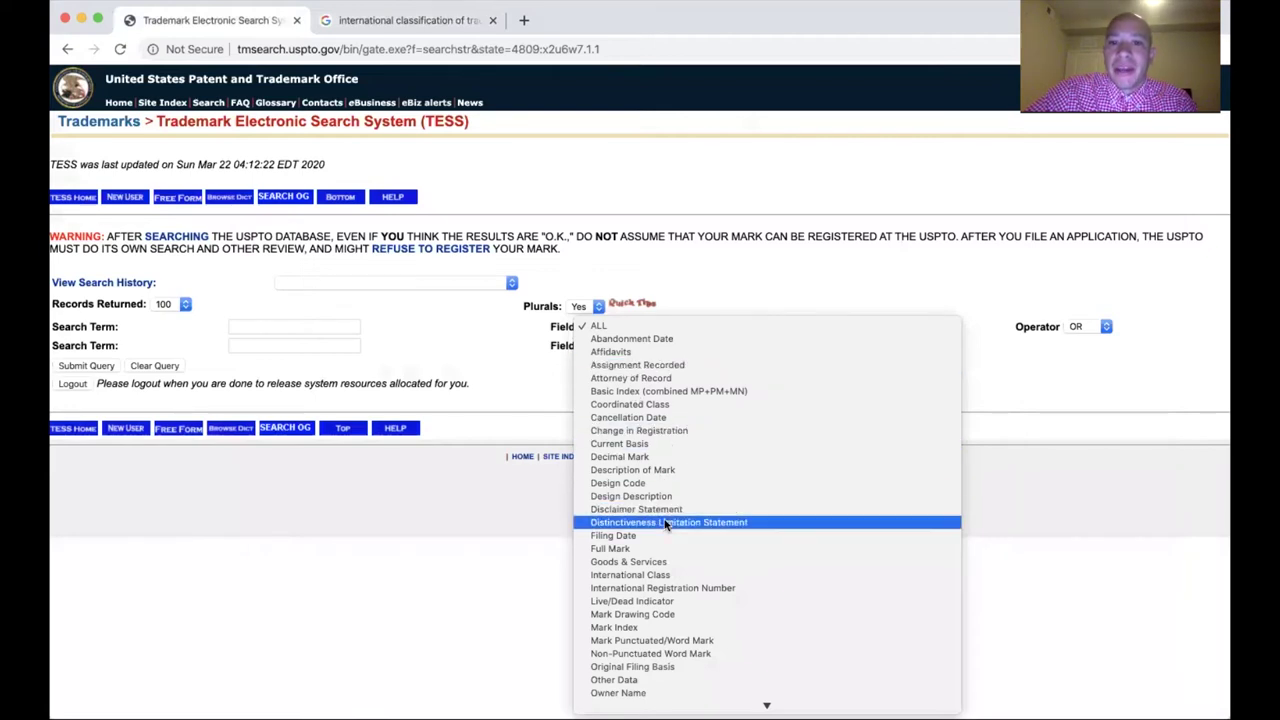
click(670, 574)
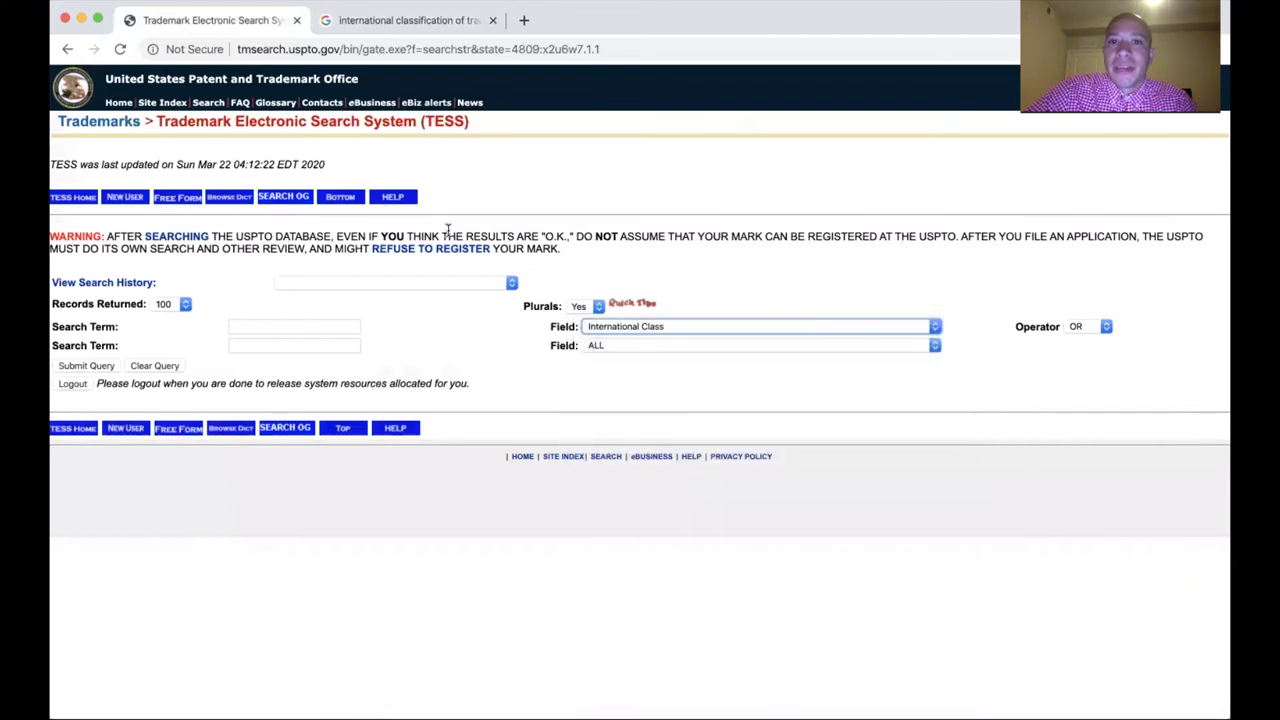
Switch to the Google results tab, open oppedahl.com's "International trademark classes" page and read the list of goods classes
click(447, 24)
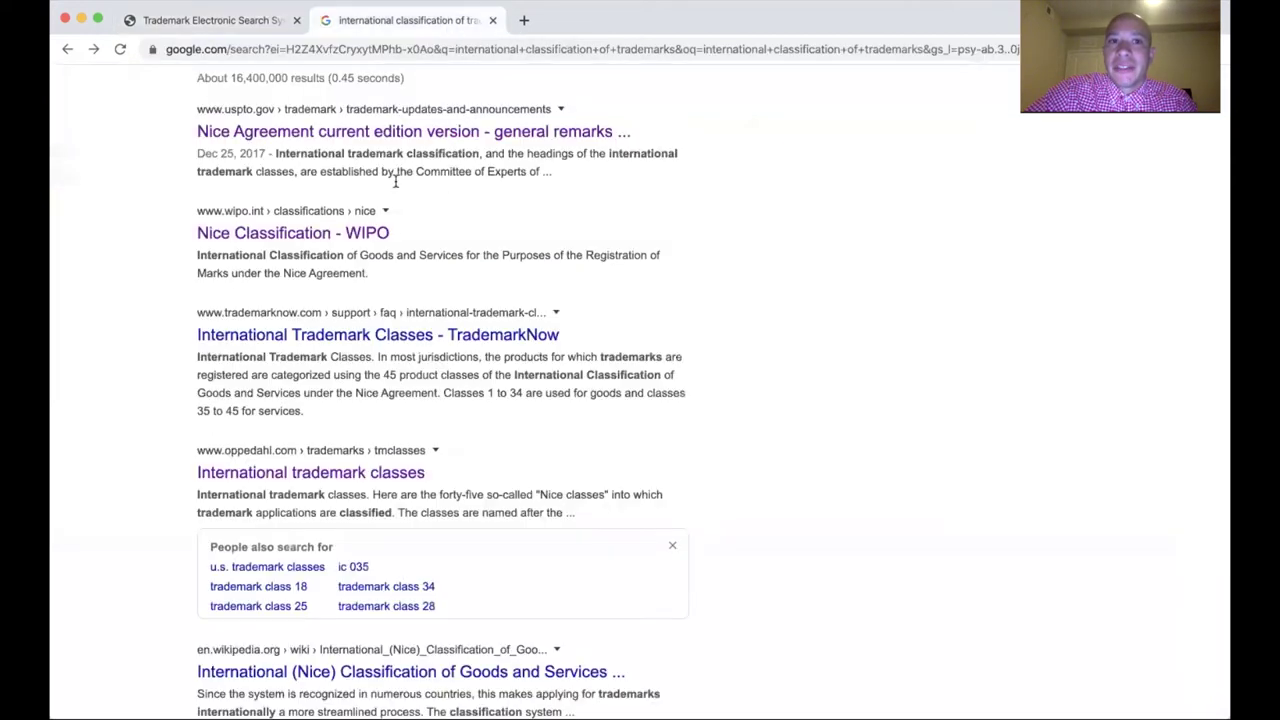
click(414, 475)
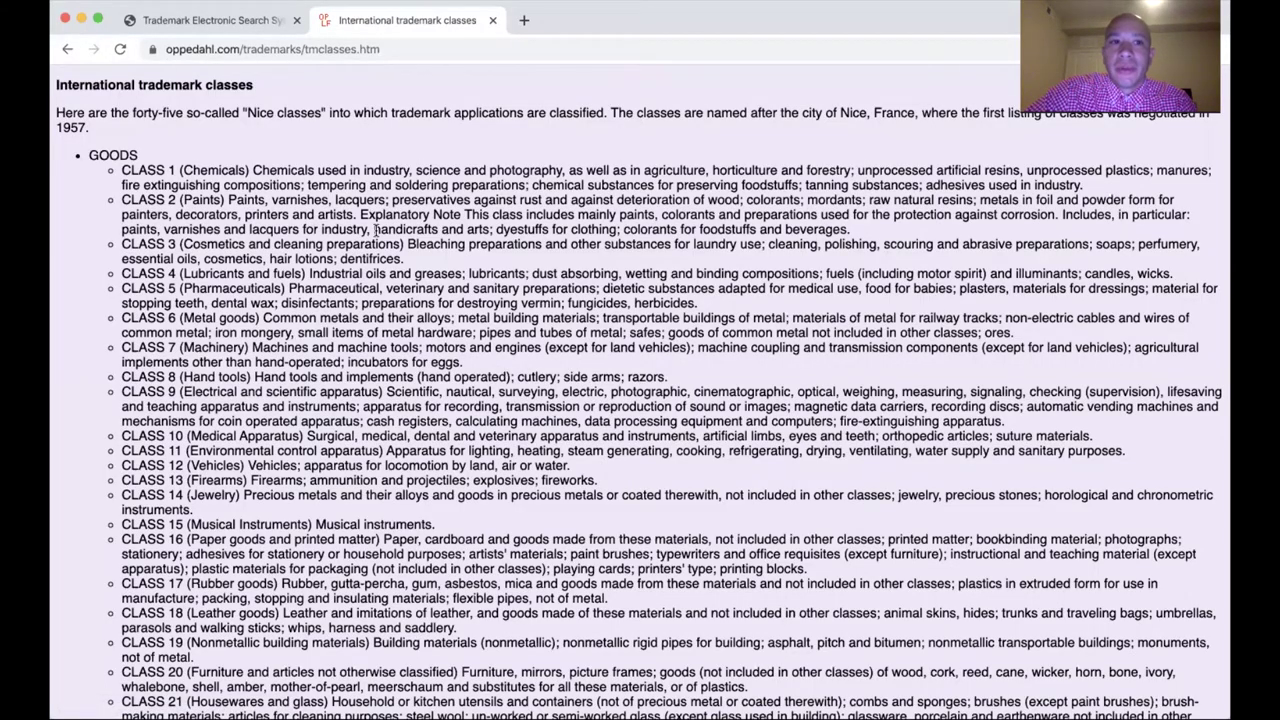
scroll(340, 250, down, 1)
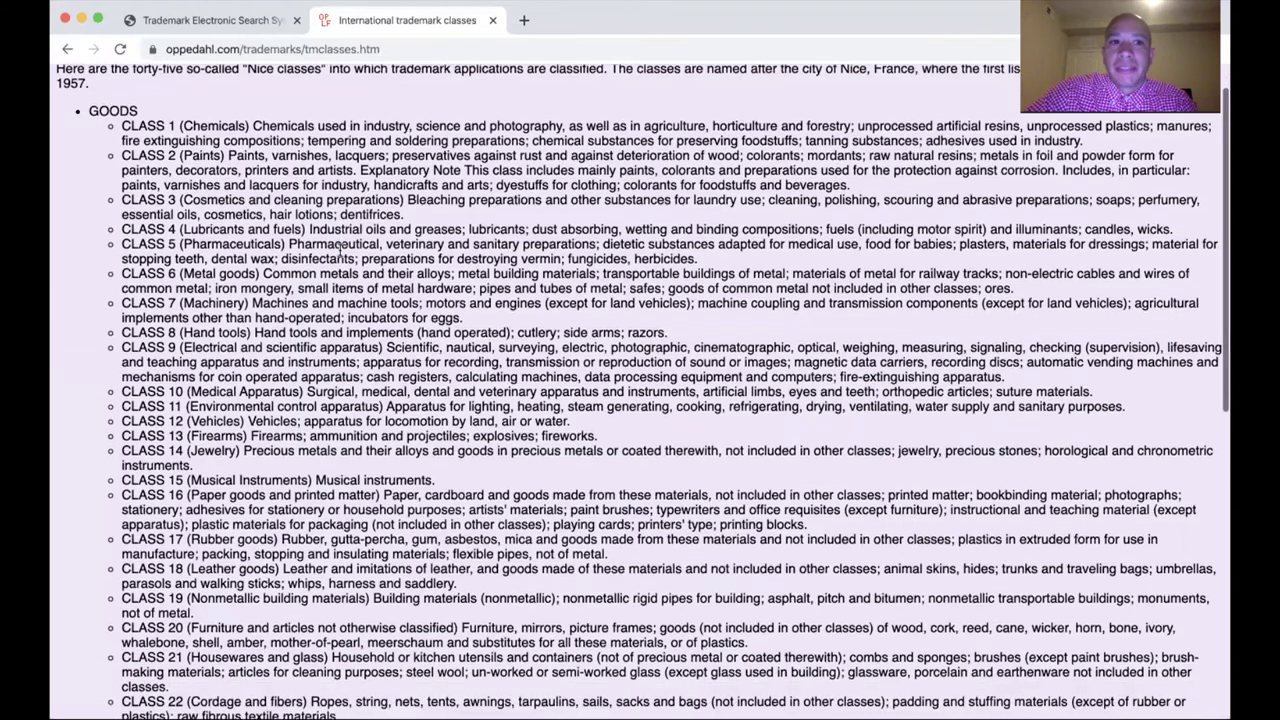
scroll(340, 250, down, 1)
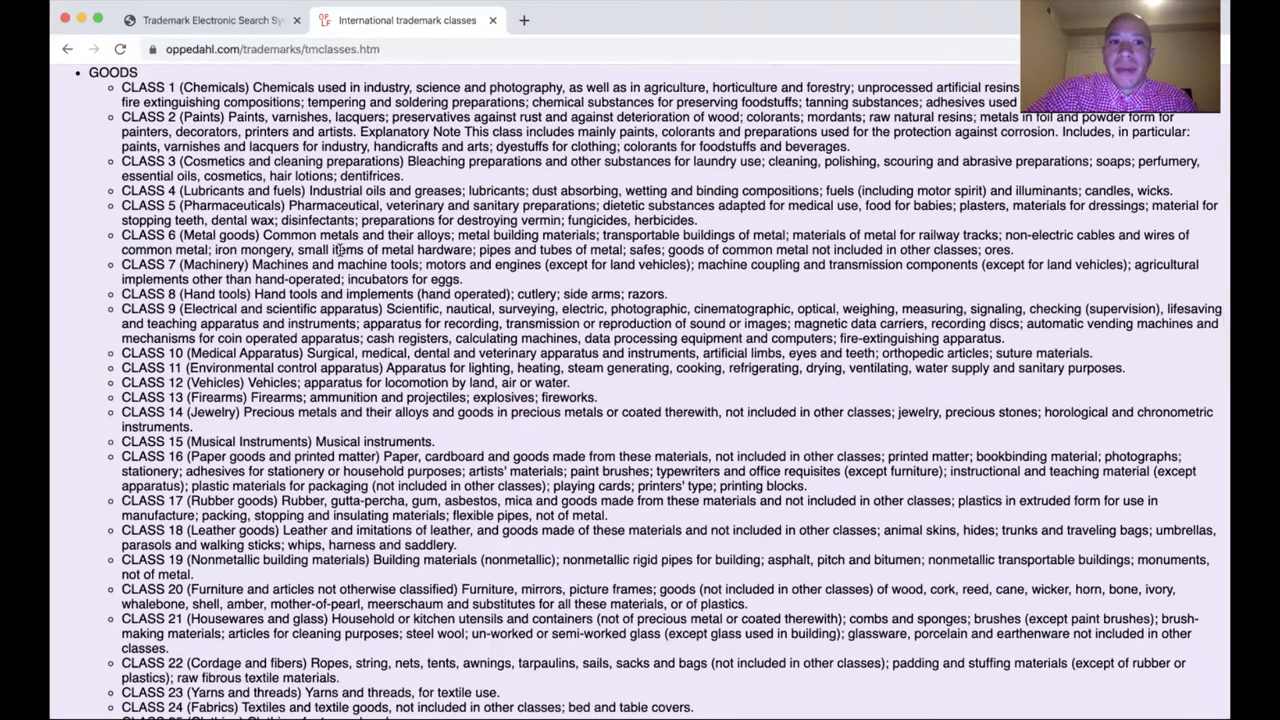
scroll(340, 250, down, 1)
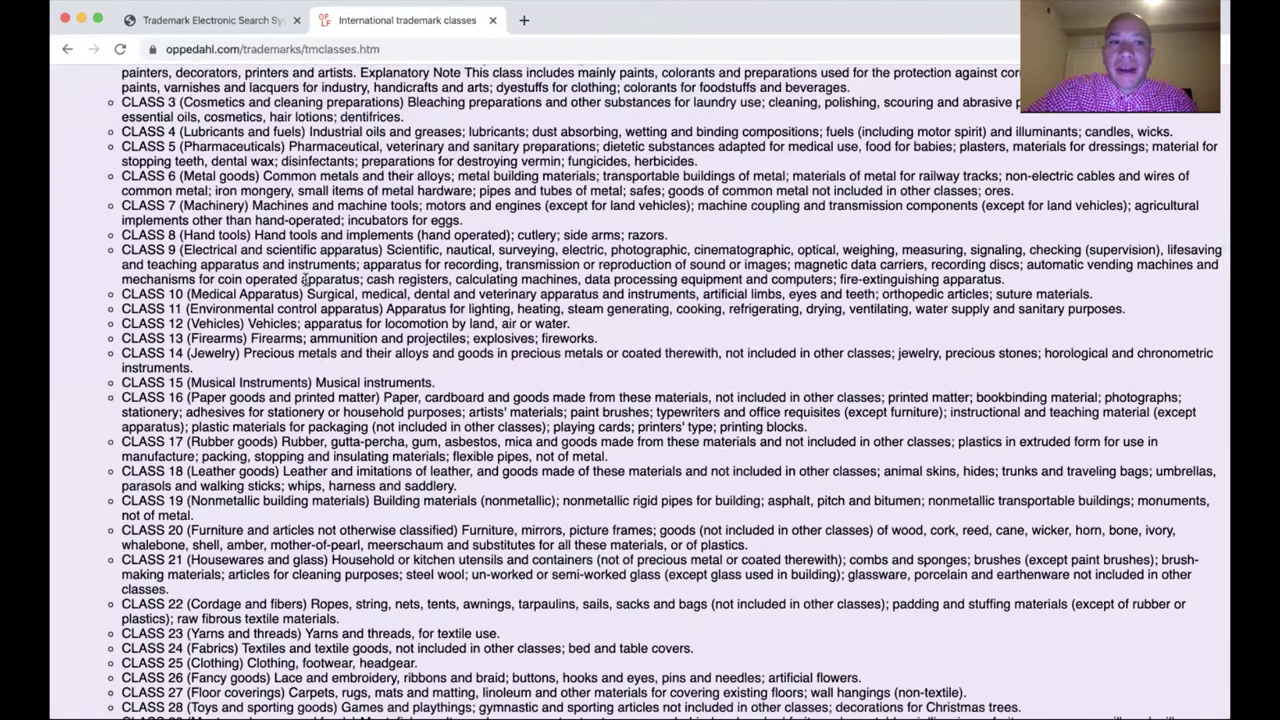
scroll(305, 280, down, 1)
scroll(305, 280, down, 1)
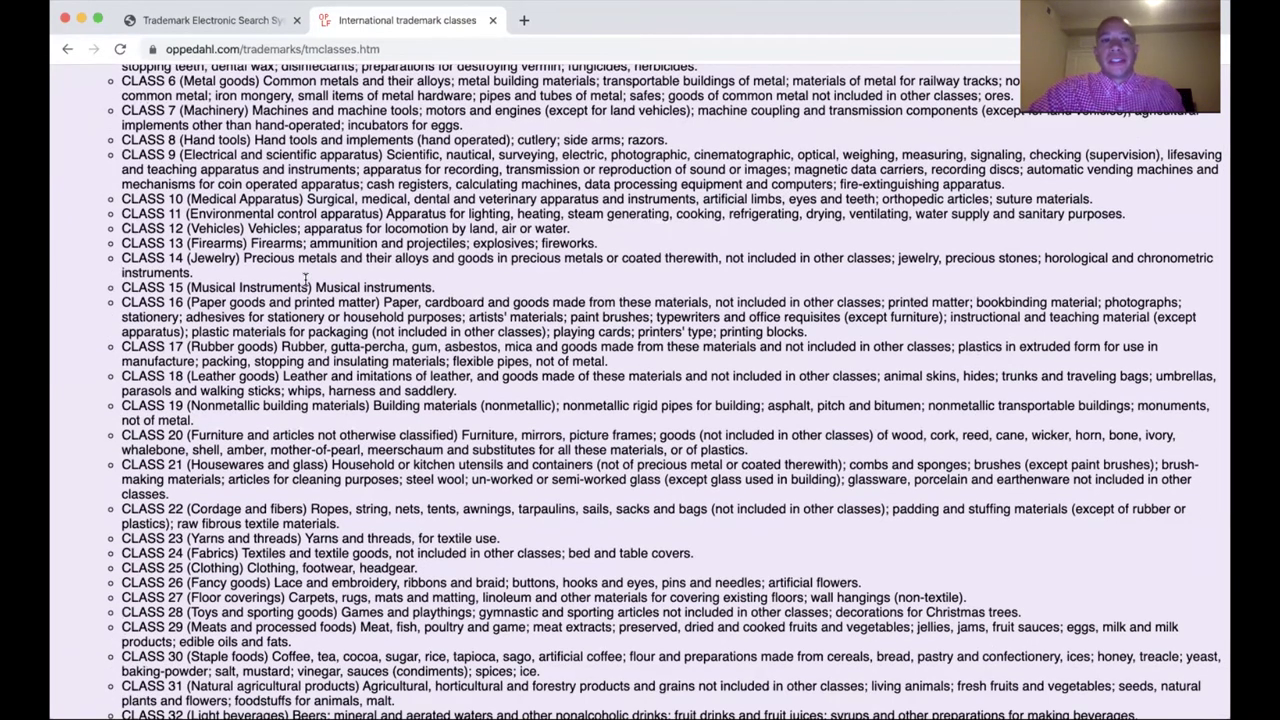
Search the oppedahl.com class list for "clothing" to find its class number
key(super+f)
text(clothing)
key(Return)
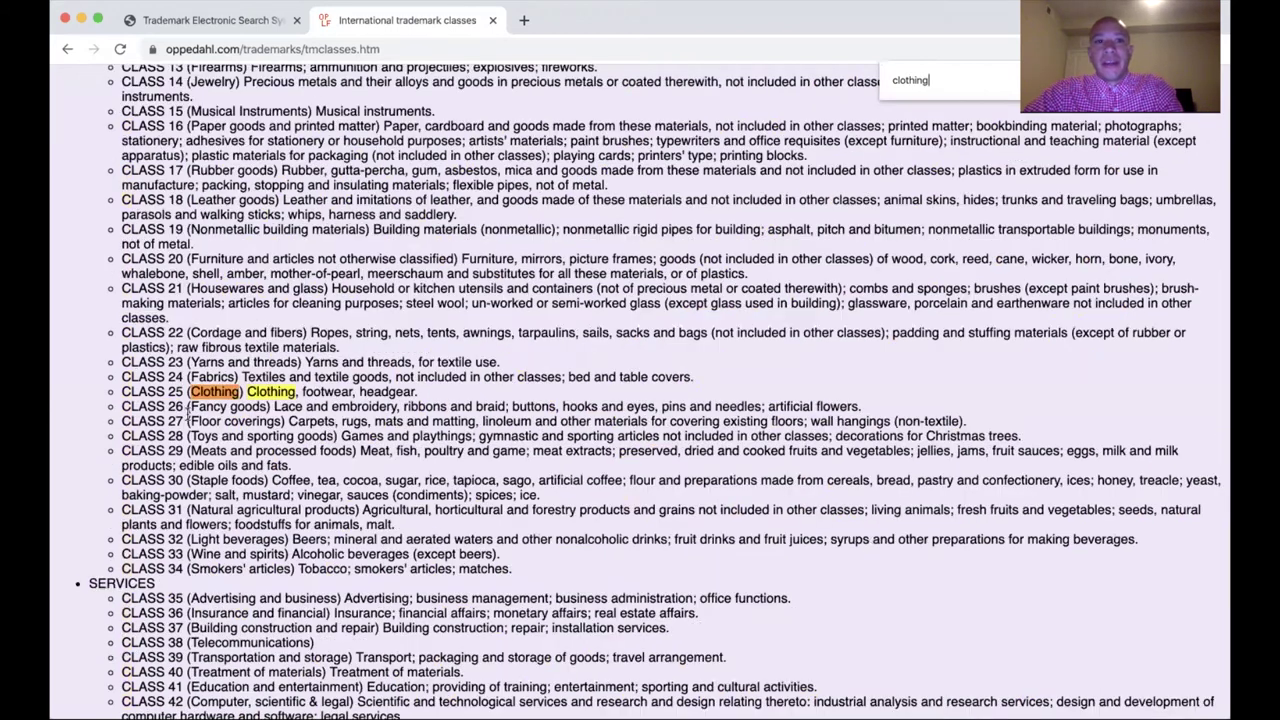
Back in the TESS browser tab, enter 025 as the first search term of the structured form
click(246, 20)
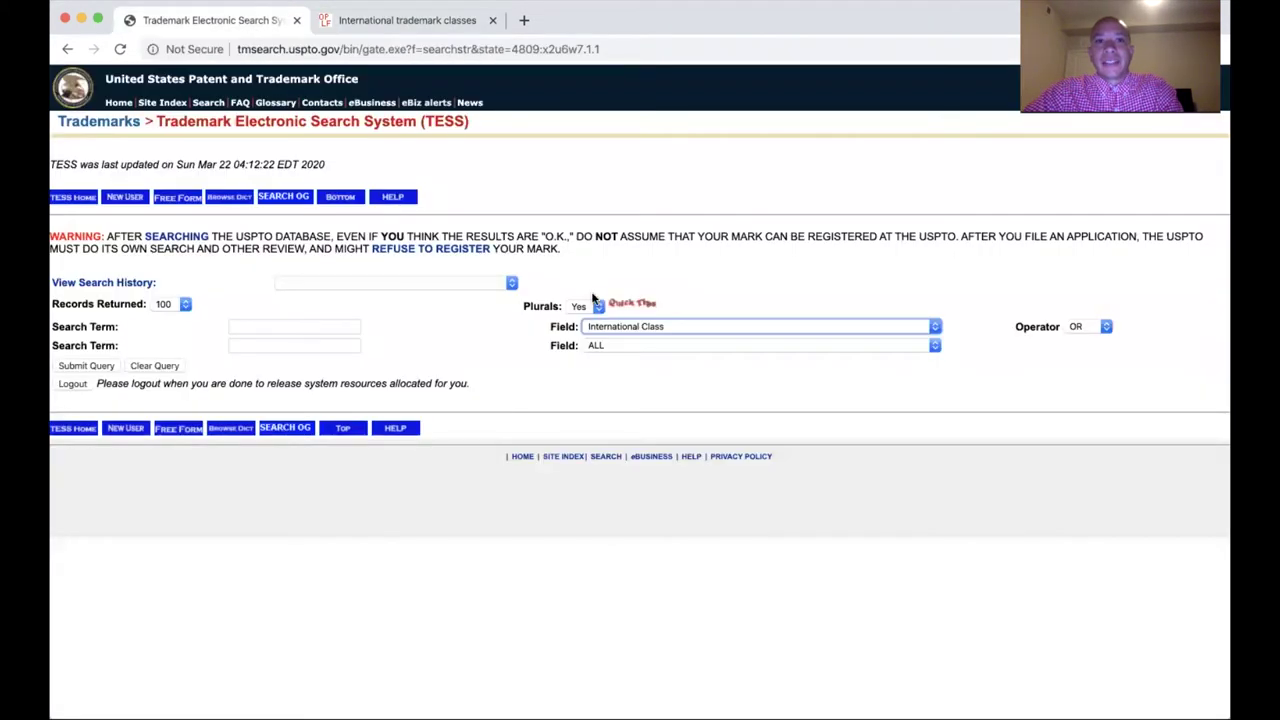
click(317, 322)
text(0)
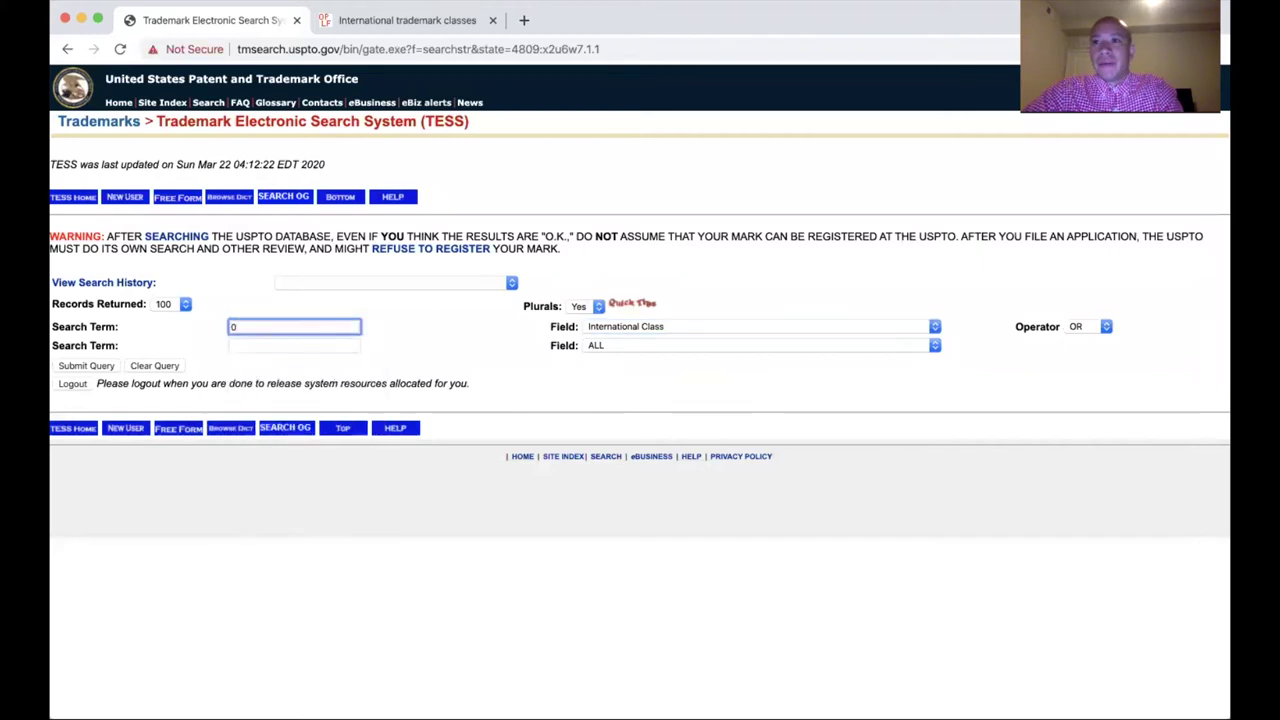
text(25)
key(BackSpace)
key(BackSpace)
key(BackSpace)
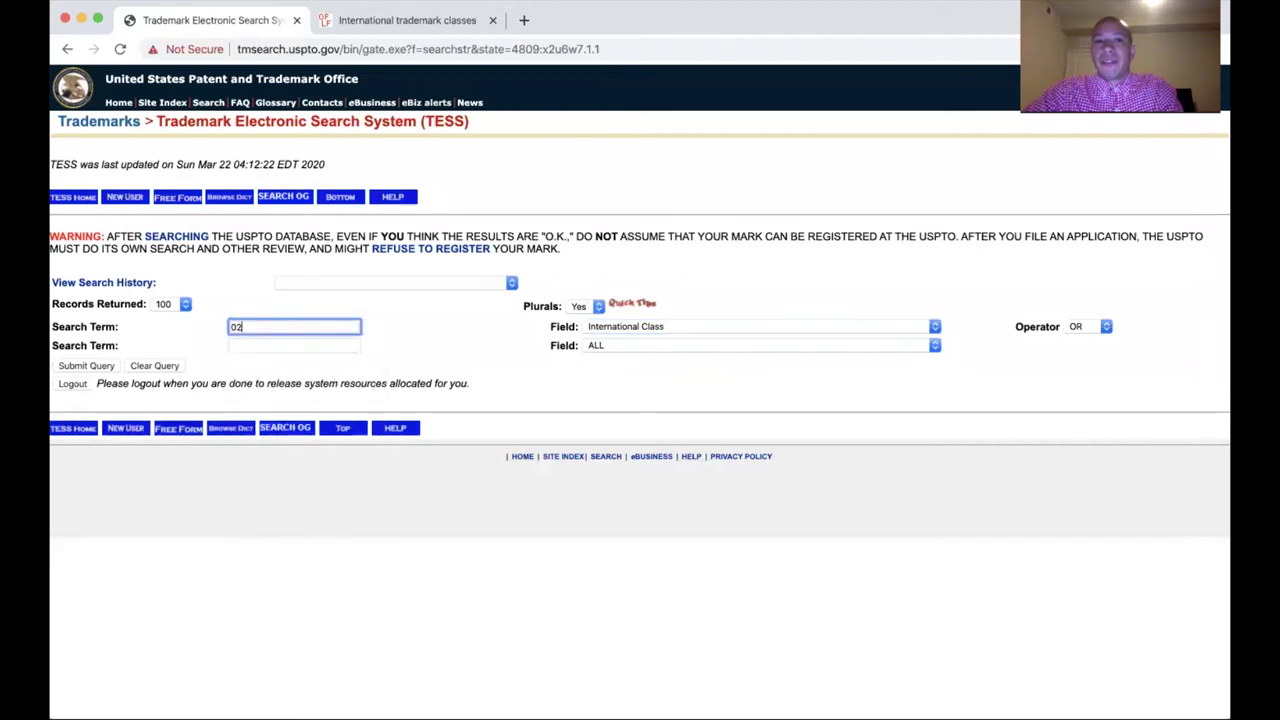
text(009)
key(BackSpace)
key(BackSpace)
key(BackSpace)
text(025)
Look through the second term's field options, keep ALL, and enter "dolphin" as the second search term
click(609, 352)
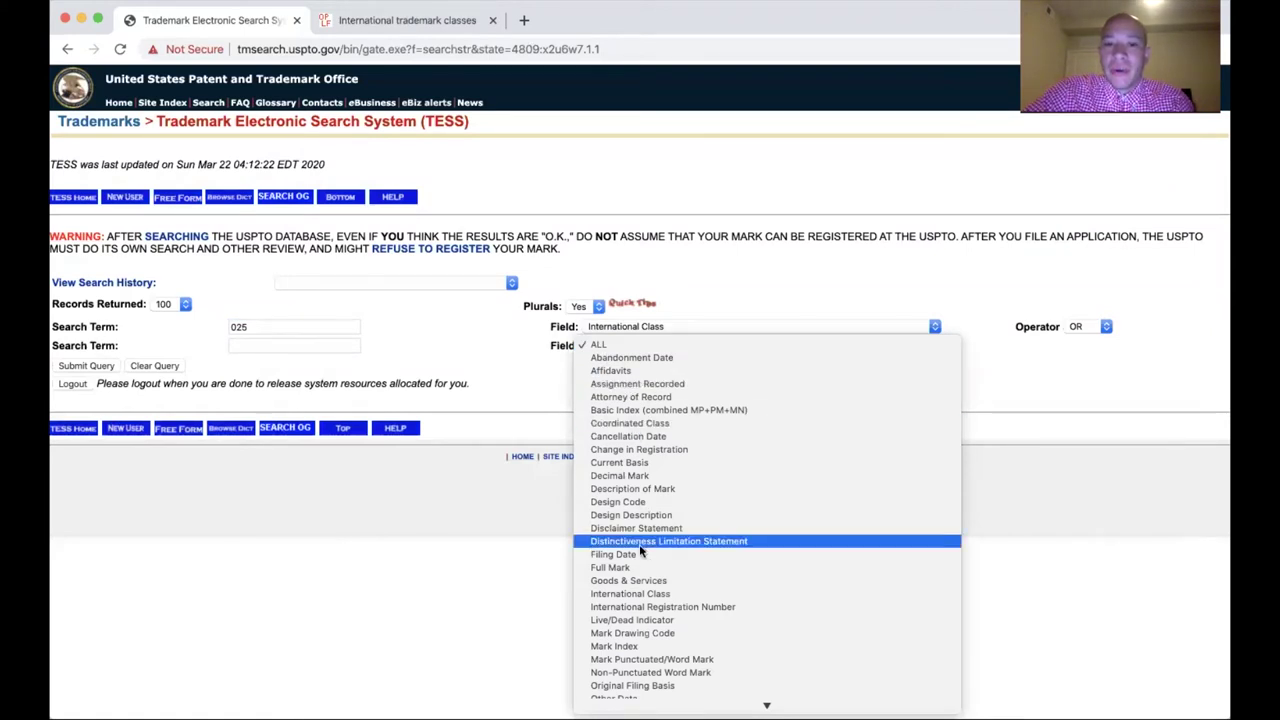
scroll(640, 595, down, 3)
scroll(665, 668, down, 2)
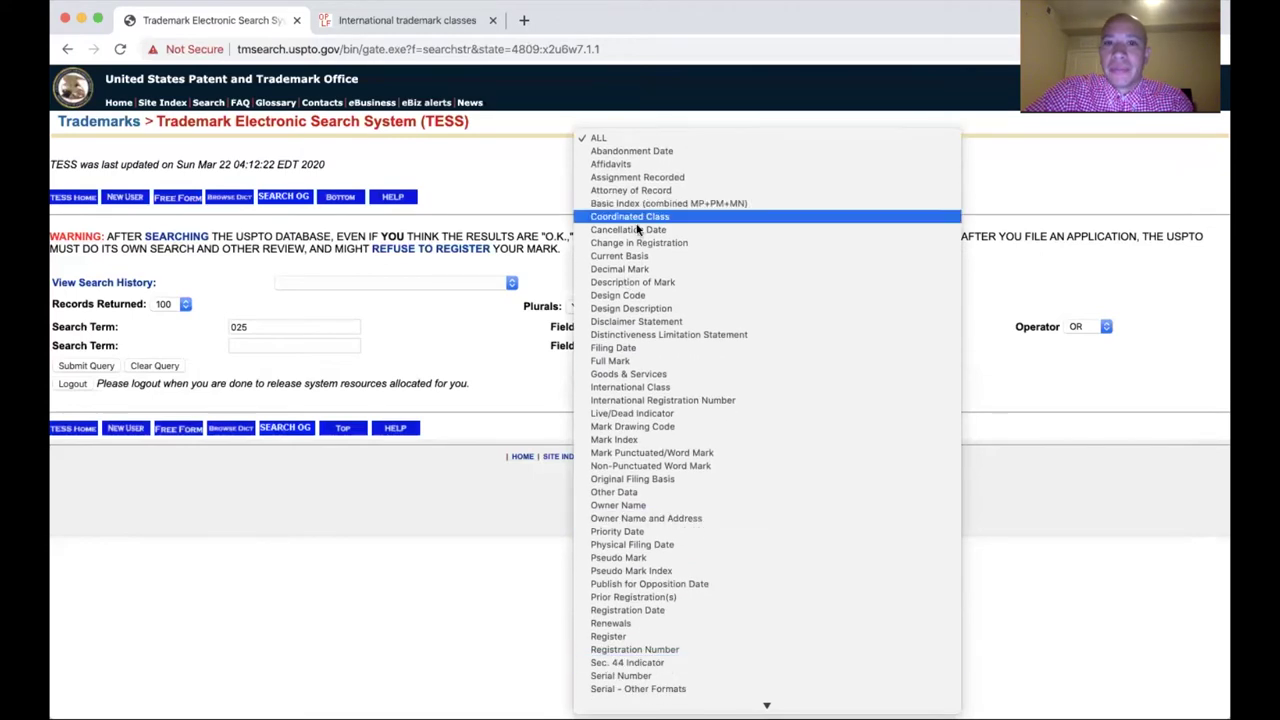
click(303, 346)
click(303, 346)
text(dolphin)
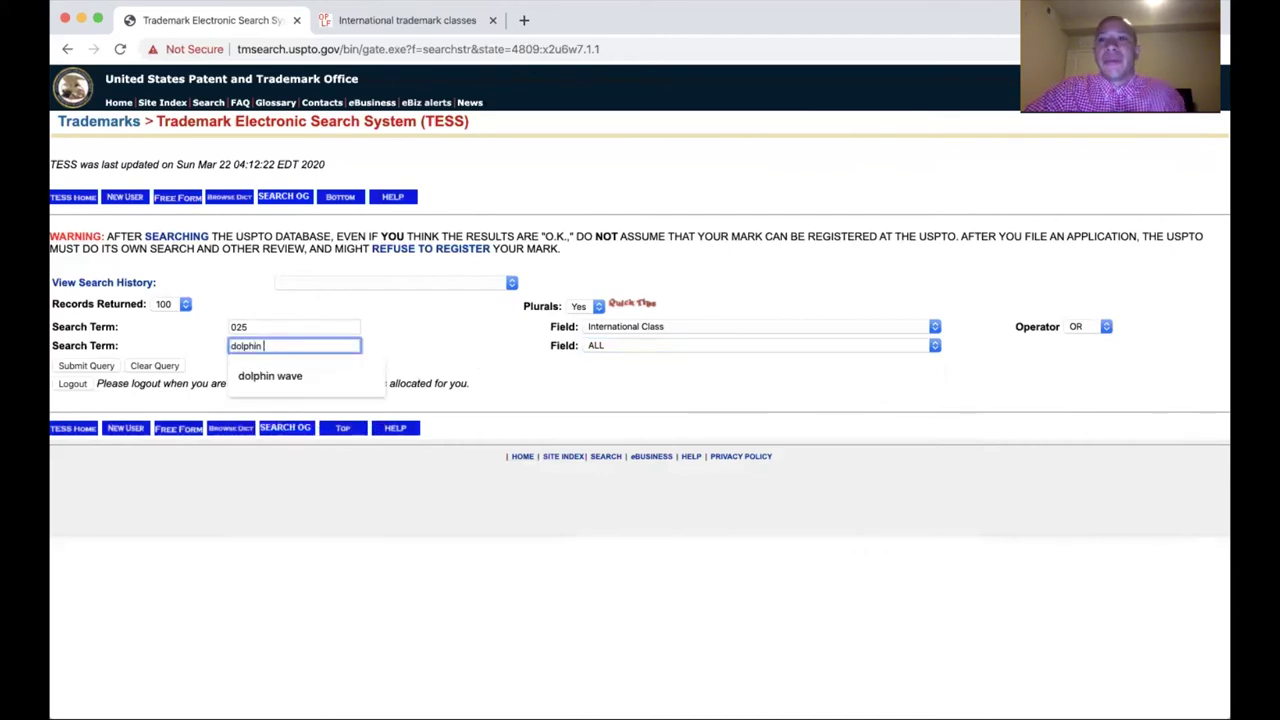
Set the operator between the two search terms to AND, submit the query and look through the record list
click(1080, 326)
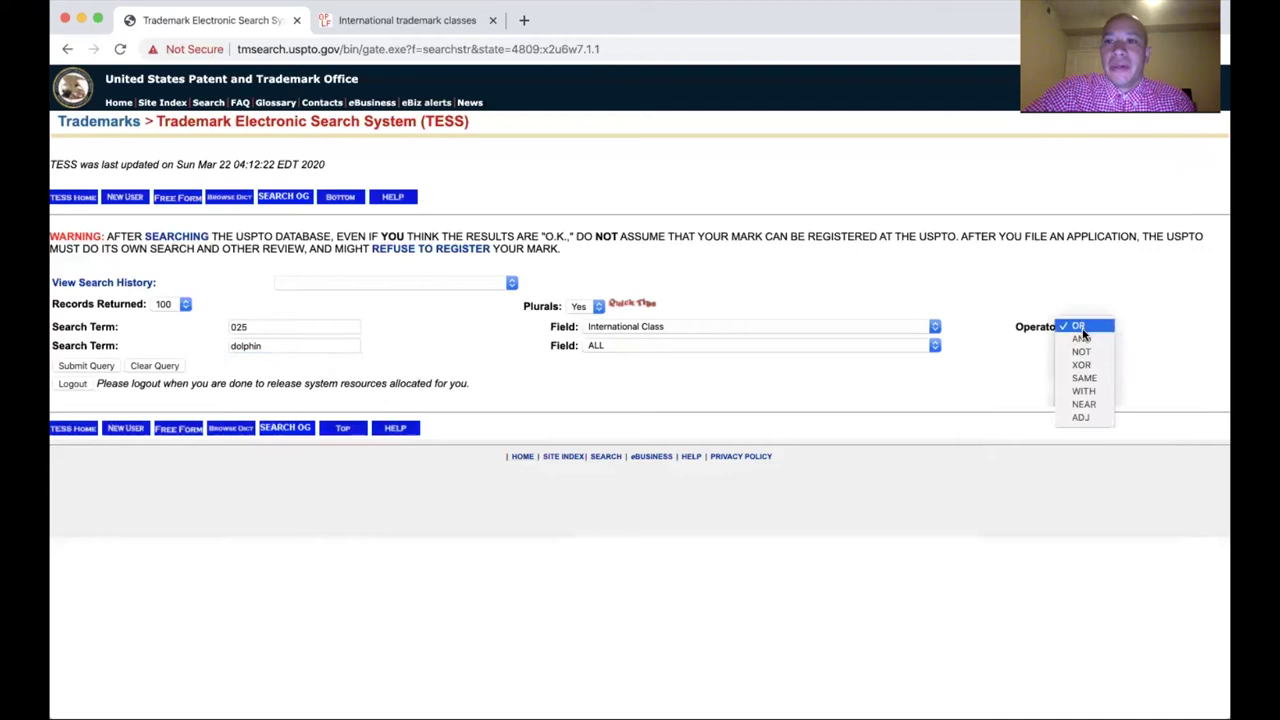
click(1082, 341)
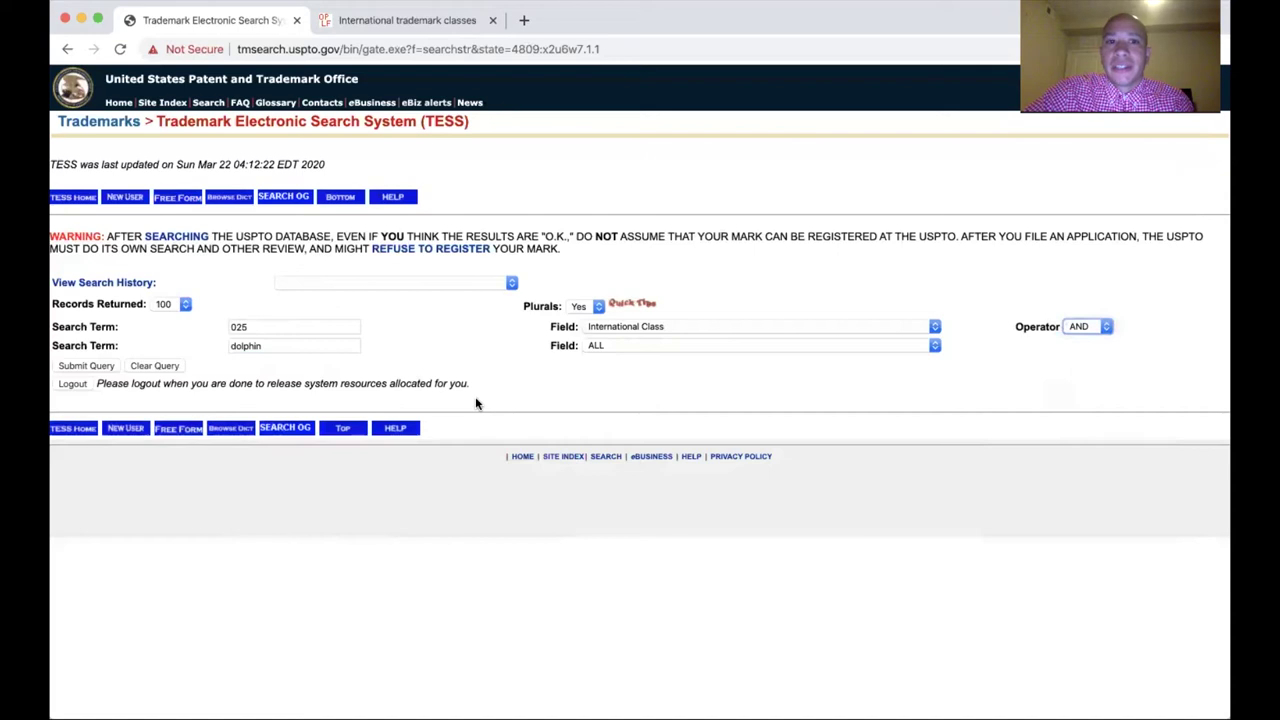
click(90, 366)
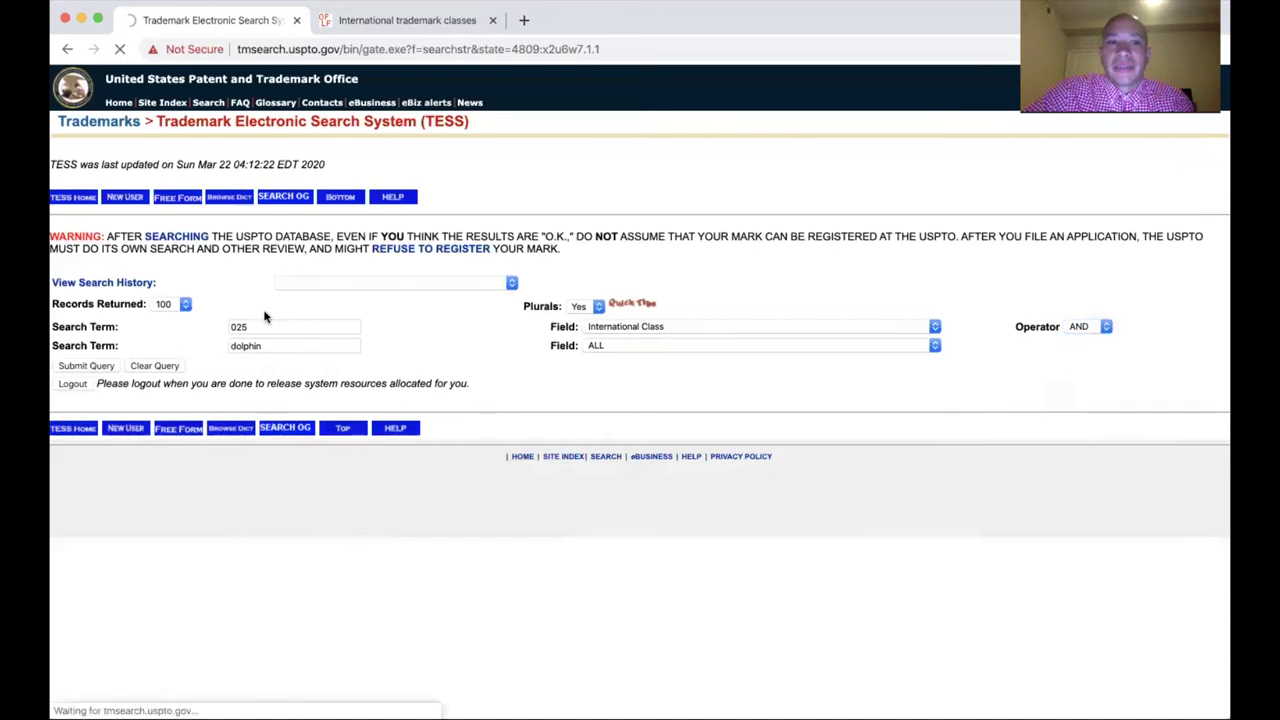
scroll(265, 316, down, 5)
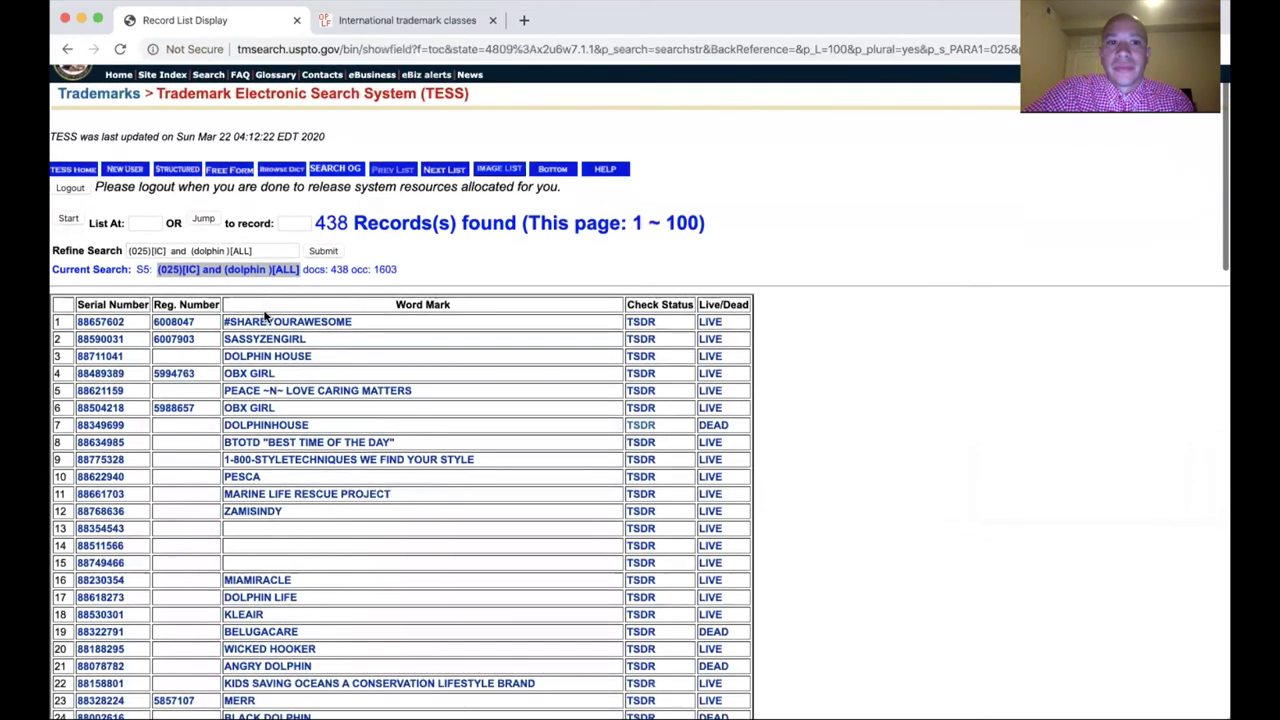
scroll(270, 340, down, 1)
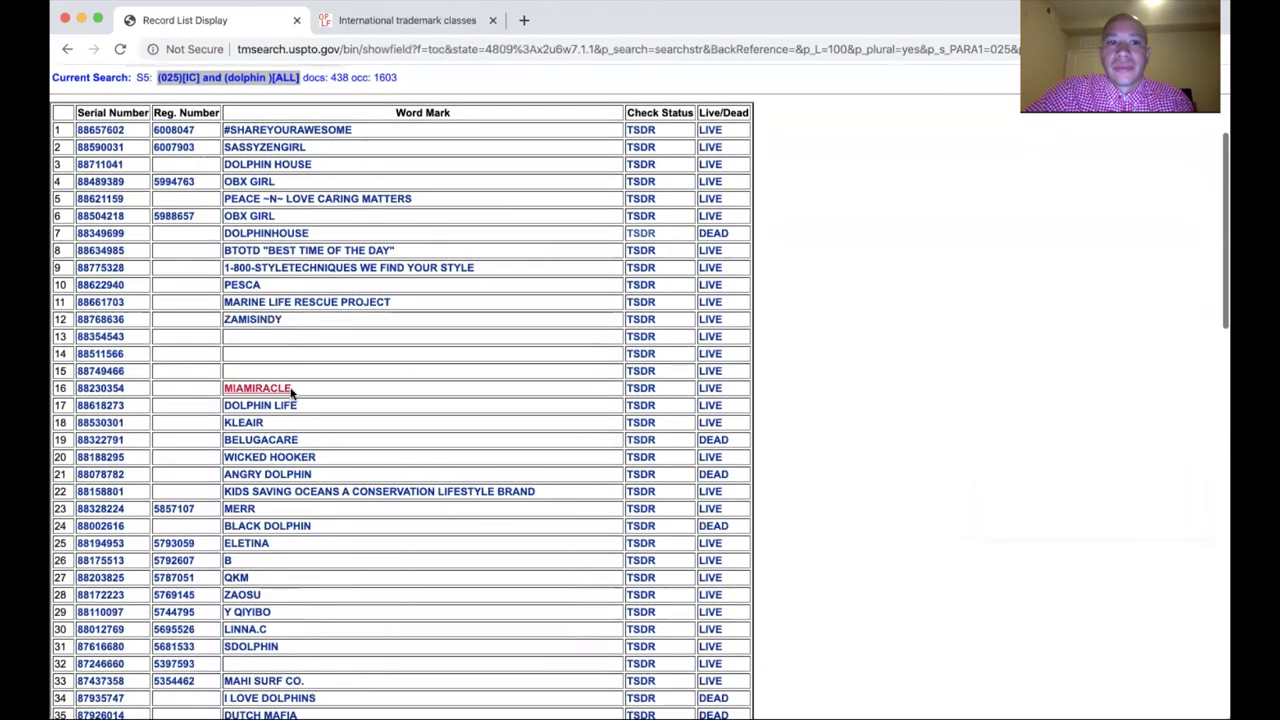
Open the DOLPHIN LIFE record, read its goods and filing details, and return to the record list
click(289, 408)
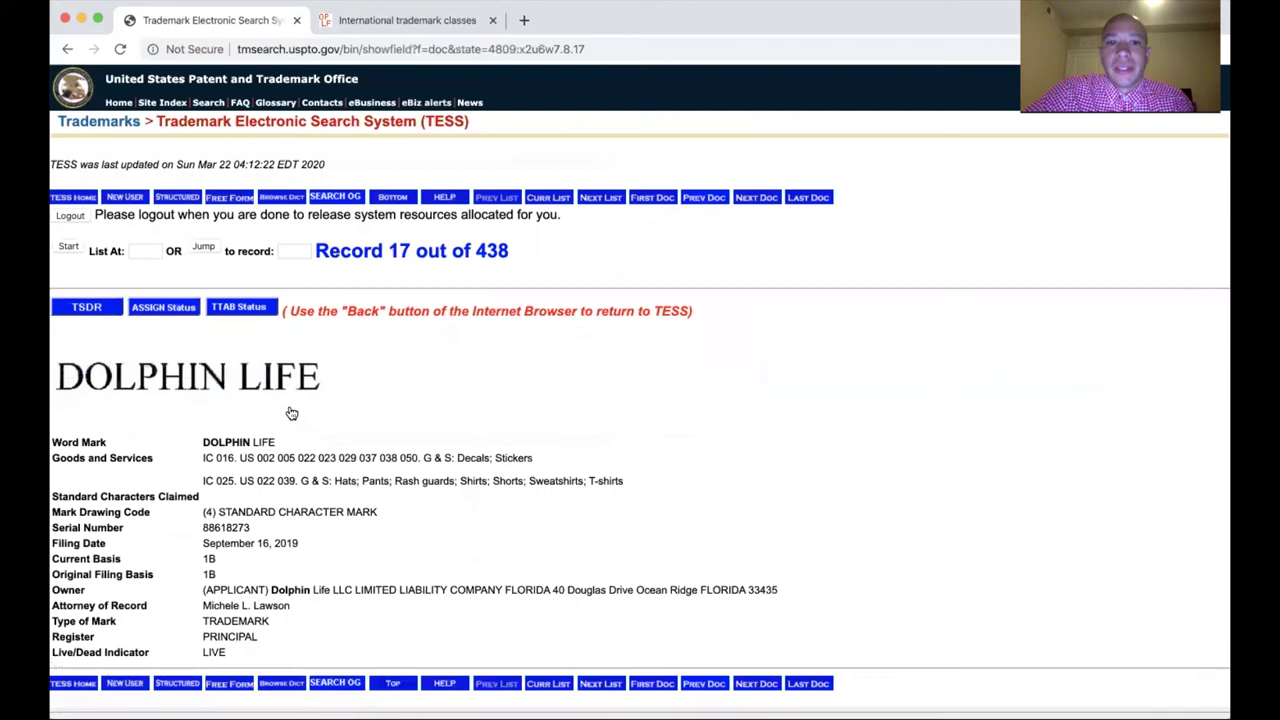
scroll(290, 412, down, 2)
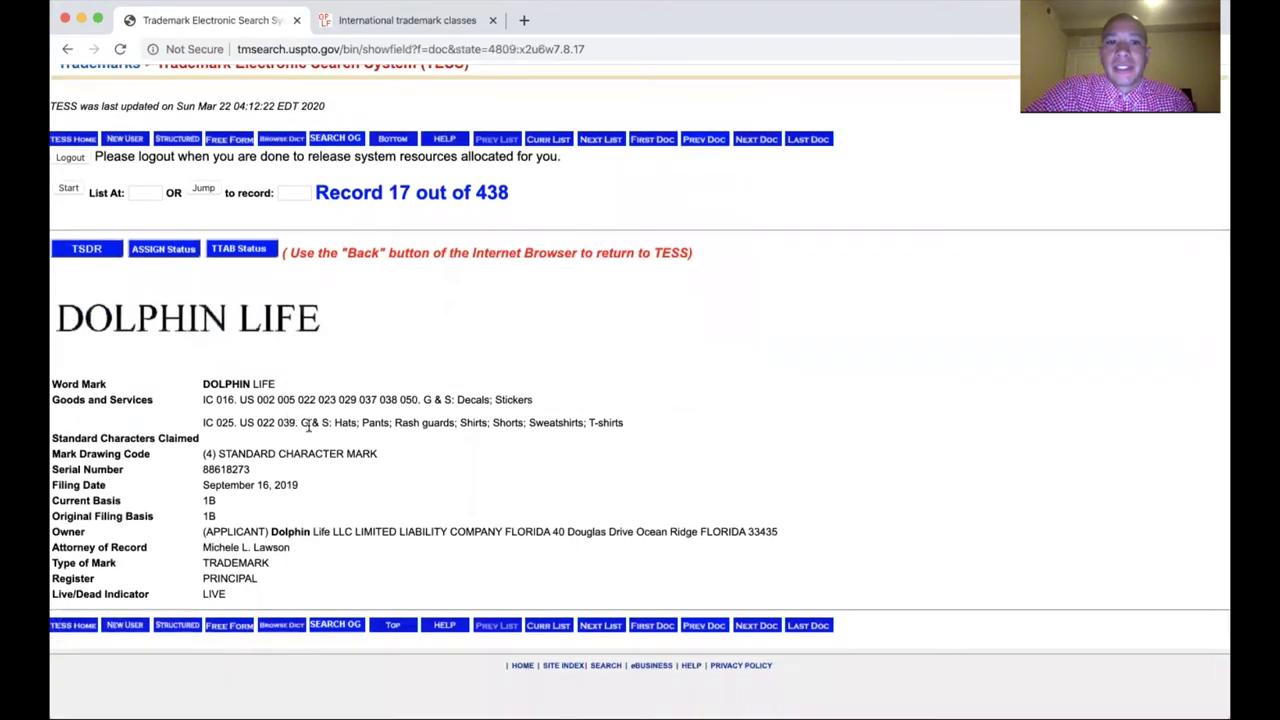
key(super+bracketleft)
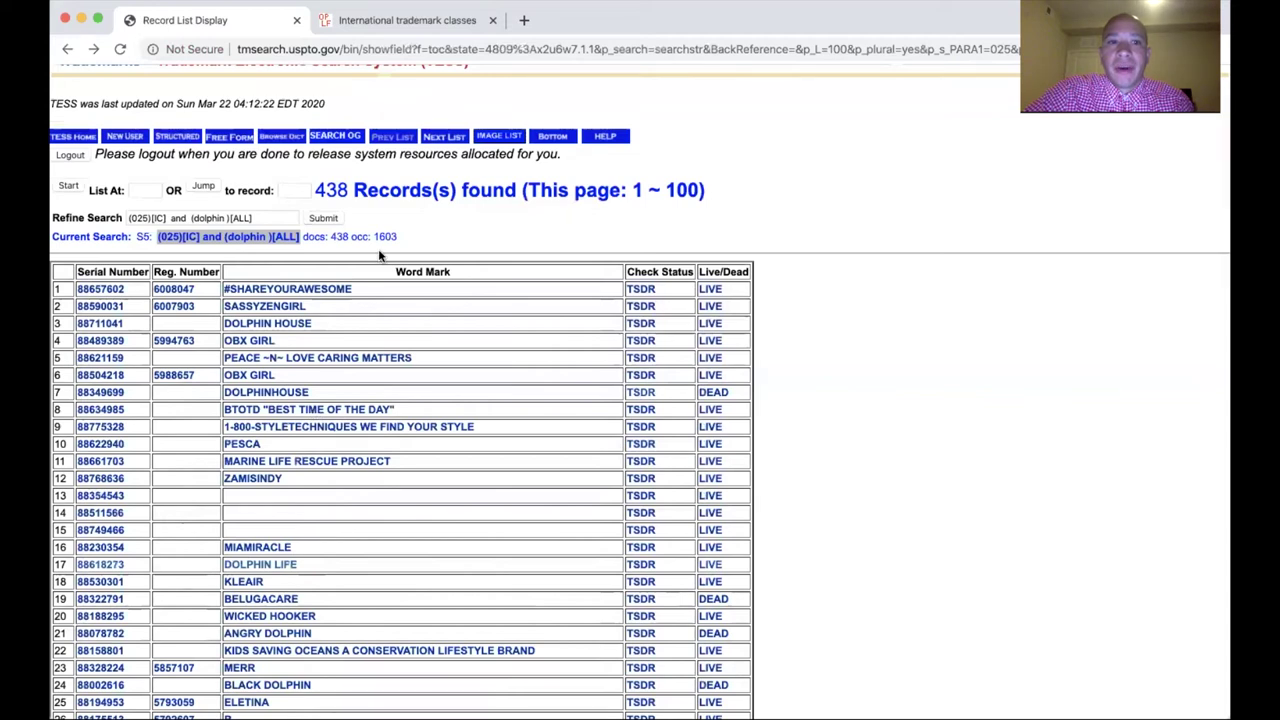
Look through the word marks and live/dead indicators in the record list down to record 100
scroll(379, 256, down, 2)
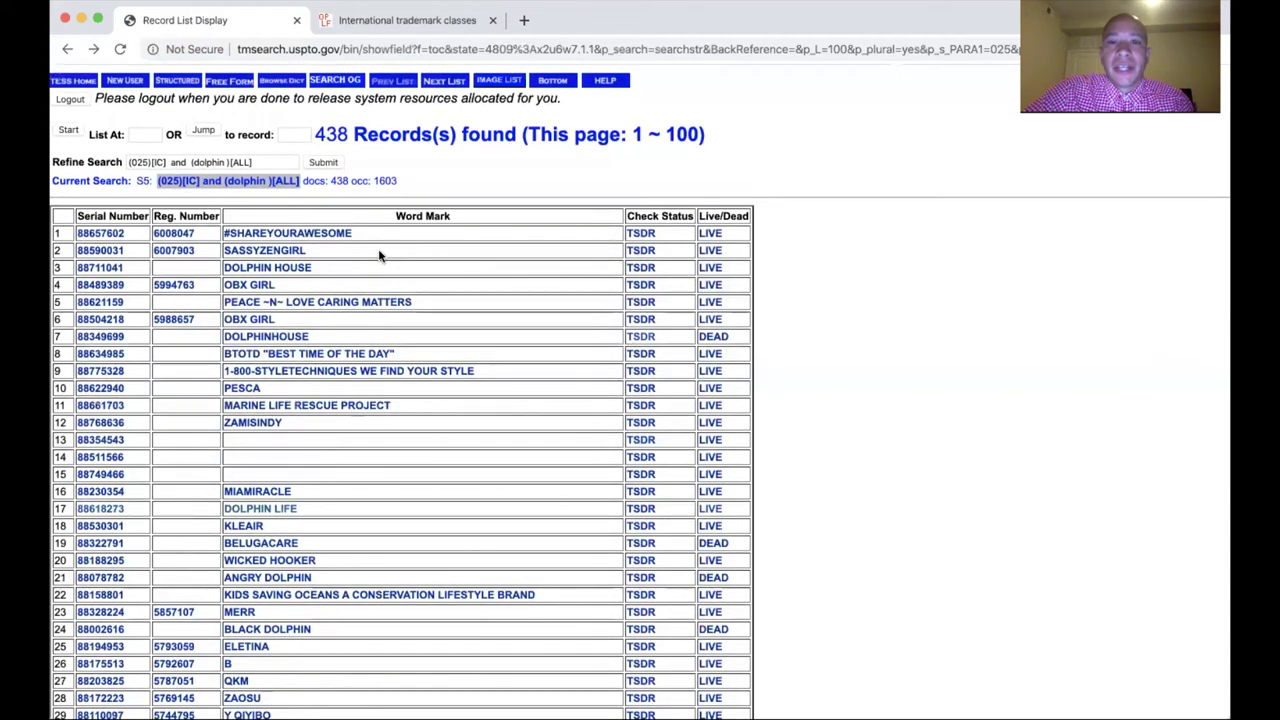
scroll(379, 256, down, 2)
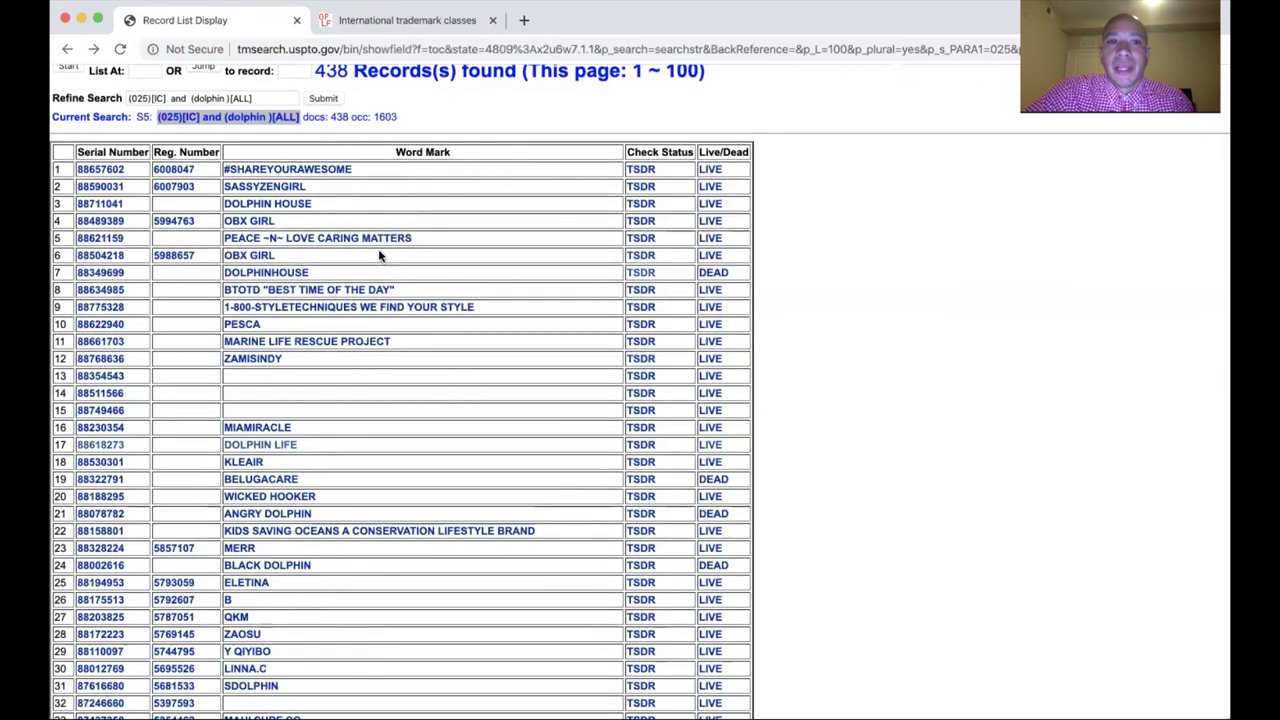
scroll(380, 255, down, 3)
scroll(380, 255, down, 3)
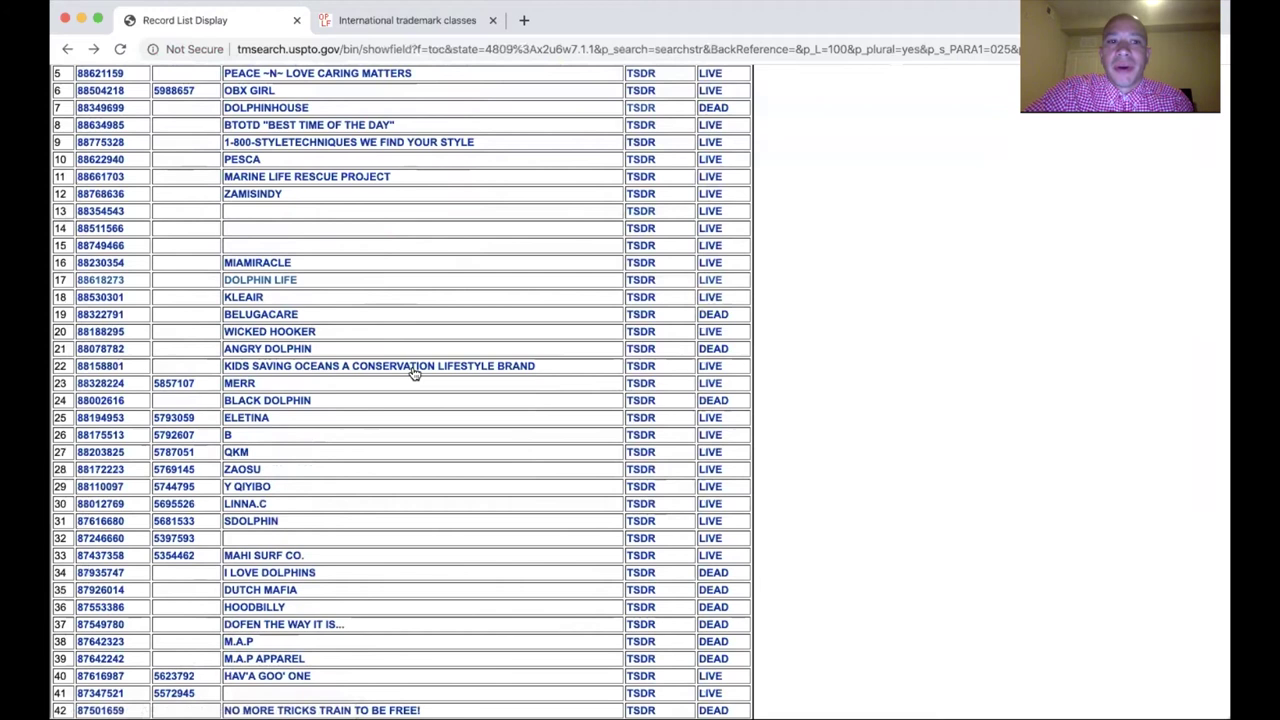
scroll(414, 371, down, 4)
scroll(297, 461, down, 5)
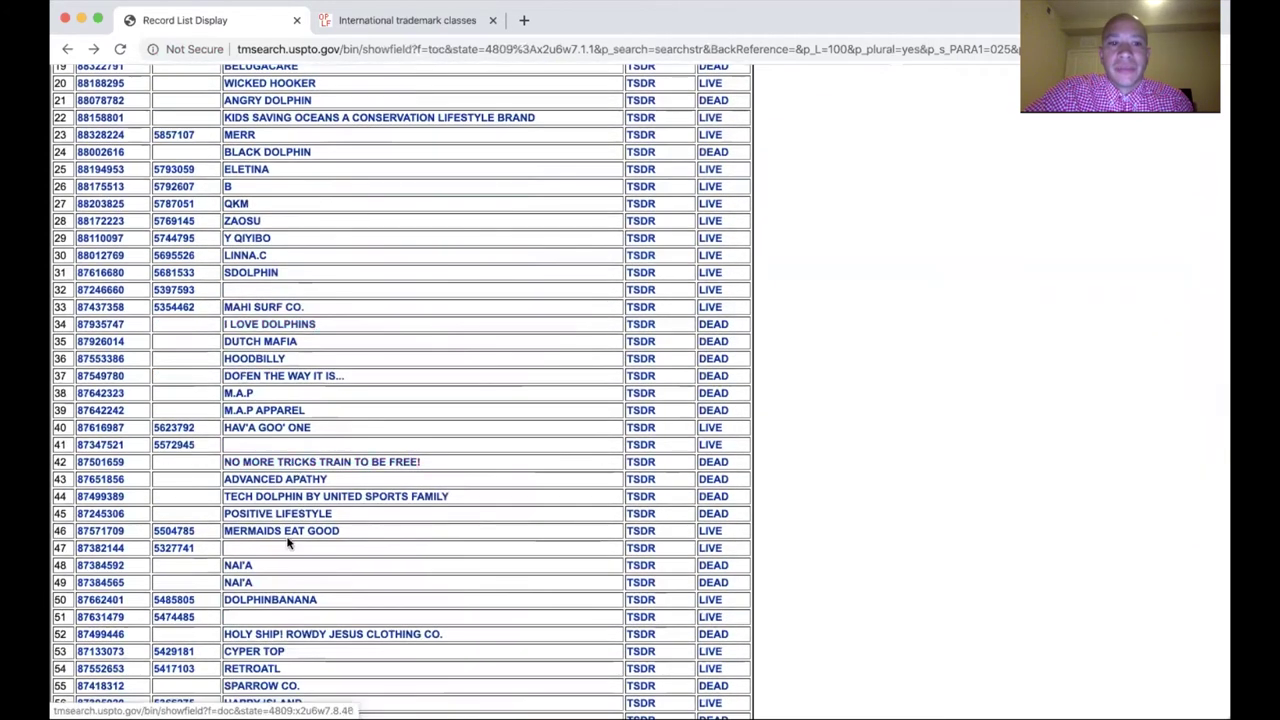
scroll(288, 541, down, 6)
scroll(288, 541, down, 10)
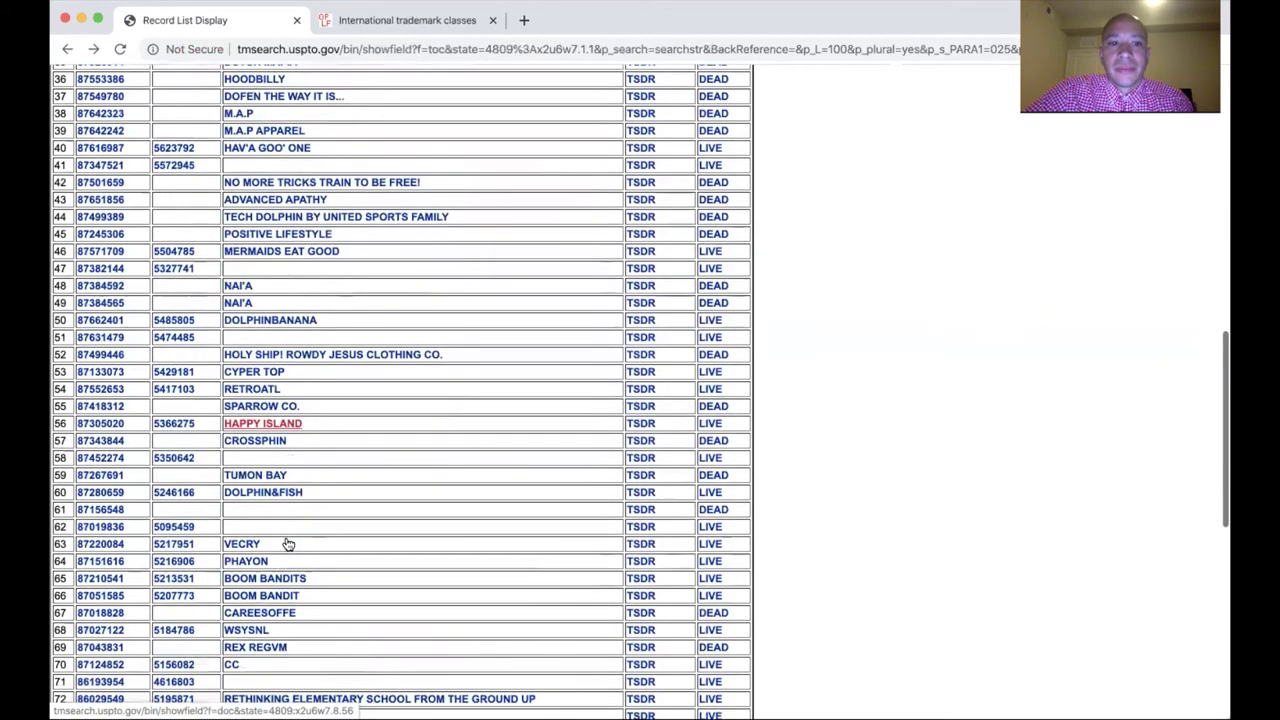
scroll(288, 541, down, 2)
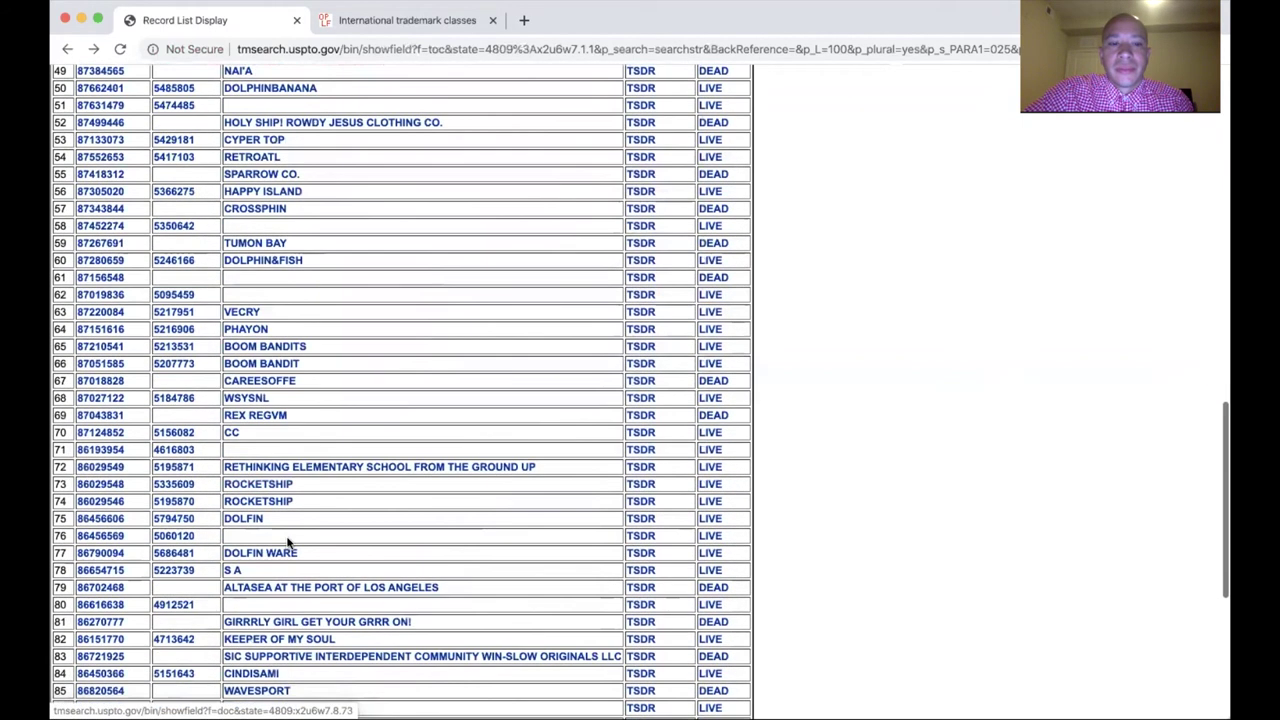
scroll(268, 560, down, 2)
scroll(268, 560, down, 4)
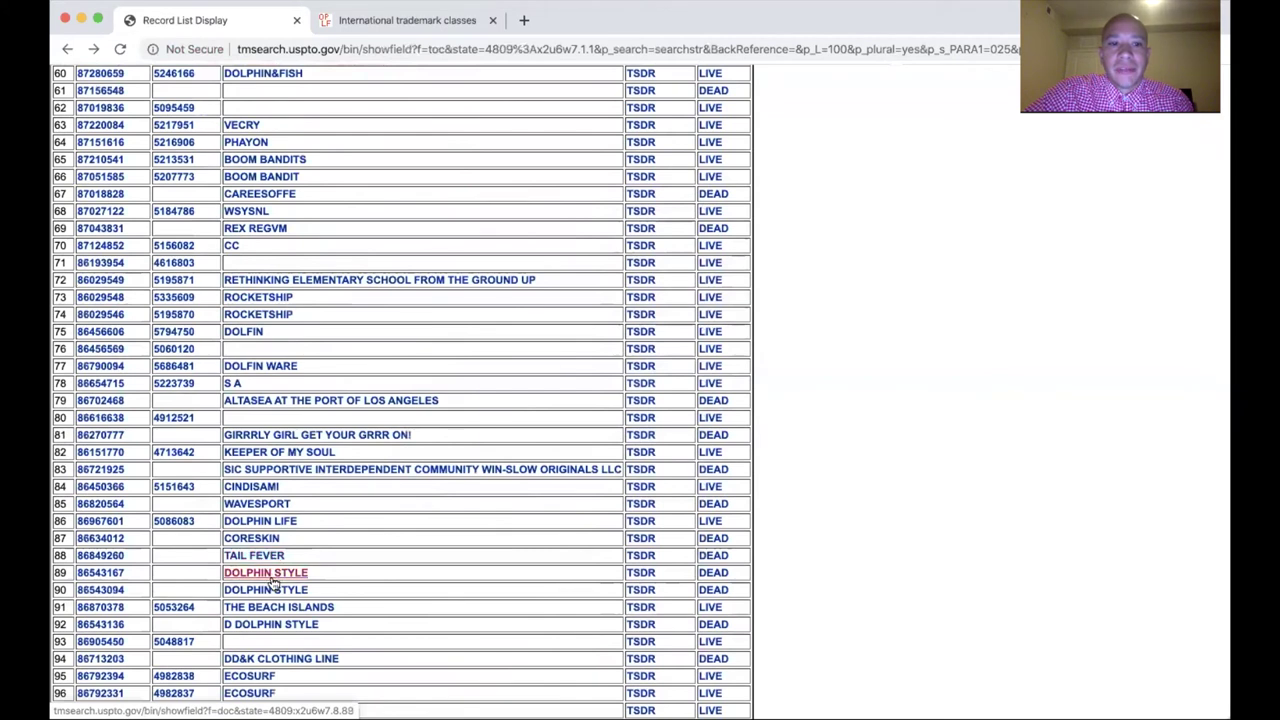
scroll(270, 570, down, 2)
scroll(290, 538, down, 3)
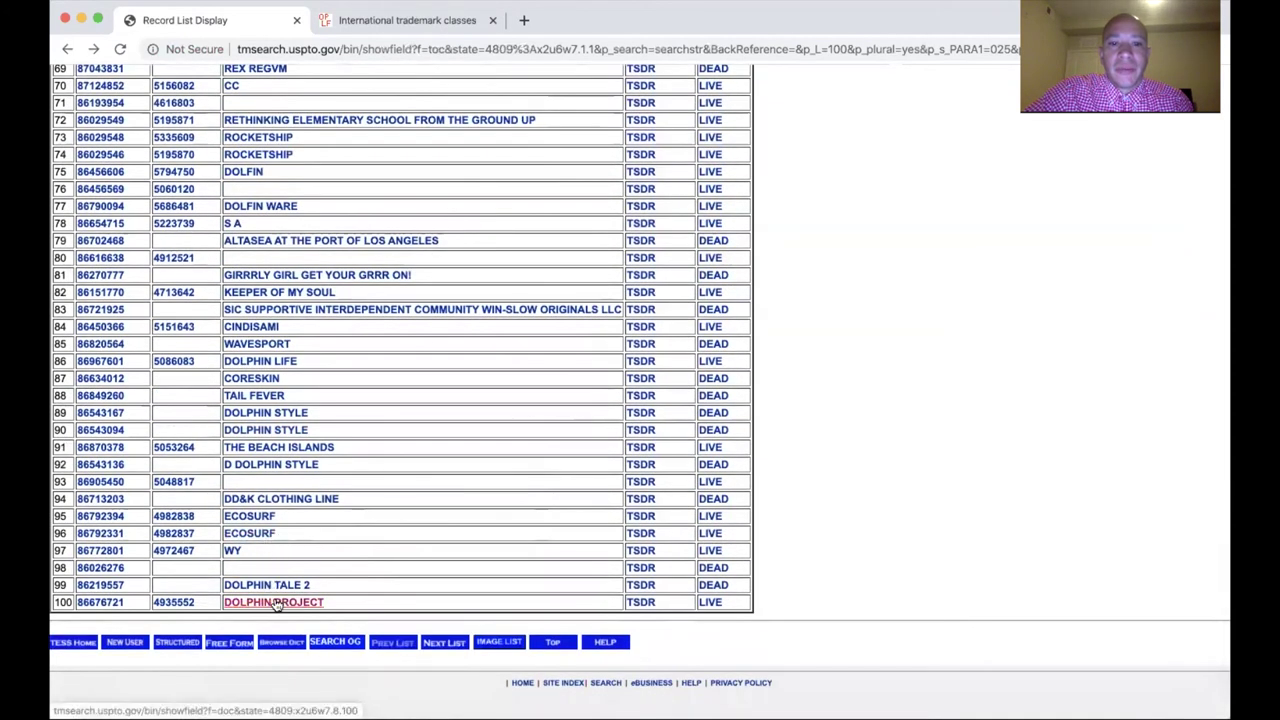
Open the DOLPHIN PROJECT record and examine its goods and services, filing basis, registration dates and owner
click(276, 602)
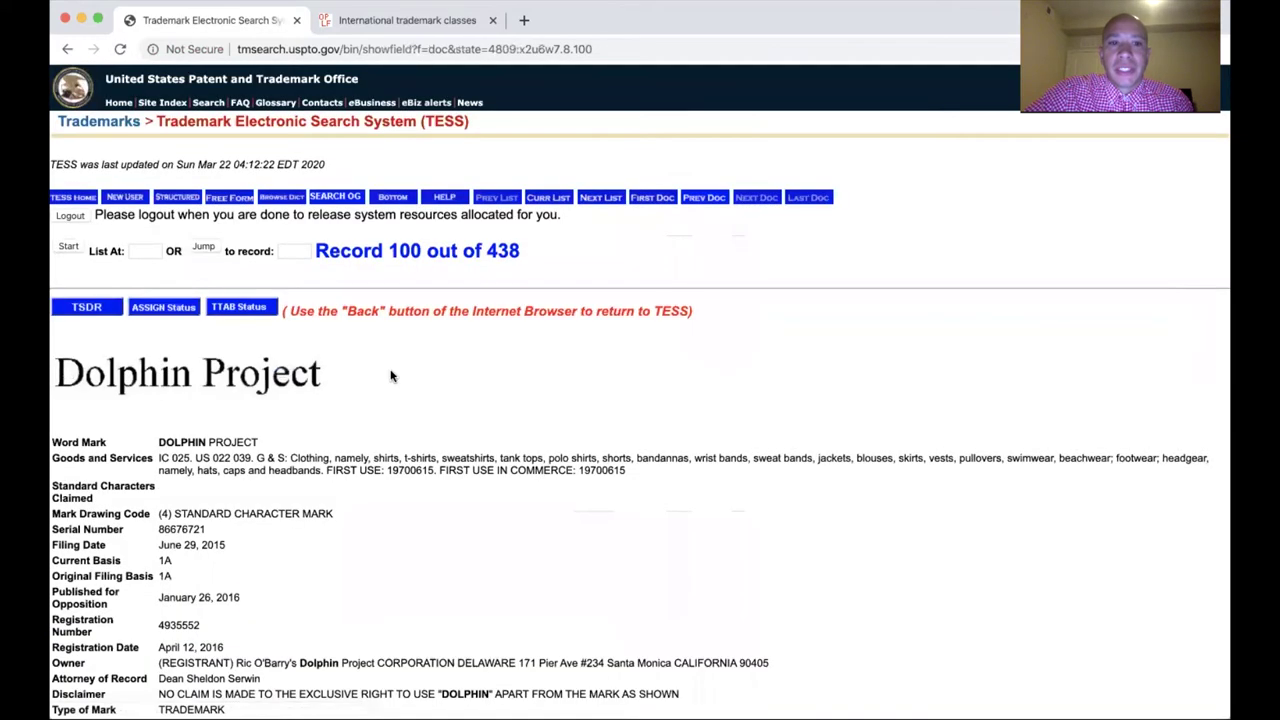
scroll(391, 376, down, 1)
scroll(391, 376, down, 2)
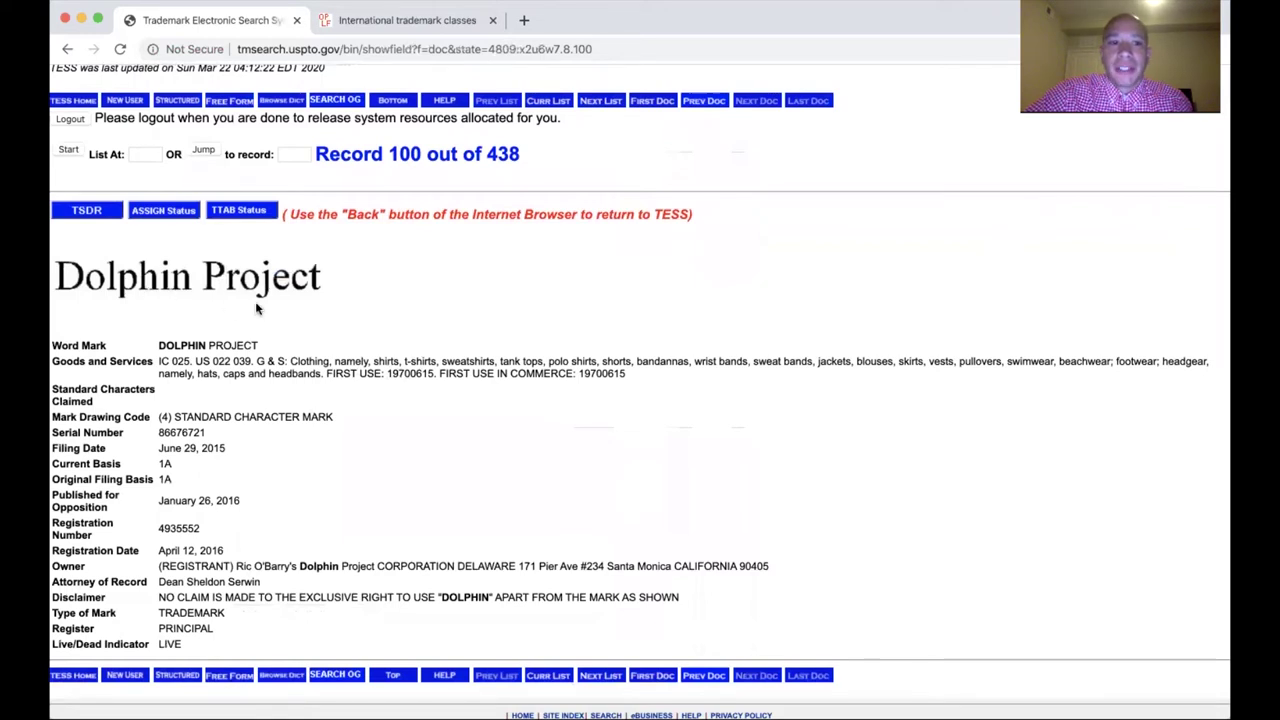
drag(165, 464, 178, 485)
click(178, 485)
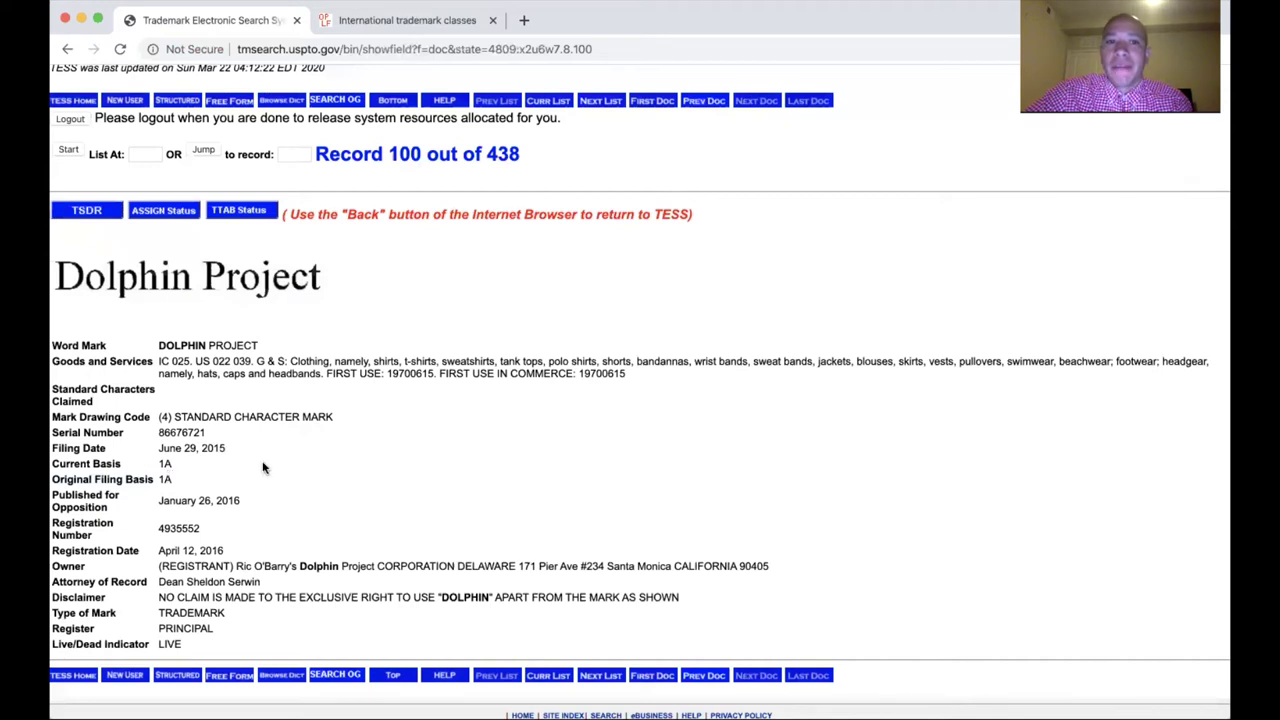
scroll(263, 467, down, 1)
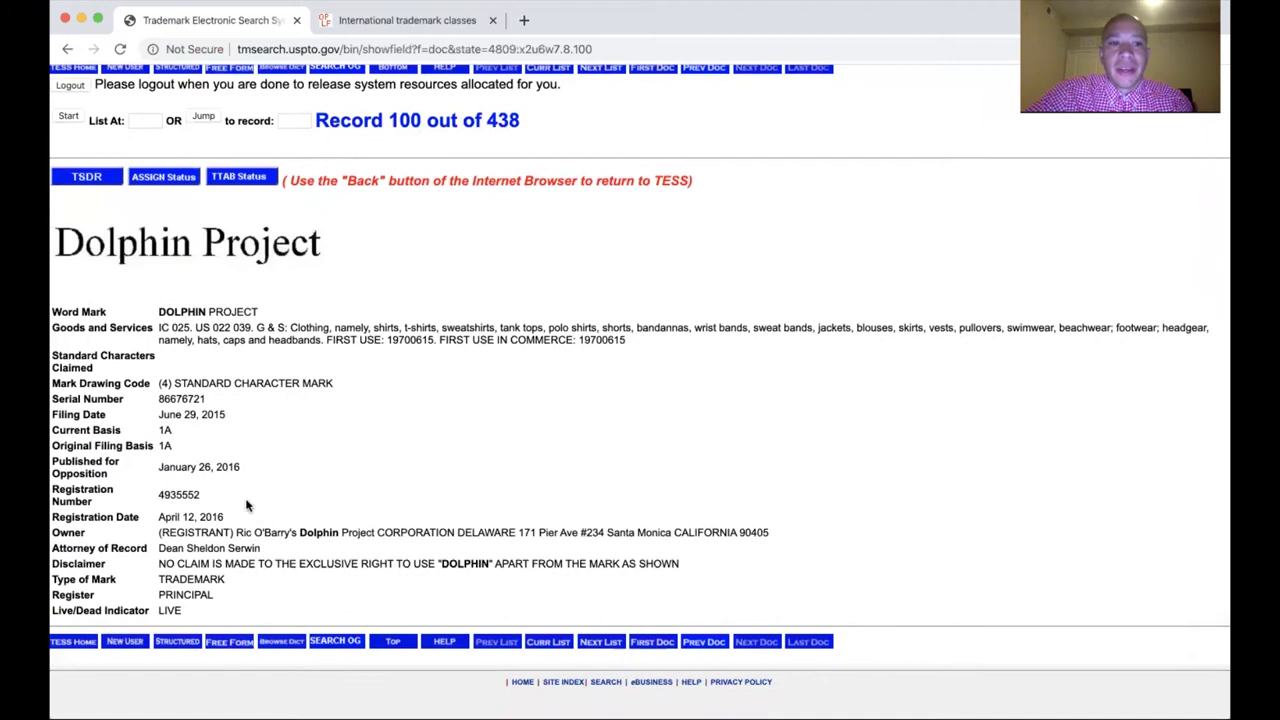
drag(237, 508, 288, 507)
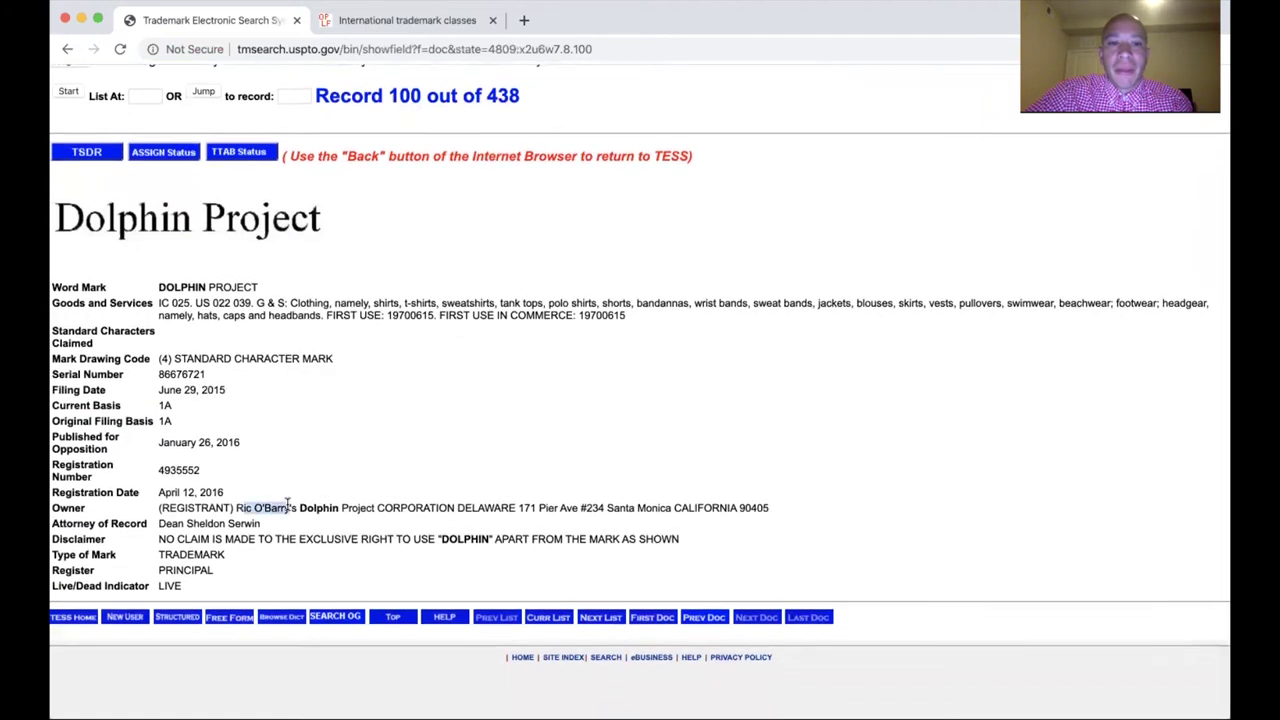
click(303, 477)
scroll(304, 477, down, 1)
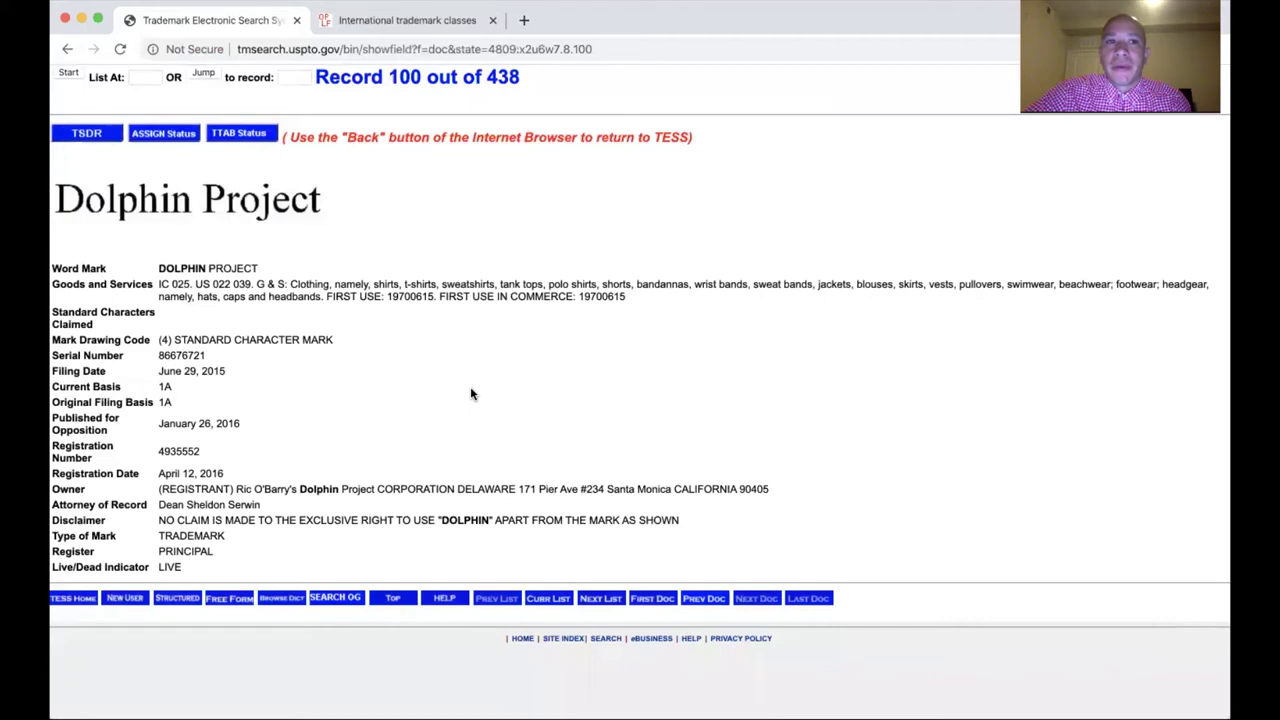
Open the TSDR status page for the DOLPHIN PROJECT mark and display its trademark documents
click(109, 137)
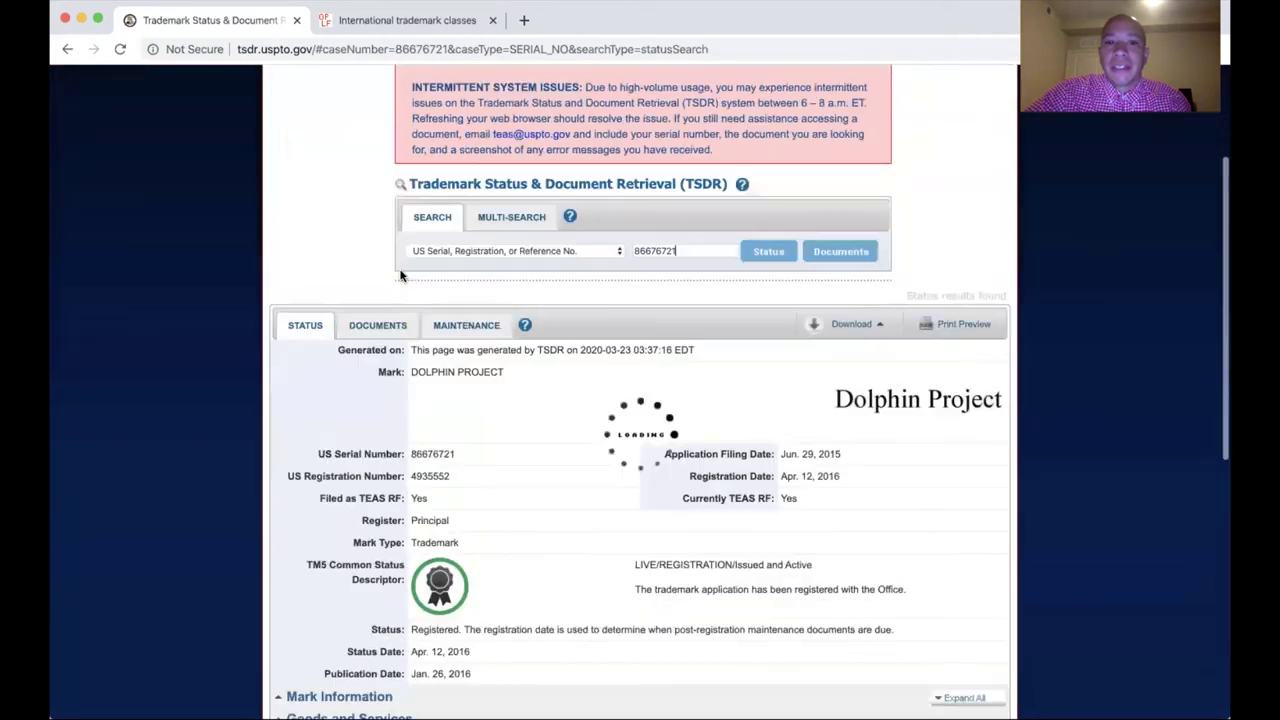
scroll(398, 270, down, 1)
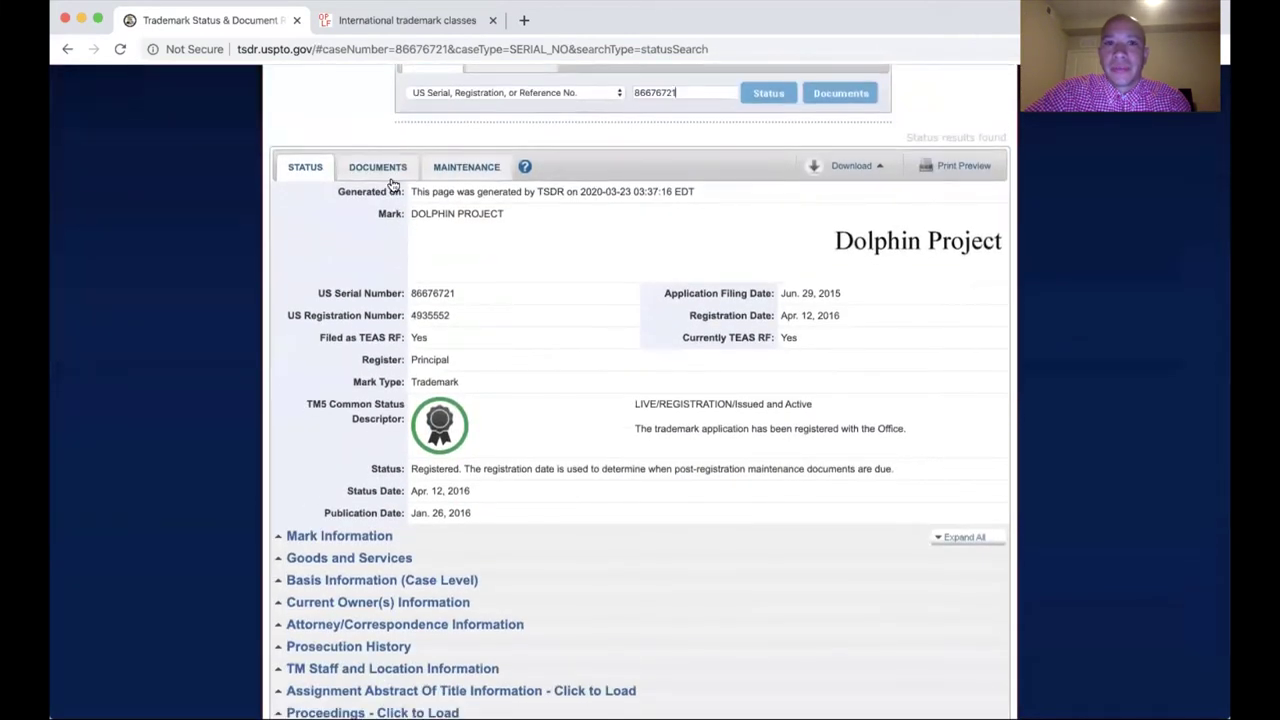
click(392, 178)
scroll(421, 241, down, 1)
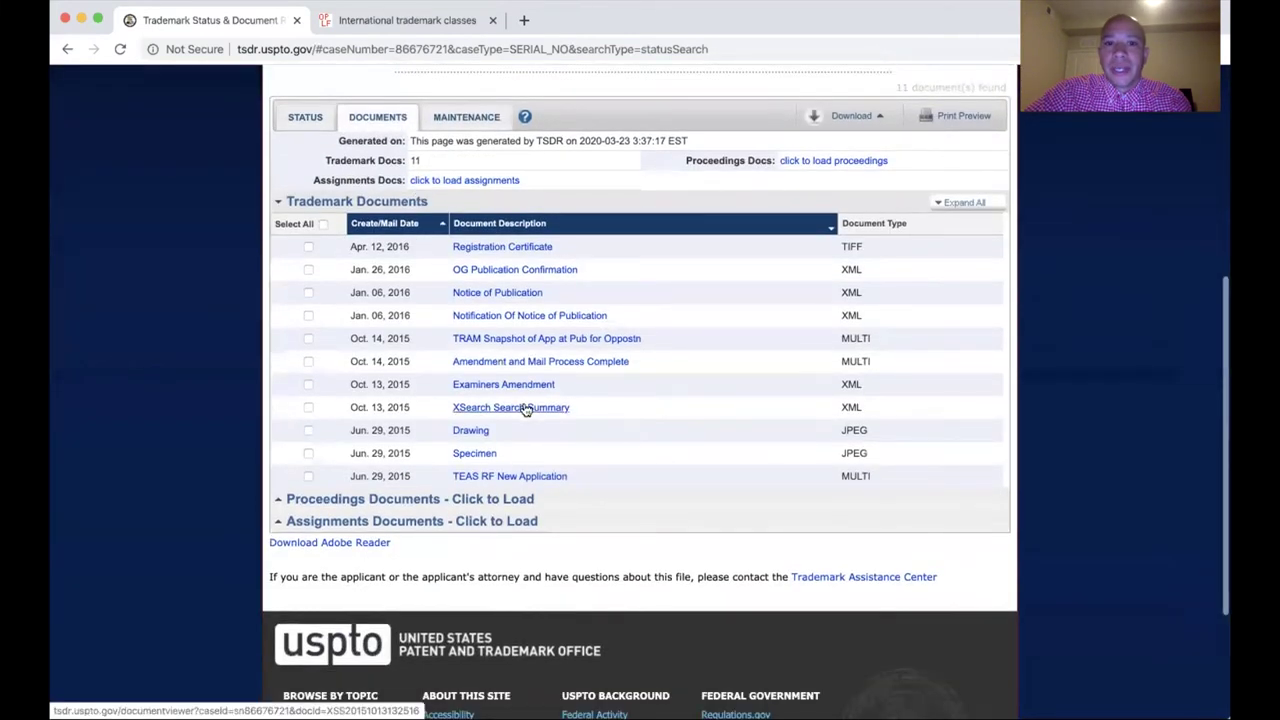
Open the Specimen document, examine the shirt's tag and printed mark, and close the case viewer
click(474, 453)
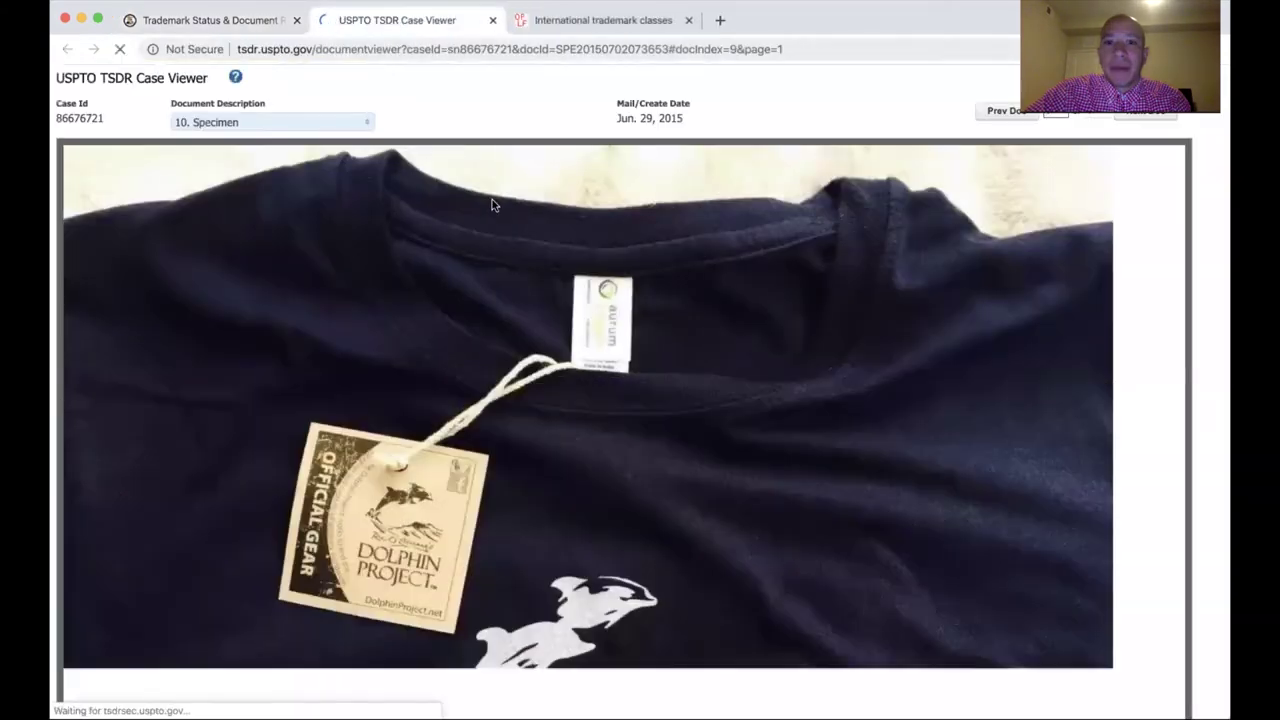
scroll(492, 205, down, 3)
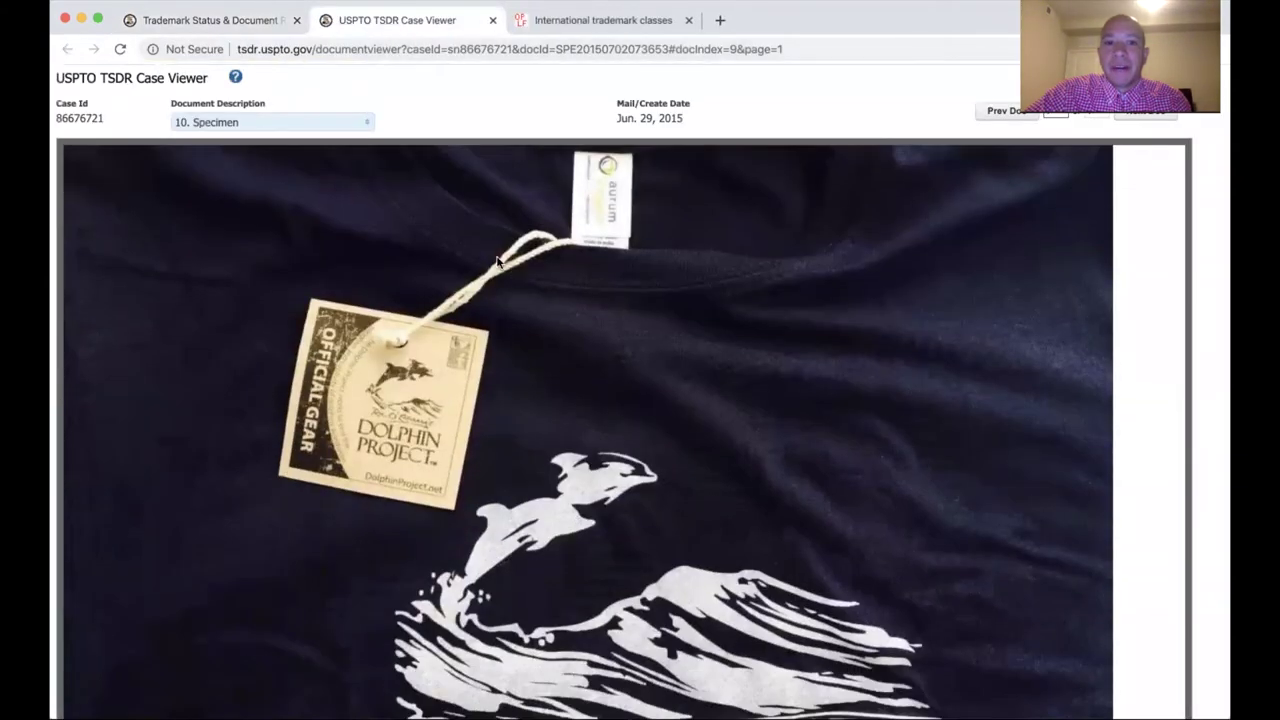
scroll(497, 262, down, 3)
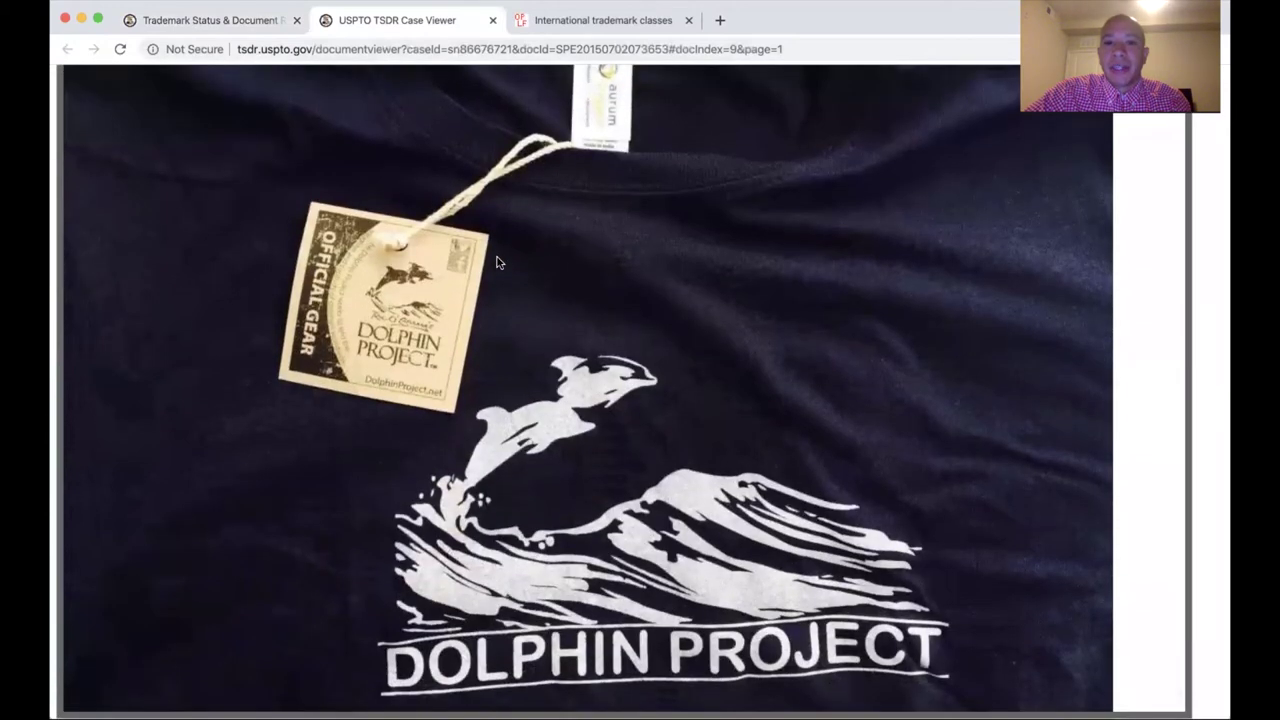
scroll(497, 262, up, 1)
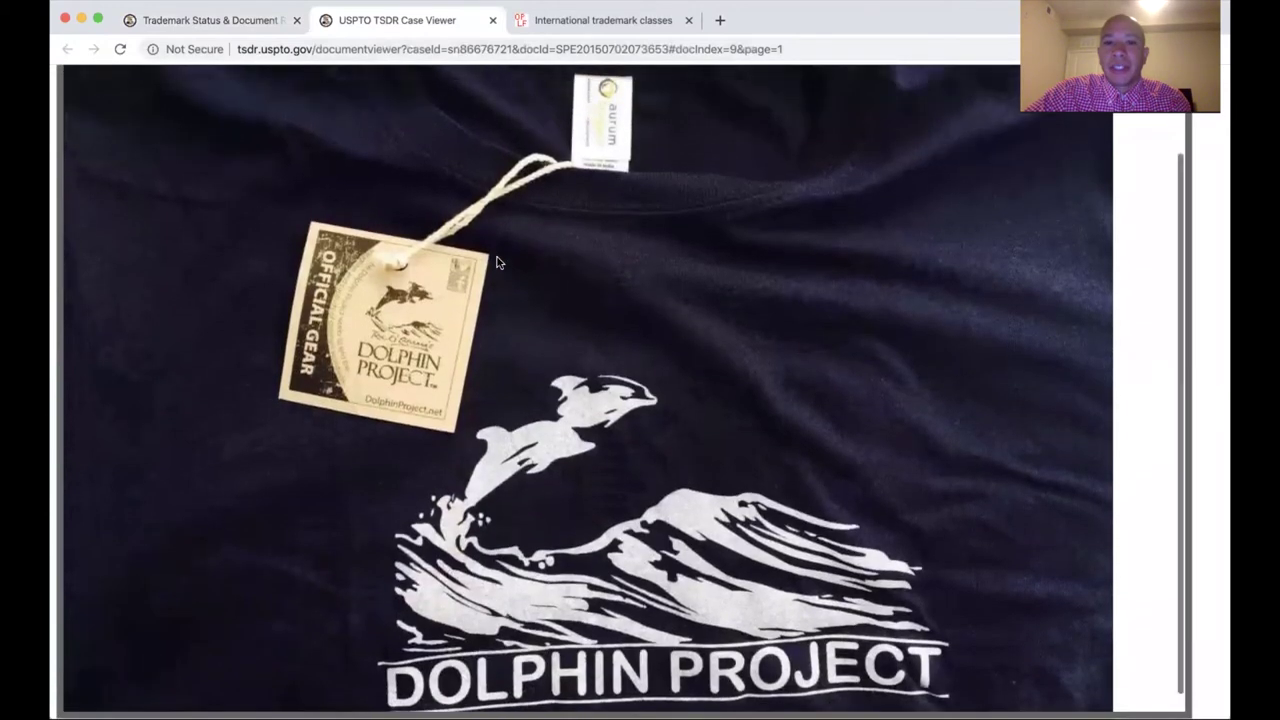
click(492, 21)
Go back to the record list, open the BLACK DOLPHIN record and read its filing details
scroll(487, 167, left, 5)
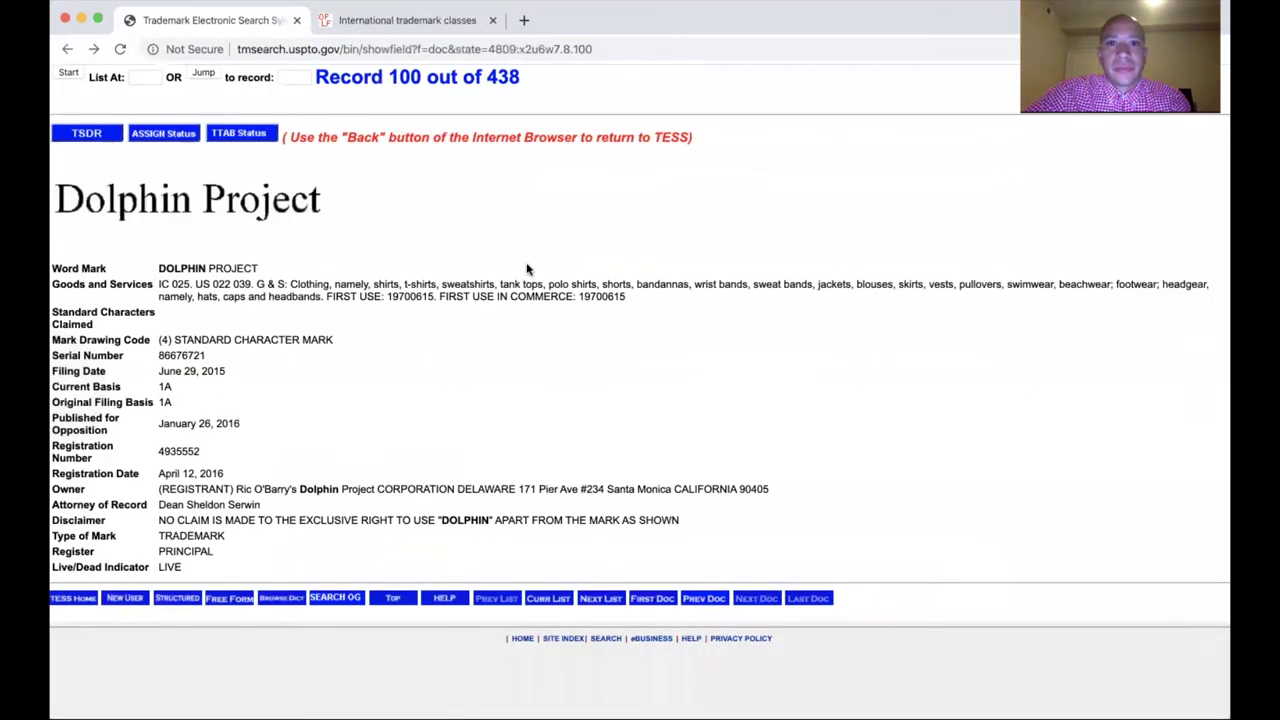
scroll(527, 268, left, 5)
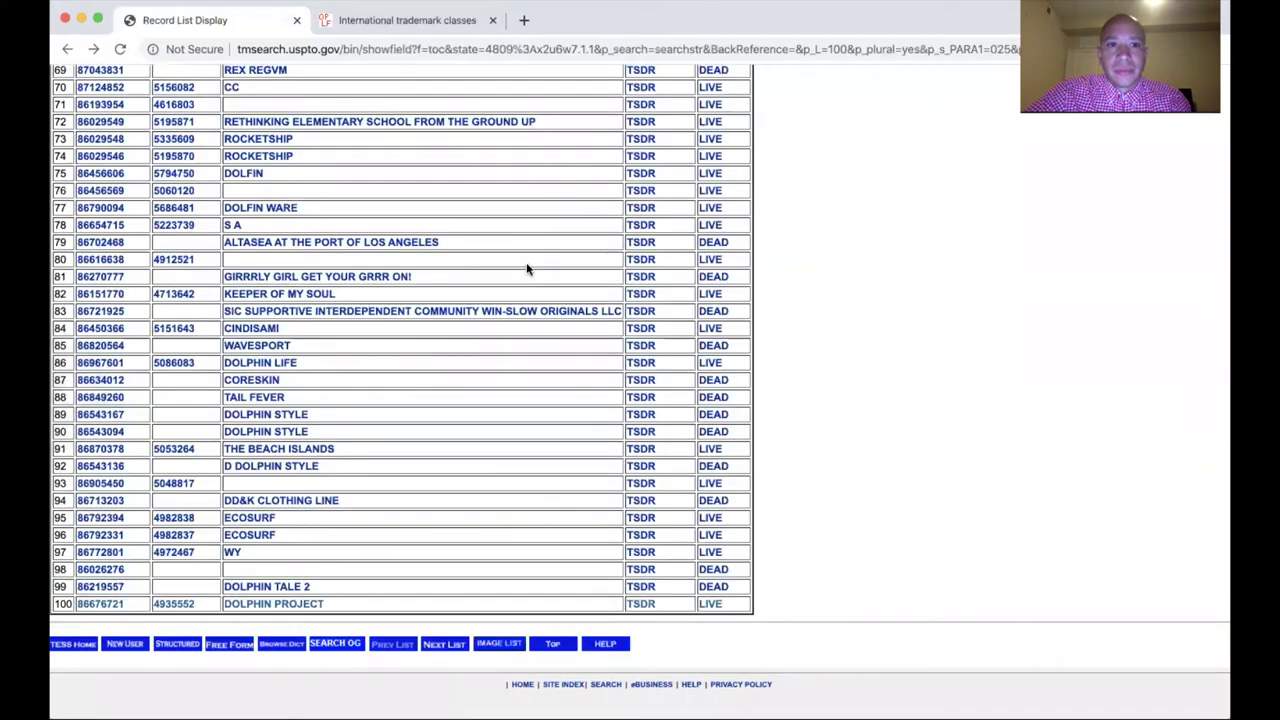
scroll(386, 343, up, 10)
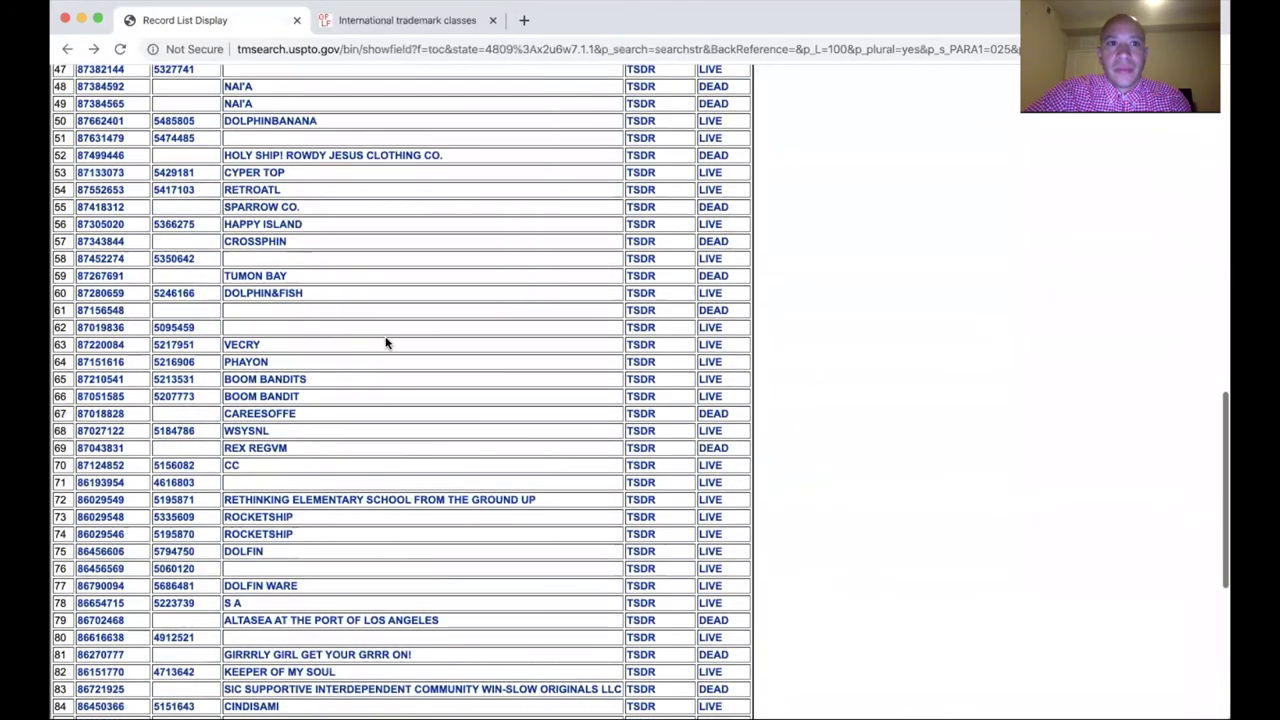
scroll(386, 343, up, 8)
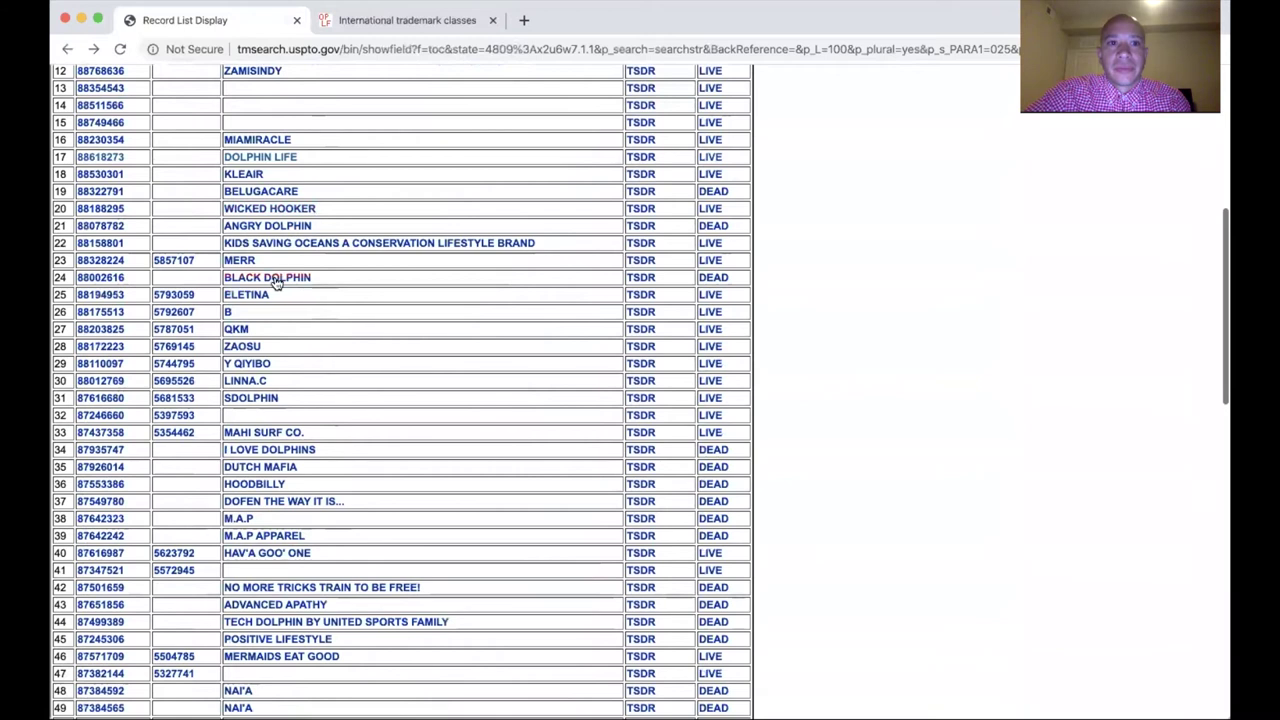
click(277, 284)
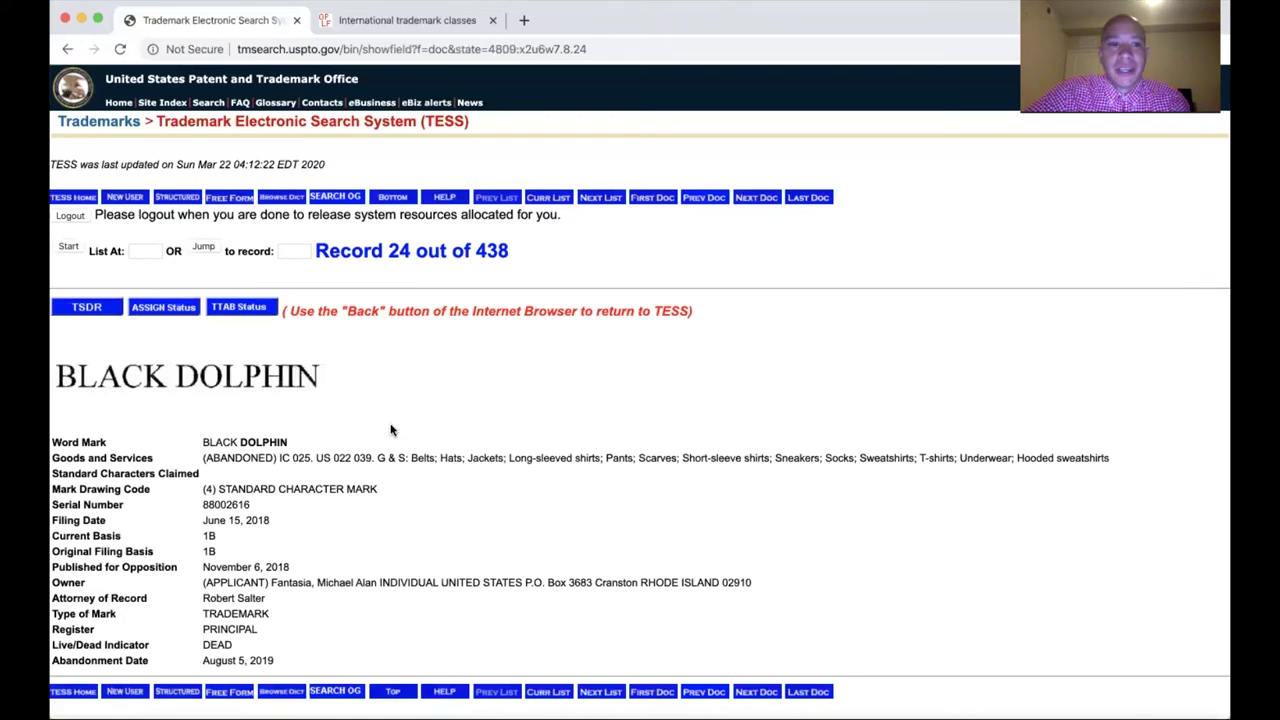
scroll(391, 430, down, 2)
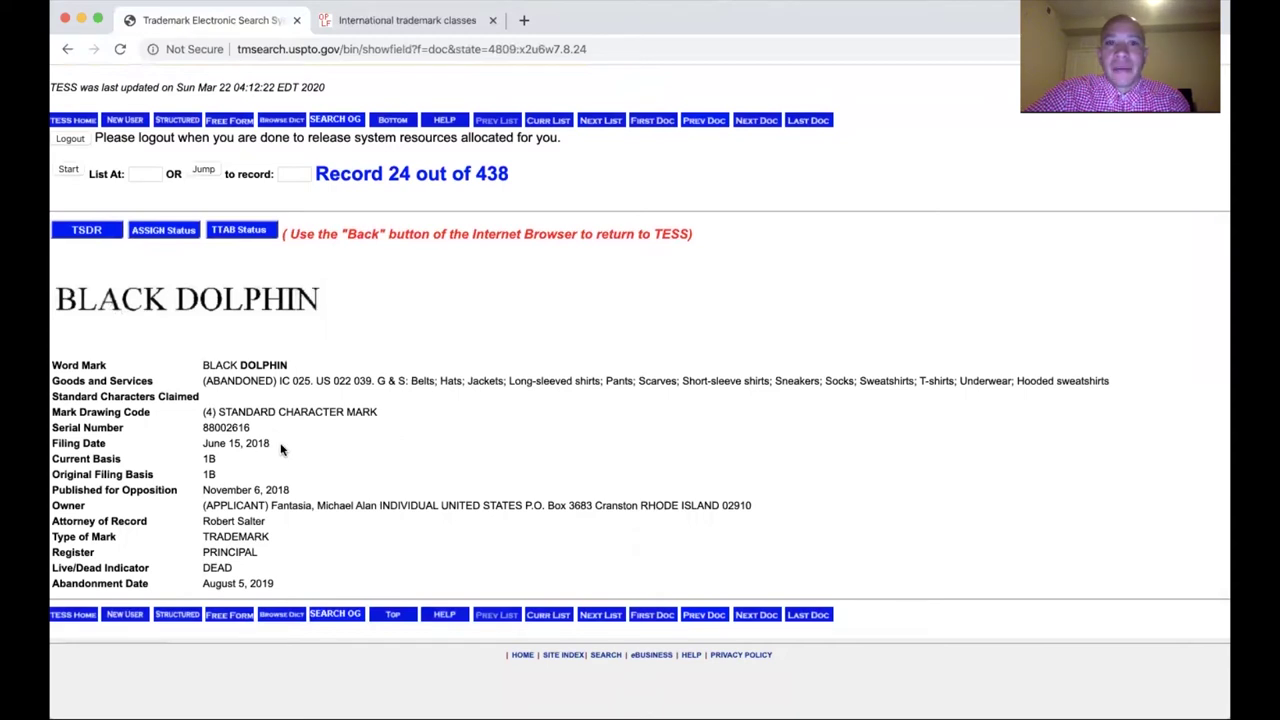
scroll(281, 449, down, 1)
Open the BLACK DOLPHIN mark in TSDR and review its status explanation and its list of trademark documents
click(76, 213)
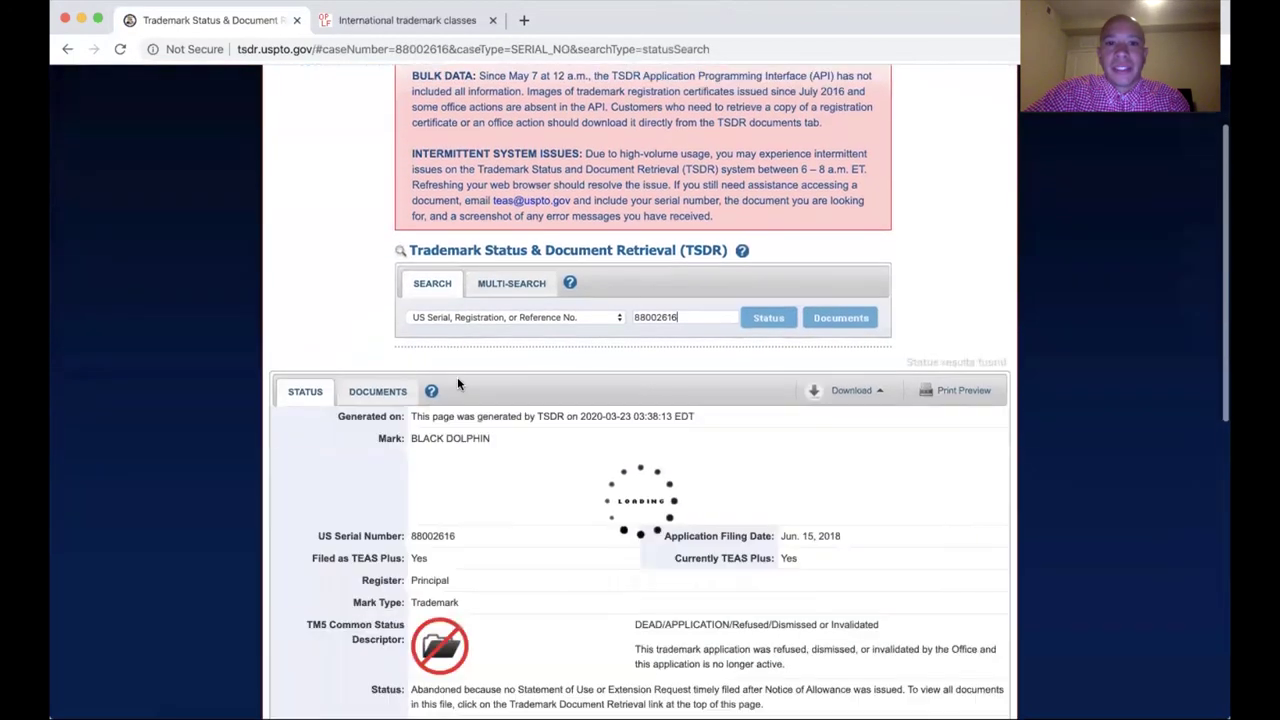
scroll(486, 420, down, 2)
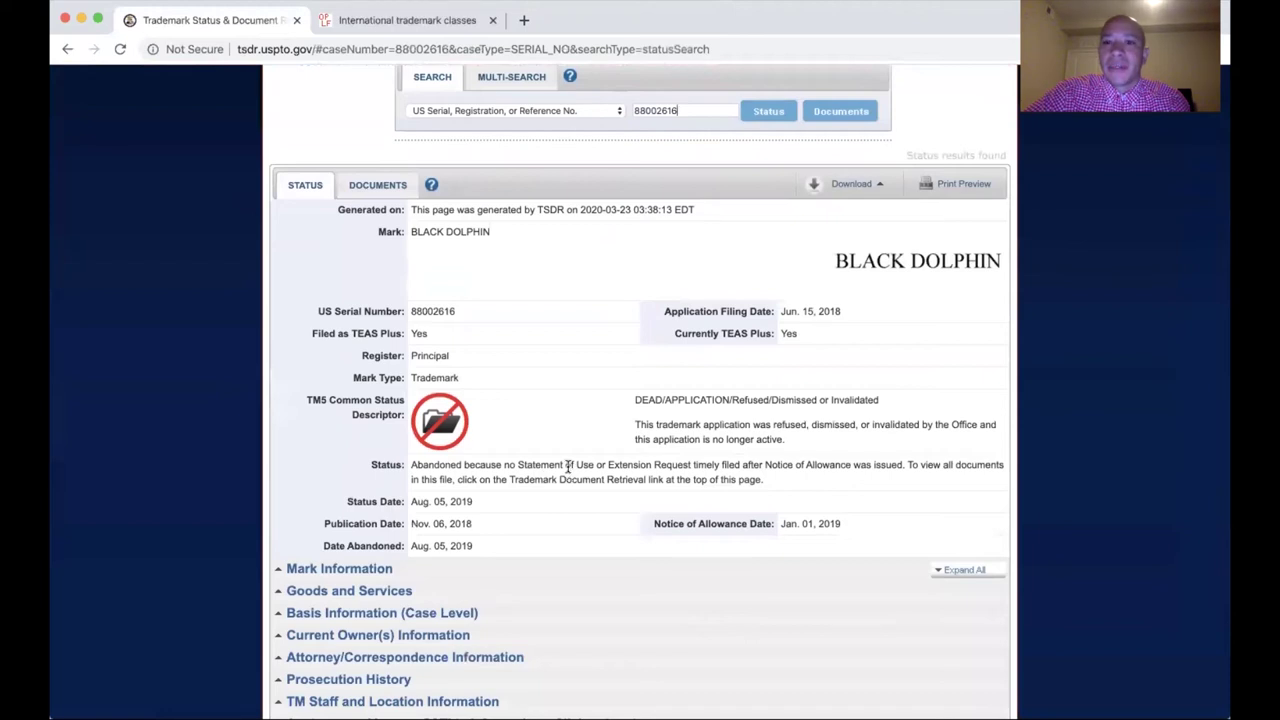
click(377, 183)
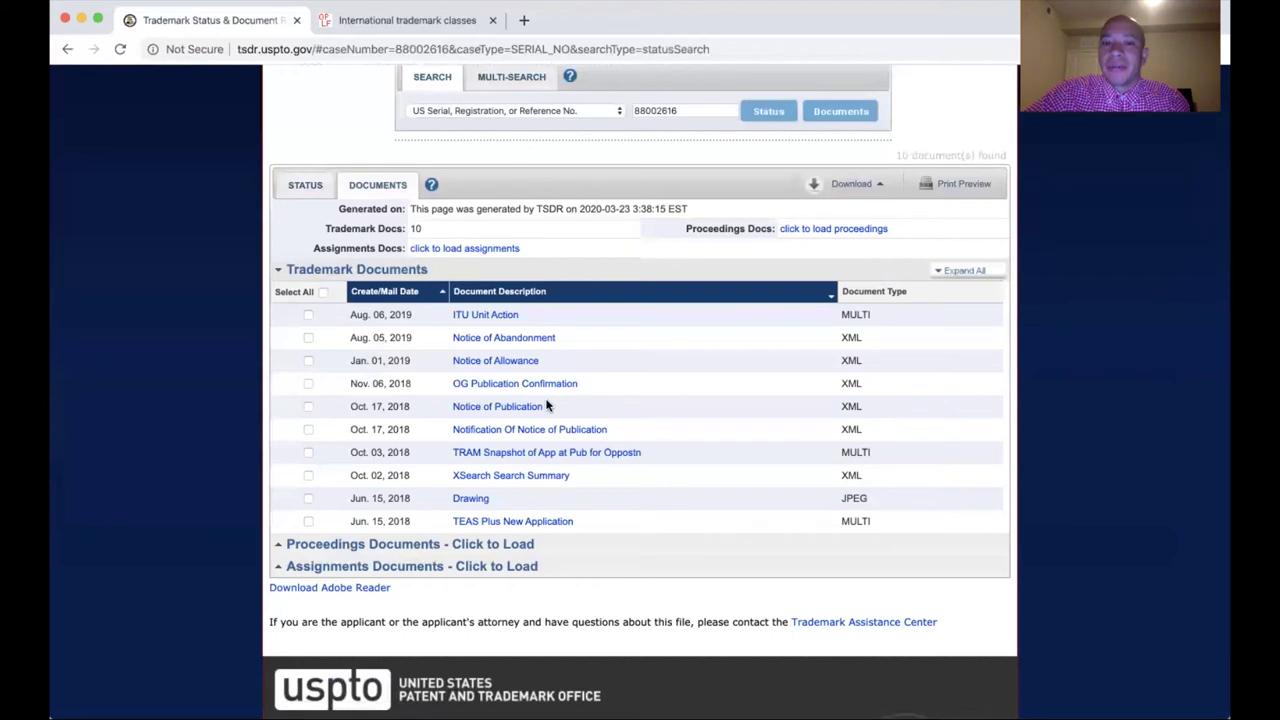
scroll(455, 291, left, 5)
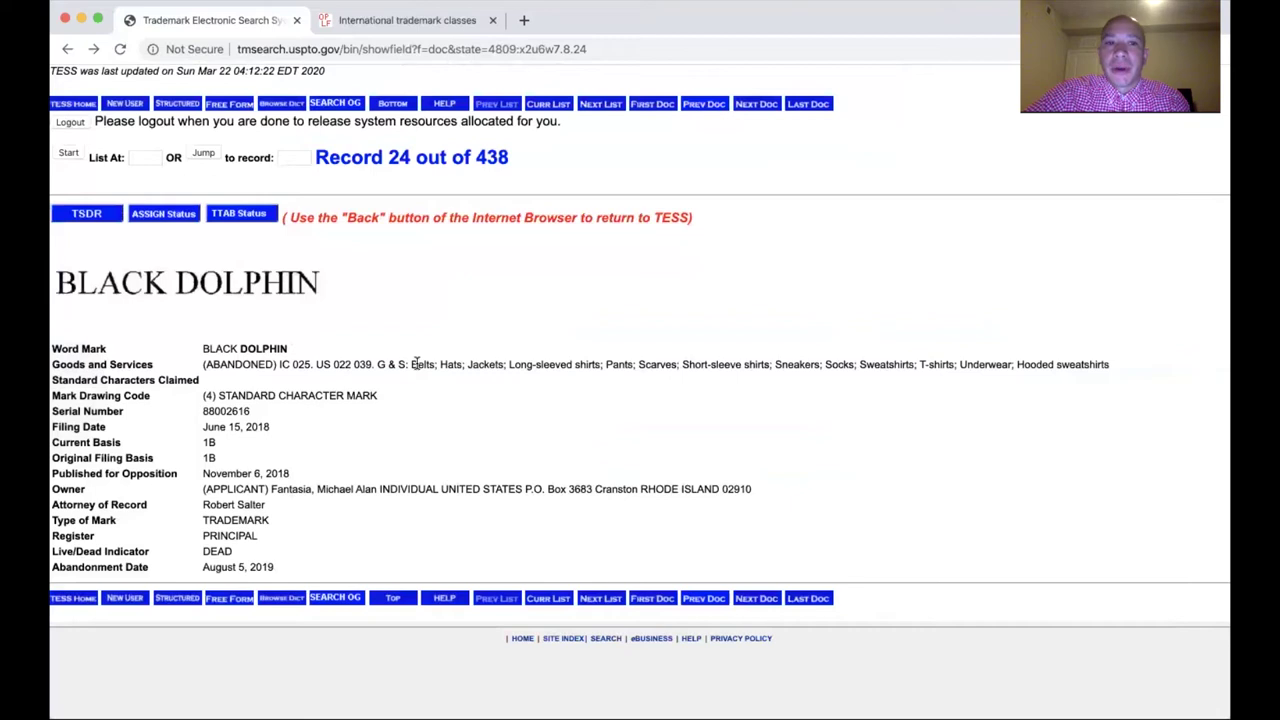
scroll(416, 364, right, 5)
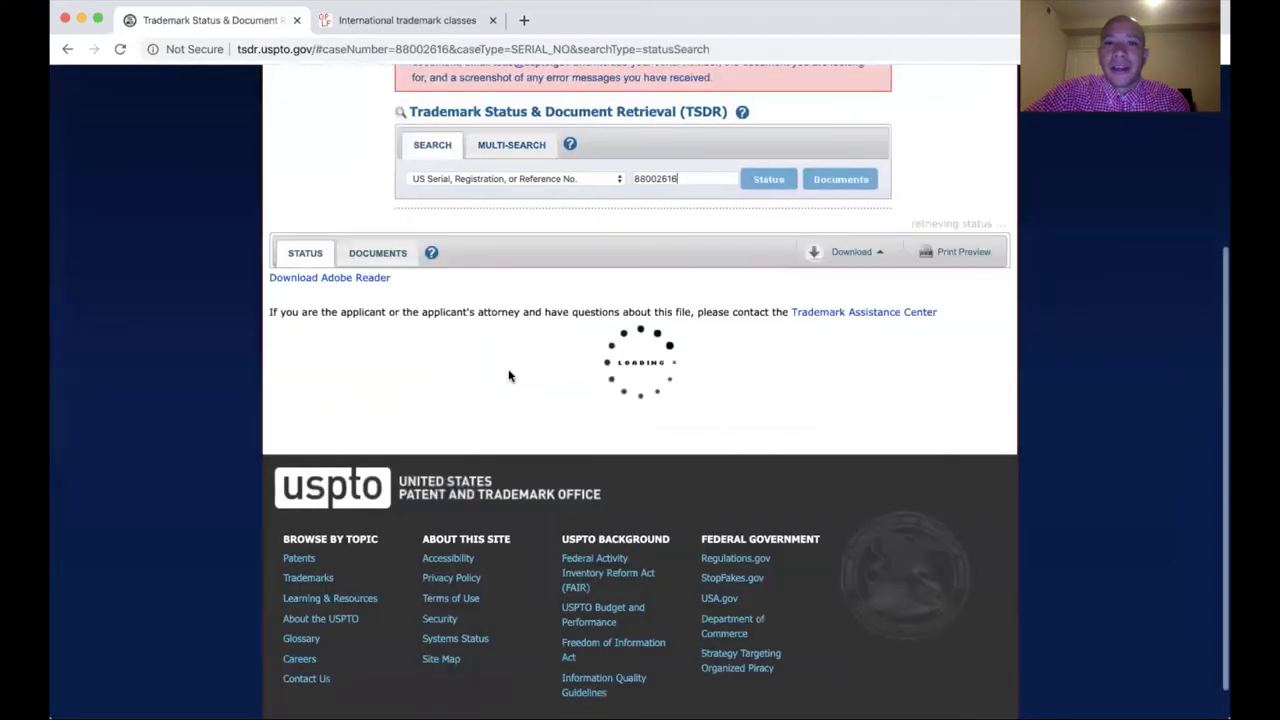
Review the BLACK DOLPHIN application's abandonment status in TSDR and return to the dolphin record list
scroll(486, 428, down, 2)
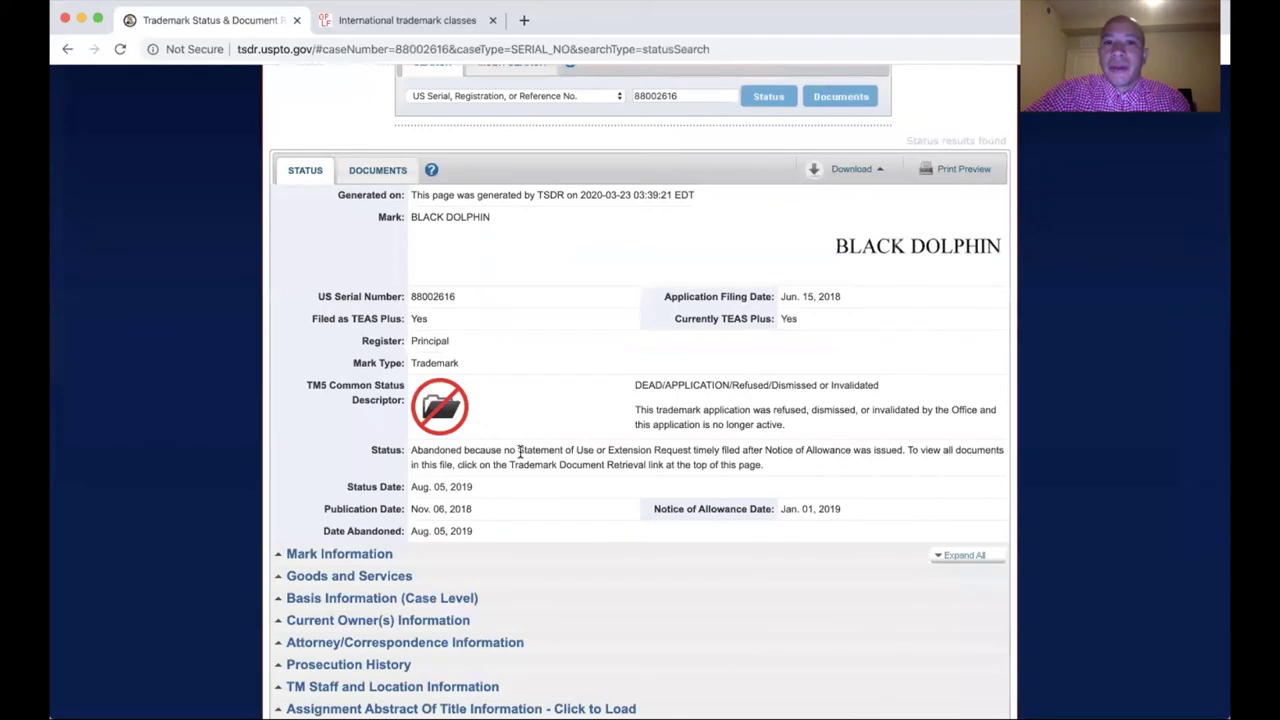
scroll(519, 452, left, 5)
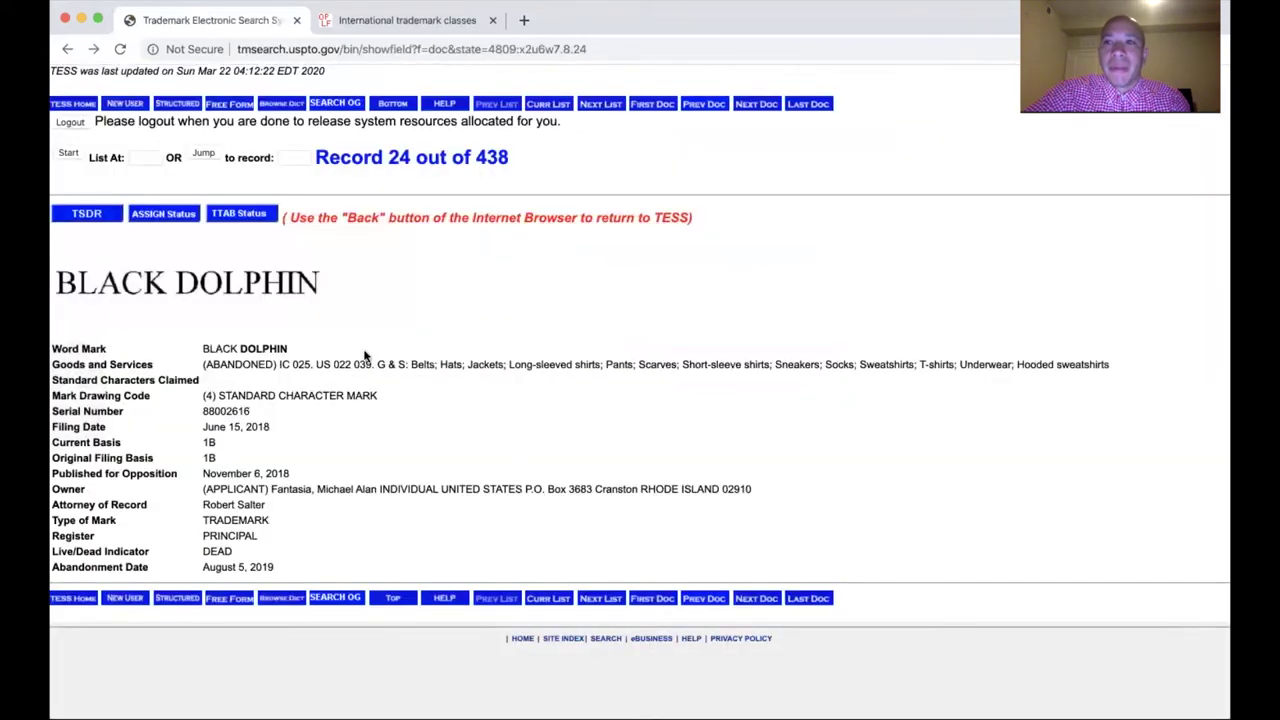
scroll(364, 355, left, 5)
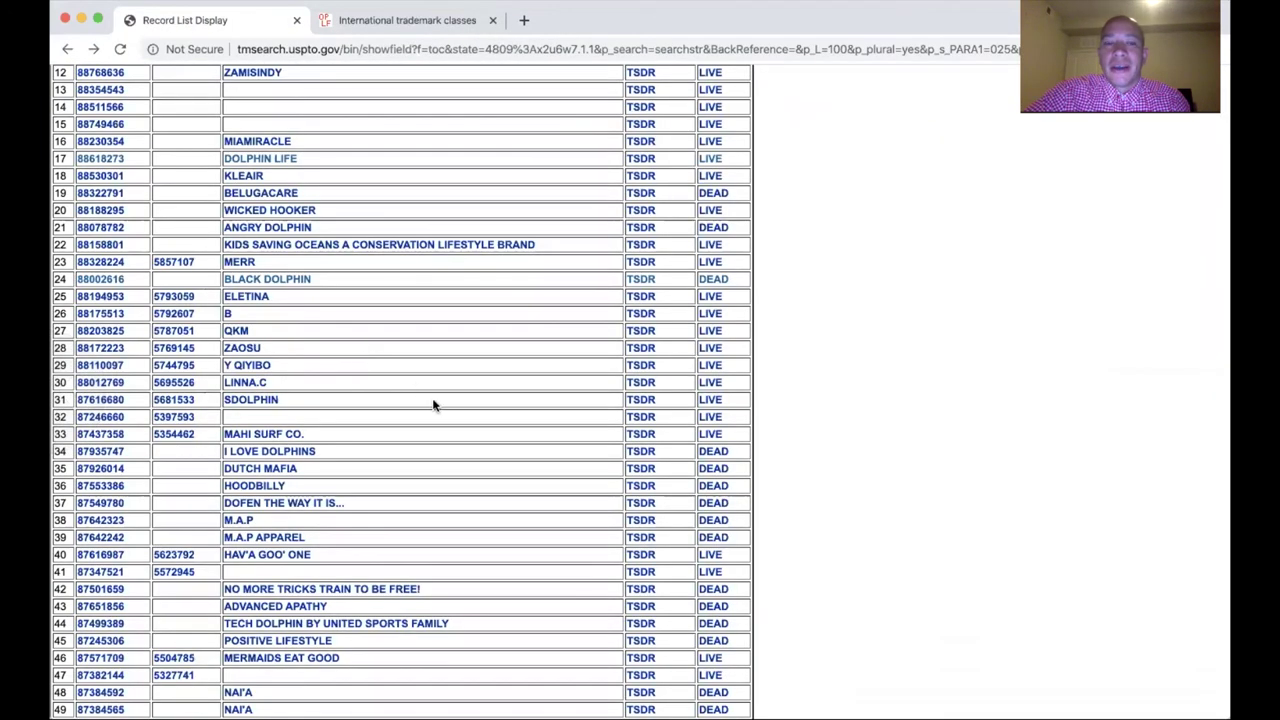
scroll(433, 405, up, 3)
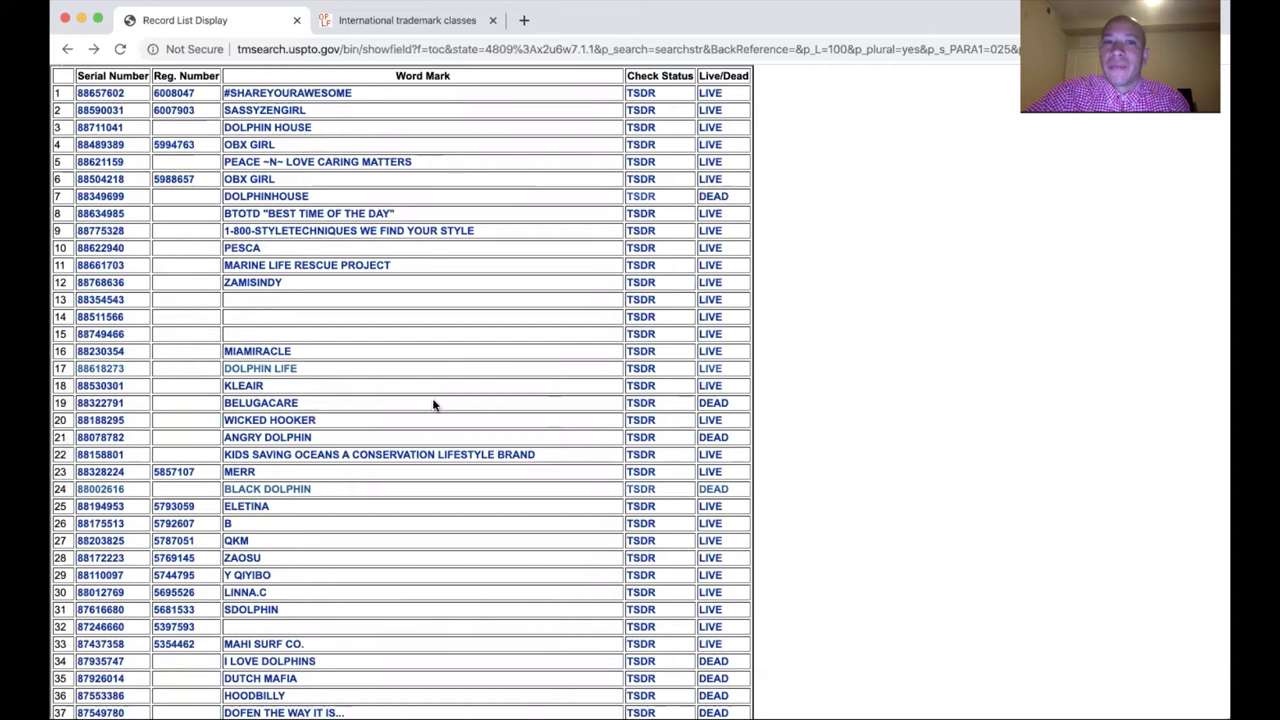
Search International Class 025 for "dolphin wave" in all fields and browse the resulting word marks
scroll(433, 404, left, 5)
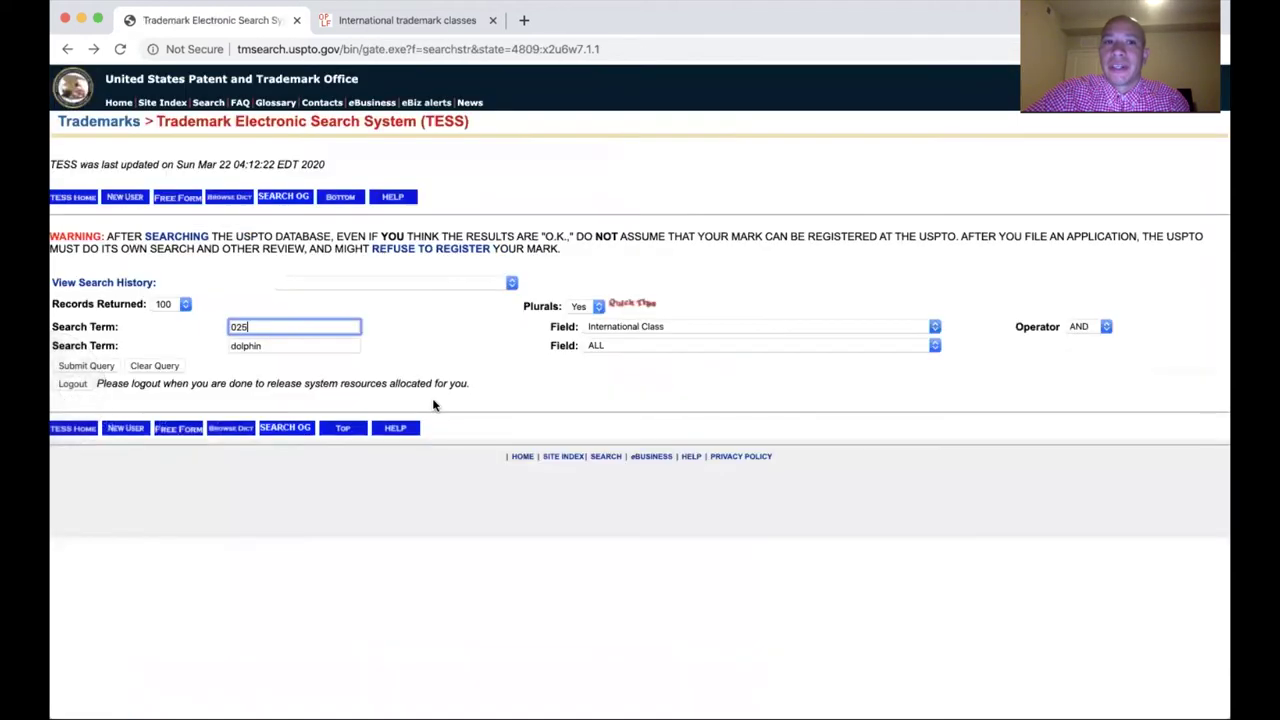
click(276, 345)
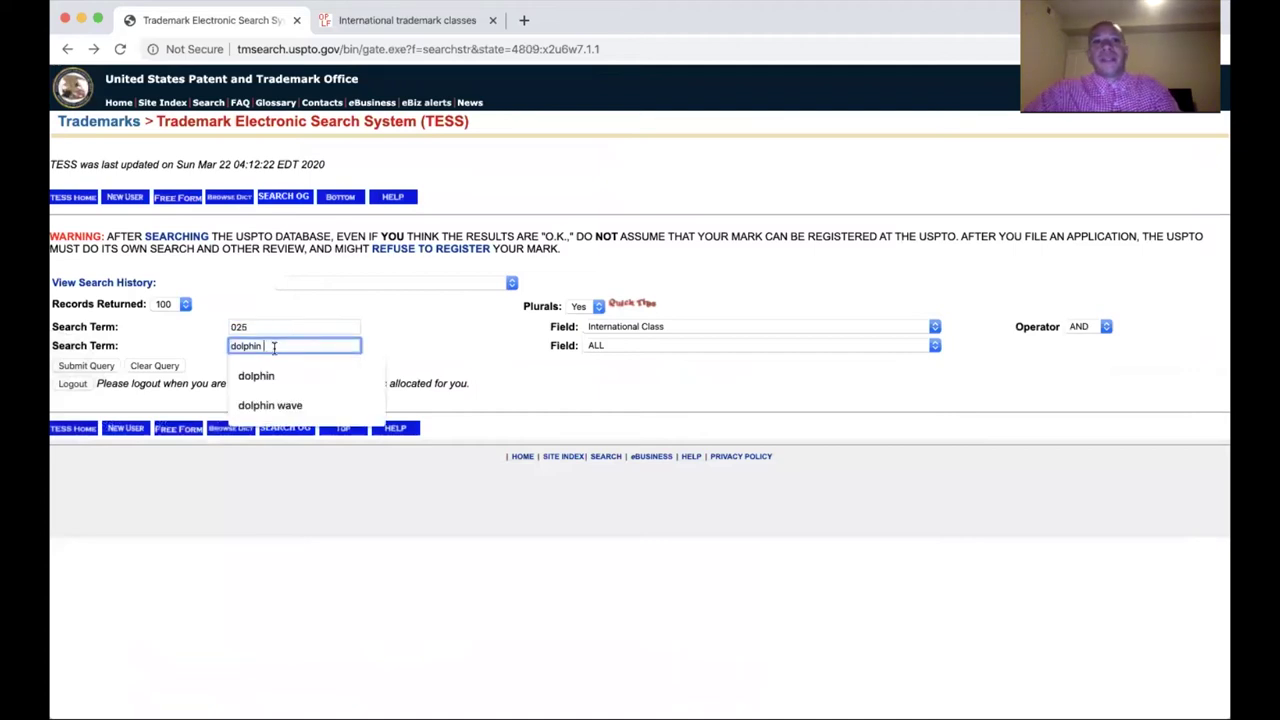
text(wave)
key(Return)
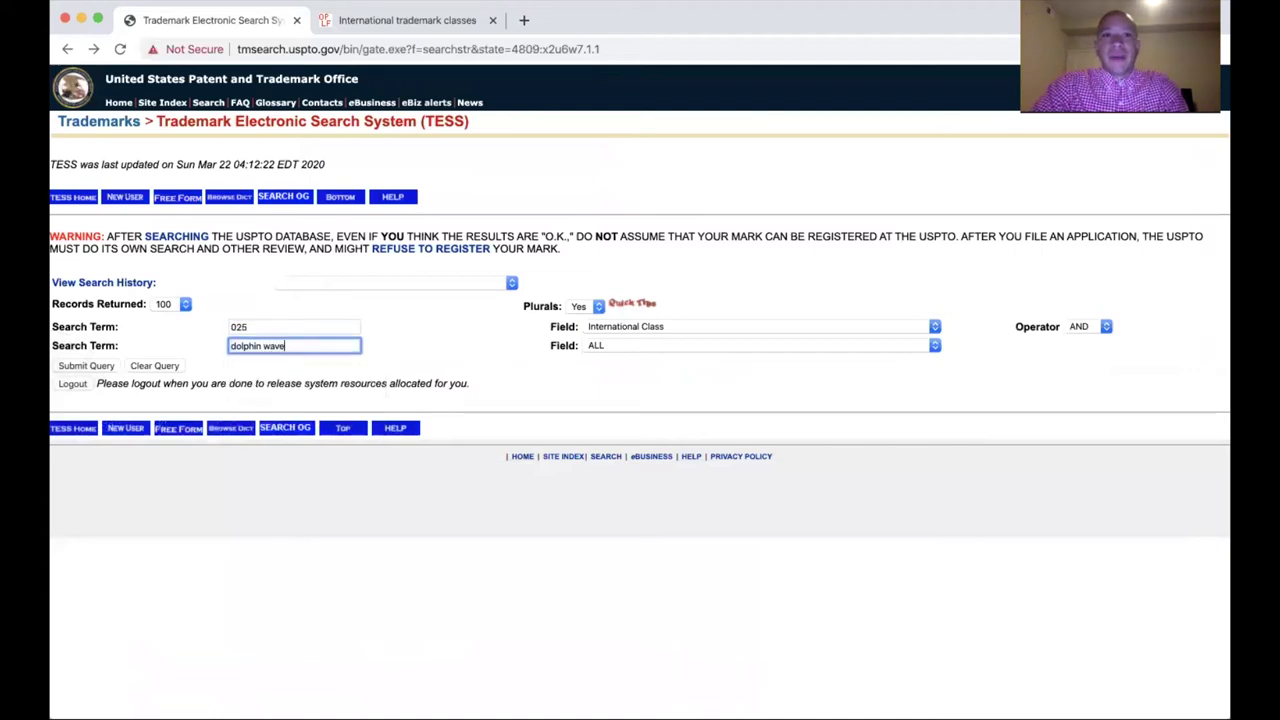
scroll(318, 354, down, 2)
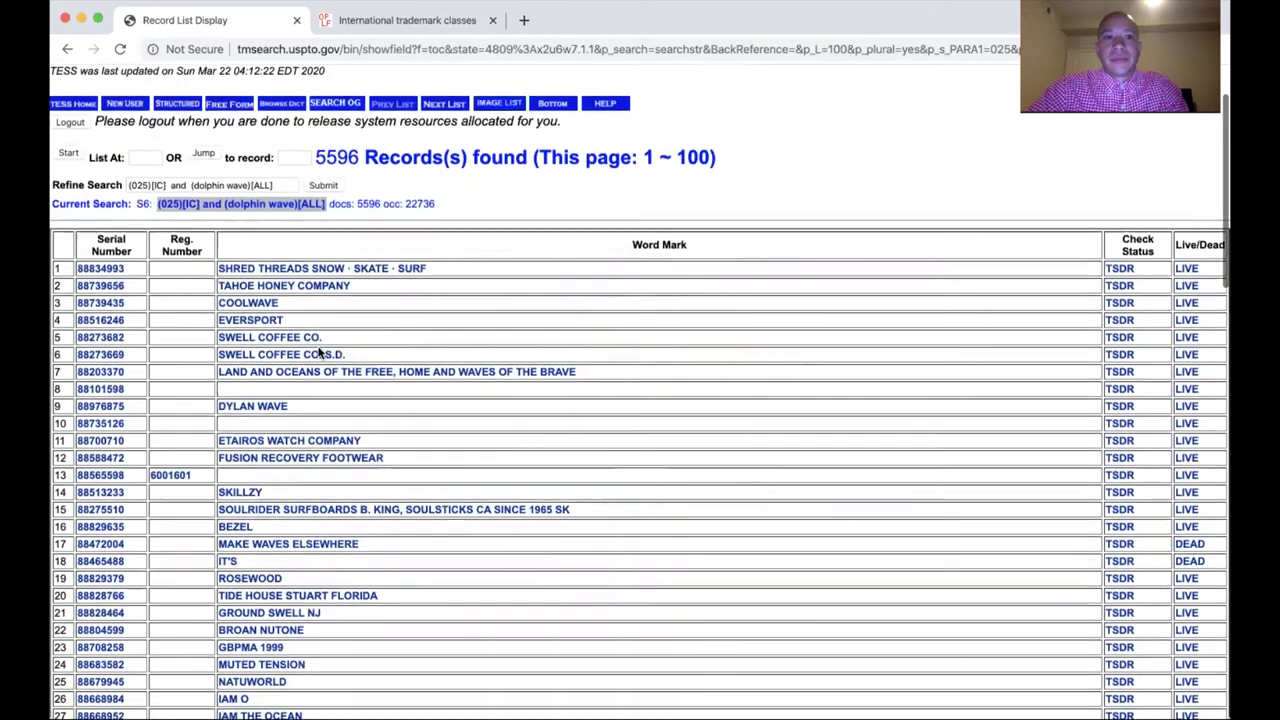
scroll(318, 354, down, 2)
scroll(318, 354, down, 1)
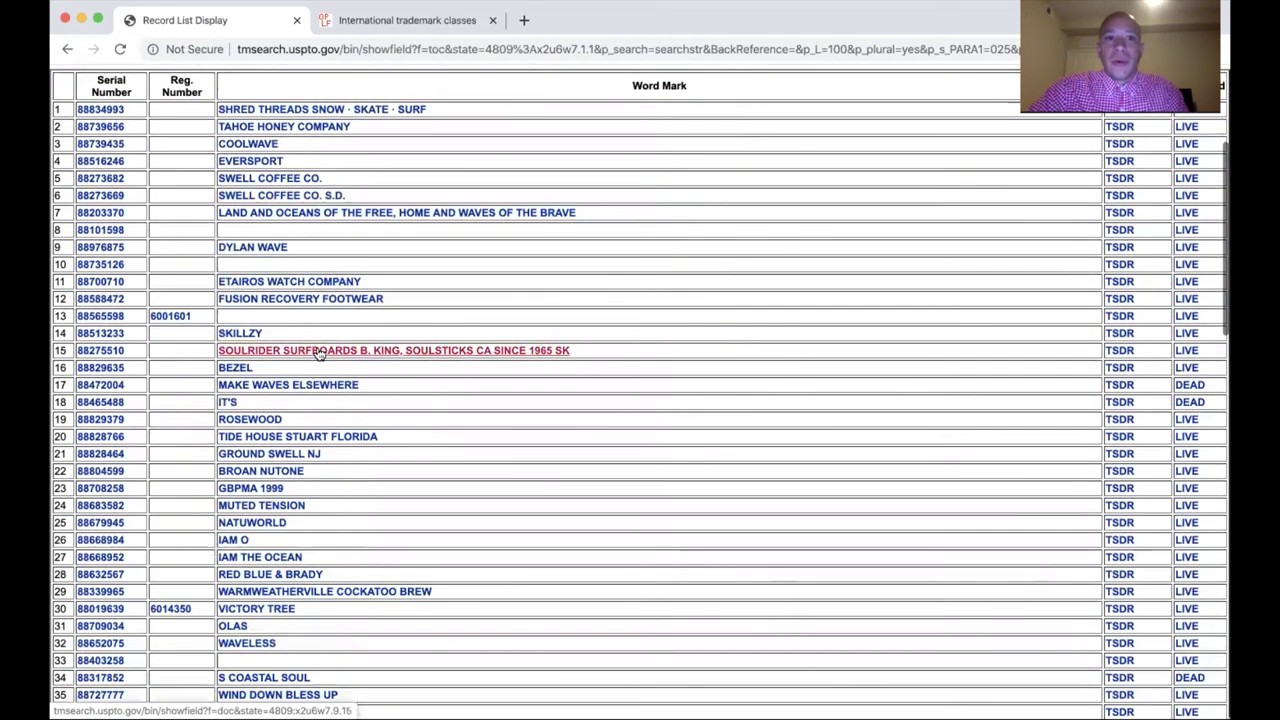
scroll(318, 354, down, 3)
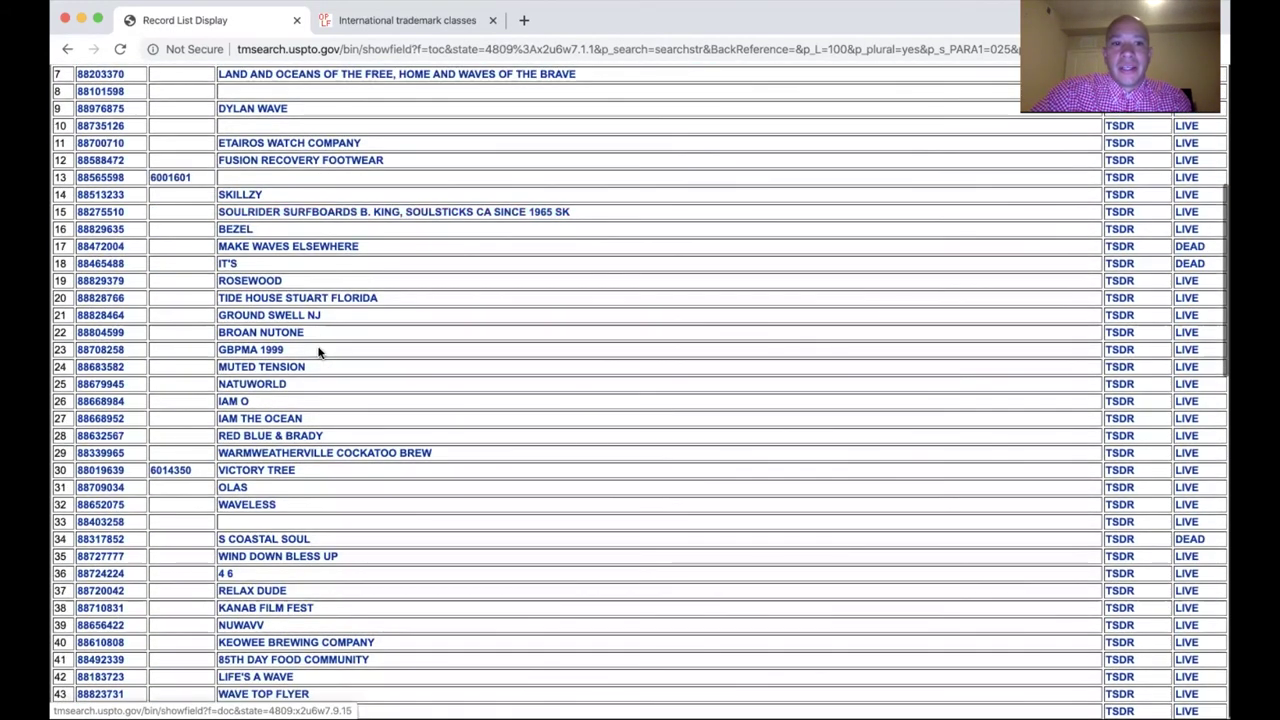
scroll(318, 354, down, 3)
Search International Class 025 for the single word "dolphinwave" and return to the structured search form
scroll(318, 354, left, 5)
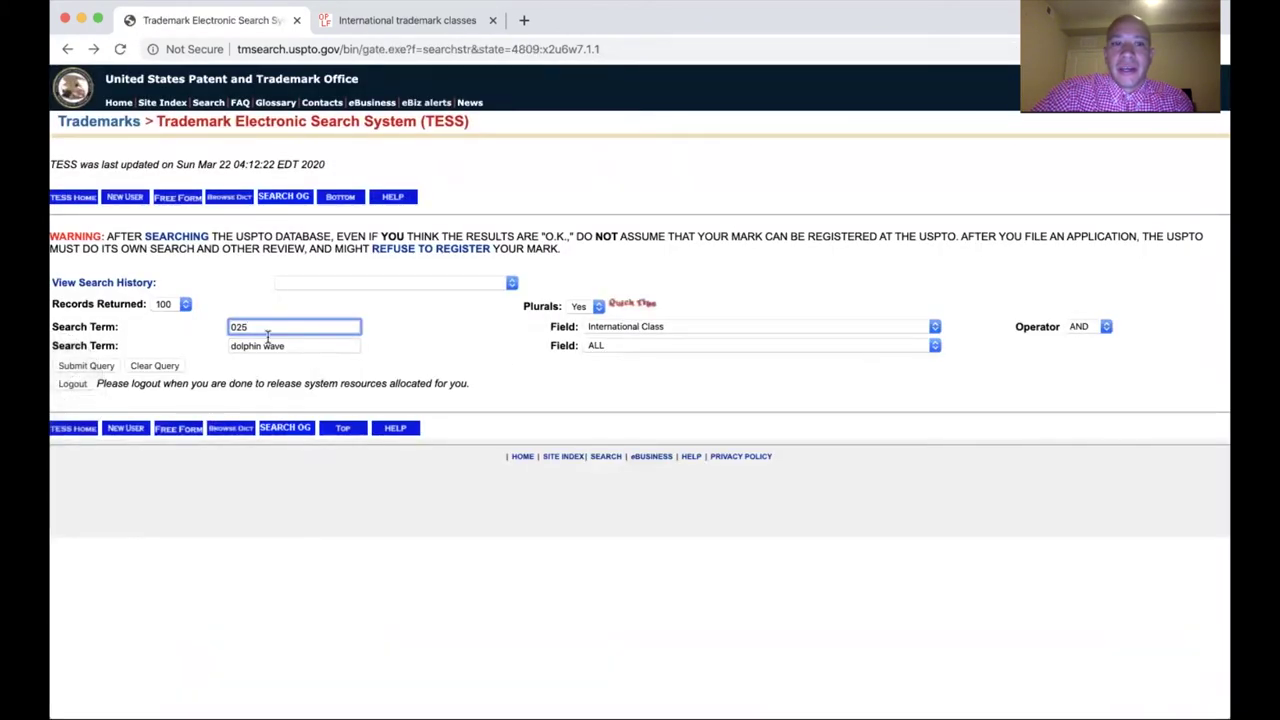
click(263, 345)
key(Return)
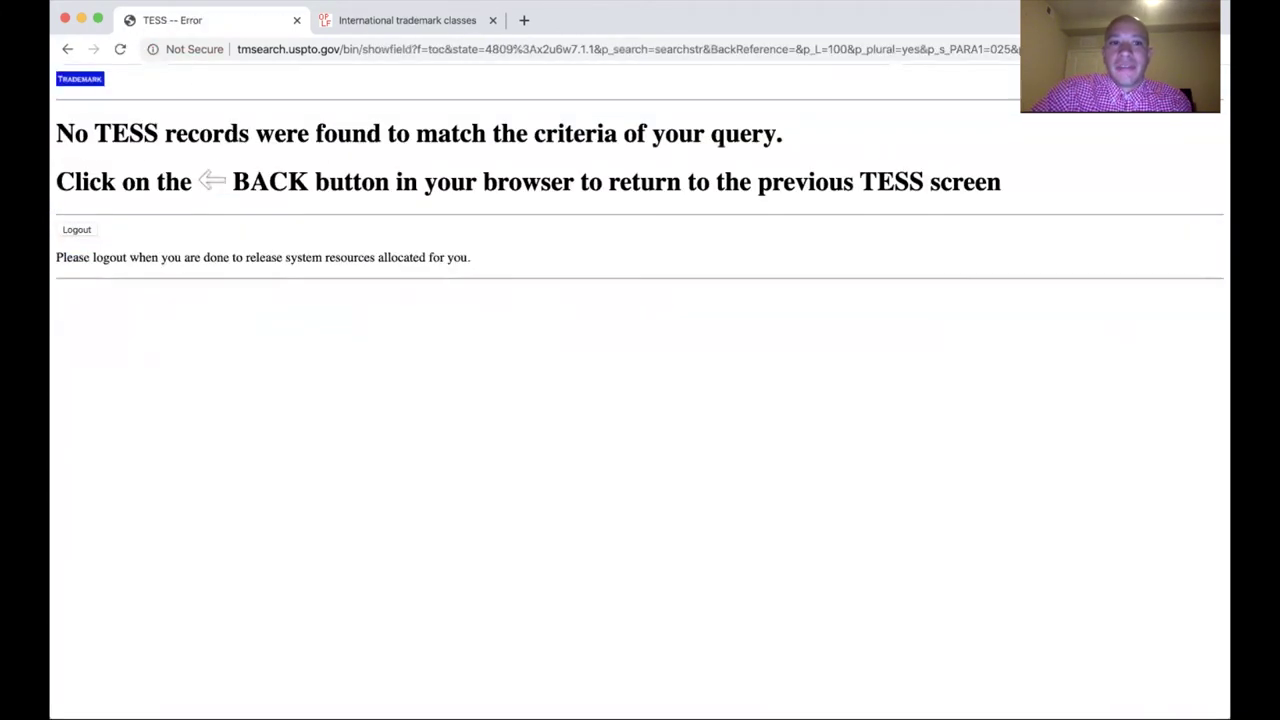
scroll(353, 361, left, 5)
double_click(302, 345)
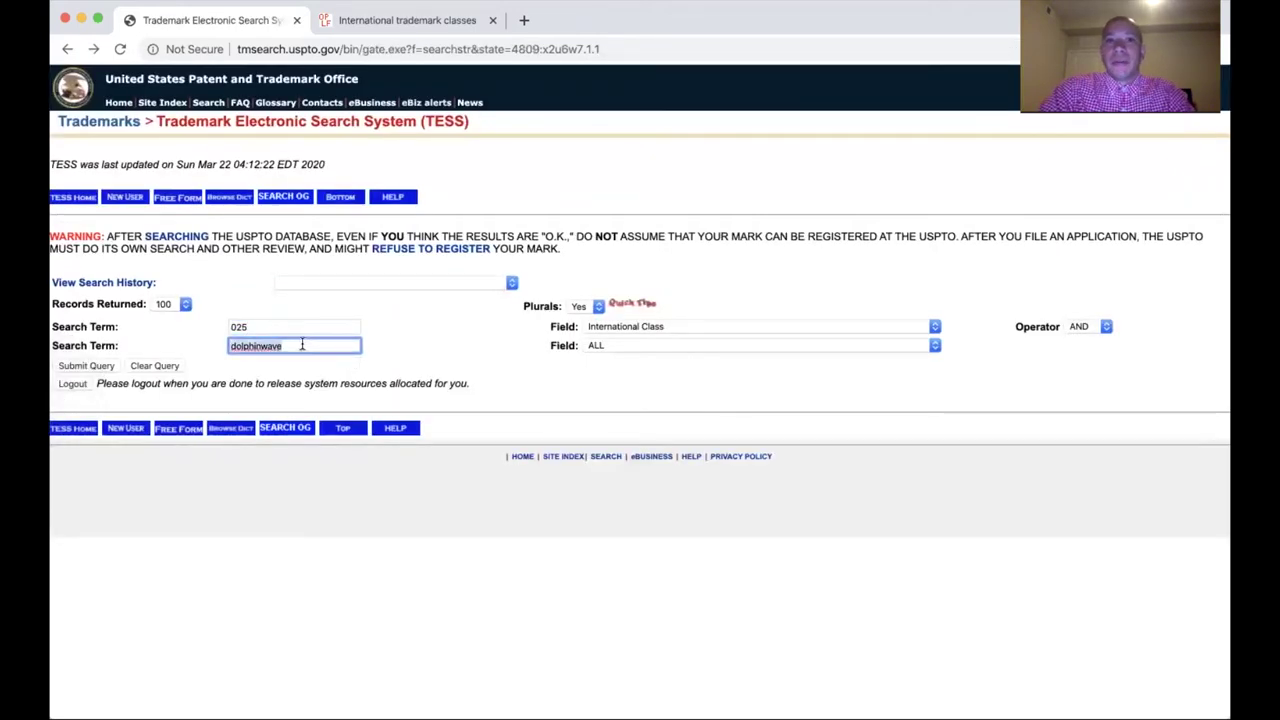
text(dol)
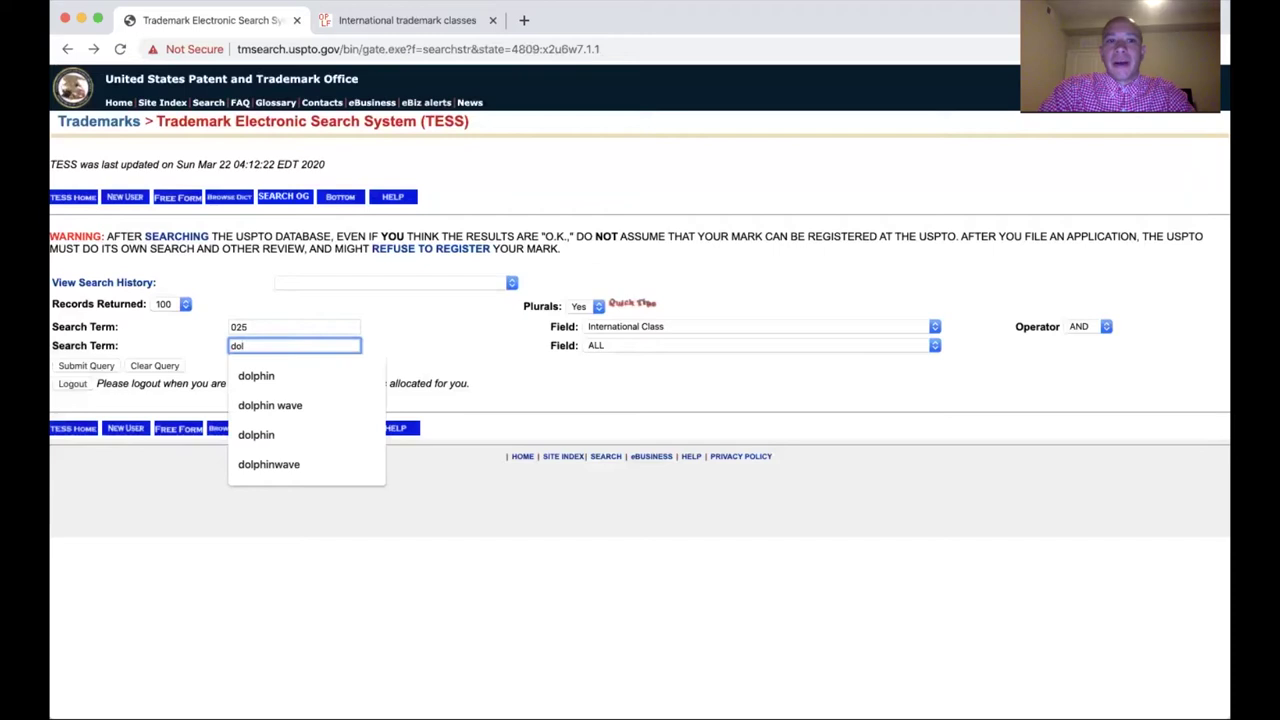
text(ph)
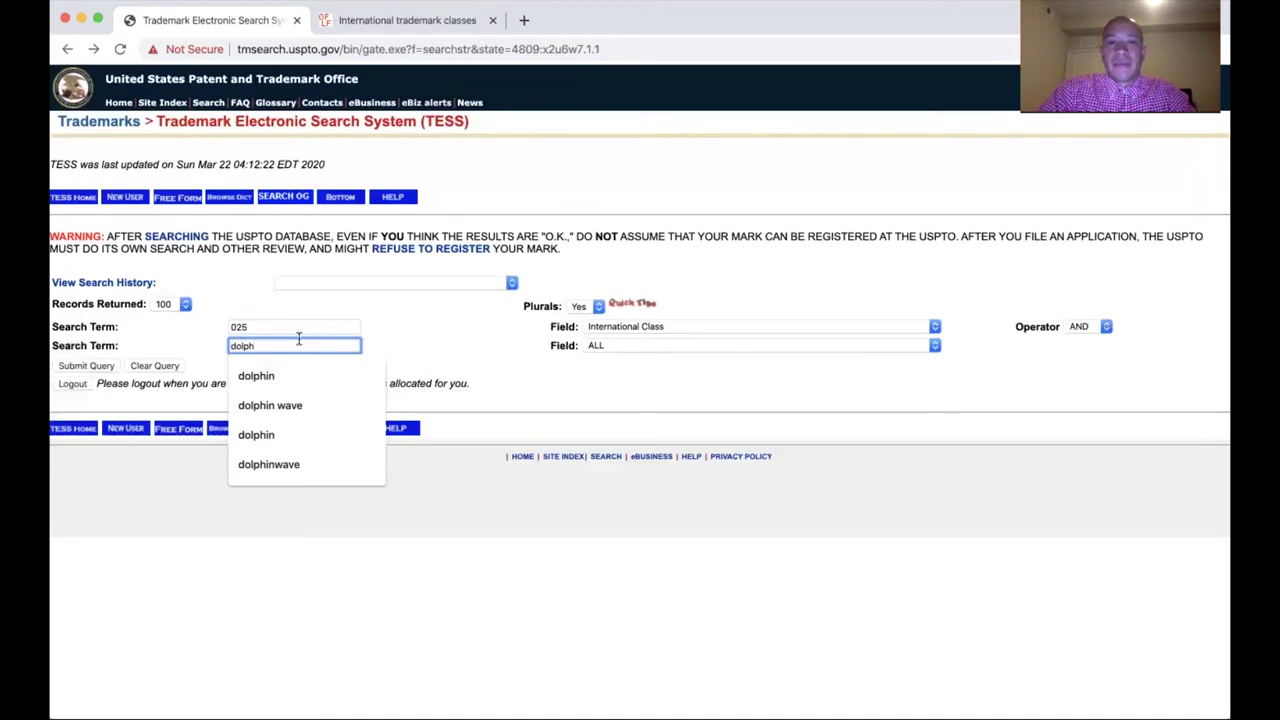
click(276, 366)
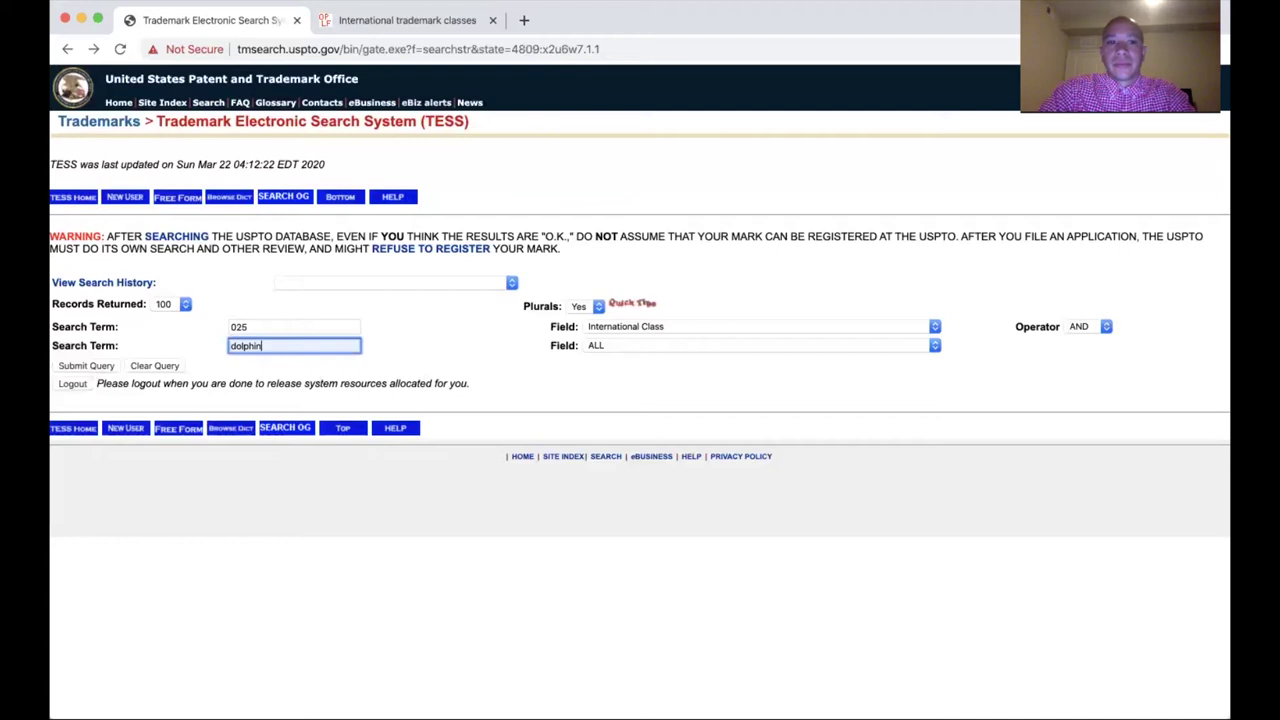
key(BackSpace)
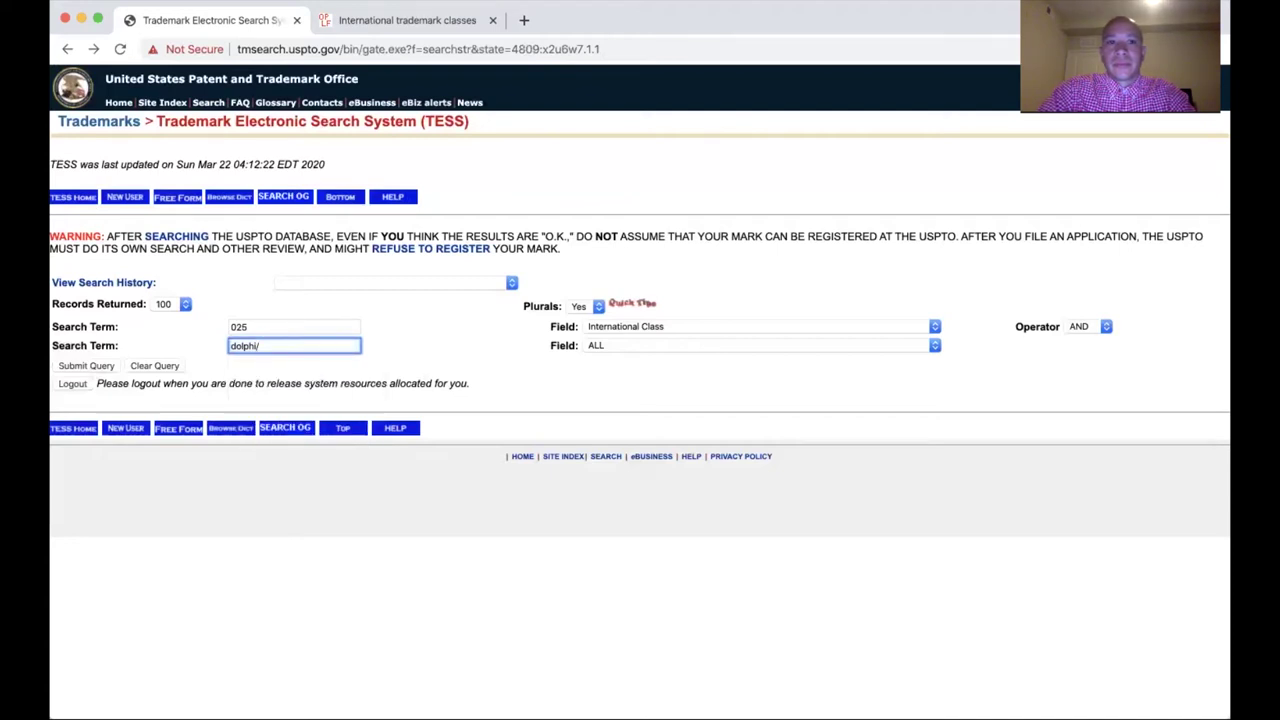
Switch to the New User (Basic) search form and search the combined word mark field for "dolph?"
click(138, 200)
text(dolph?)
key(Return)
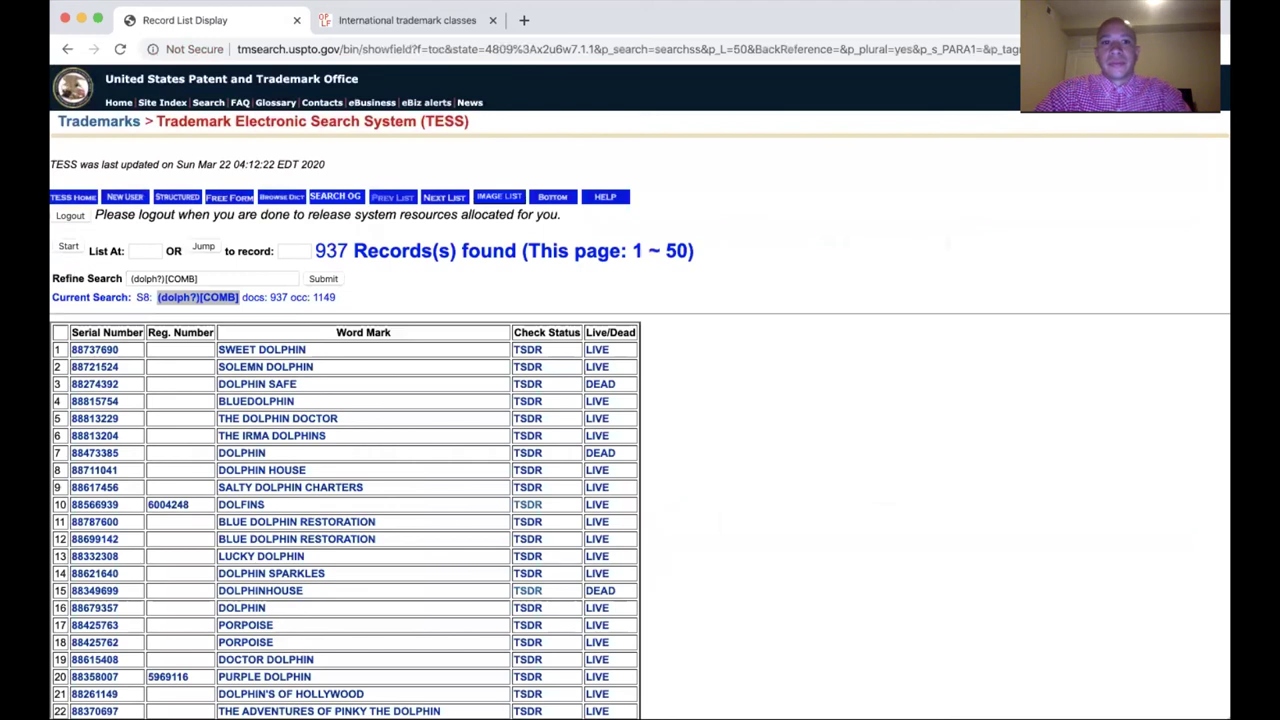
Return to the basic search form, search combined word marks for "lightning rod" and browse the record list
key(super+Left)
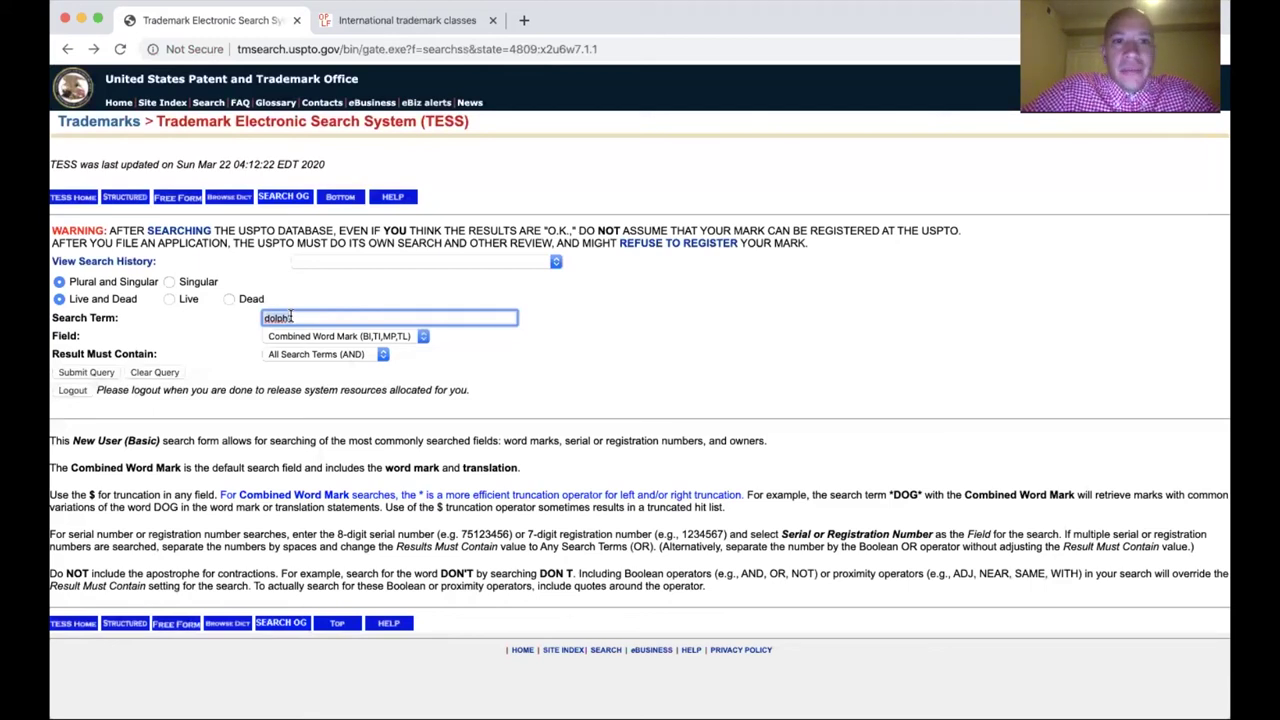
text(lightning rod)
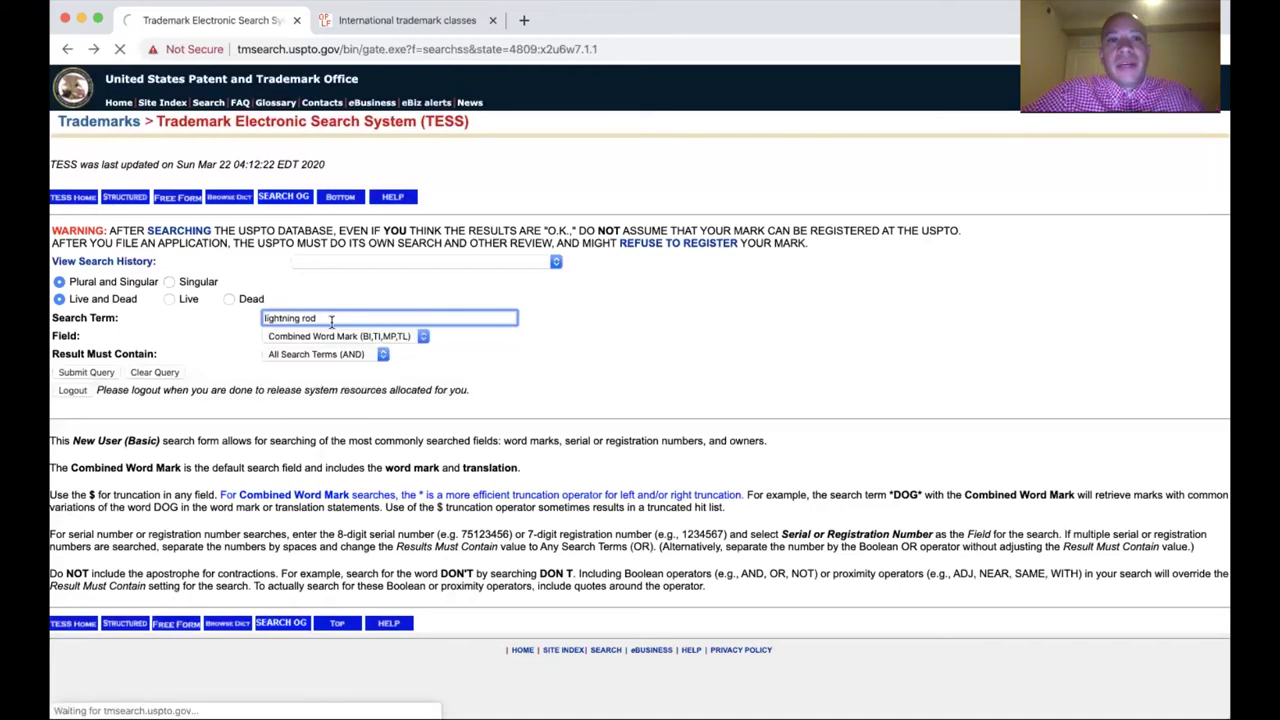
key(Return)
scroll(497, 374, down, 3)
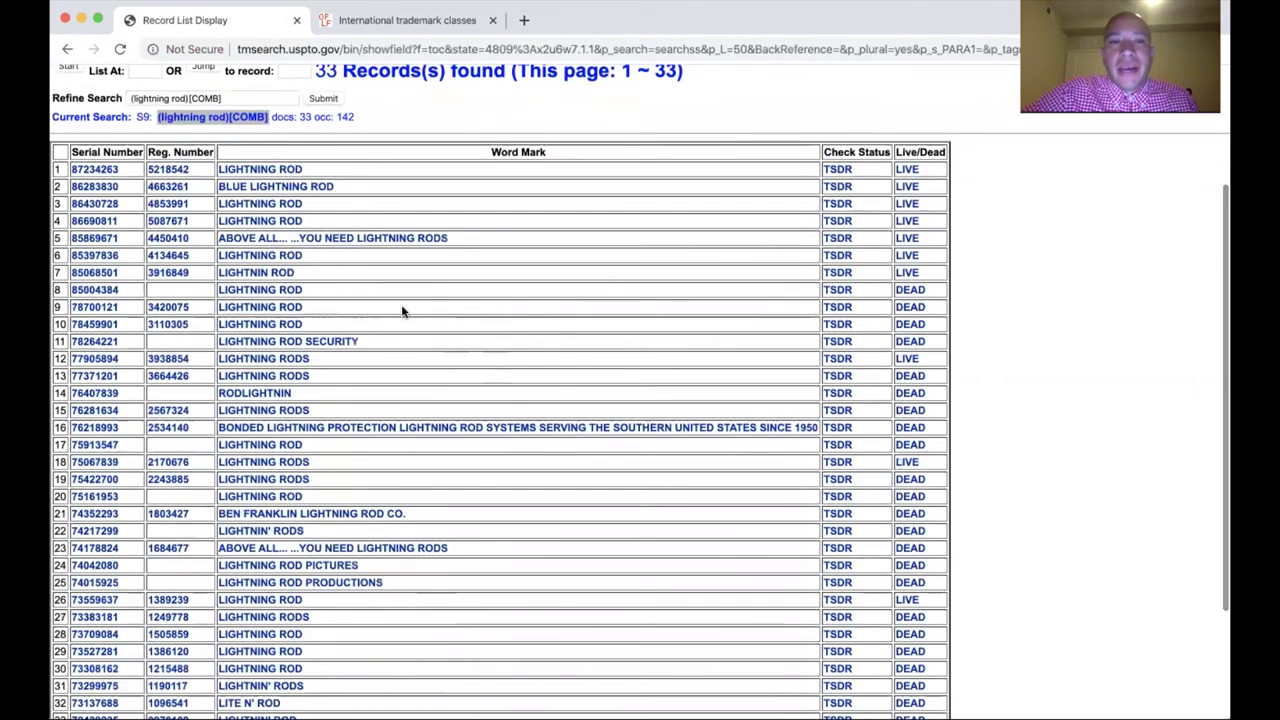
Open the first LIGHTNING ROD record, return to the search form and rerun the "lightning rod" query to view its full list
click(283, 177)
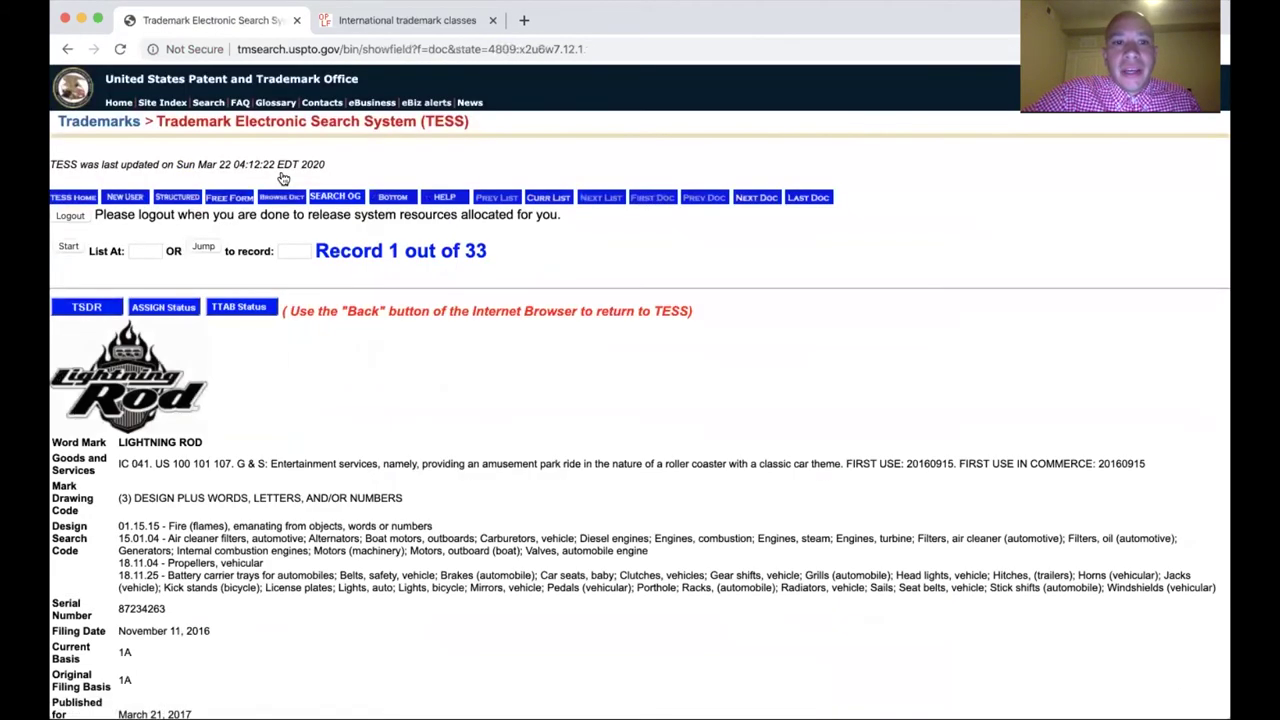
scroll(283, 177, left, 5)
scroll(290, 220, left, 5)
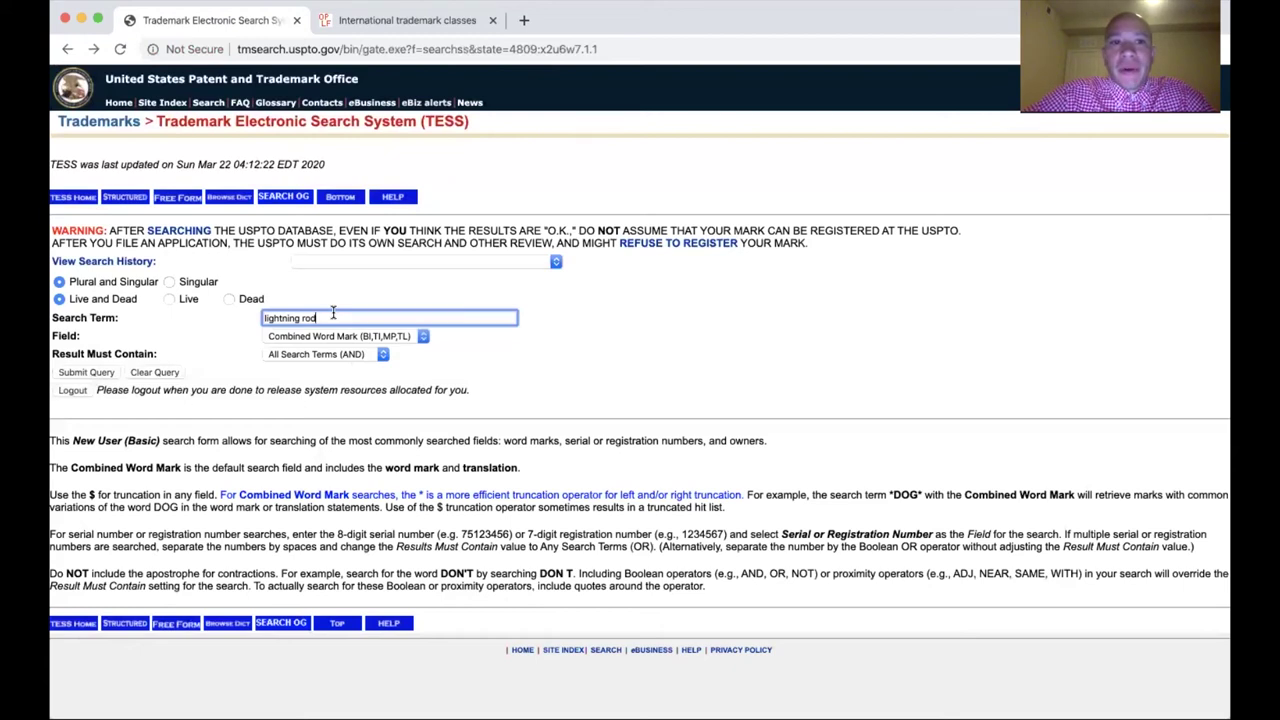
click(114, 372)
scroll(491, 350, down, 5)
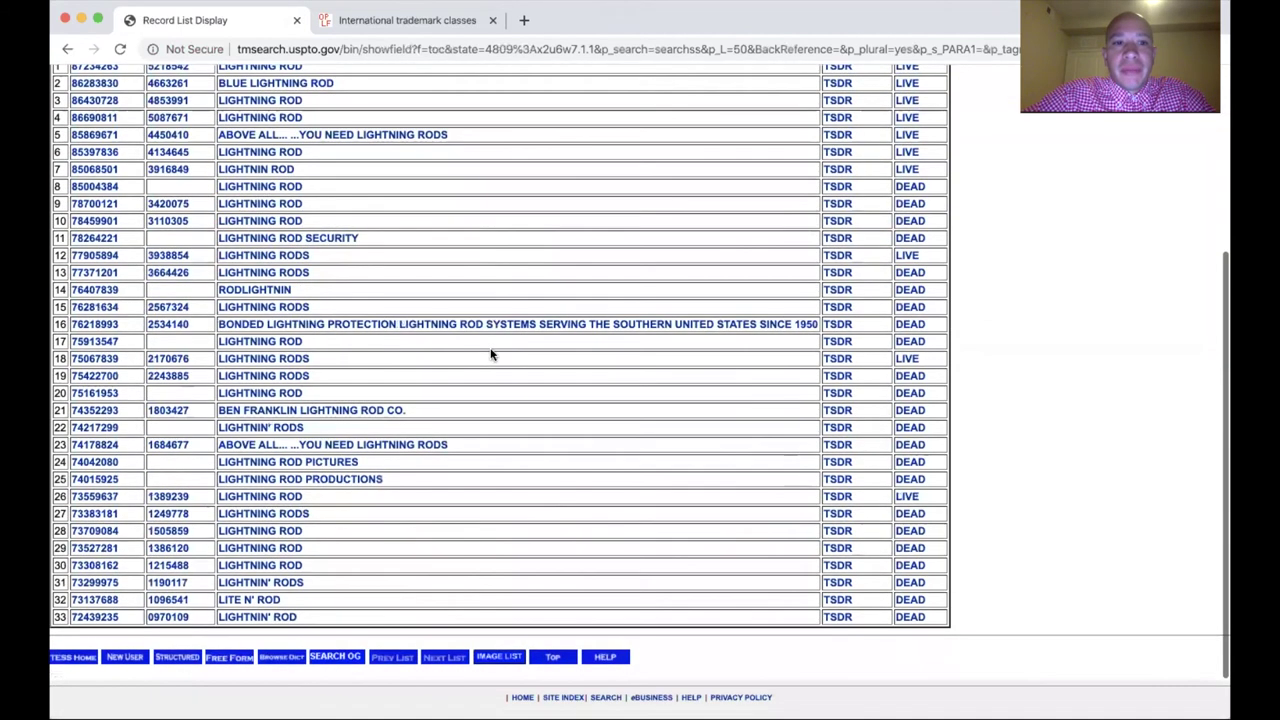
Shorten the search term to "light?", run the combined word mark search and browse the listed marks for variations
scroll(491, 354, left, 5)
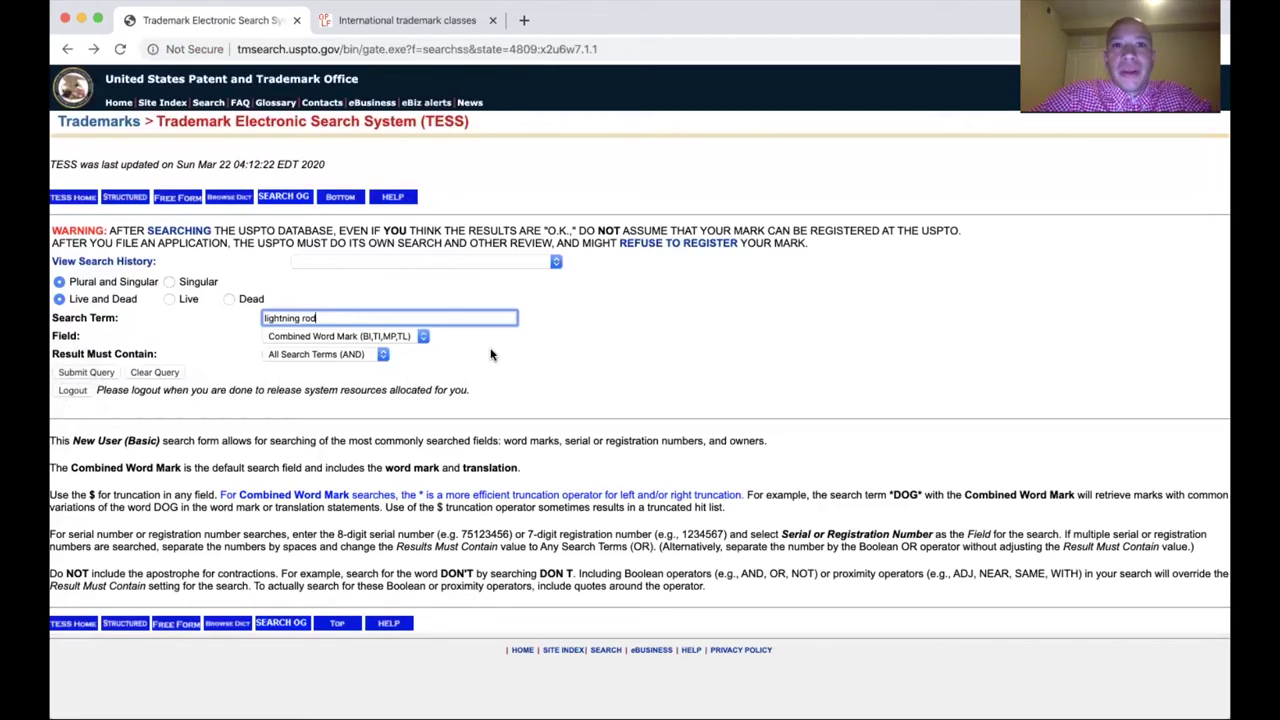
key(BackSpace)
key(BackSpace)
key(BackSpace)
key(BackSpace)
key(BackSpace)
key(BackSpace)
key(BackSpace)
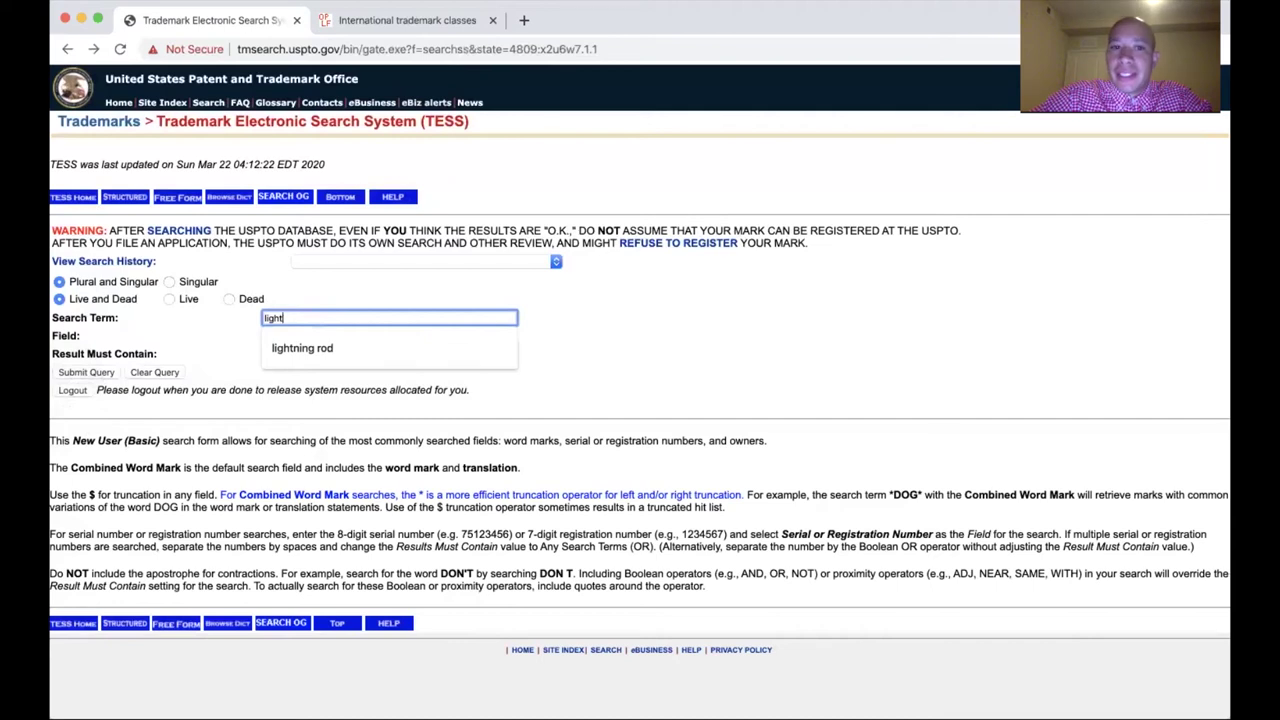
text(?)
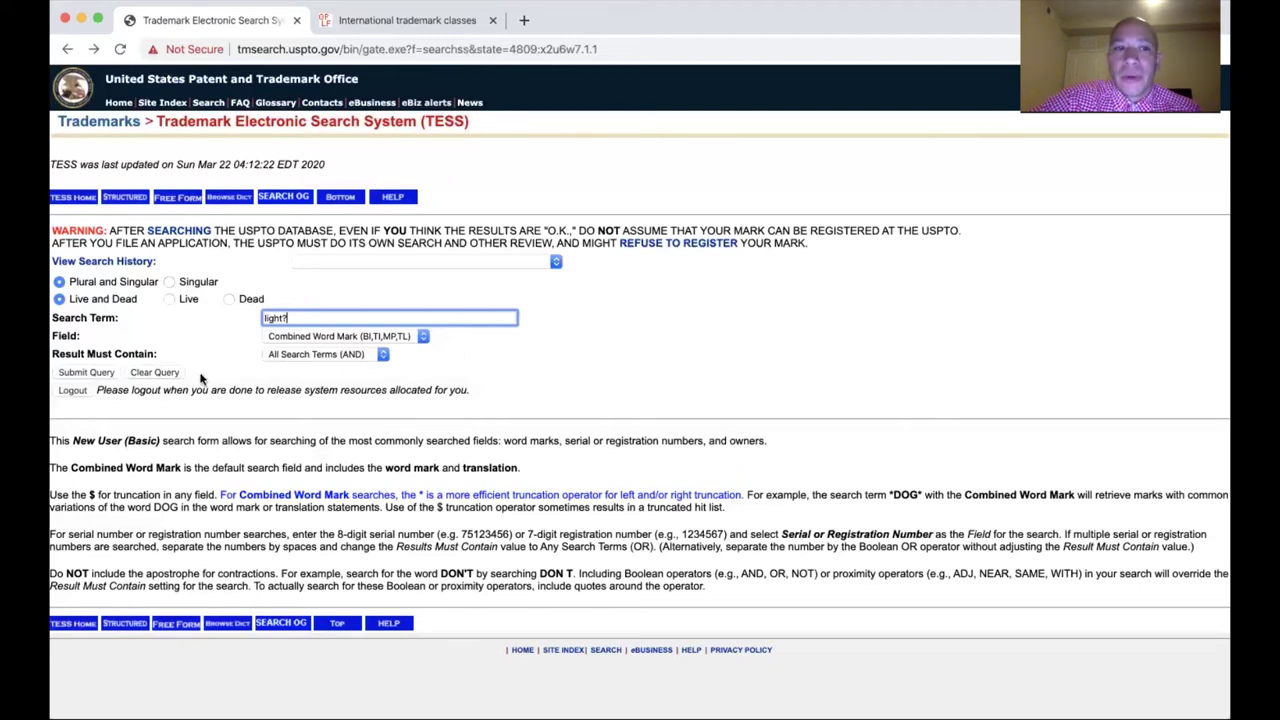
click(112, 375)
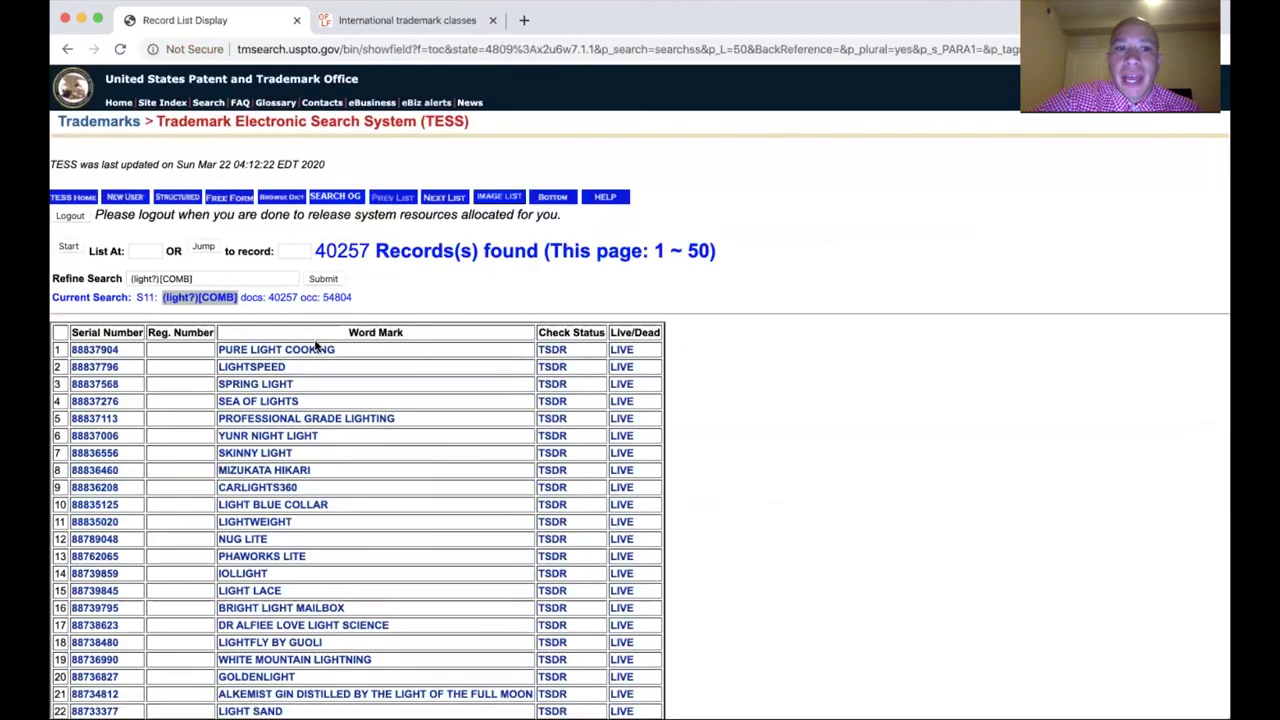
scroll(316, 346, down, 3)
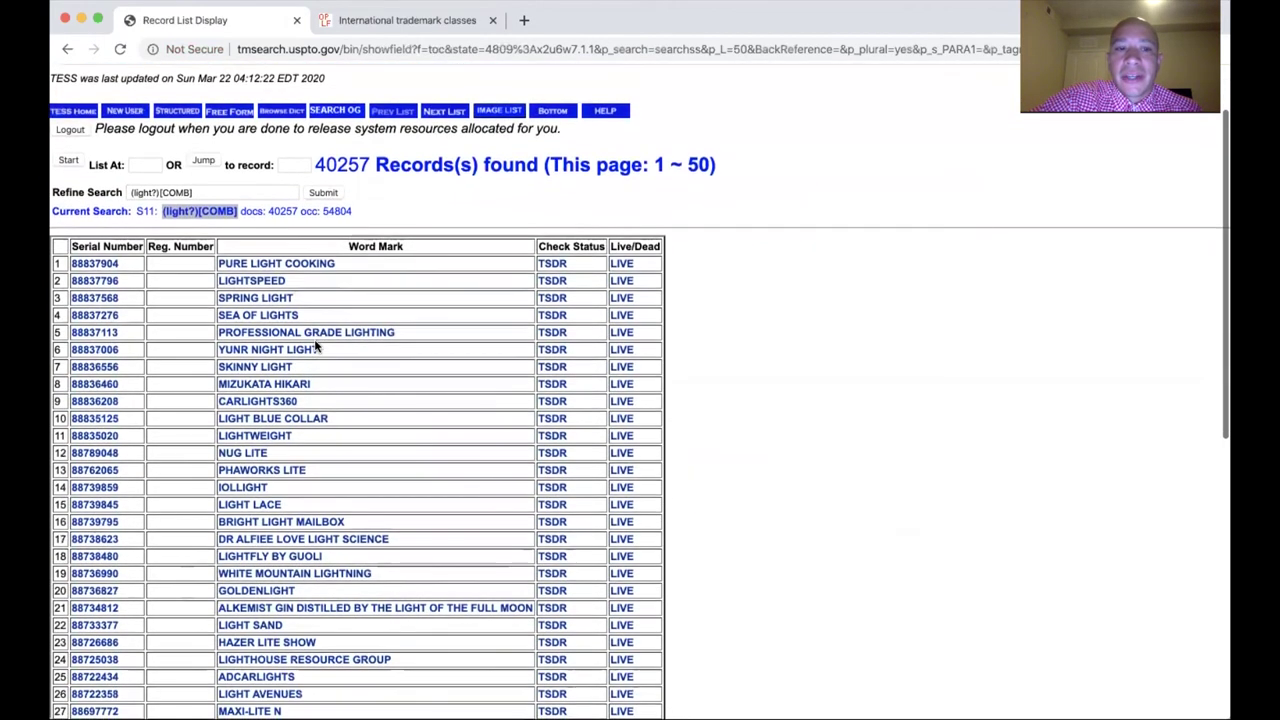
scroll(316, 346, down, 3)
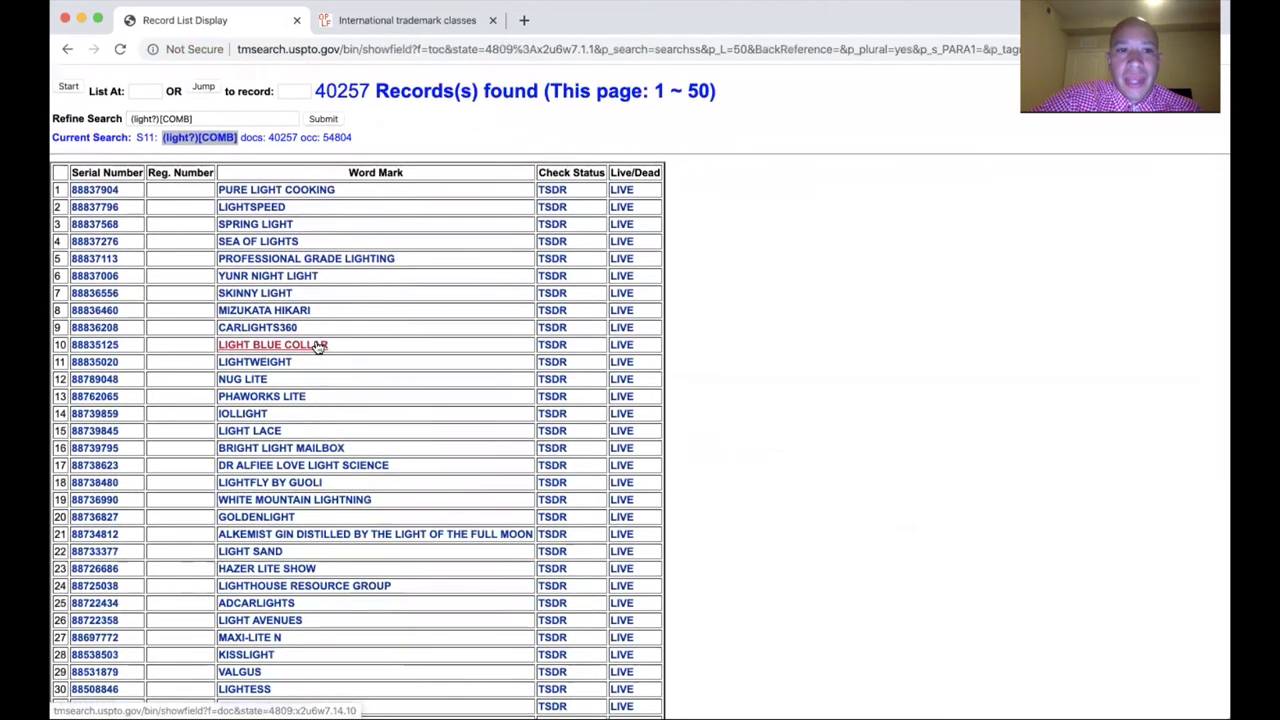
scroll(316, 346, down, 4)
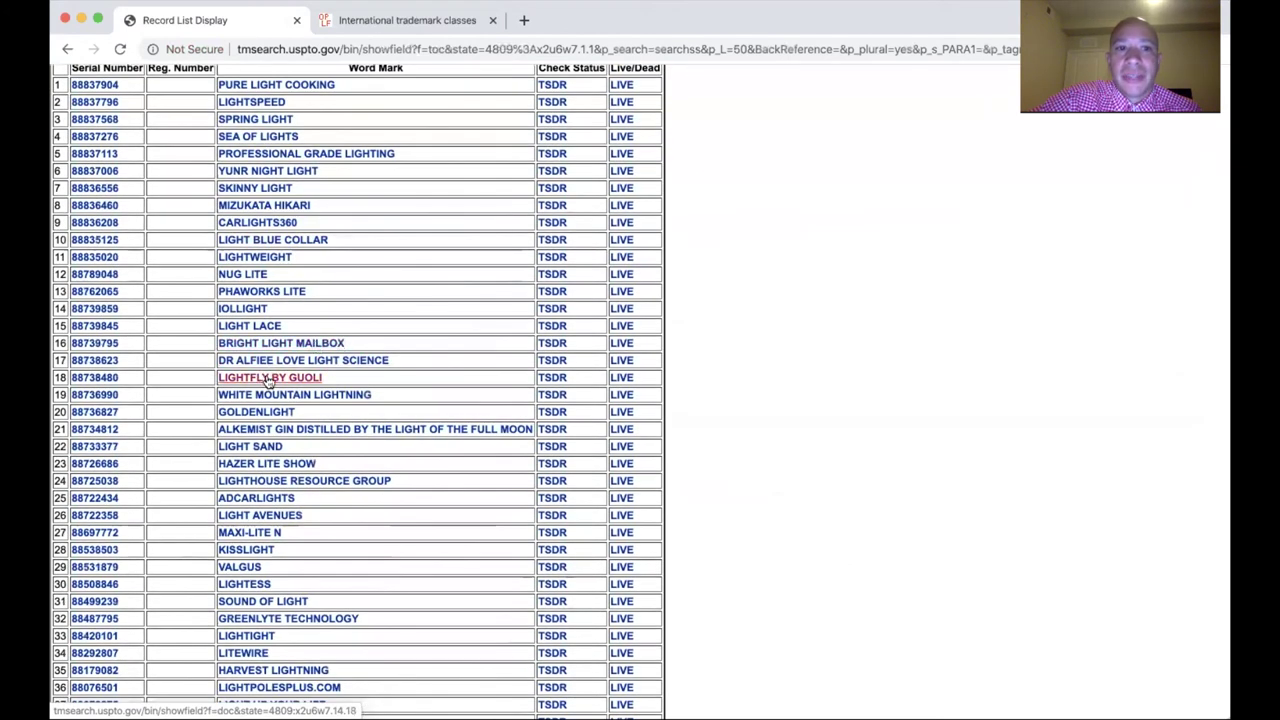
scroll(282, 397, down, 1)
scroll(268, 414, down, 1)
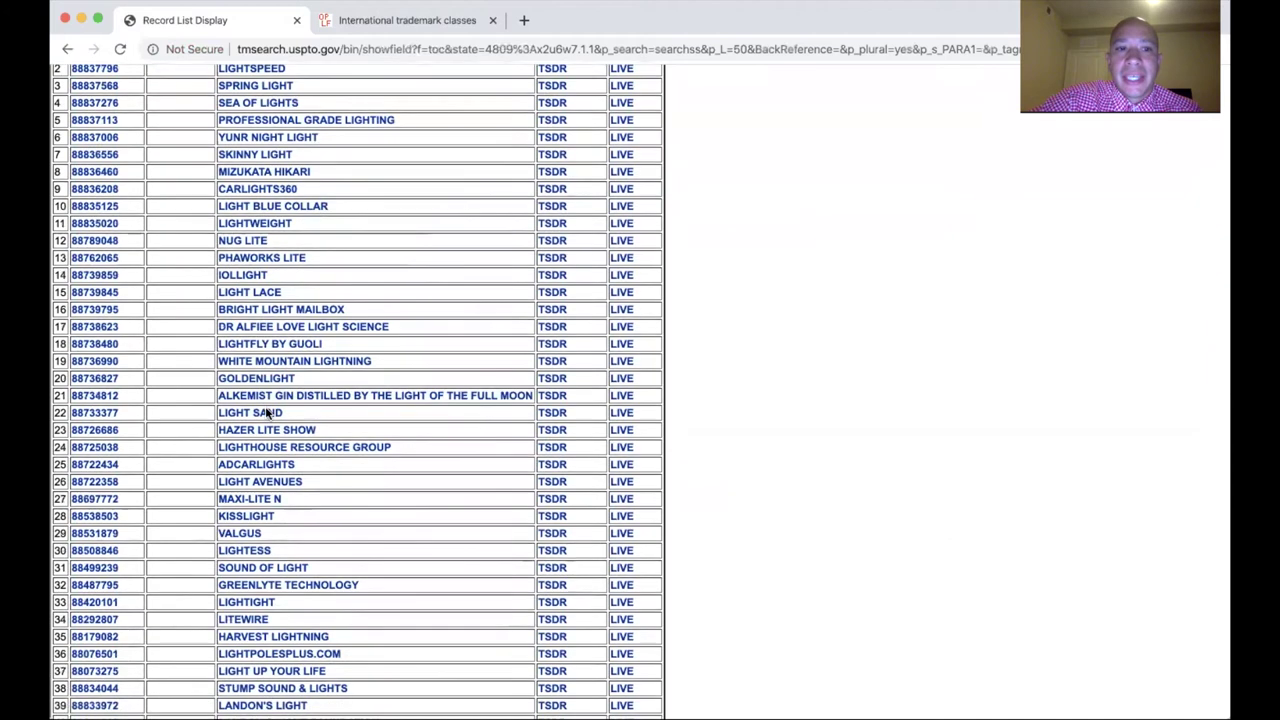
Return to the basic search form, change the search term to "l$ghtning", run the combined word mark search and browse the record list
scroll(268, 426, left, 5)
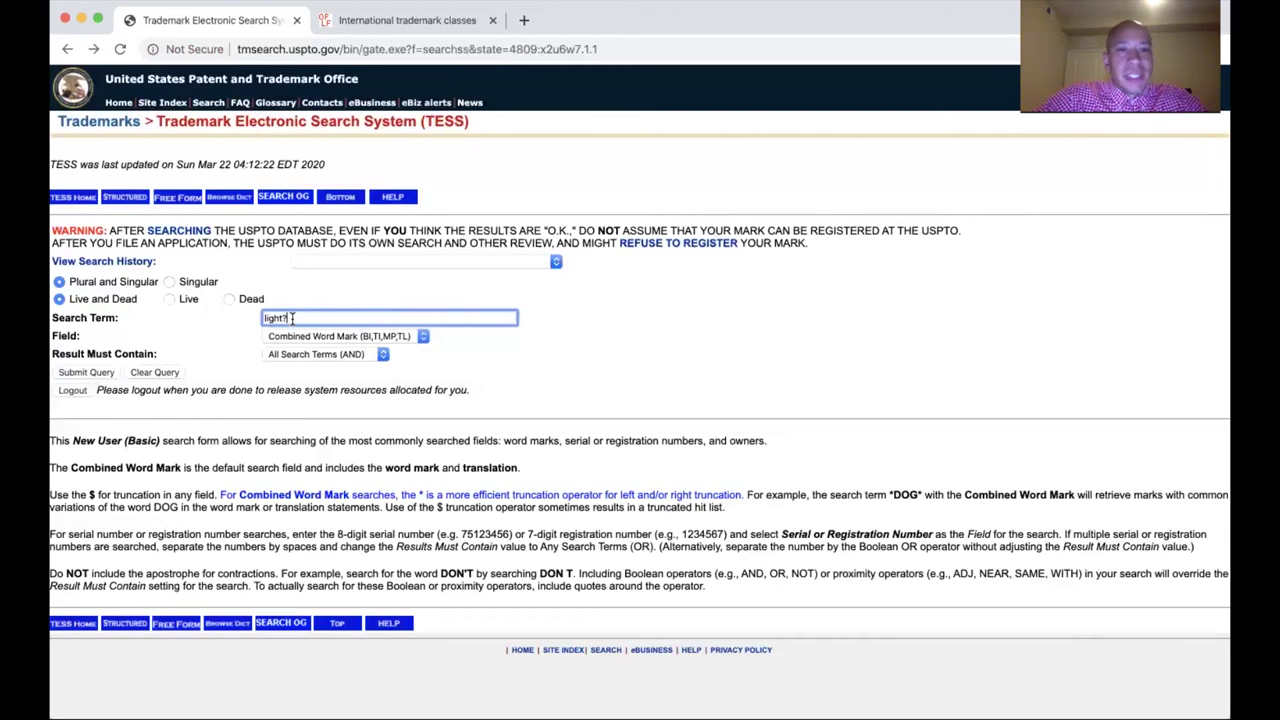
key(BackSpace)
key(BackSpace)
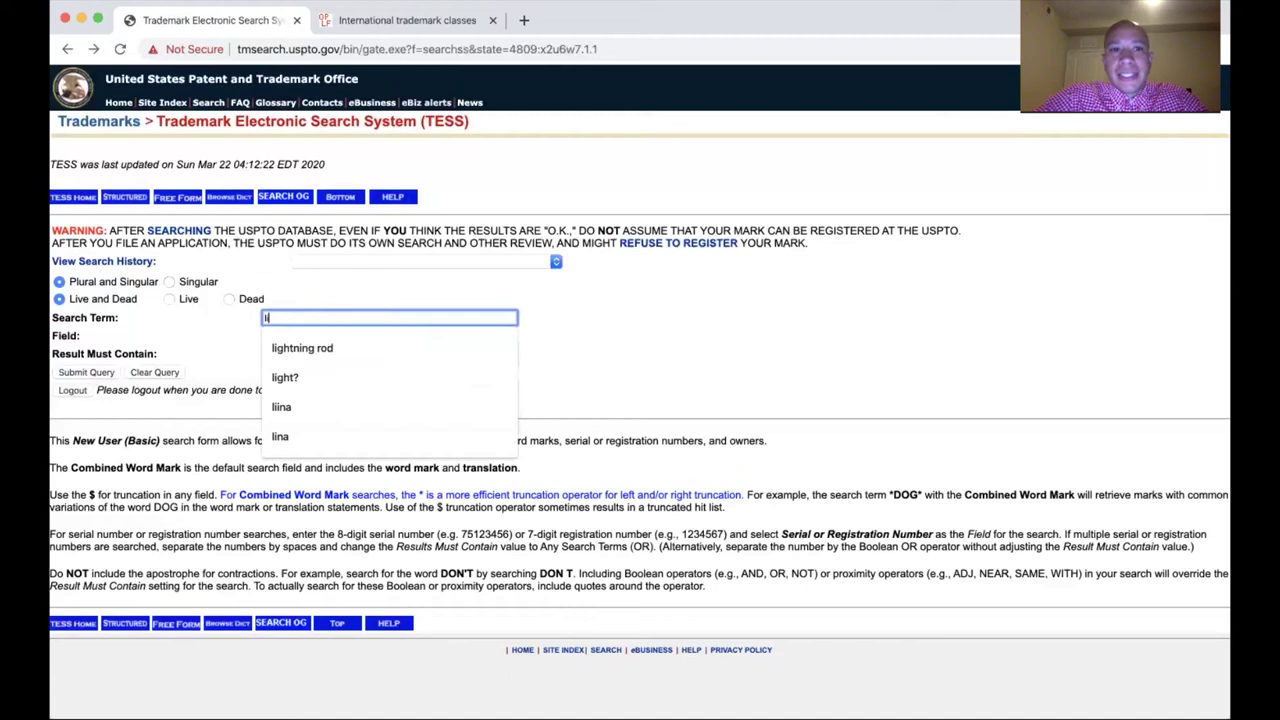
text(ghtning)
click(268, 318)
text($)
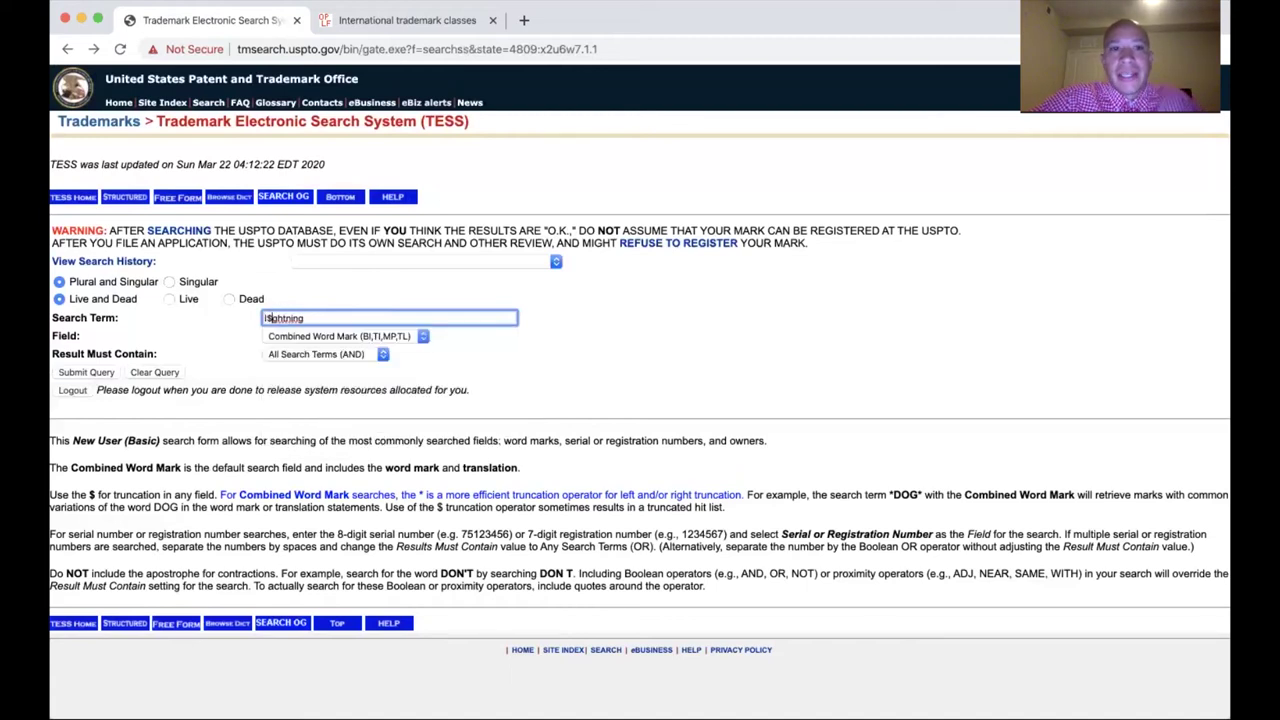
click(100, 372)
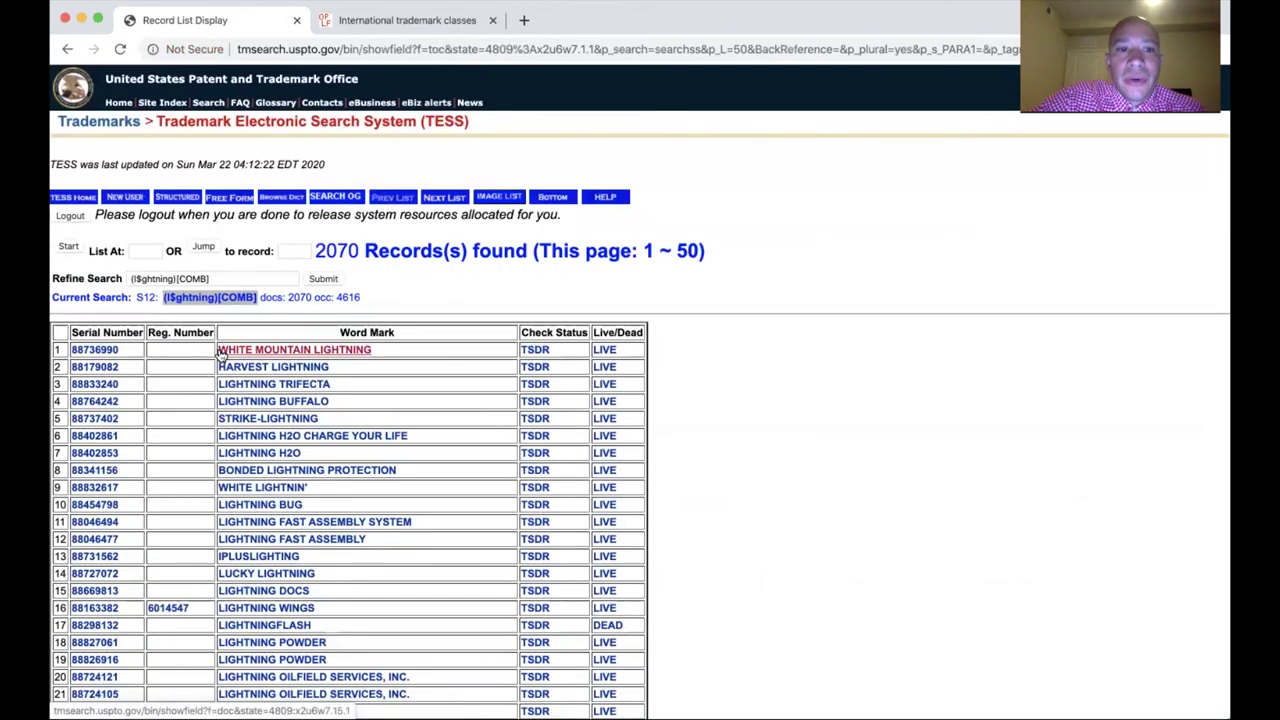
scroll(220, 352, down, 2)
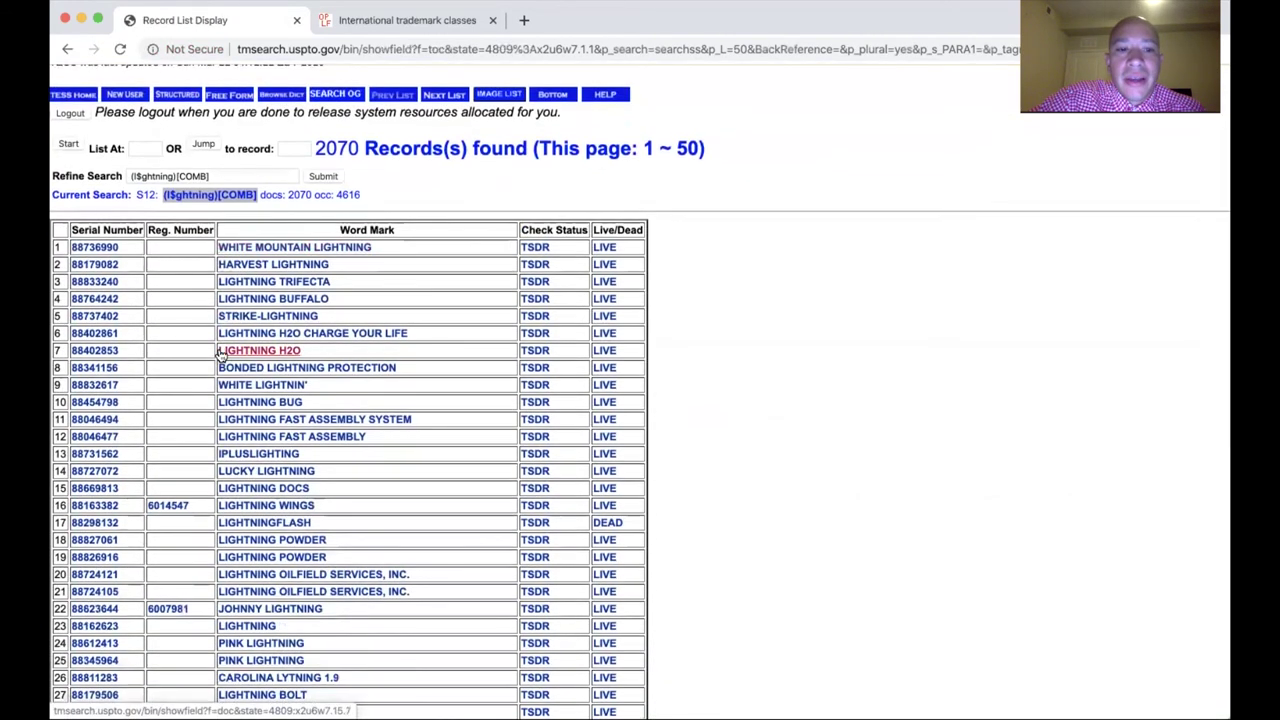
scroll(220, 352, down, 4)
scroll(220, 352, down, 4)
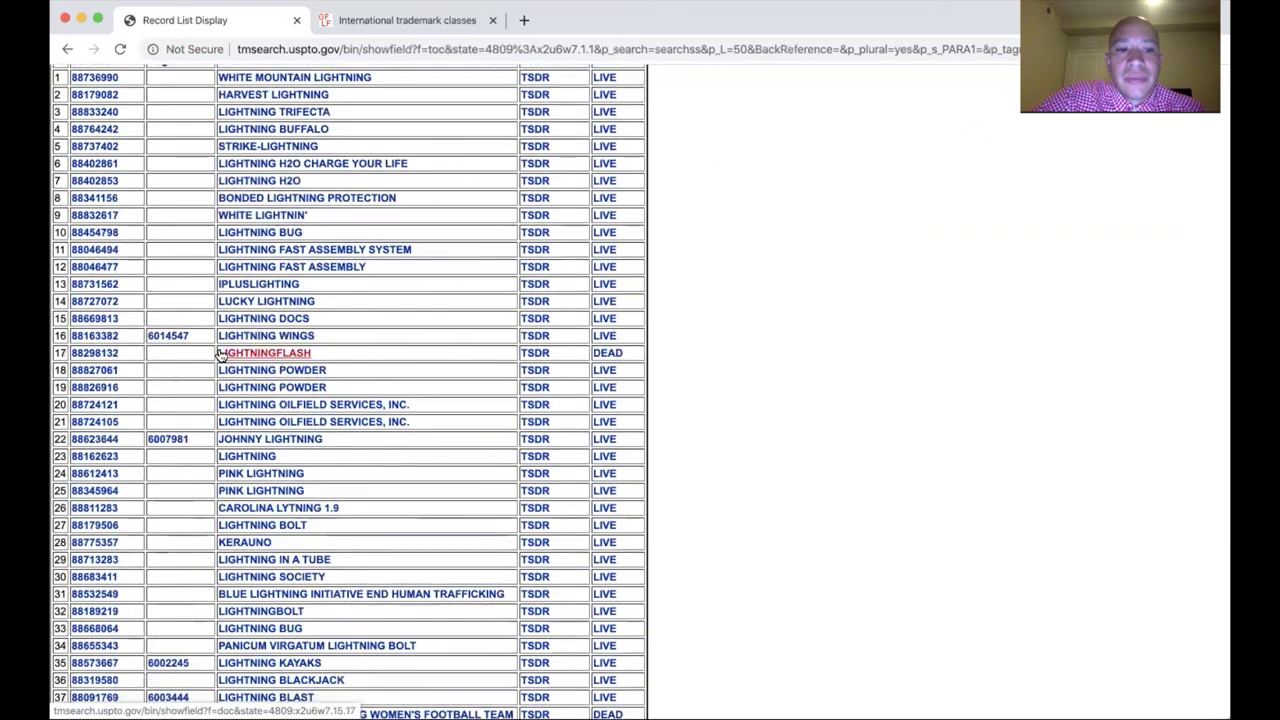
scroll(220, 355, down, 4)
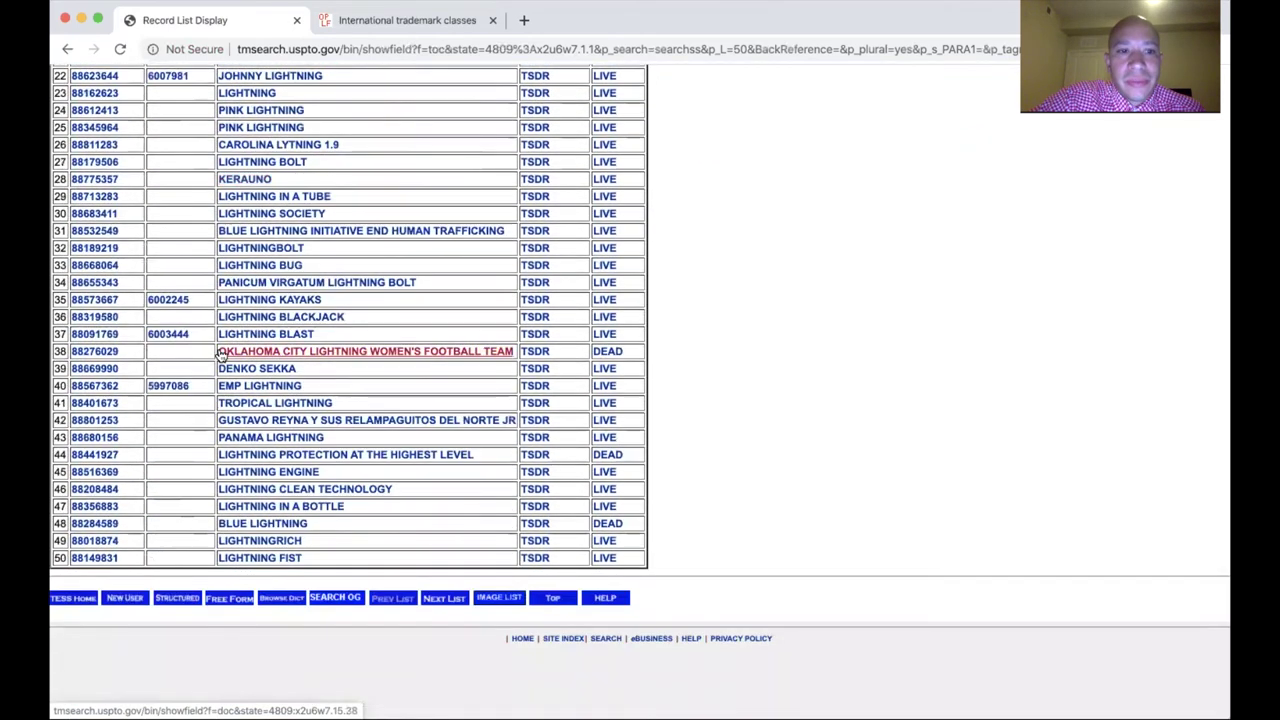
Return to the search form, replace the term with "mast", run the combined word mark search and browse the listed marks
scroll(220, 355, left, 5)
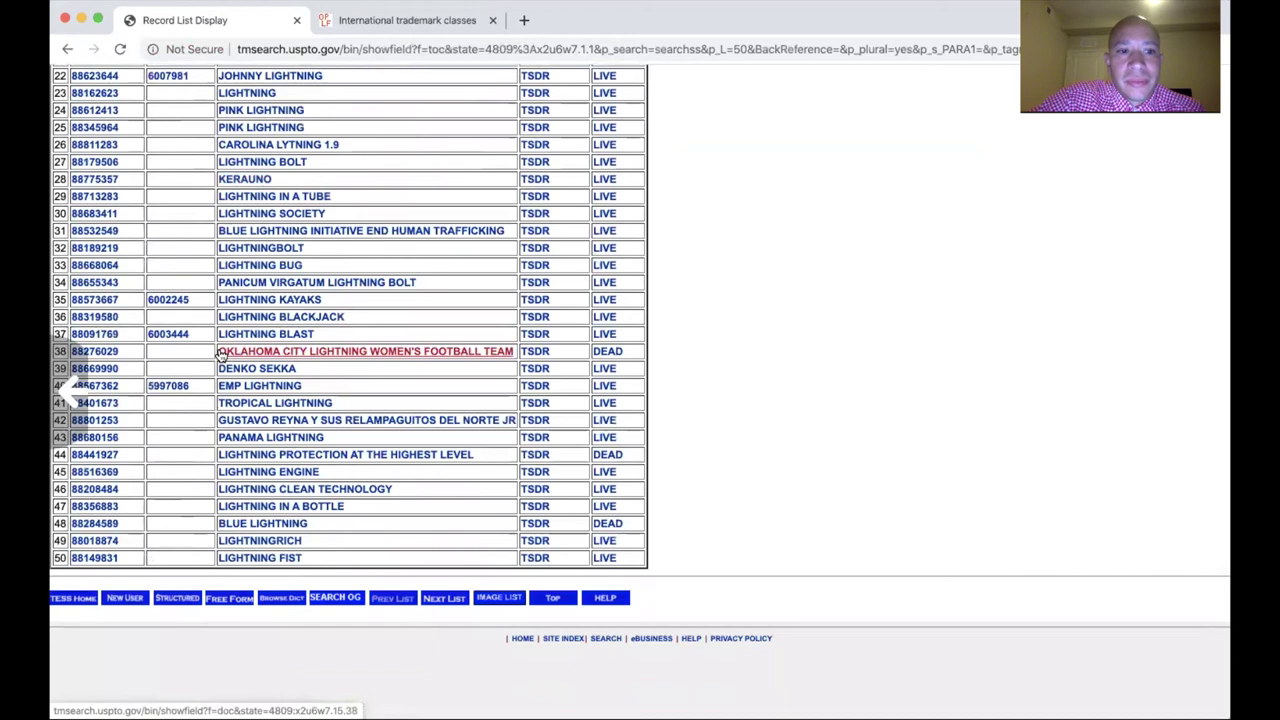
double_click(316, 320)
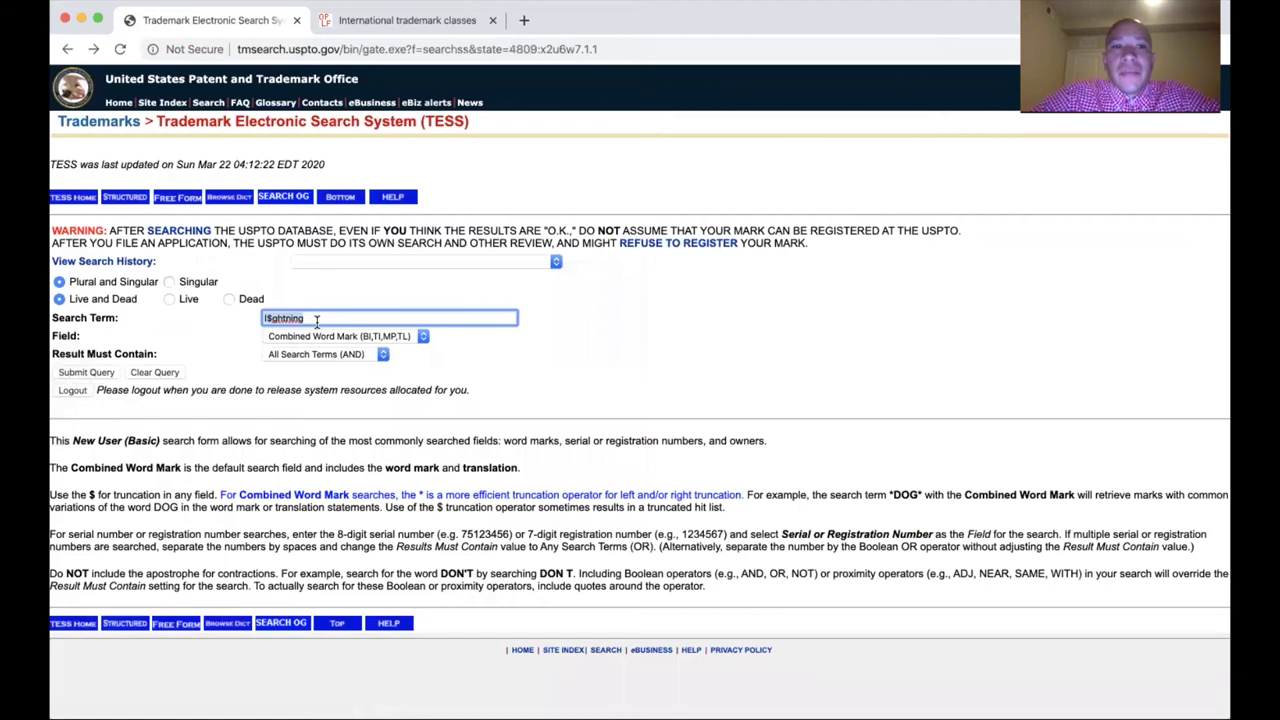
text(mas)
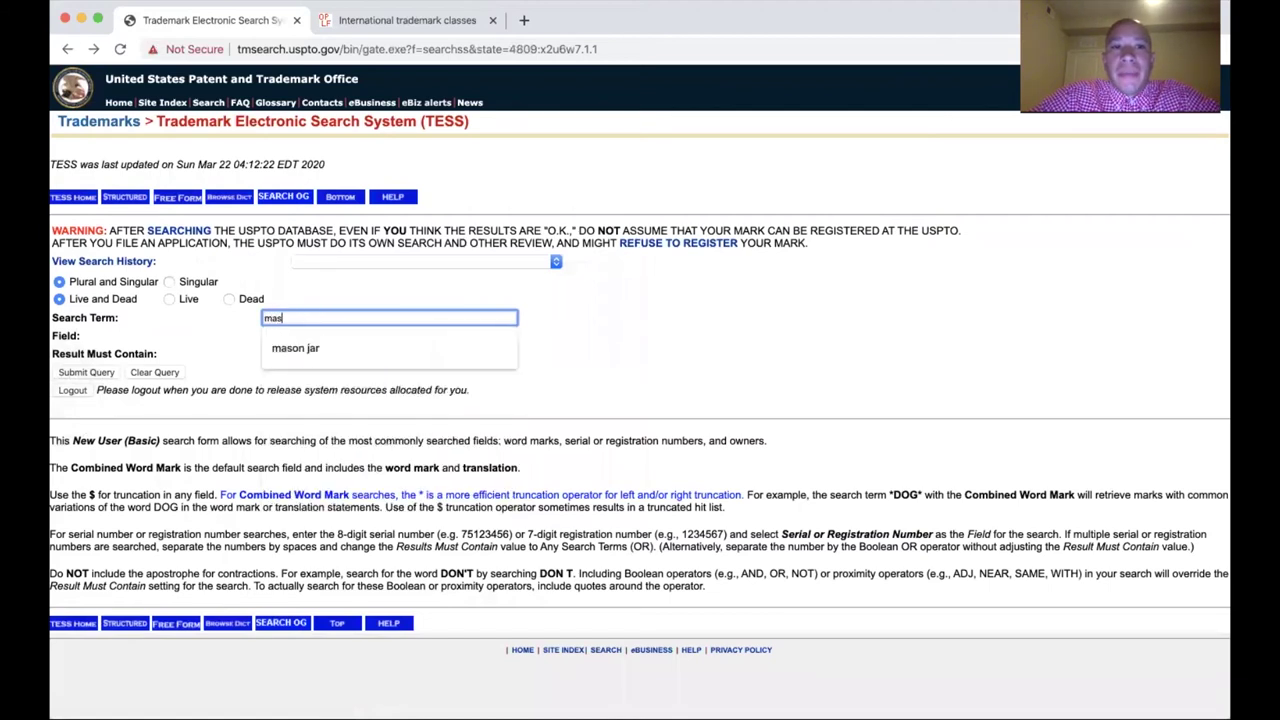
text(t)
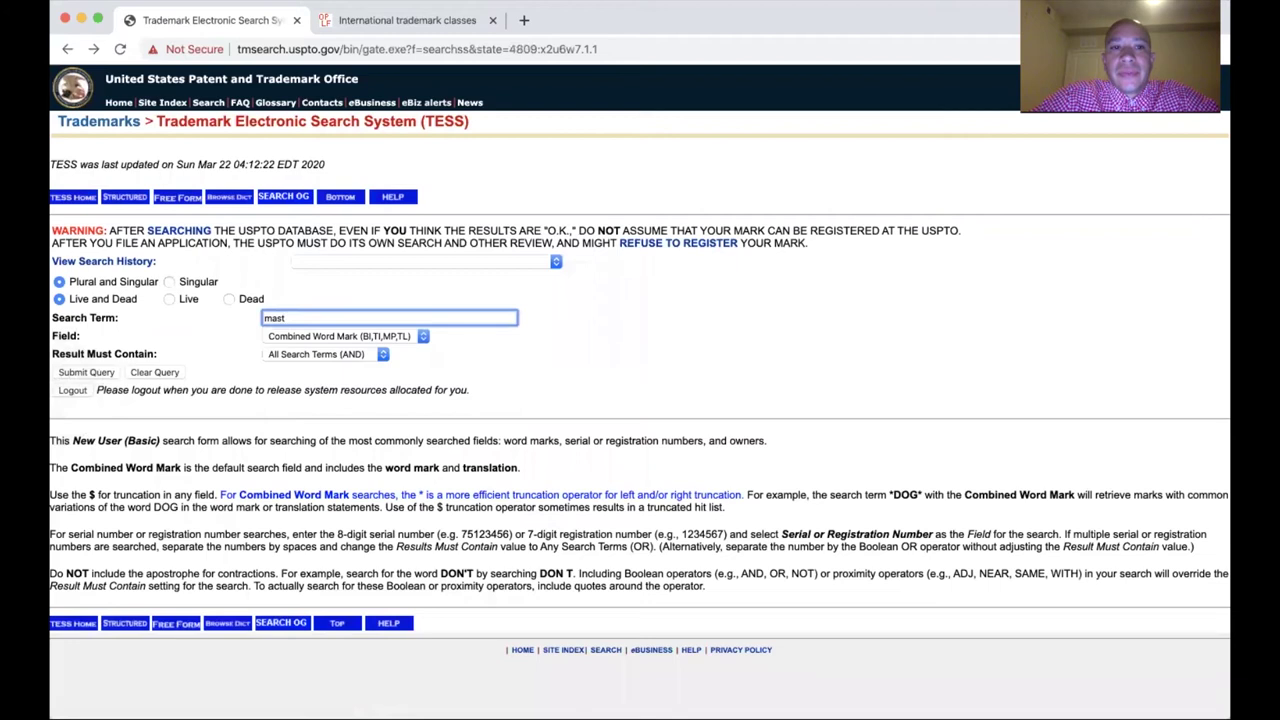
key(Return)
scroll(365, 334, down, 1)
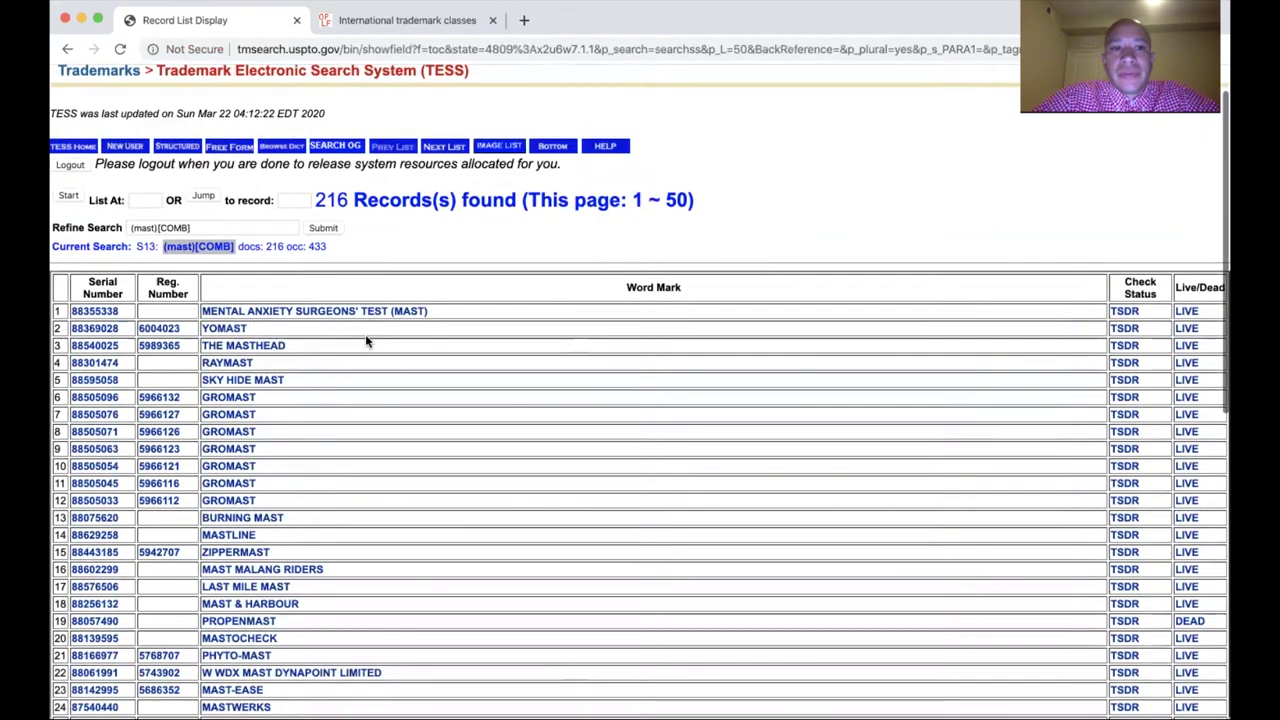
scroll(365, 337, down, 5)
Return to the search form, extend the term to "mast?", rerun the combined word mark search and browse the listed marks
scroll(365, 337, left, 5)
text(?)
key(Return)
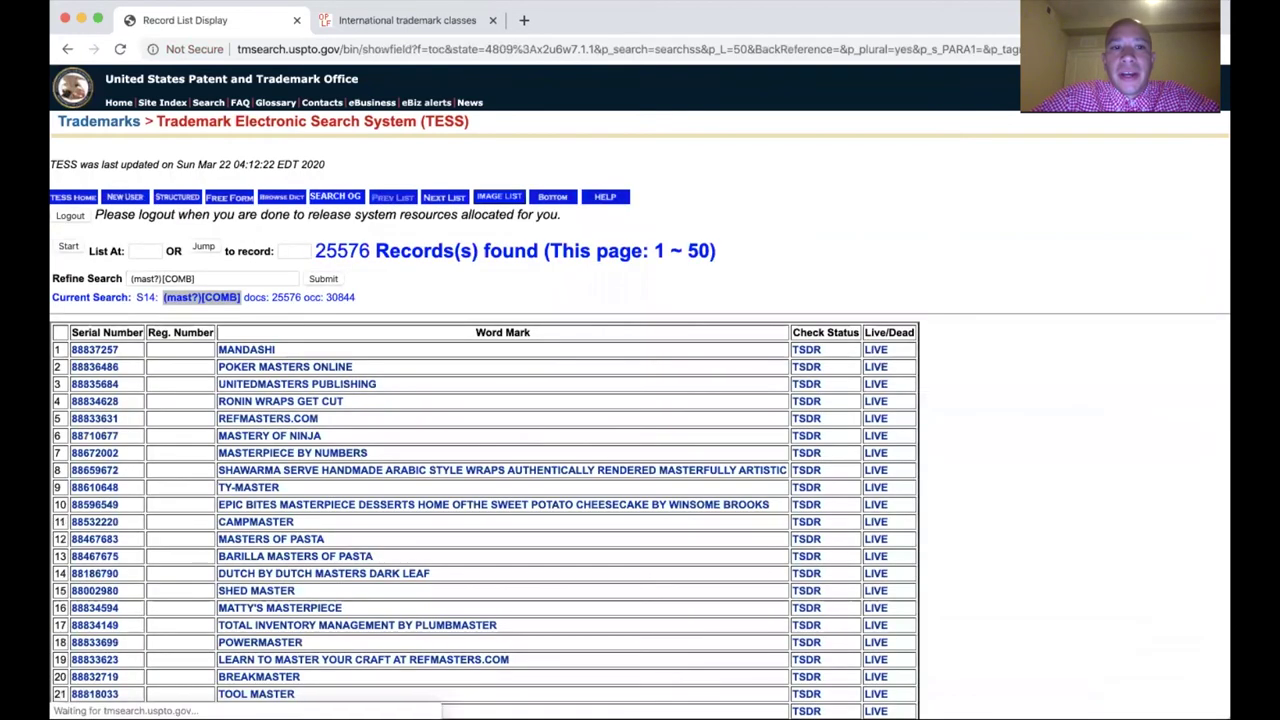
scroll(330, 352, down, 1)
scroll(328, 357, down, 2)
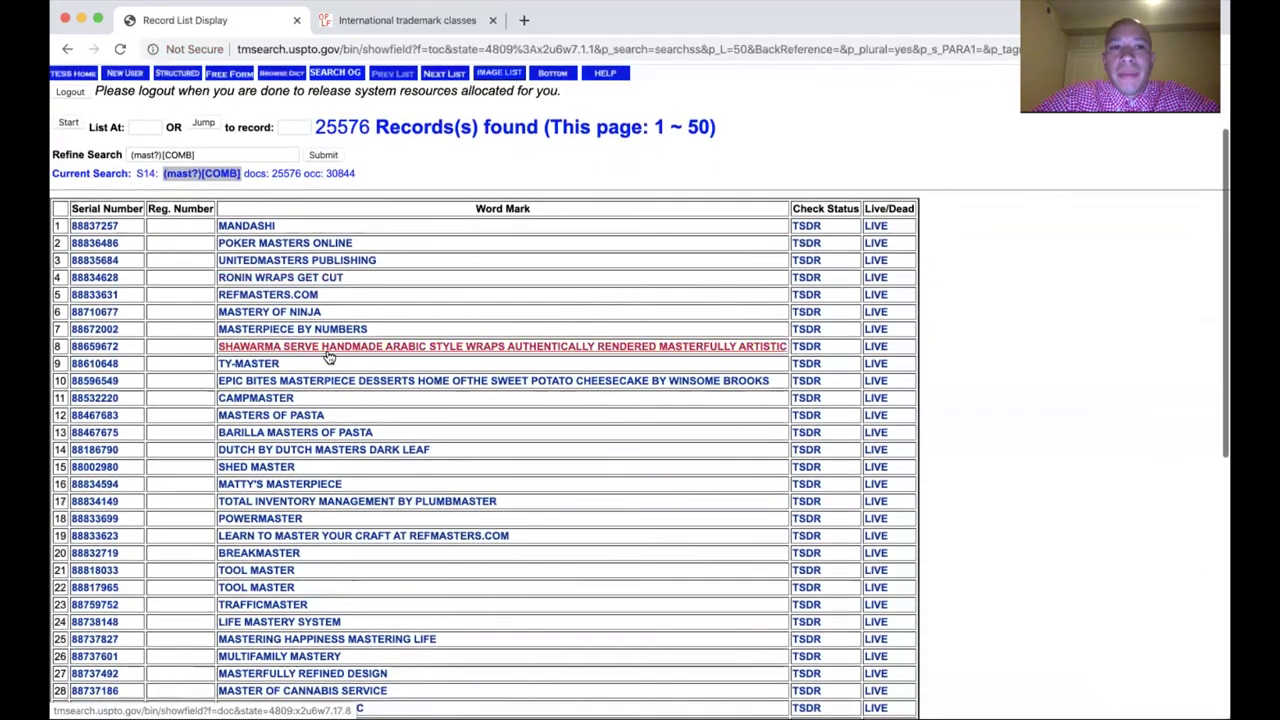
scroll(340, 310, down, 2)
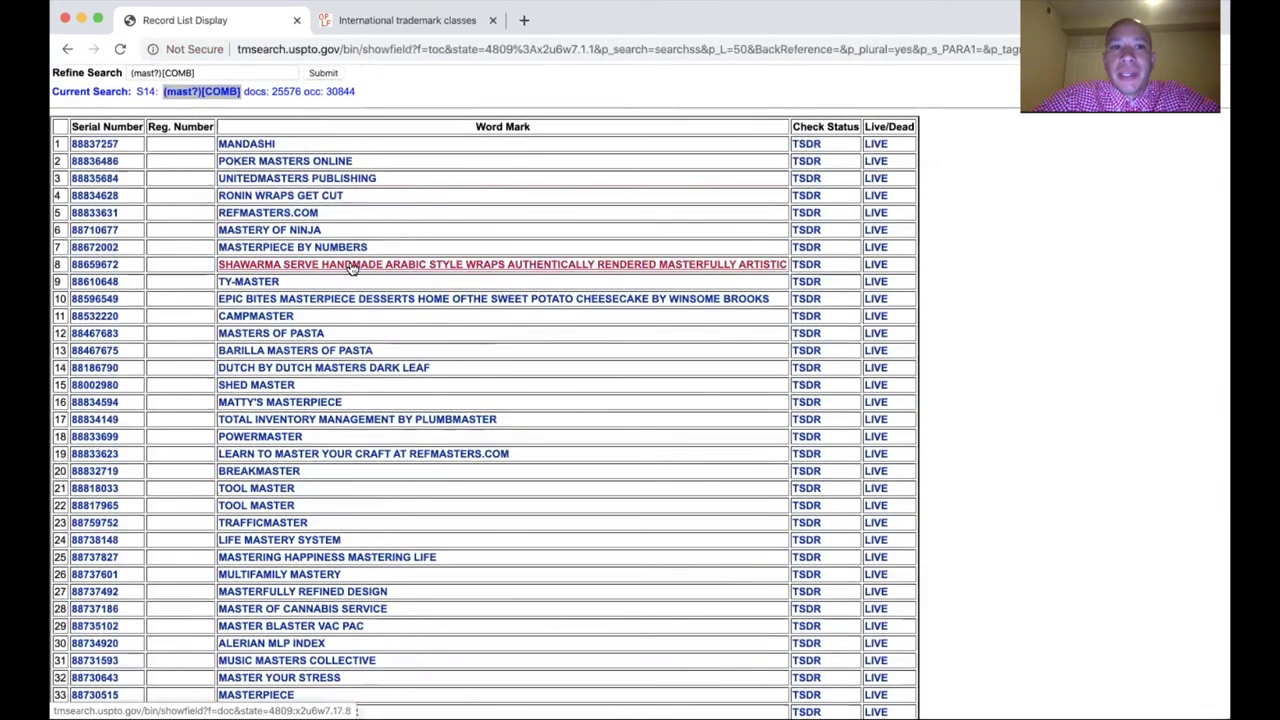
Return to the search form, change the term to "m$st", run the combined word mark search and browse the list for variations
scroll(352, 268, left, 5)
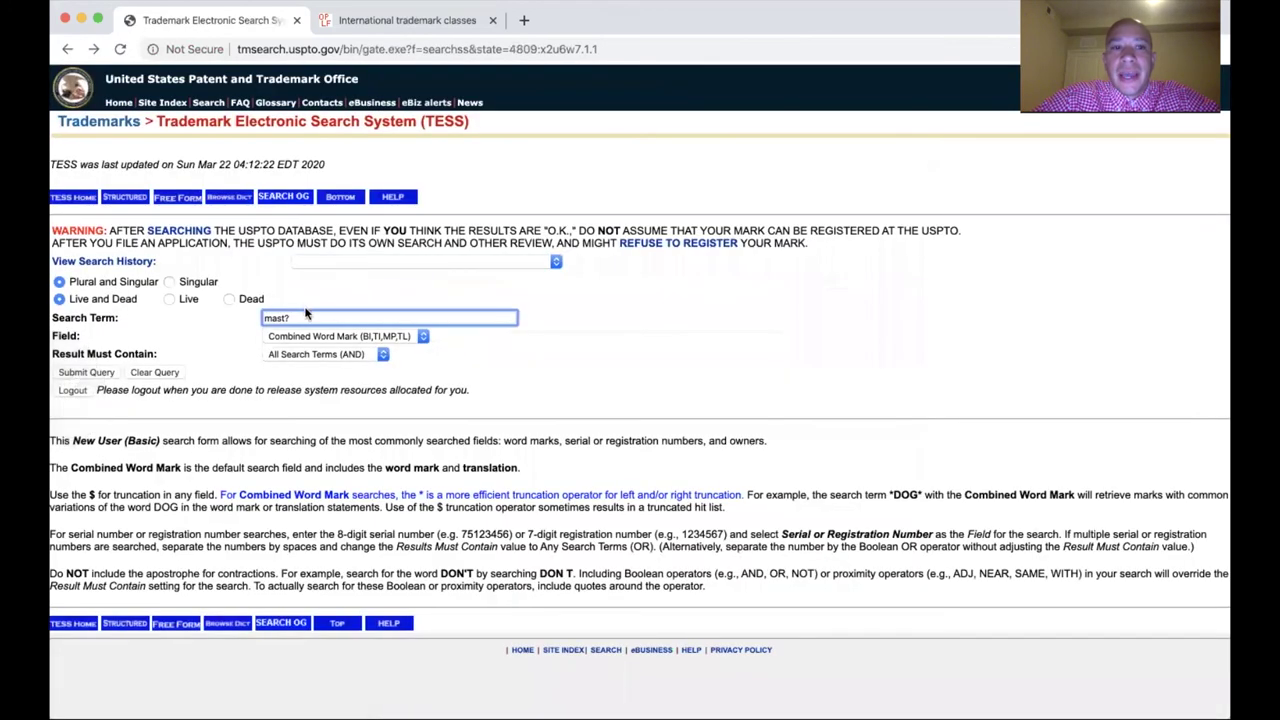
key(BackSpace)
key(BackSpace)
key(BackSpace)
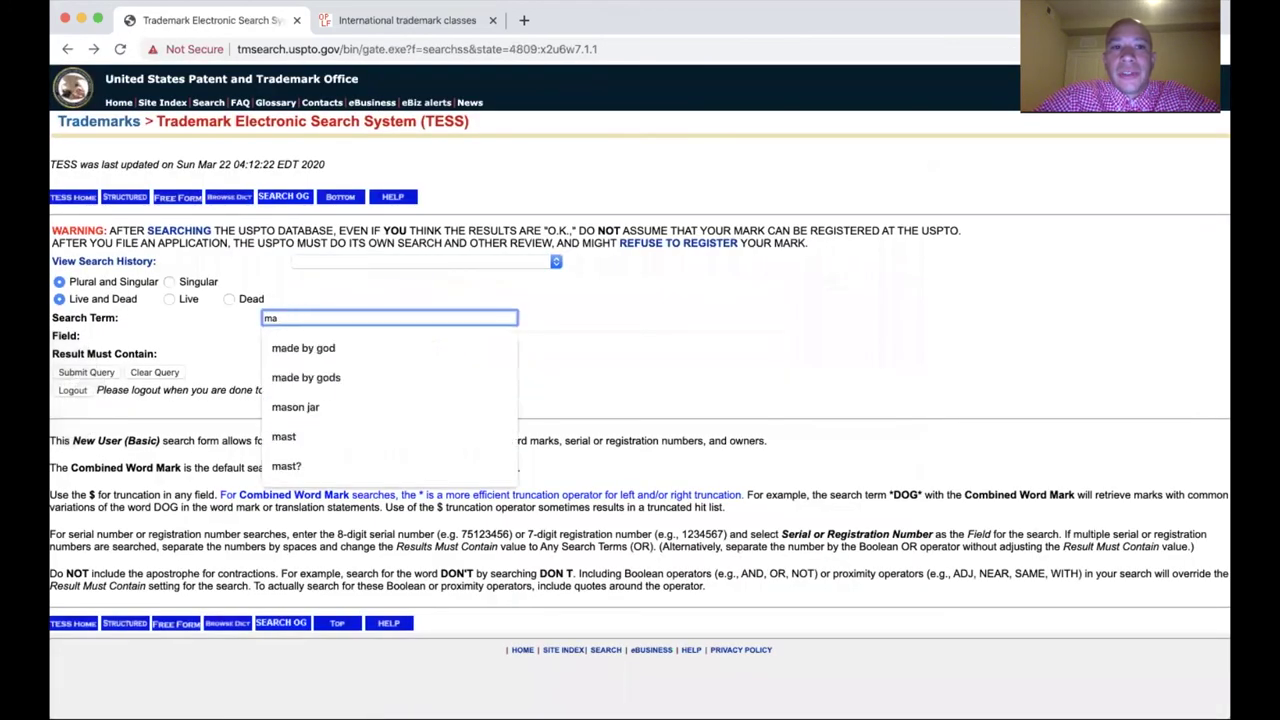
key(BackSpace)
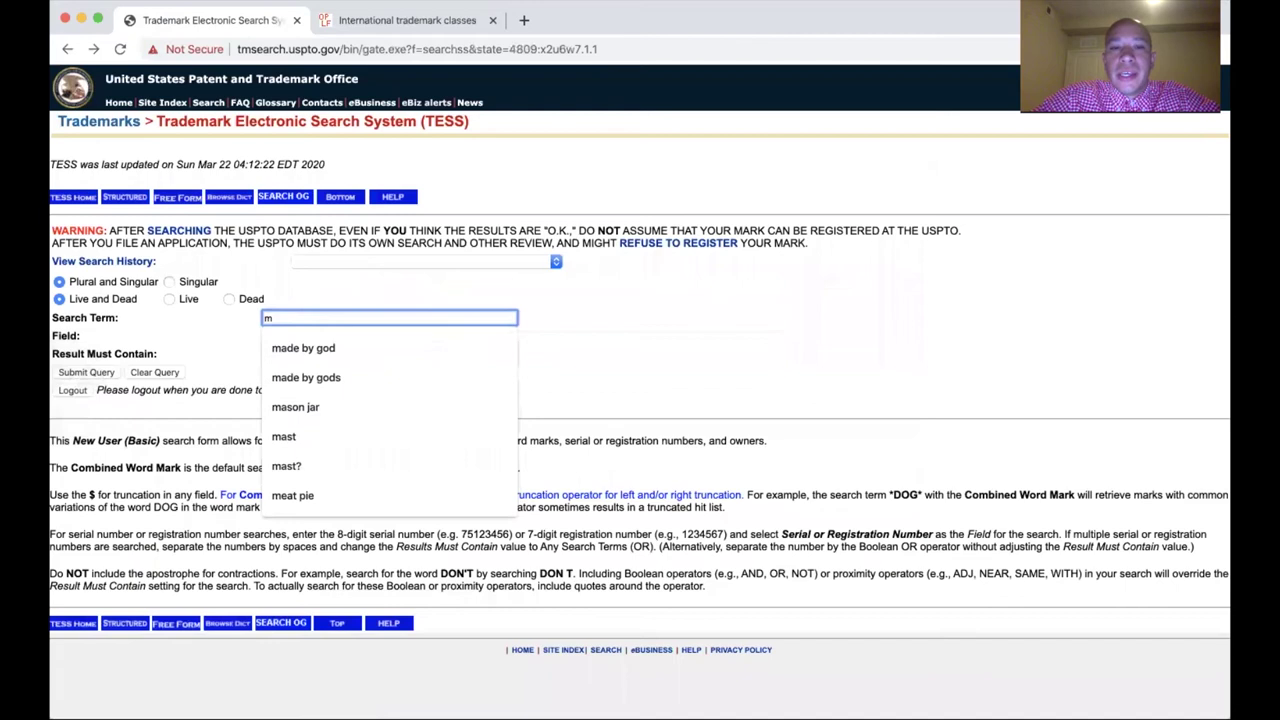
text($)
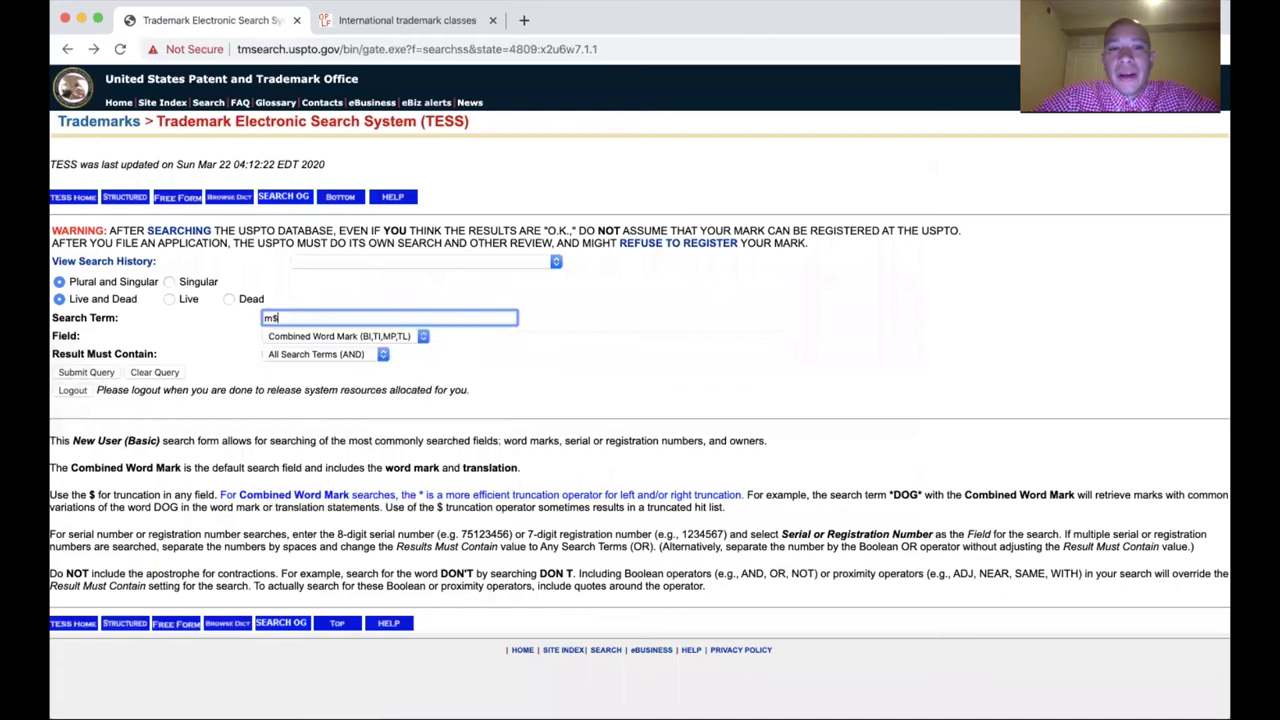
text(st)
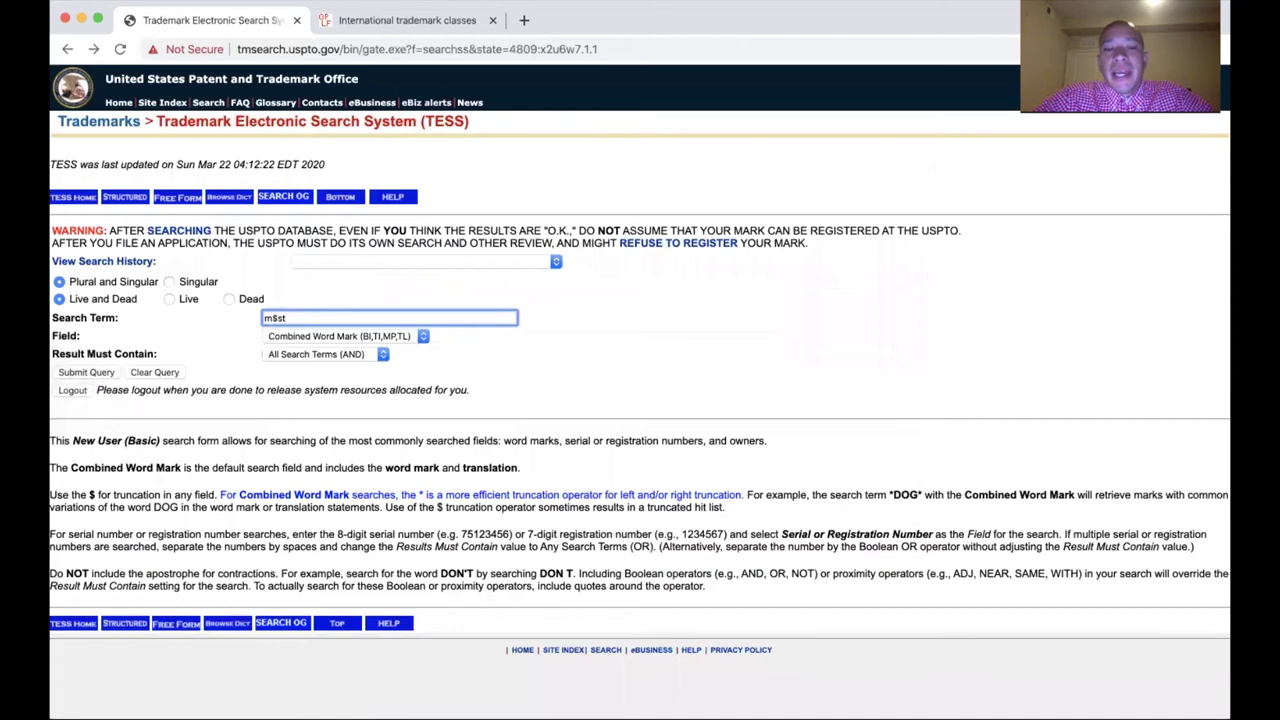
key(Return)
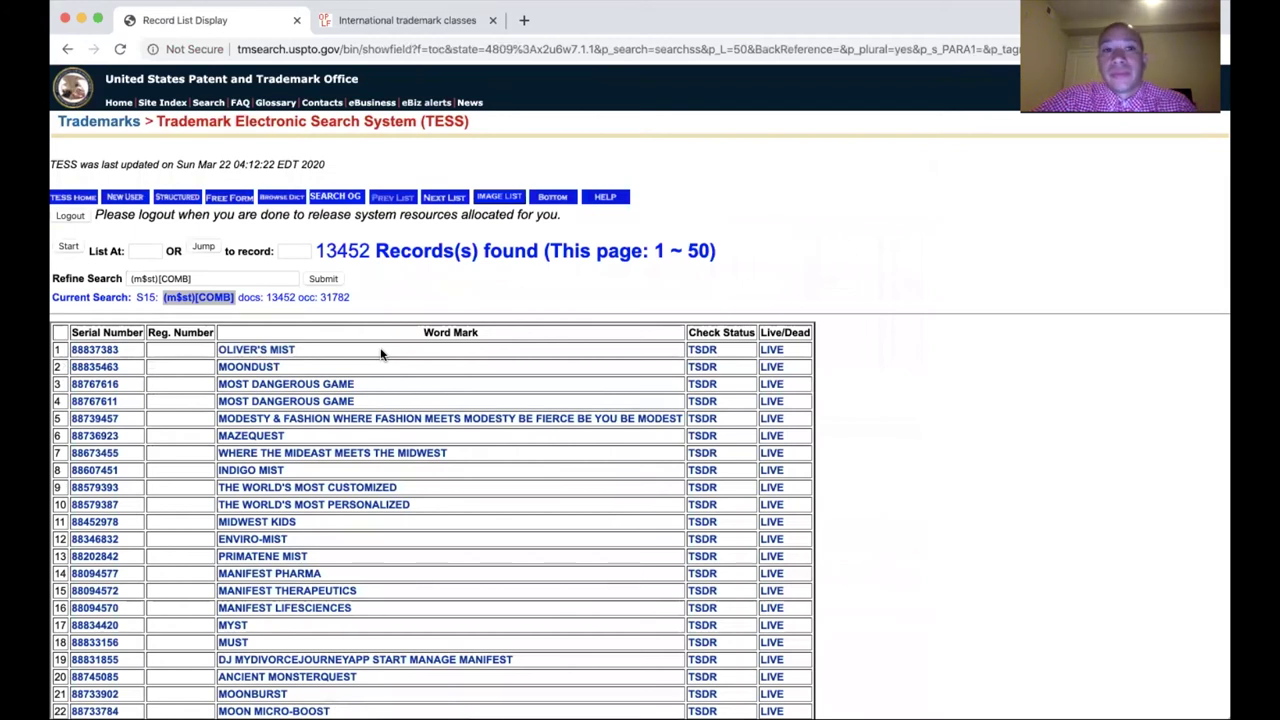
scroll(380, 352, down, 3)
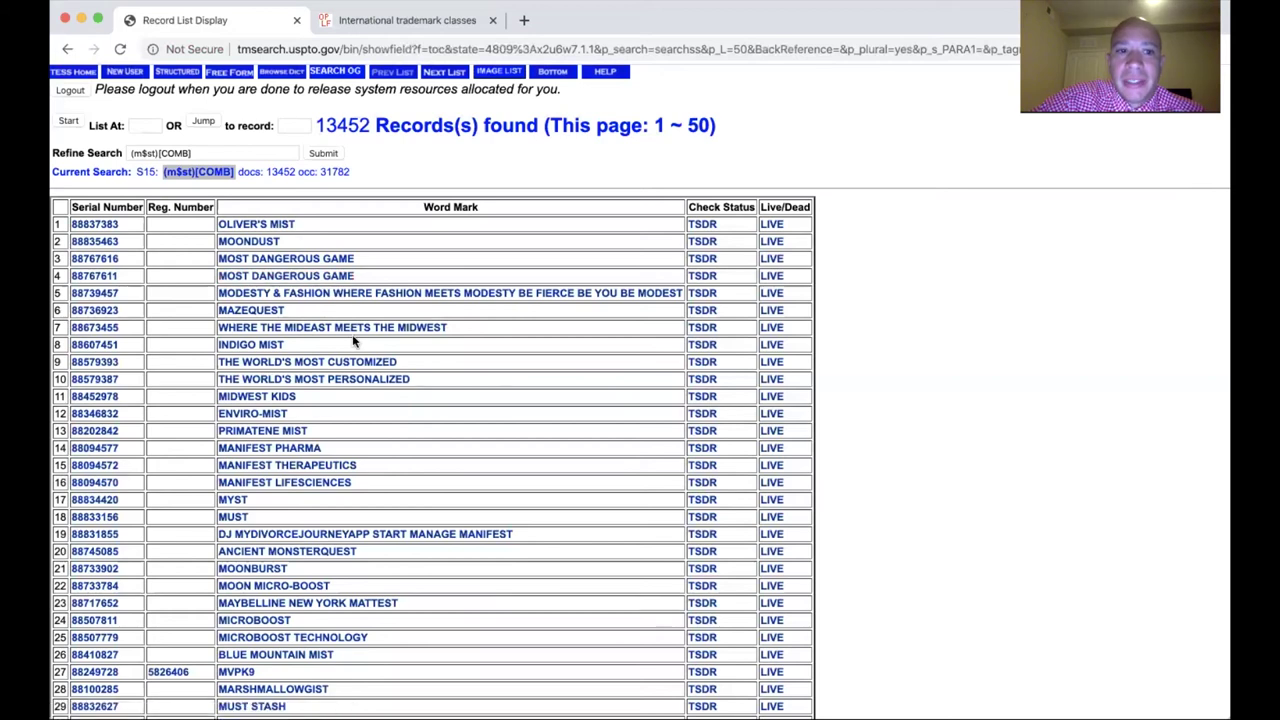
scroll(352, 342, down, 1)
scroll(352, 342, down, 3)
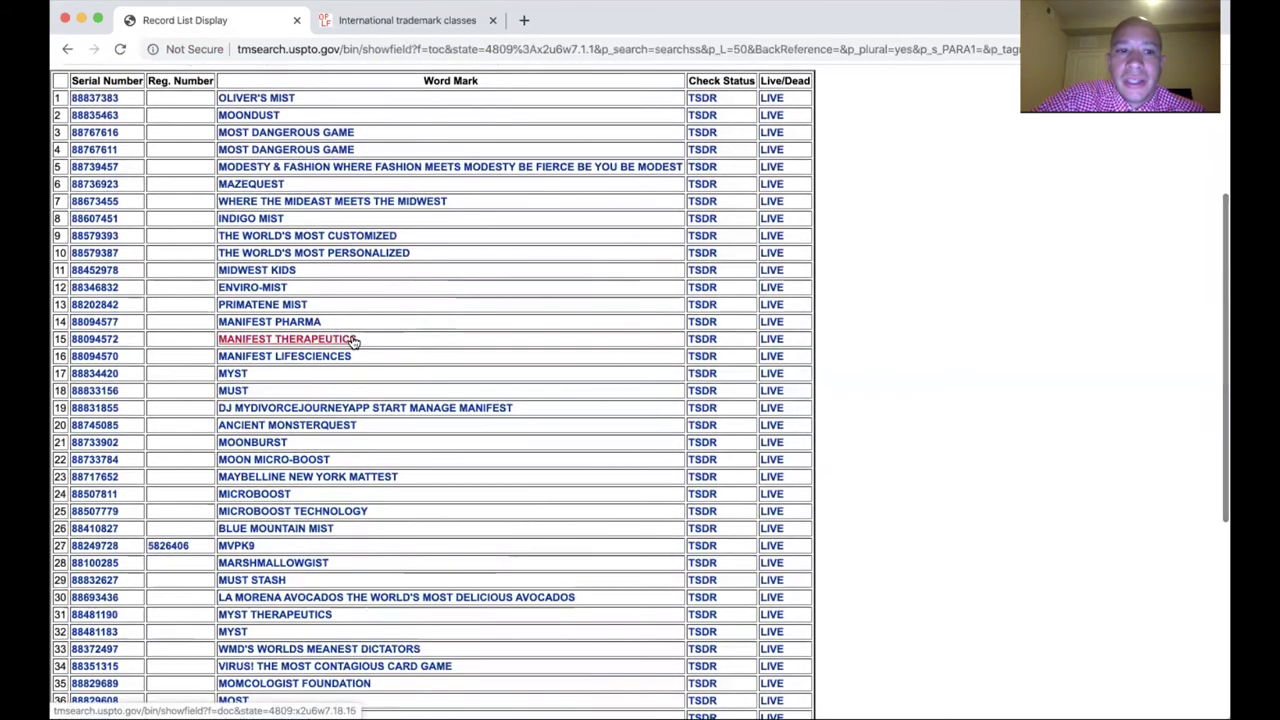
scroll(352, 342, down, 4)
Leave the record list, view the structured search form, and open a blank Basic Word Mark Search form through the TESS home page
scroll(352, 342, left, 5)
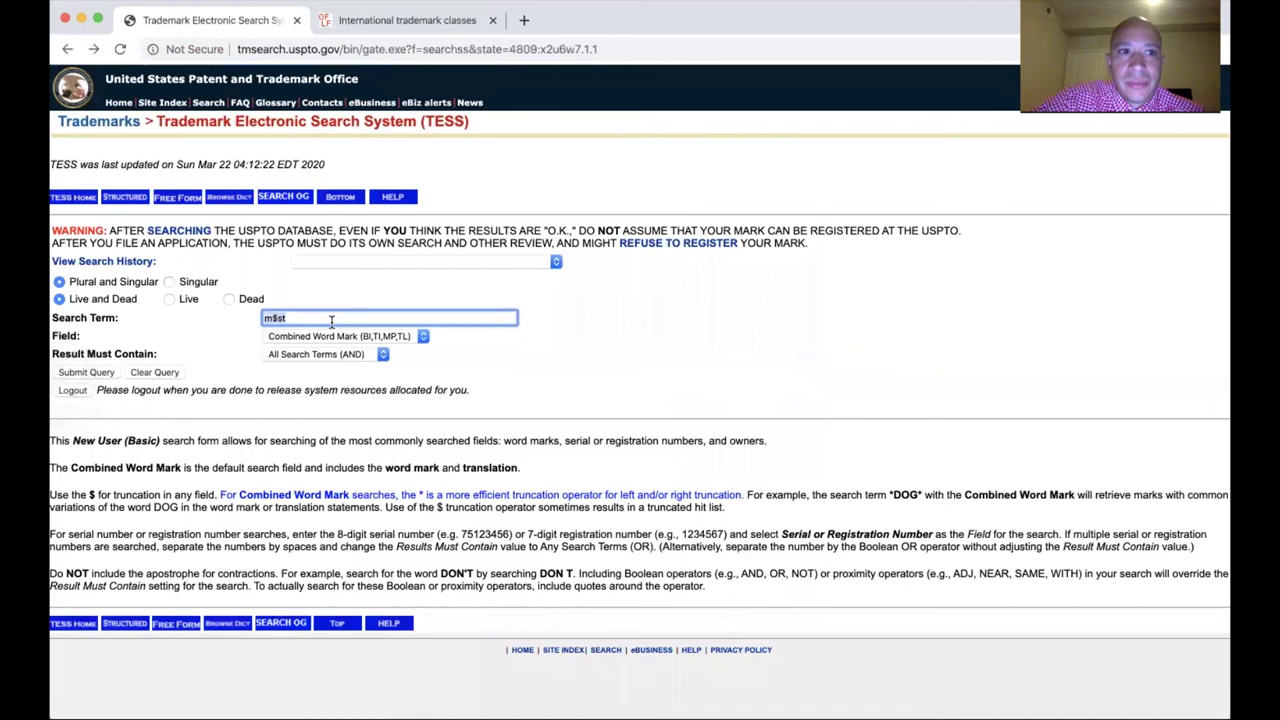
click(146, 202)
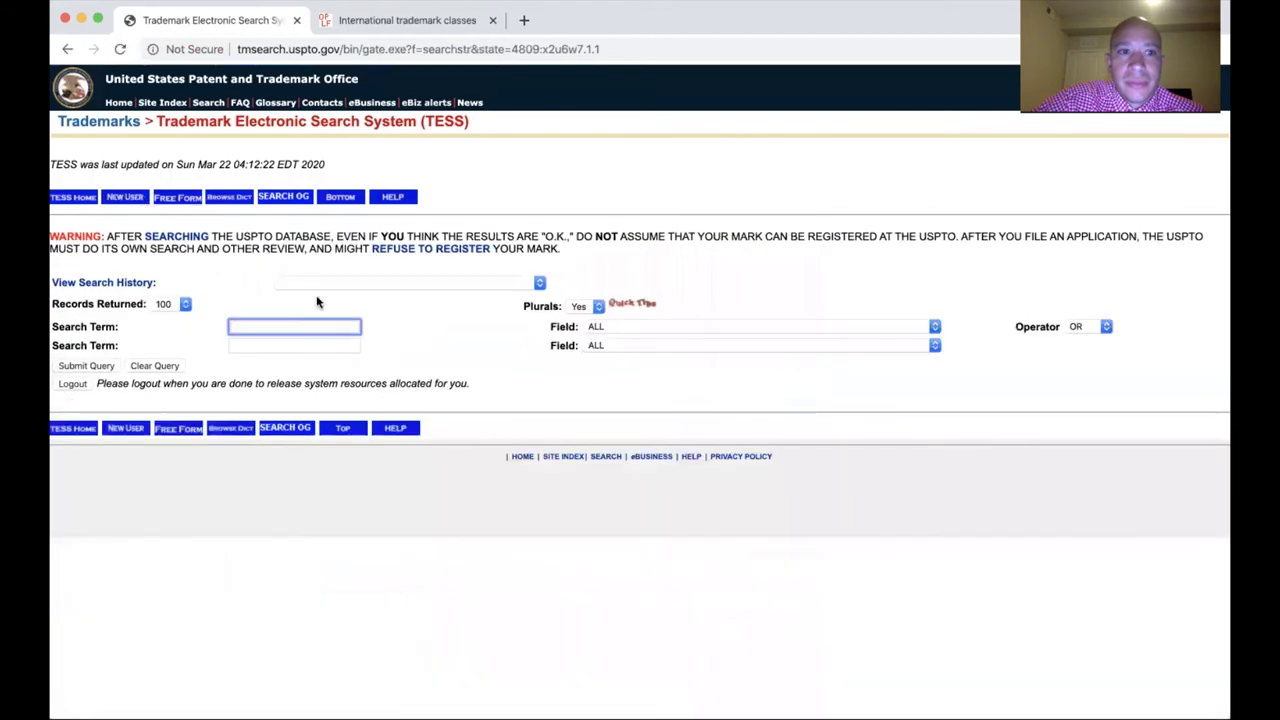
click(83, 202)
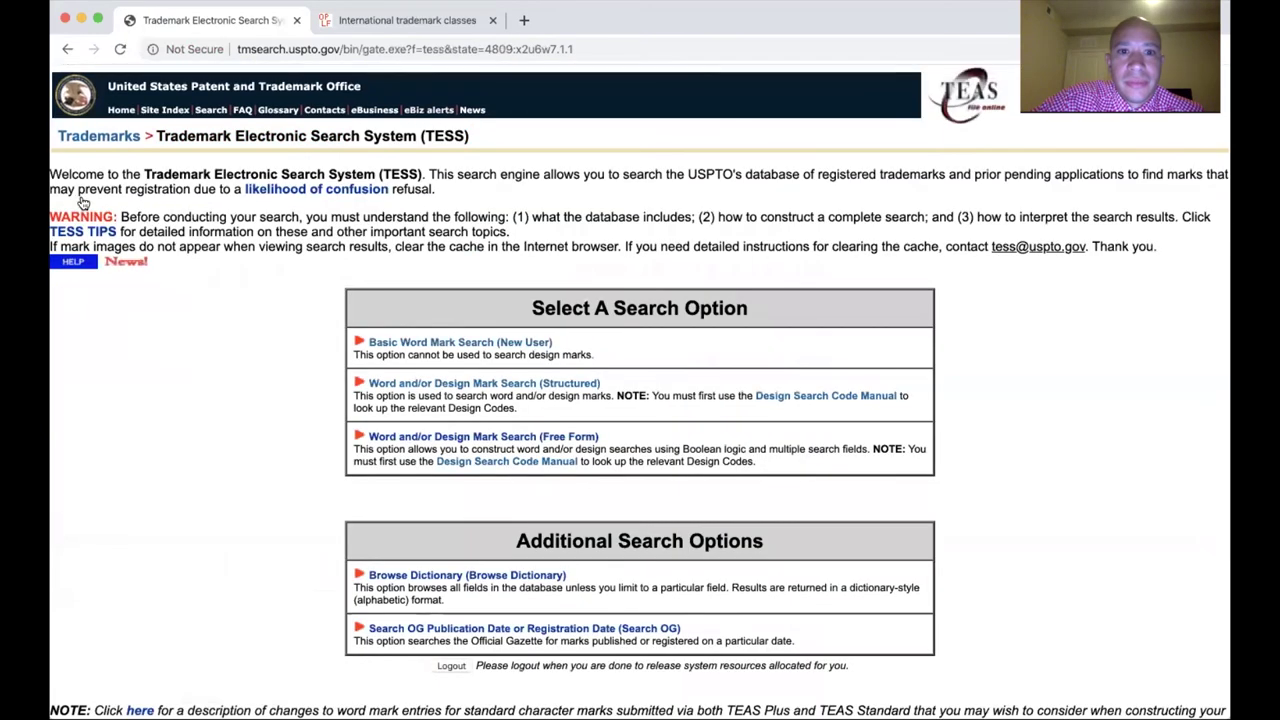
click(420, 343)
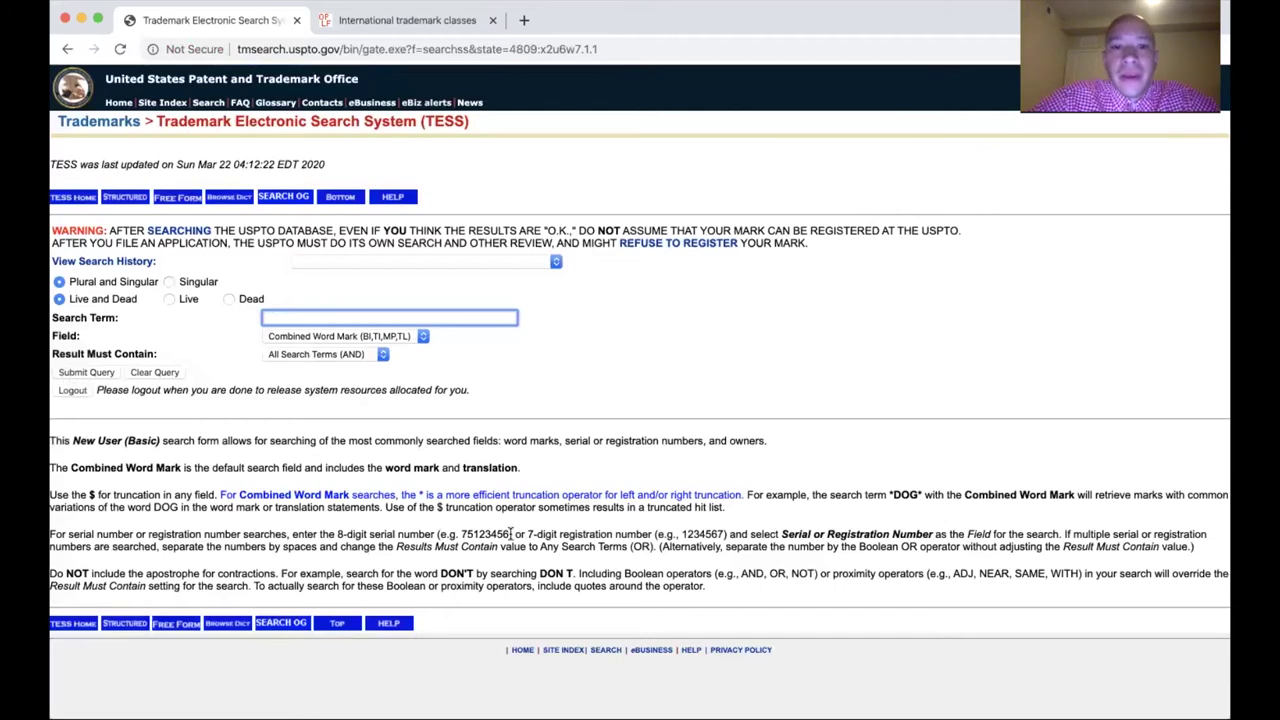
Copy the example 8-digit serial number 75123456 from the form's help text and reopen the basic search form through TESS home
drag(512, 534, 461, 533)
key(super+c)
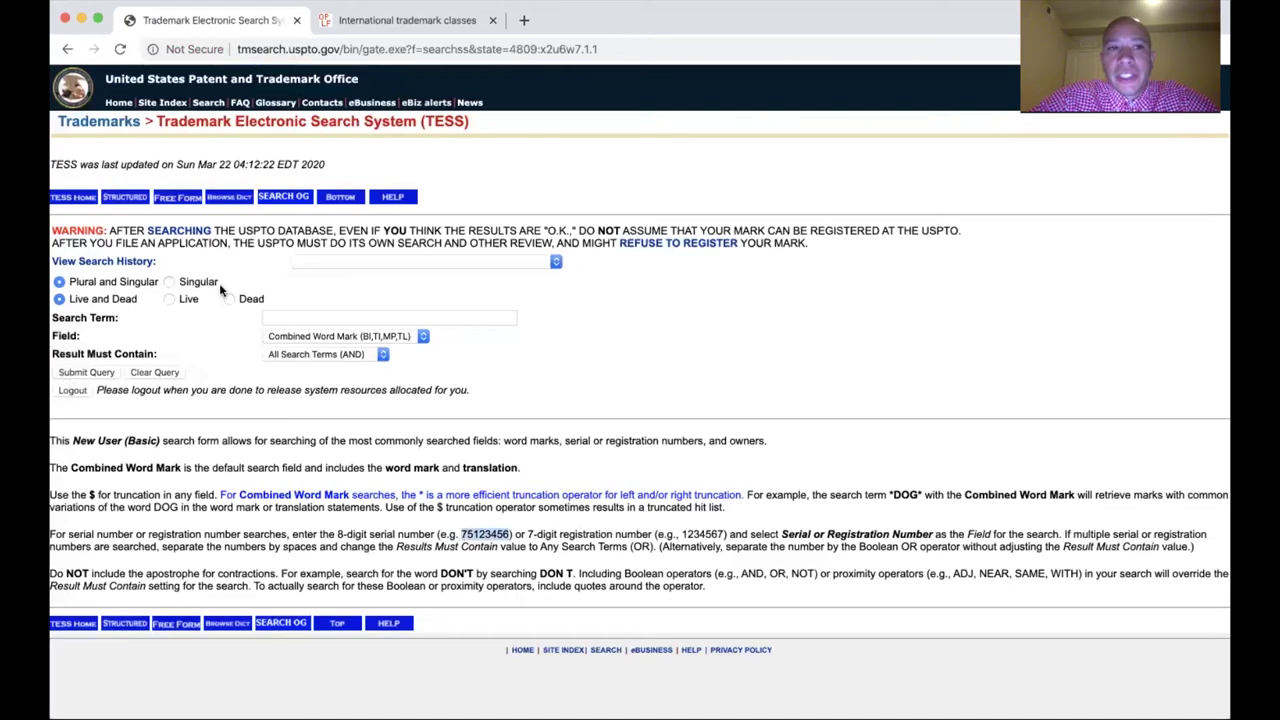
click(135, 196)
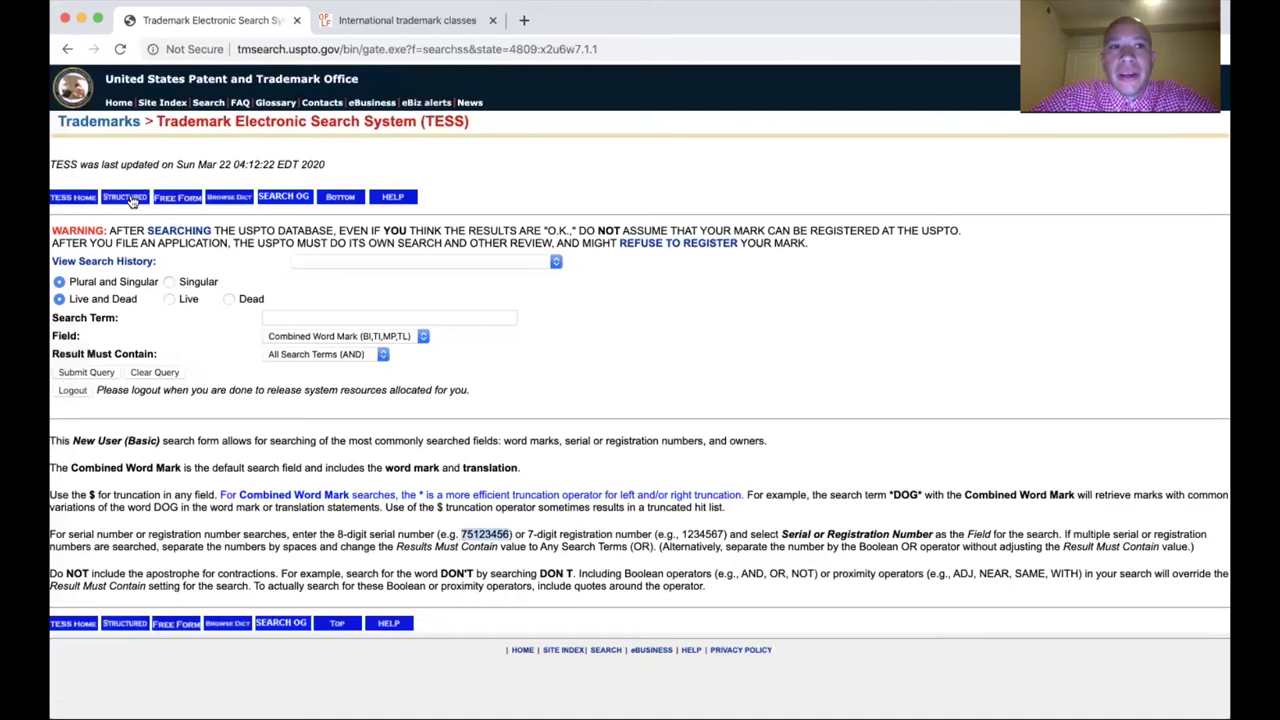
click(73, 200)
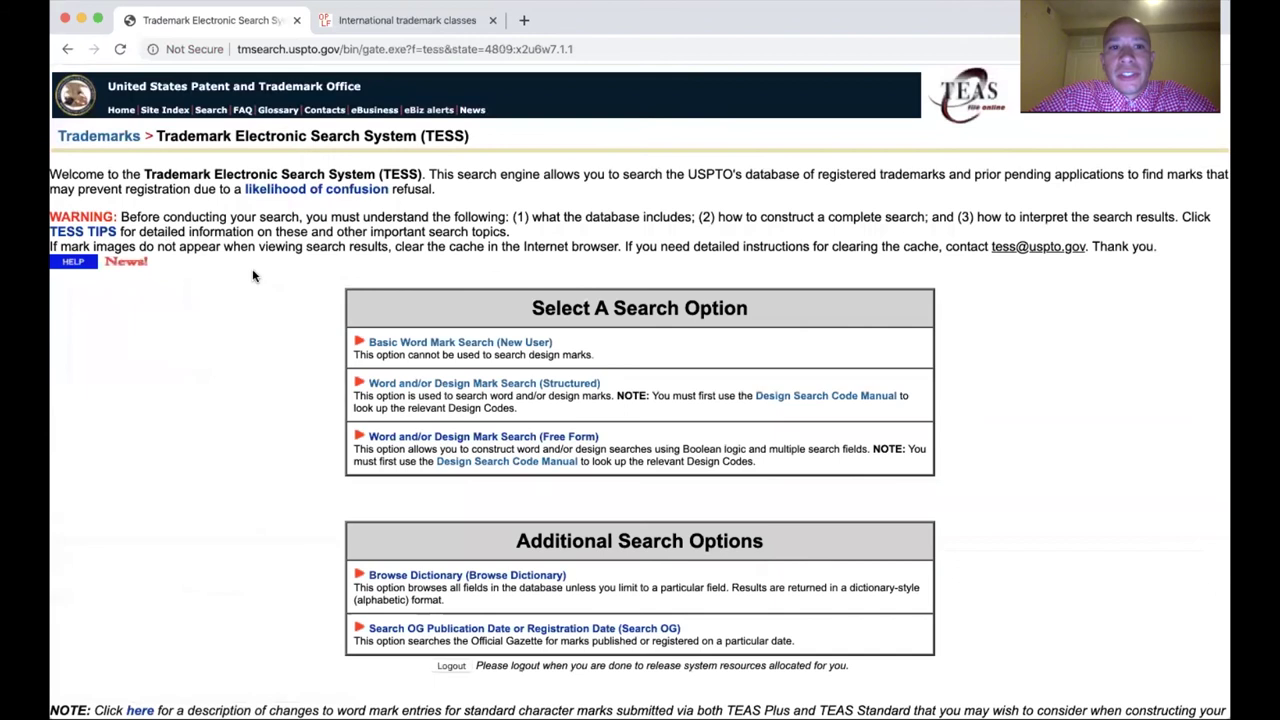
click(403, 341)
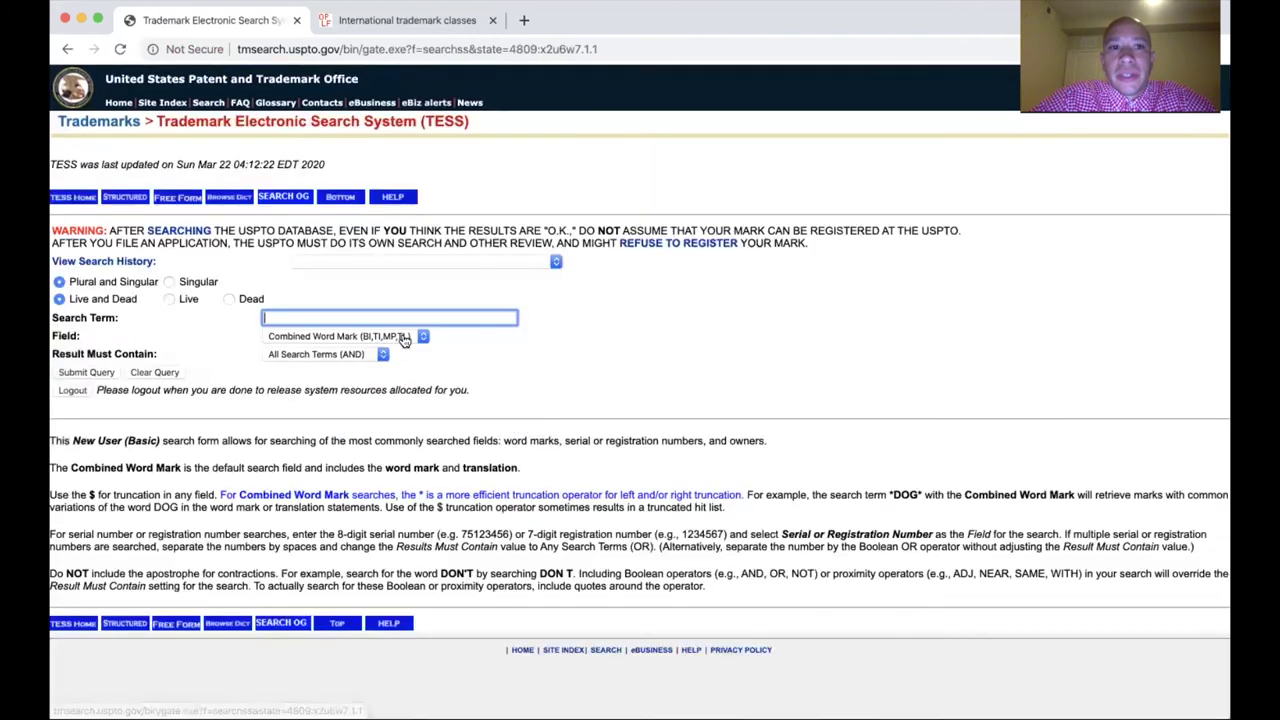
Set the search field to Serial or Registration Number, paste 75123456 as the search term and submit the query
click(370, 337)
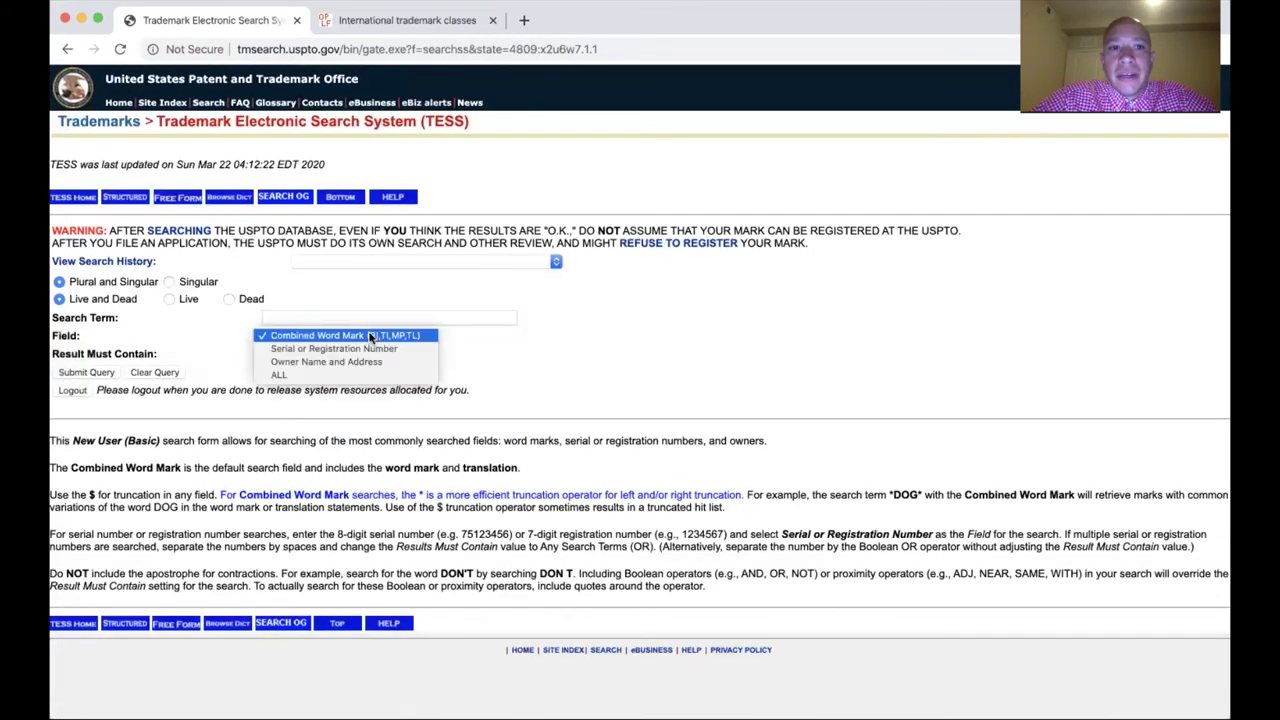
click(365, 346)
click(337, 318)
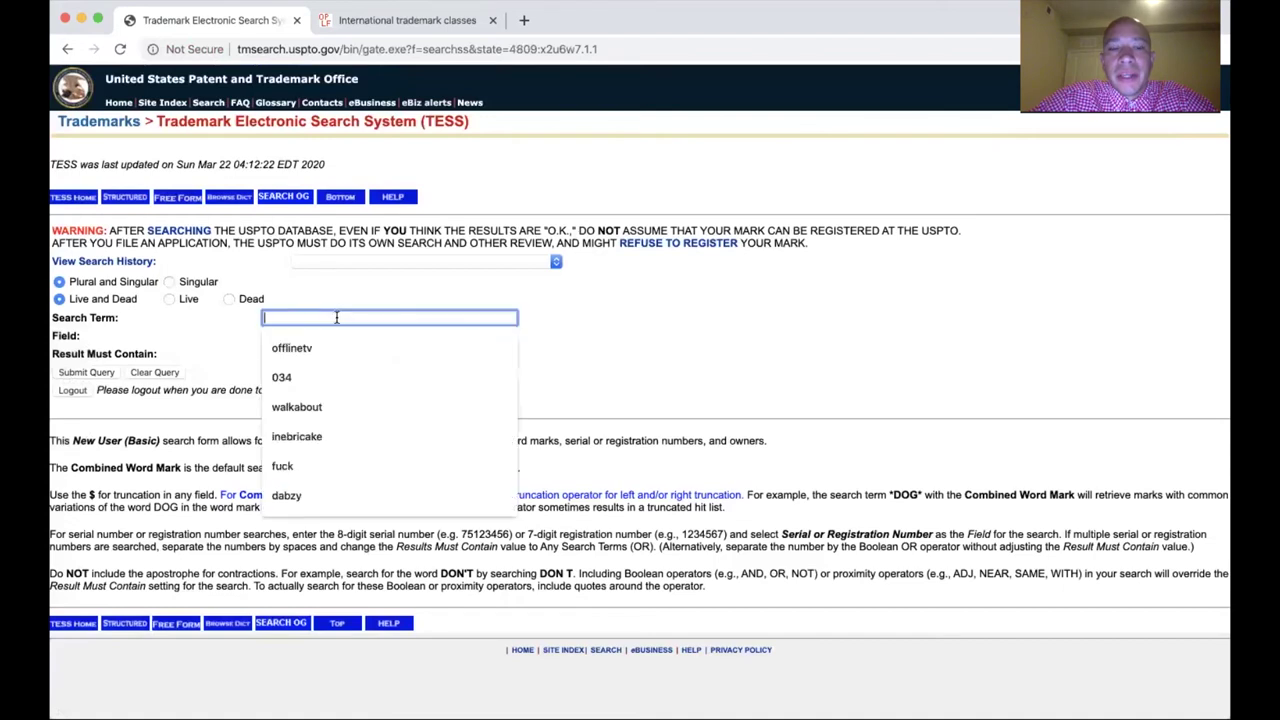
key(super+v)
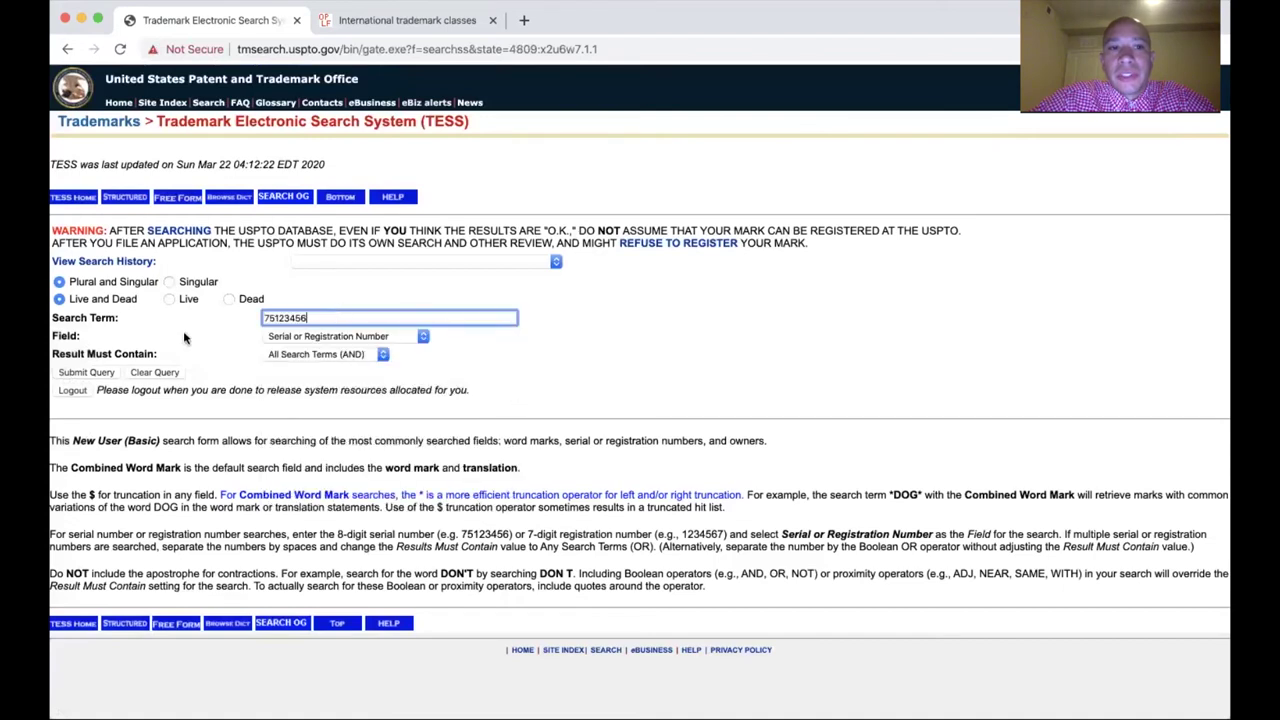
click(86, 372)
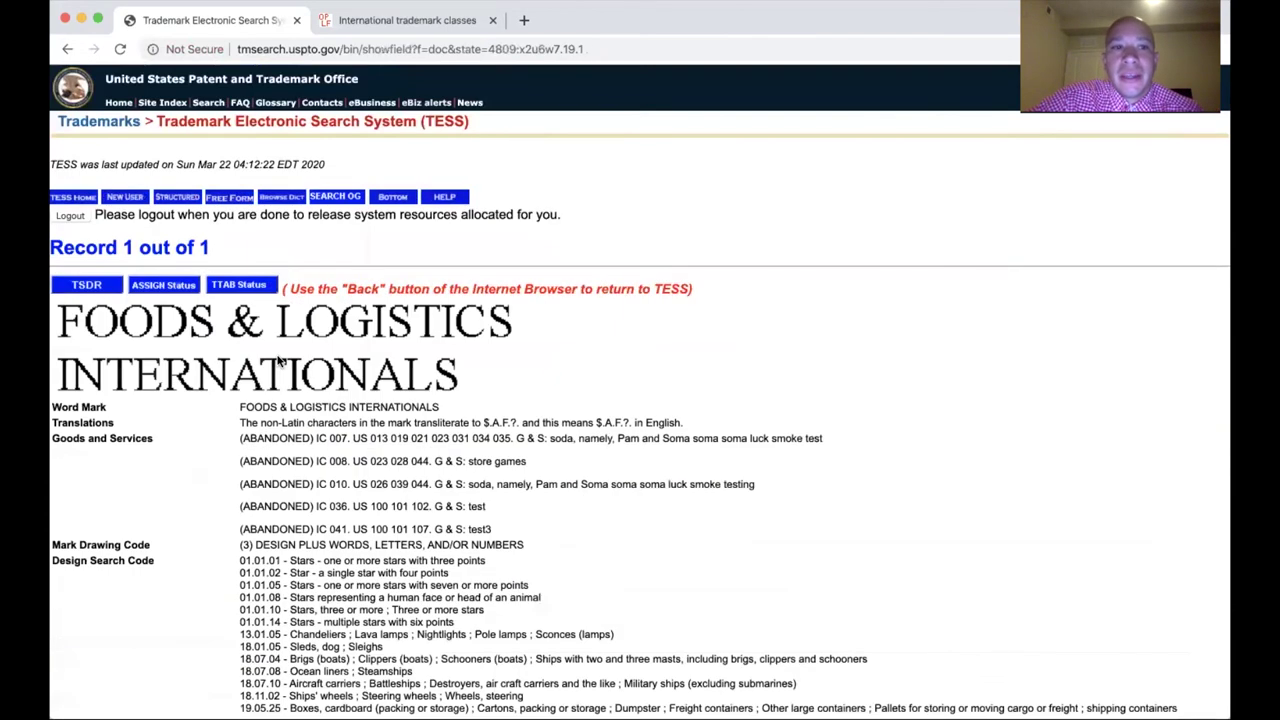
Review the record found by the serial number lookup and return to the basic search form
scroll(281, 361, down, 2)
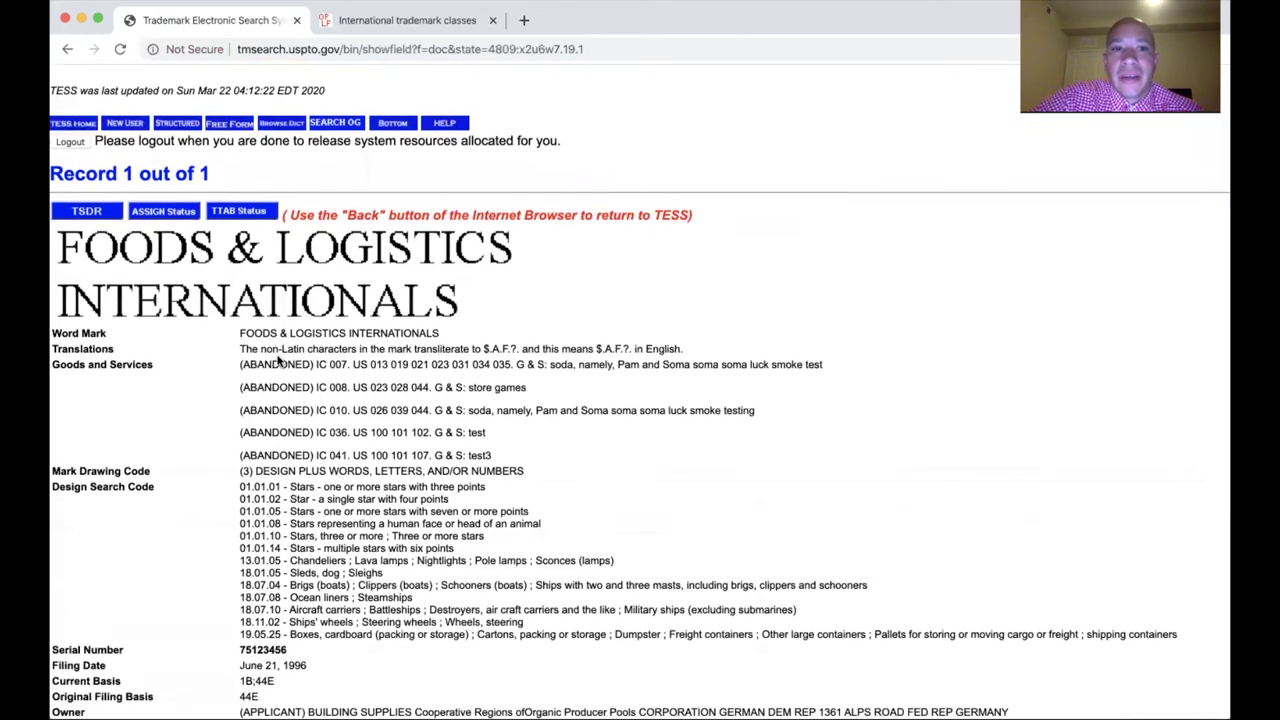
scroll(281, 361, down, 2)
scroll(279, 358, left, 5)
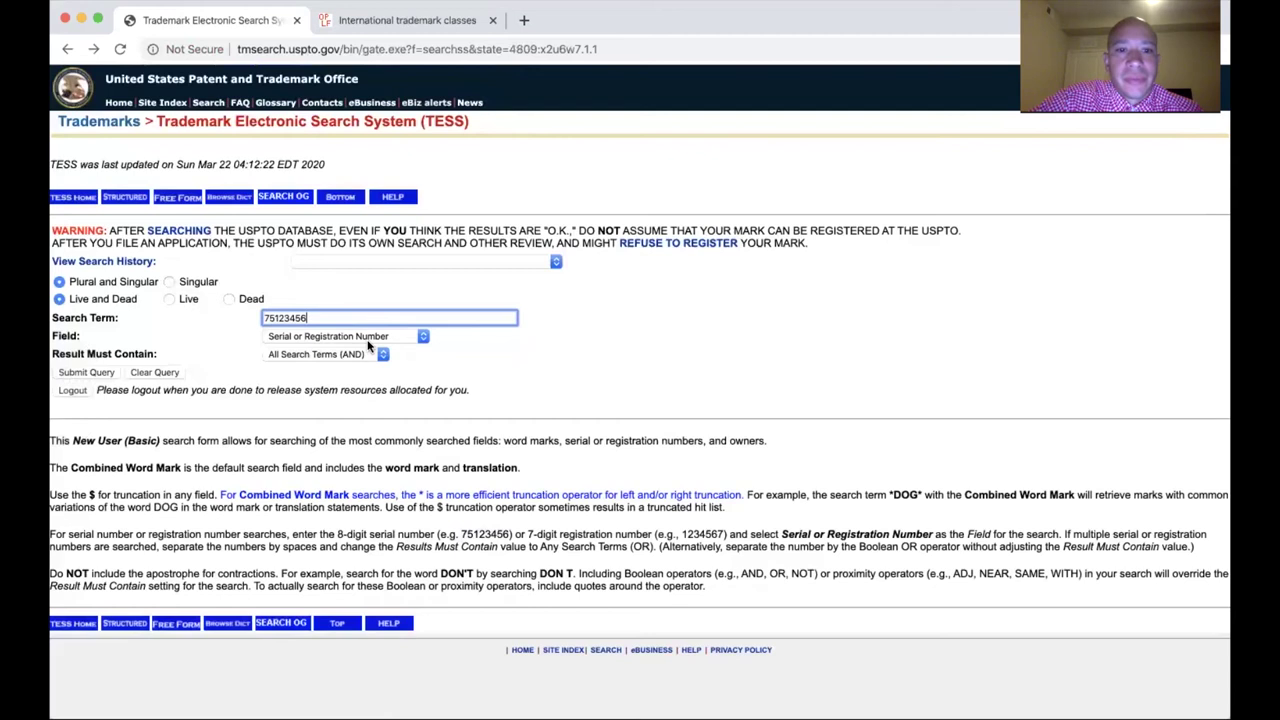
Clear the serial number from the search term and view the available search field options
scroll(367, 345, down, 1)
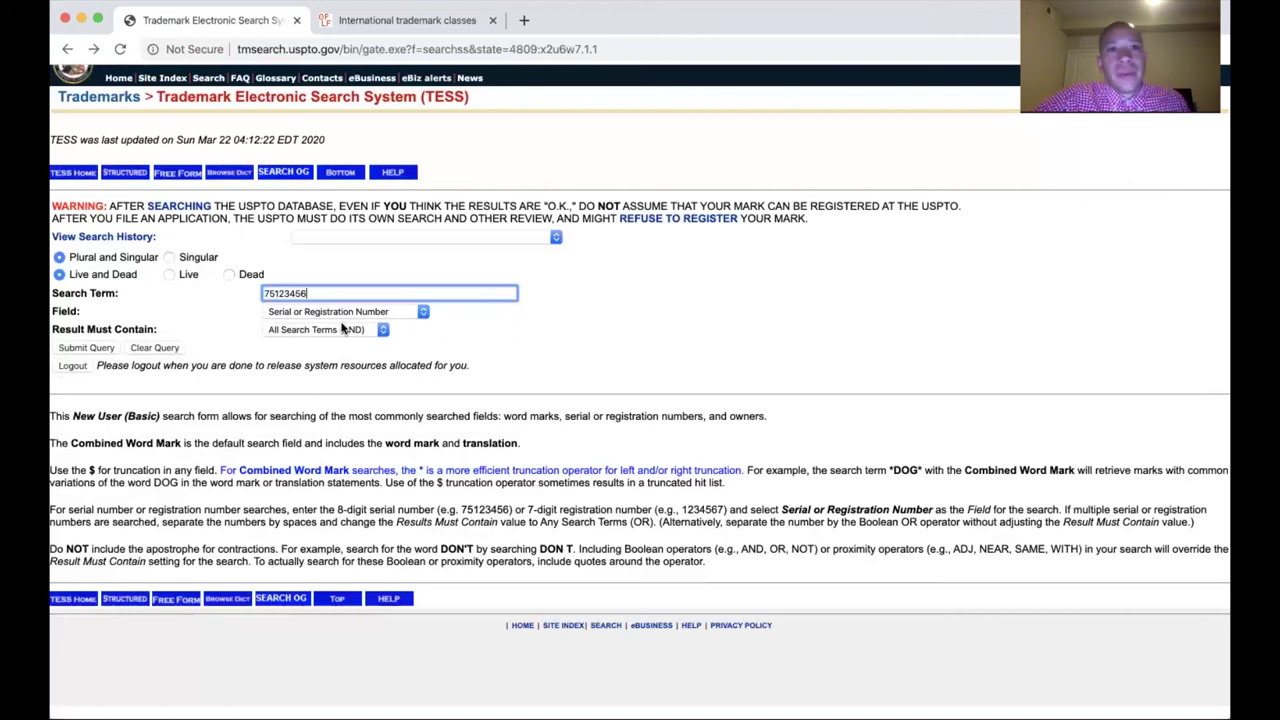
double_click(328, 290)
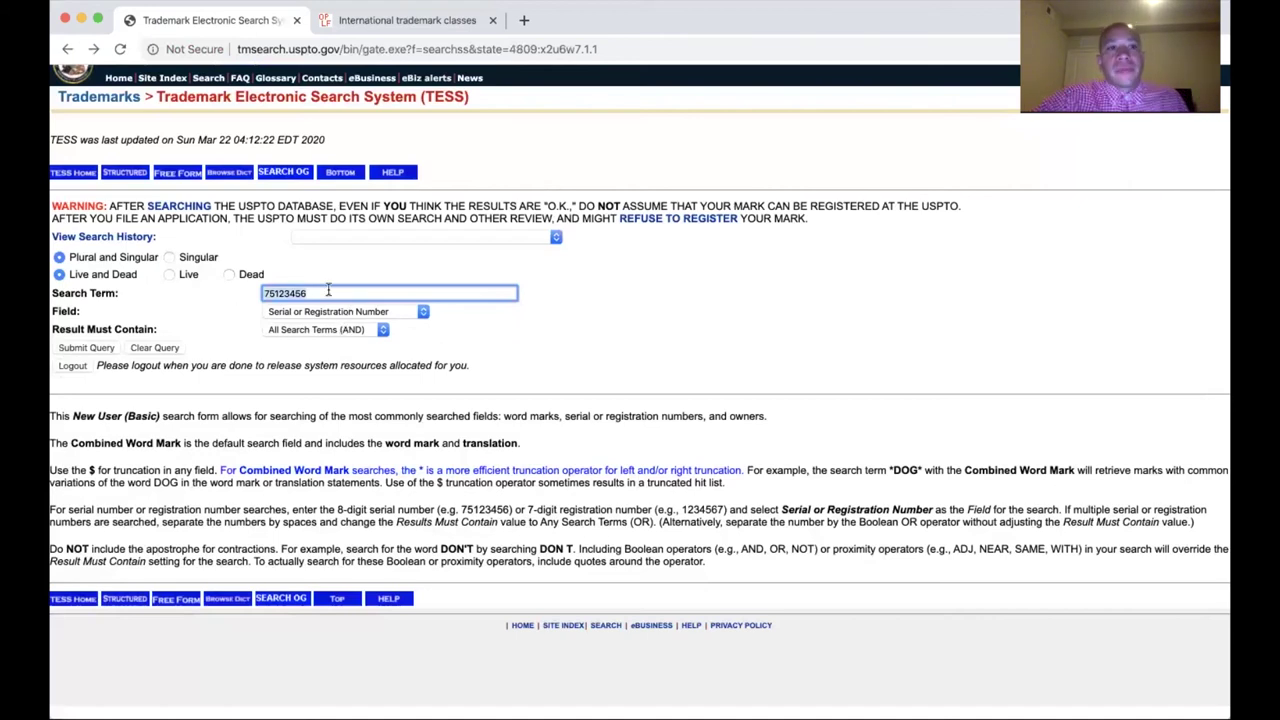
key(BackSpace)
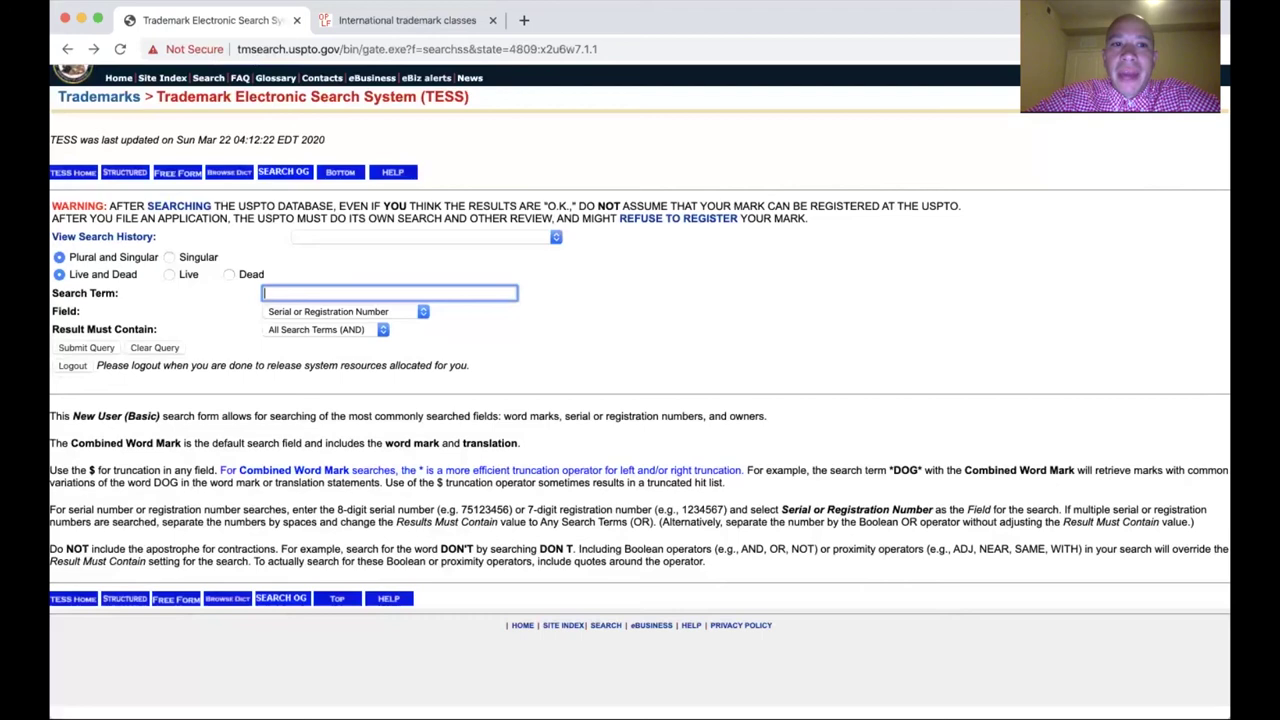
click(300, 312)
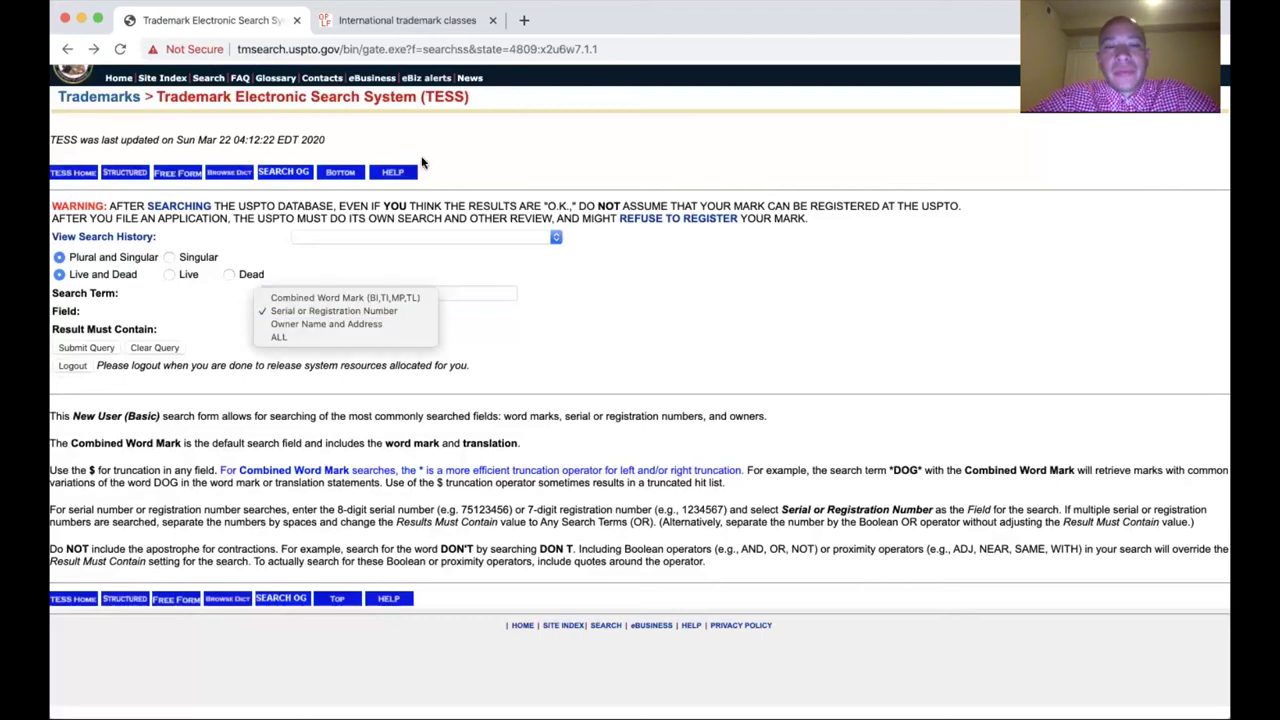
key(Escape)
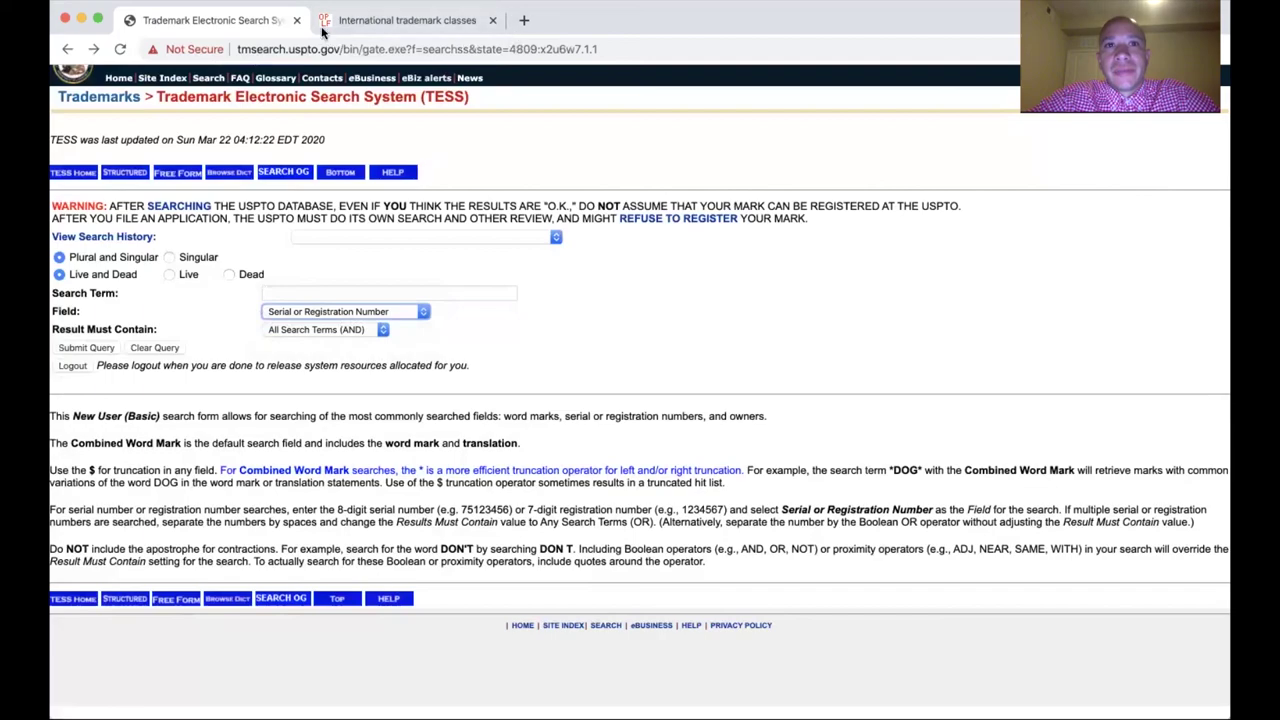
Close the TESS tab and go to google.com in the remaining trademark classes tab
click(296, 20)
click(294, 42)
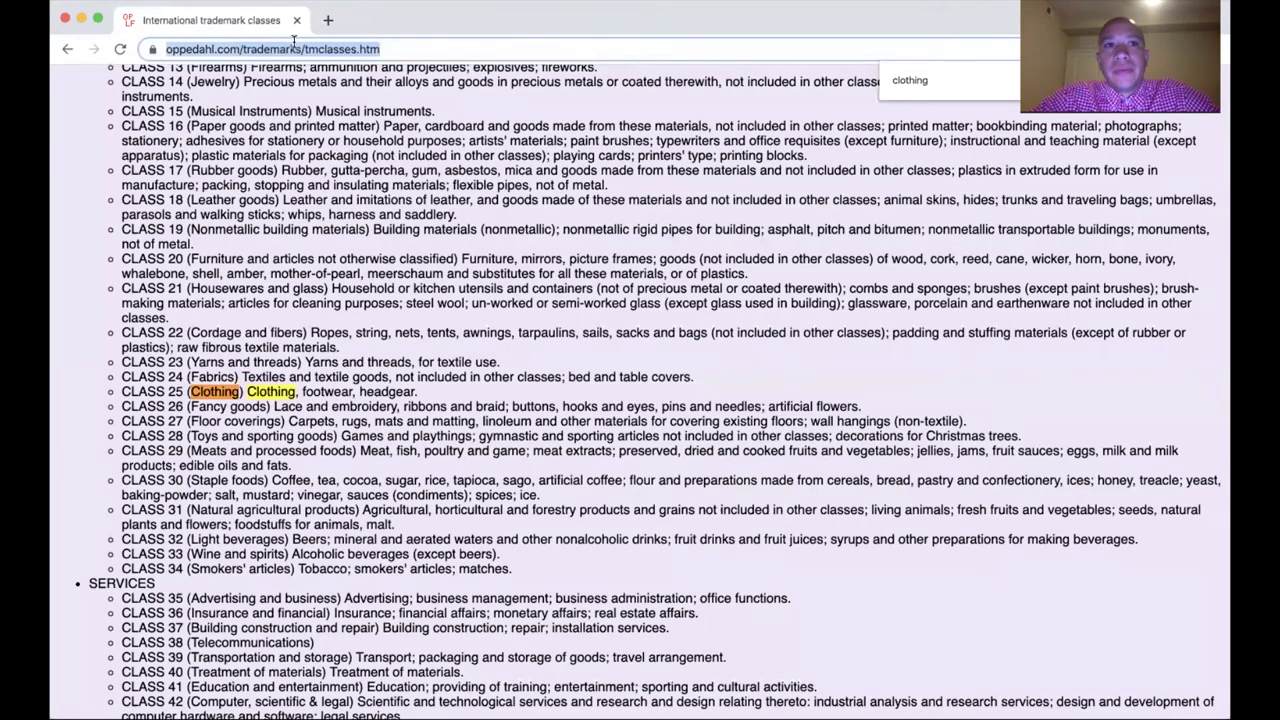
text(google.com)
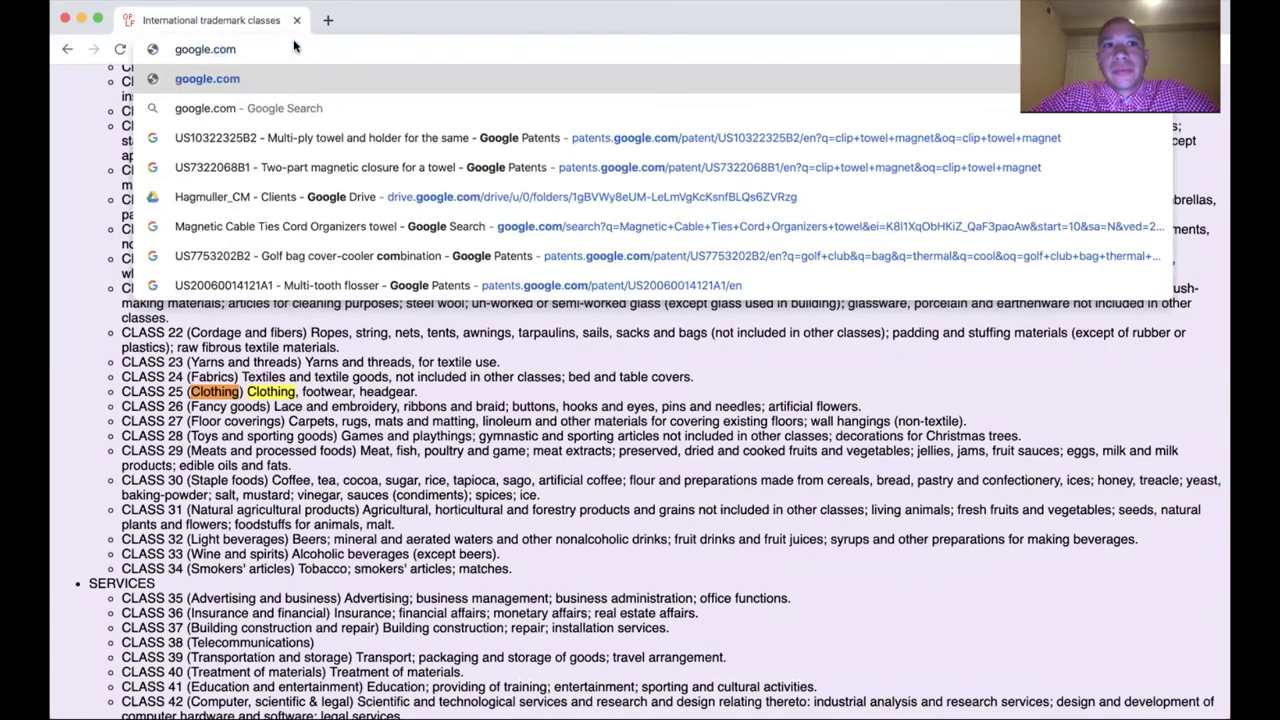
key(Return)
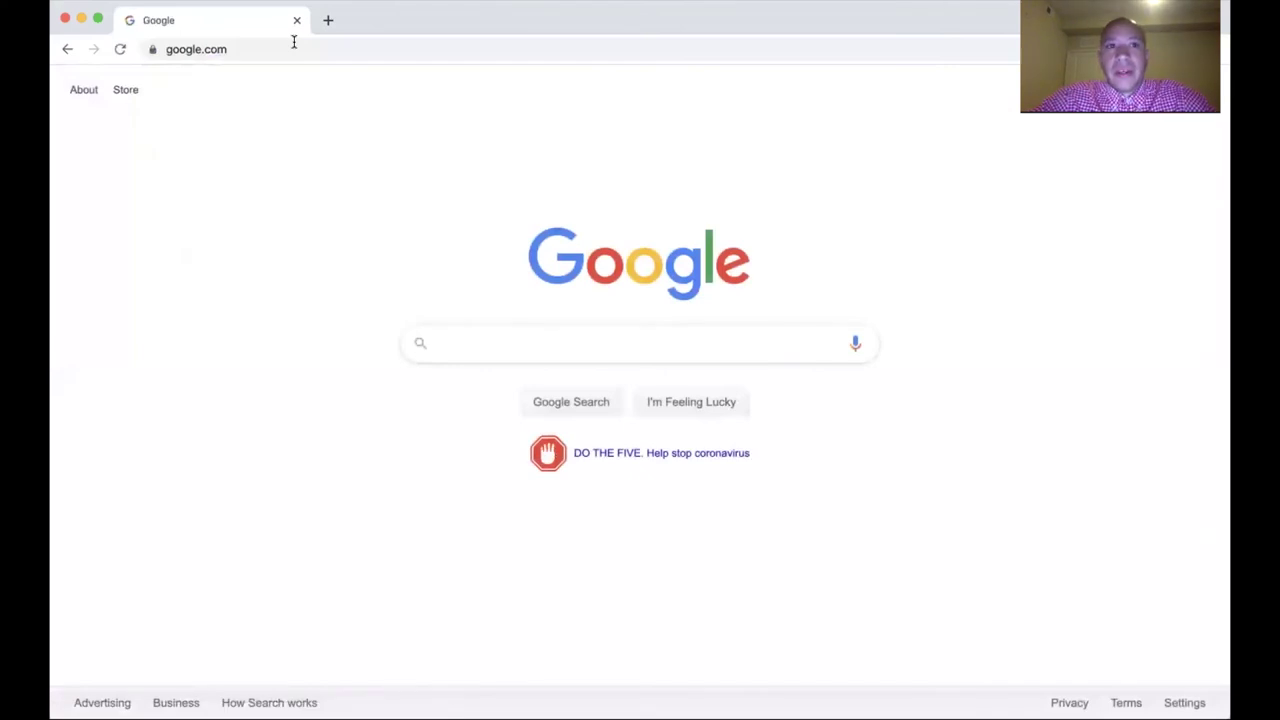
Search Google for "trademark search" and open the USPTO "Search trademark database" result
text(trade)
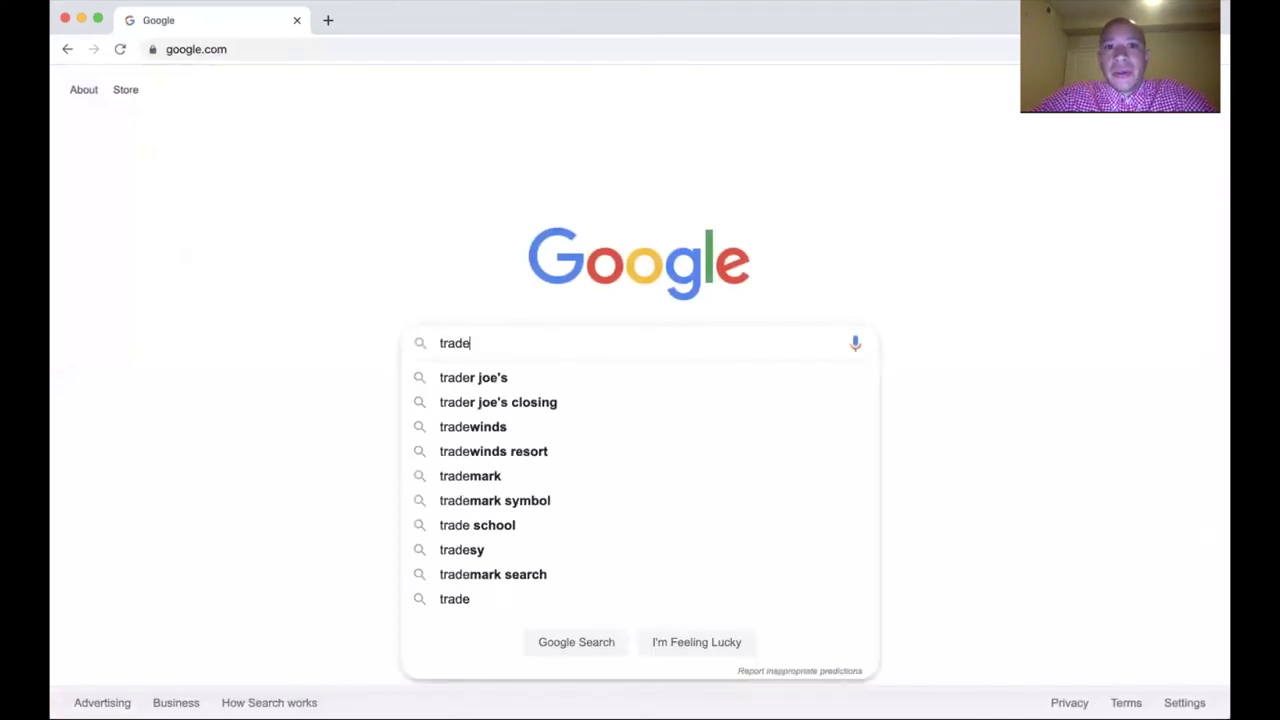
text(mark search)
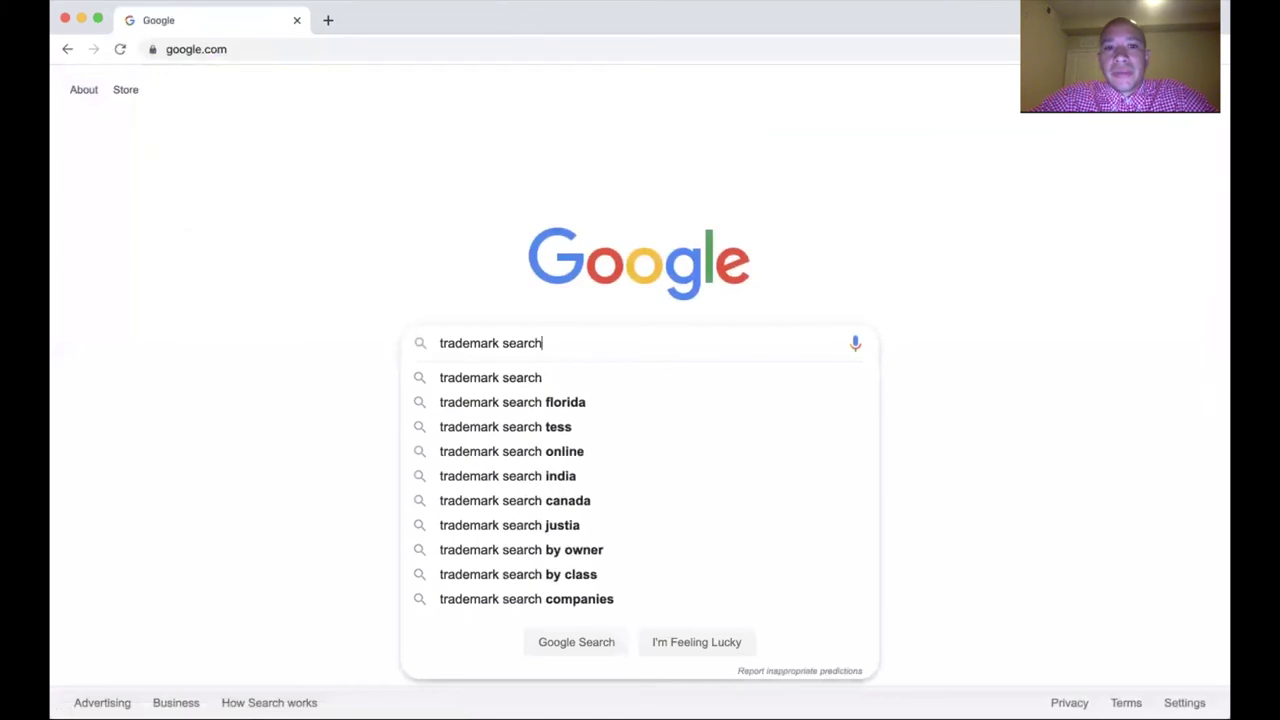
key(Return)
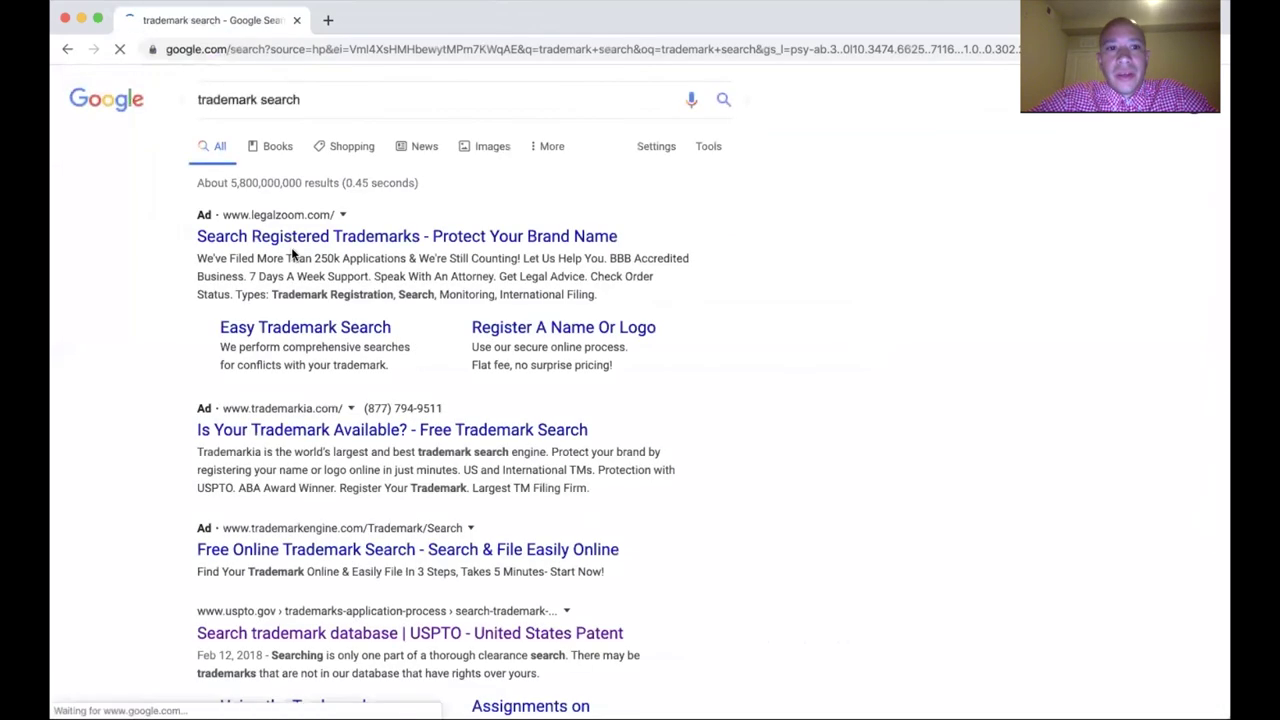
scroll(290, 255, down, 2)
click(370, 529)
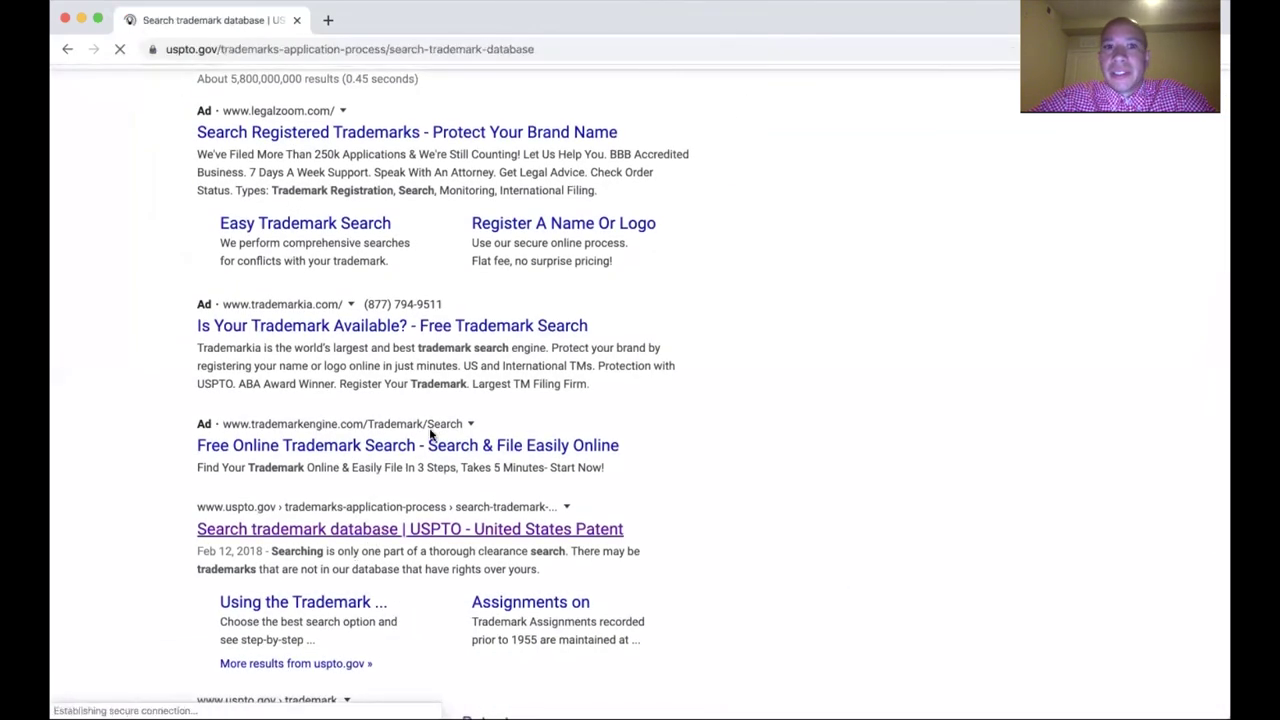
Launch TESS from the USPTO page and open the Basic Word Mark Search (New User) form
scroll(560, 420, down, 2)
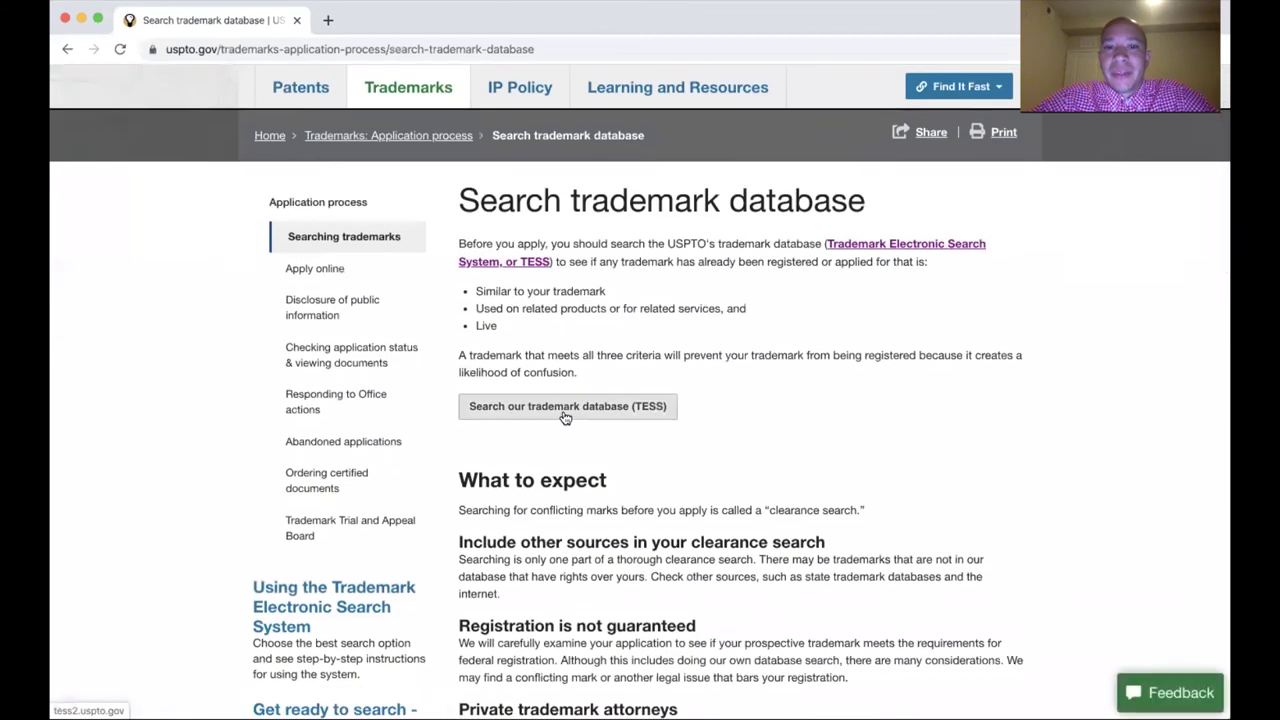
click(565, 407)
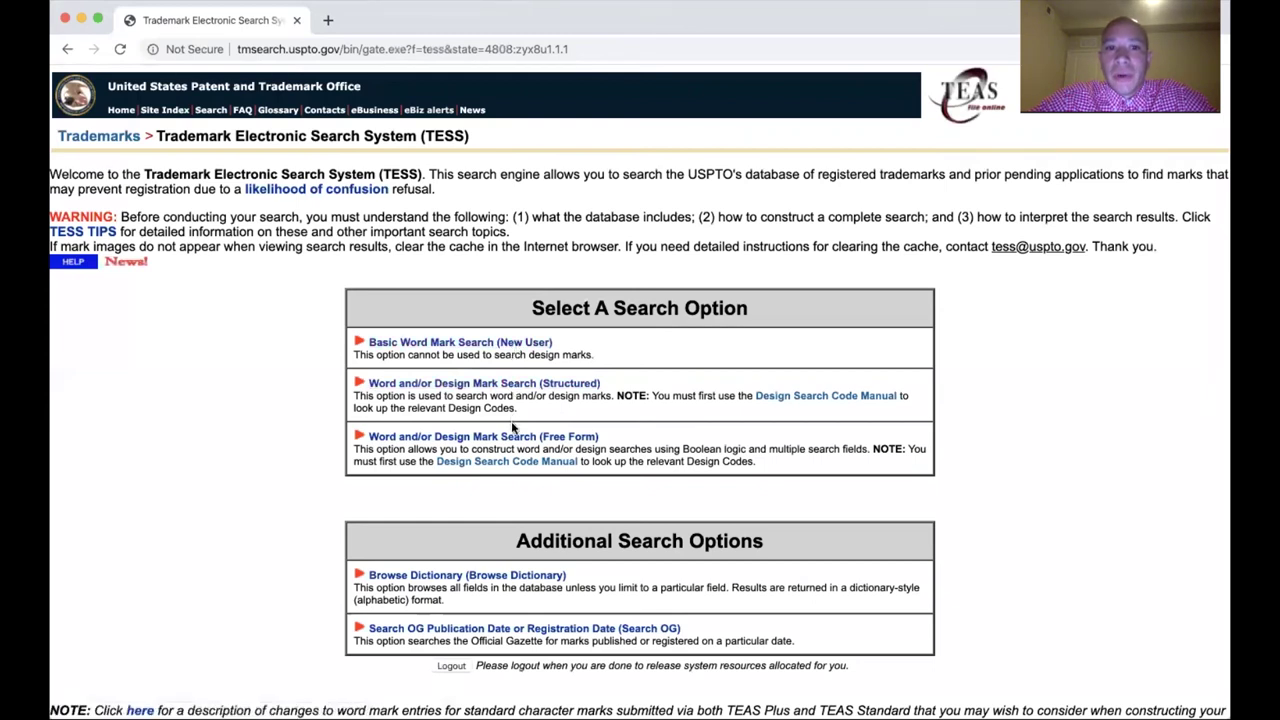
click(511, 344)
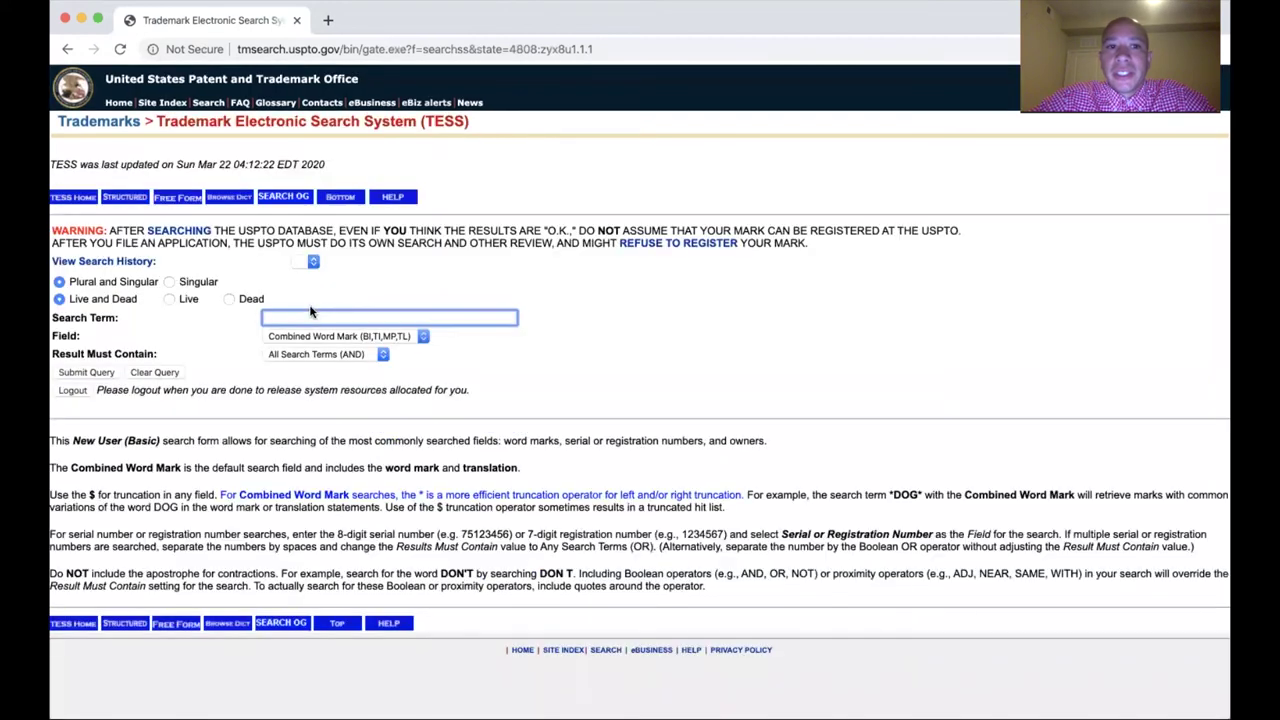
Run a combined word mark search for "green wave"
click(312, 315)
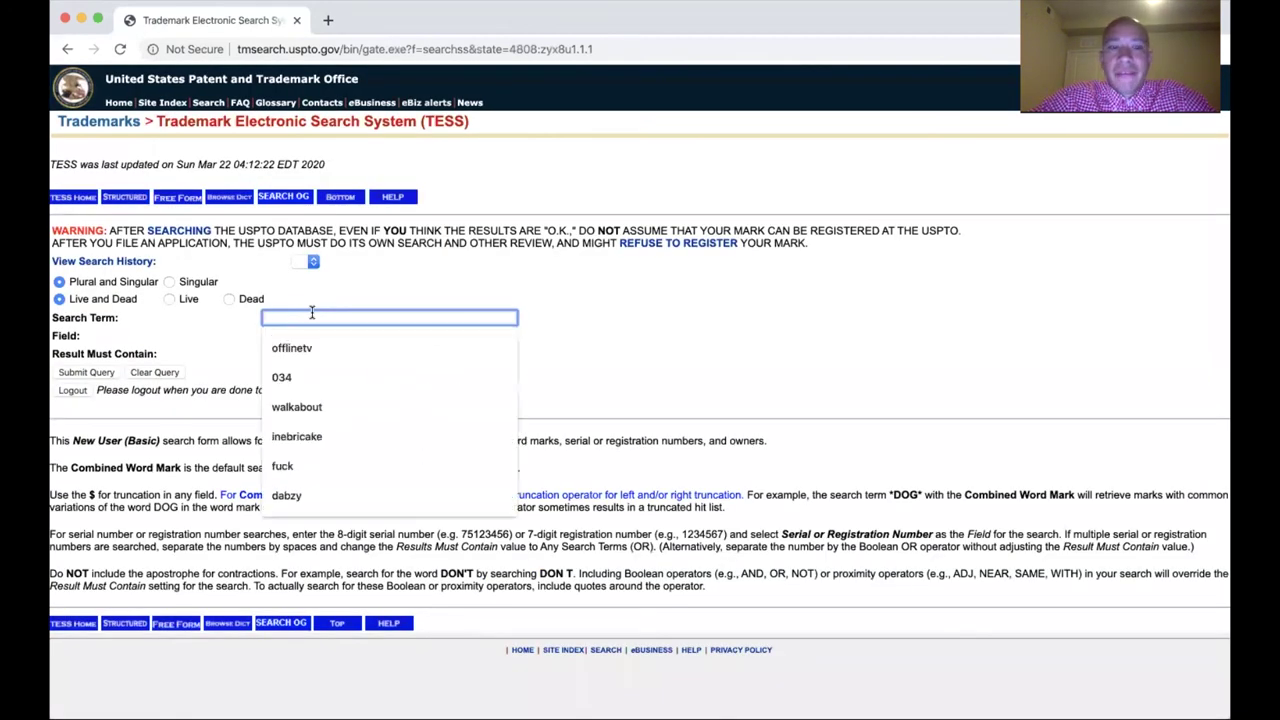
text(green wave)
key(Return)
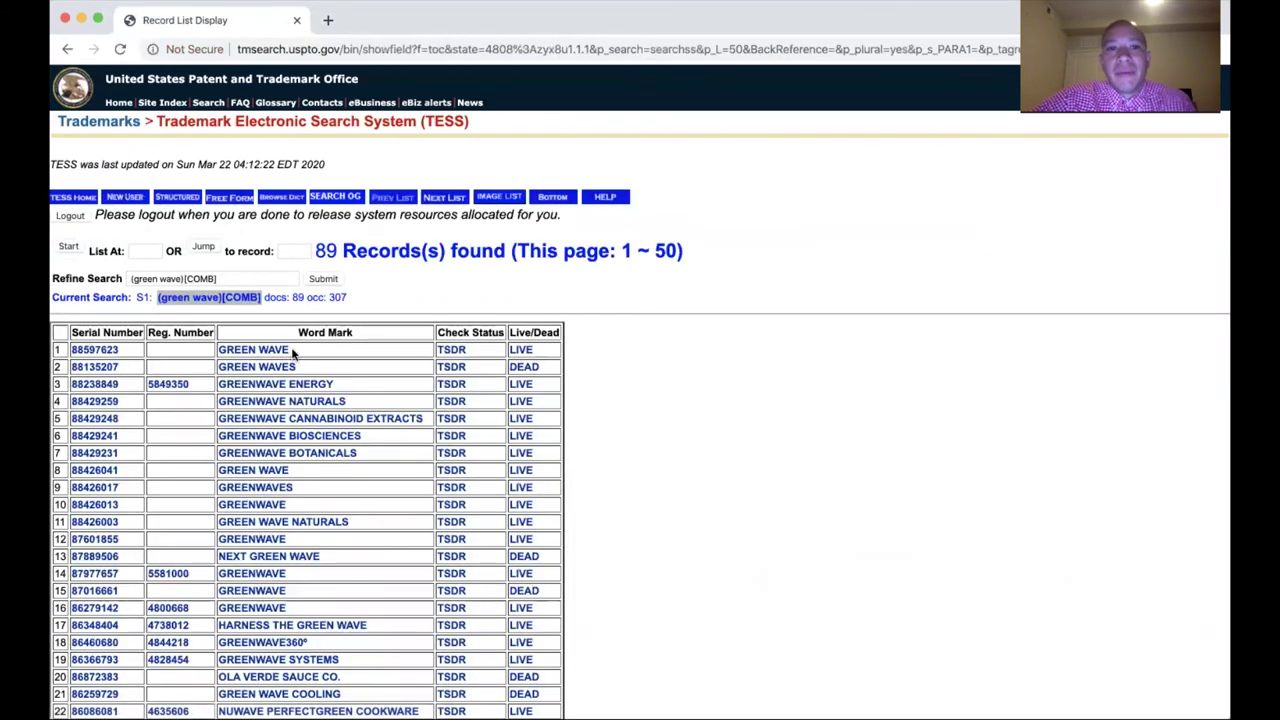
Open the GREENWAVE ENERGY record, review its details and return to the record list
click(258, 386)
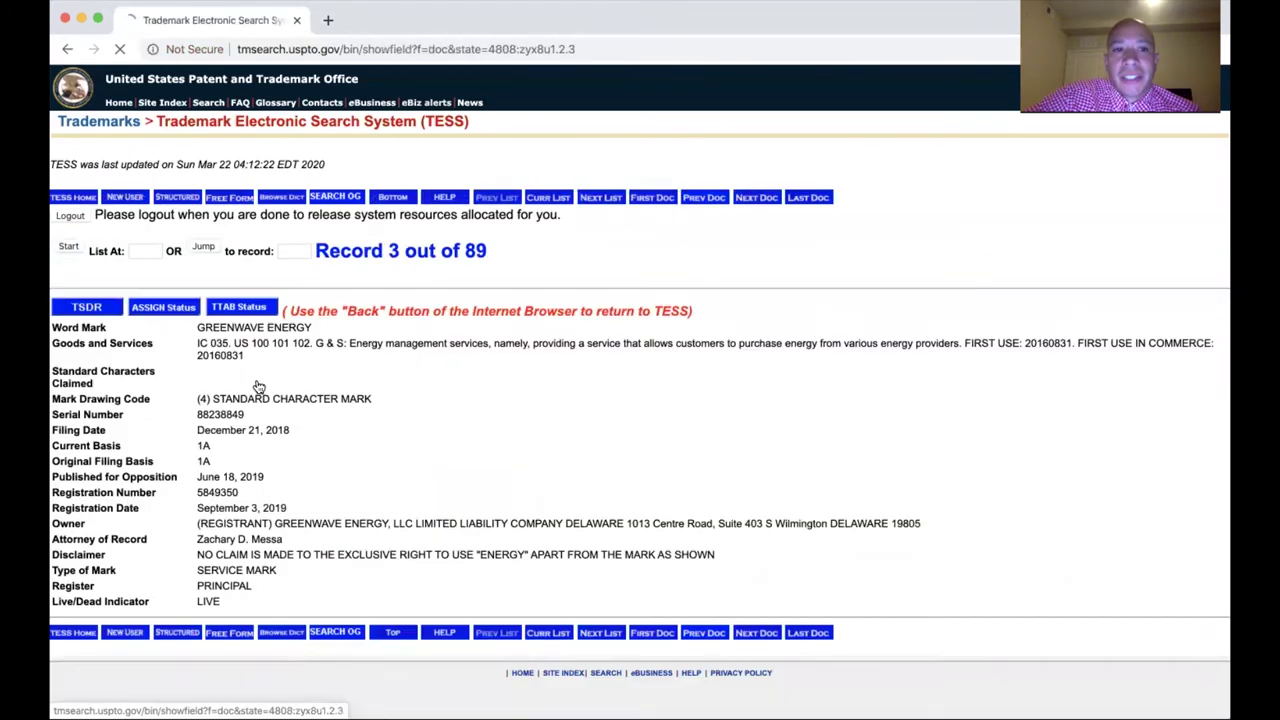
scroll(375, 375, down, 1)
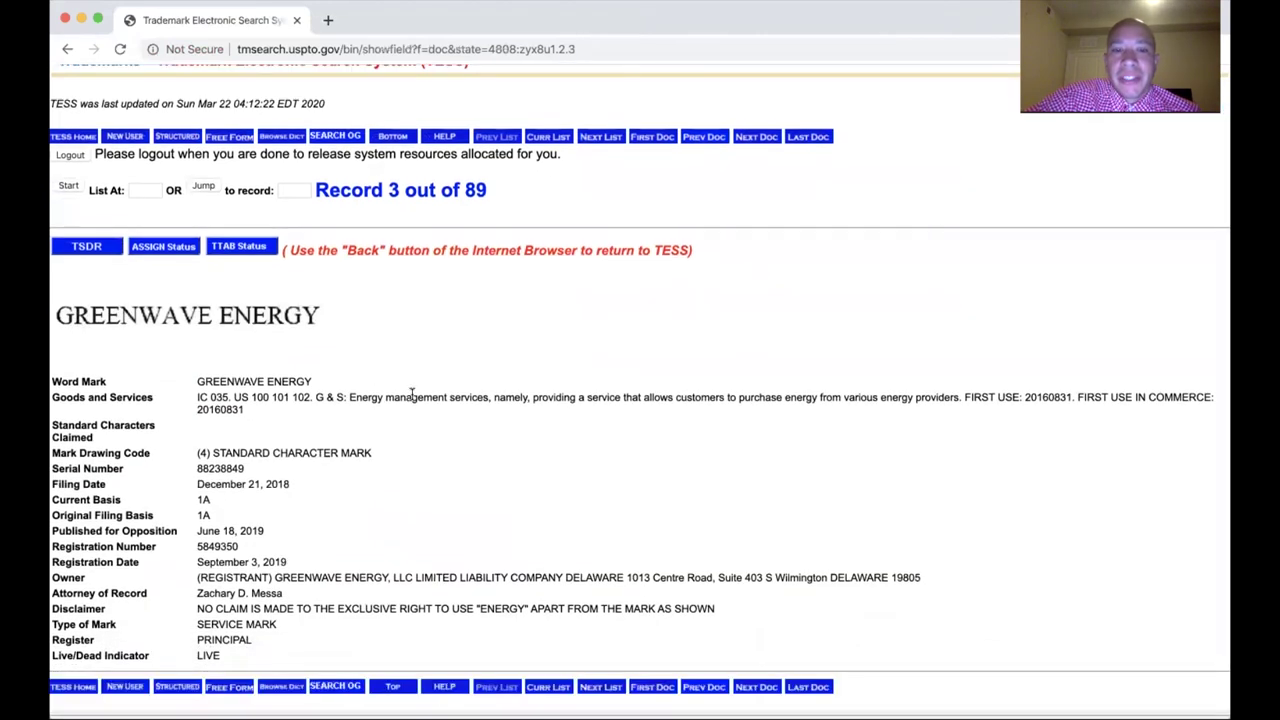
key(alt+Left)
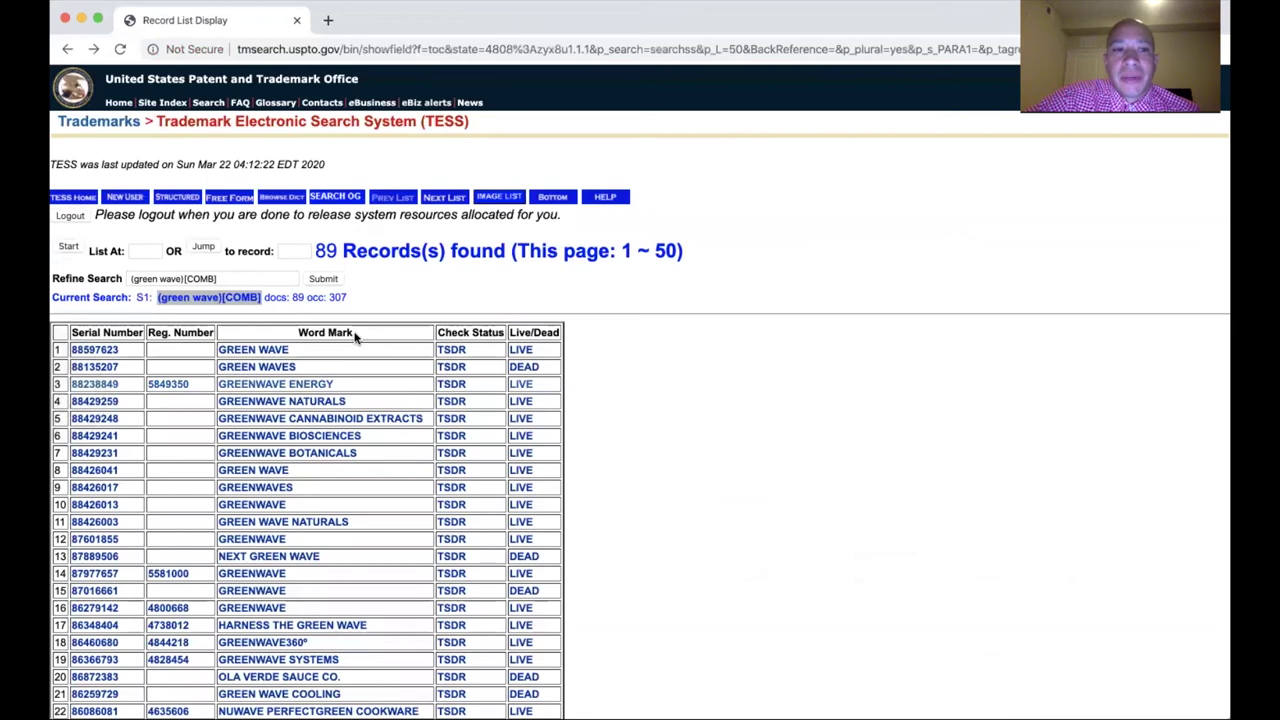
Browse the word marks and live/dead statuses in the green wave list, and reopen the GREENWAVE ENERGY record
scroll(313, 333, down, 1)
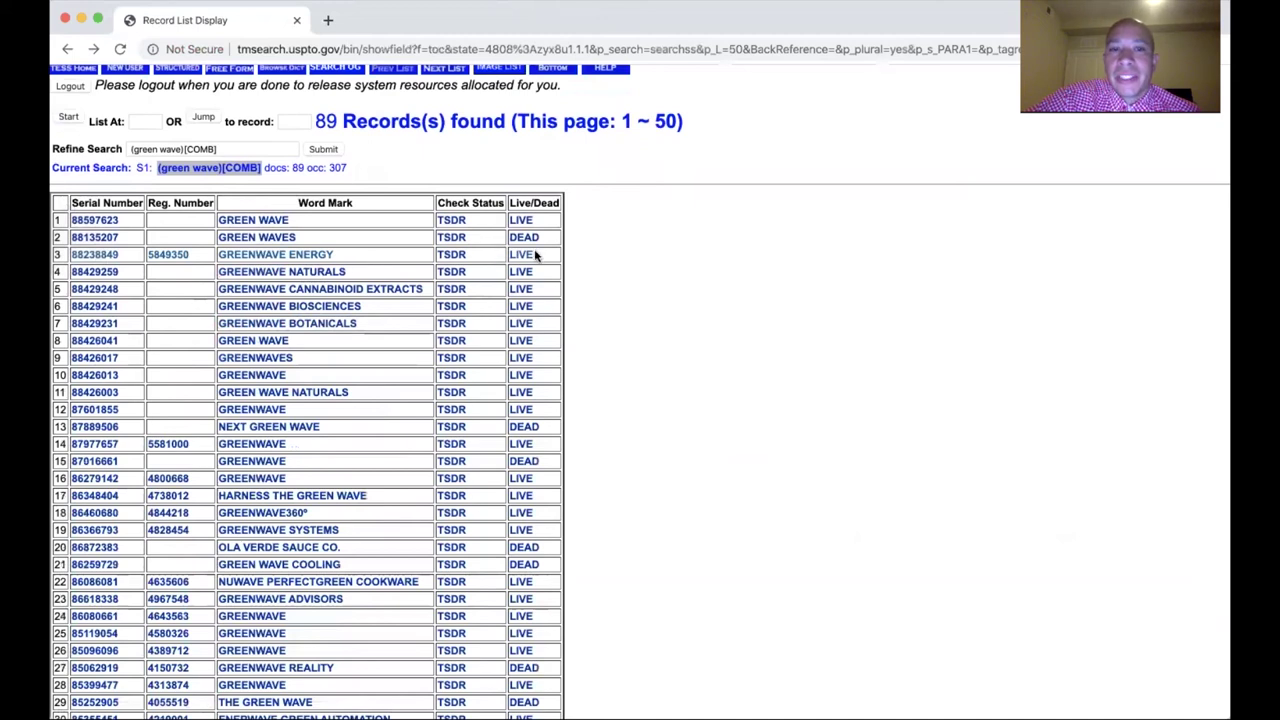
scroll(535, 255, down, 2)
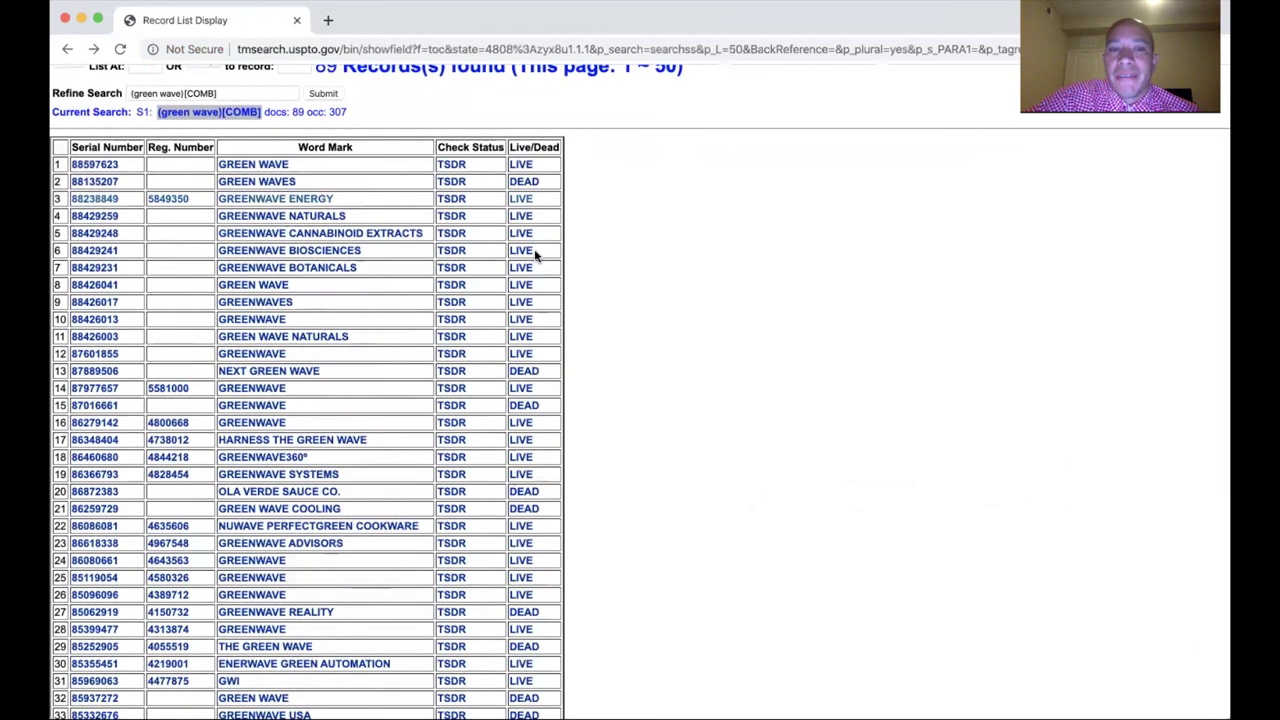
scroll(535, 255, up, 2)
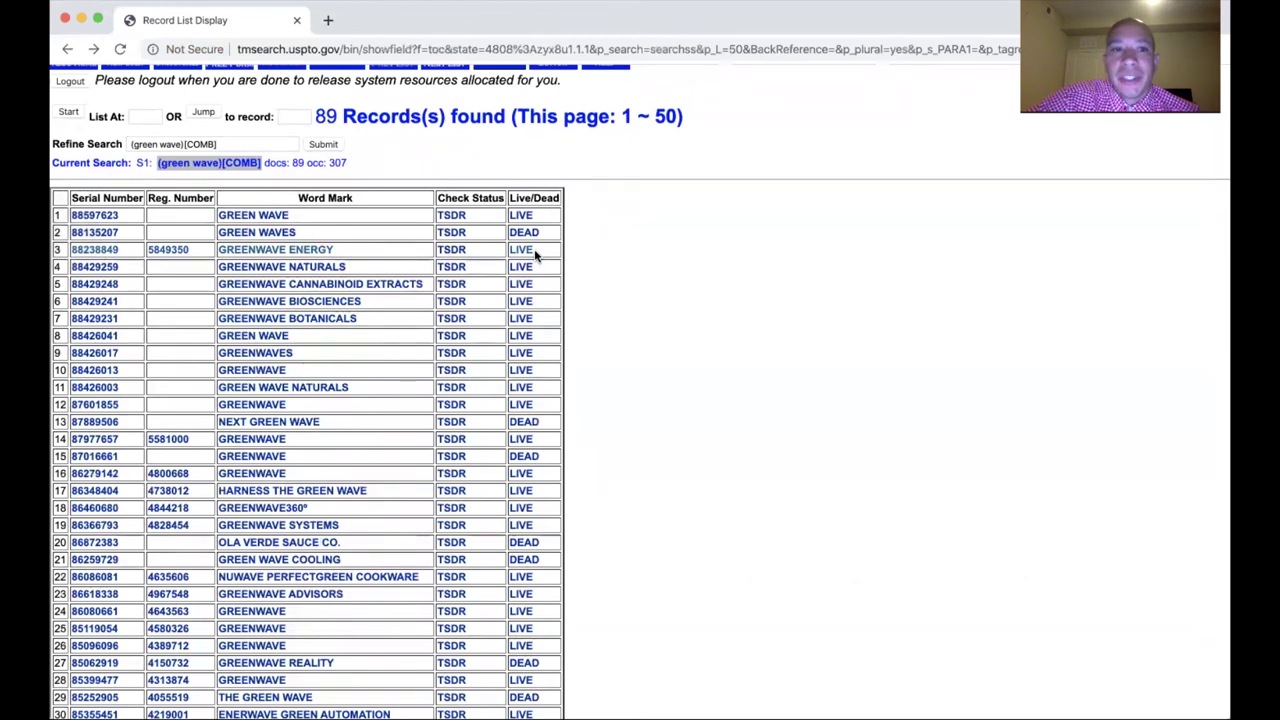
scroll(390, 231, down, 2)
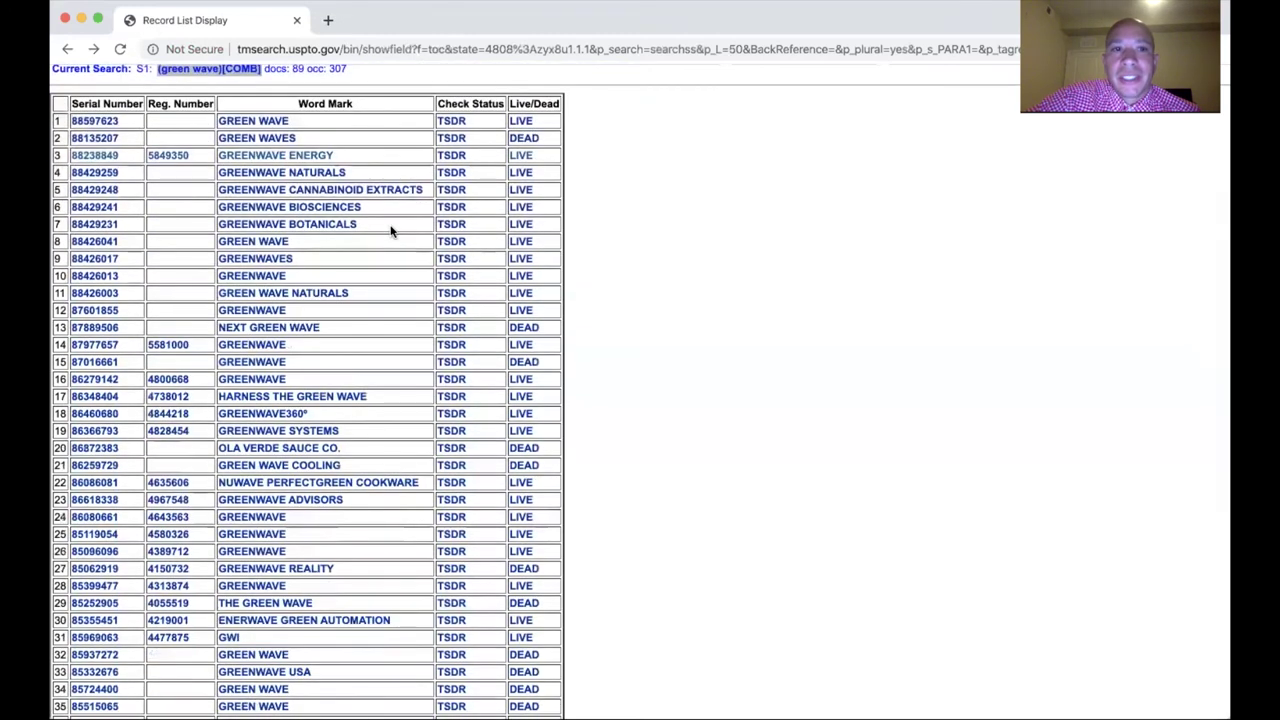
click(276, 155)
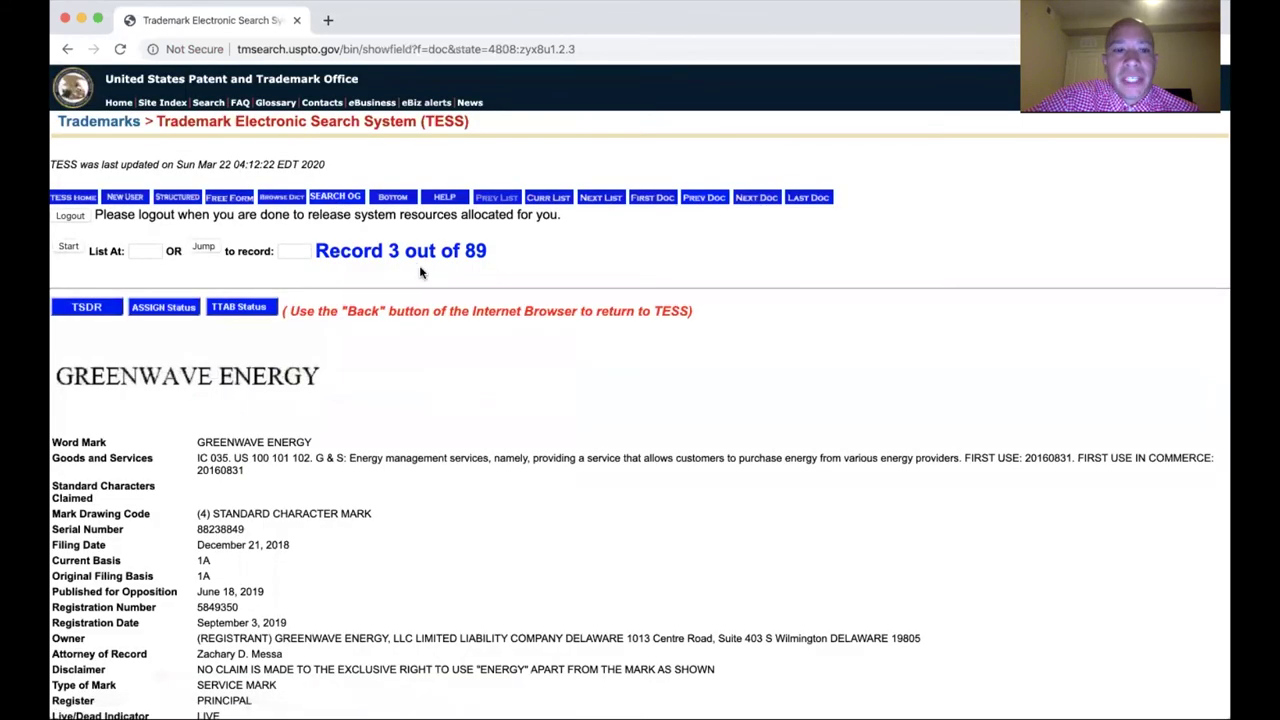
scroll(318, 316, down, 1)
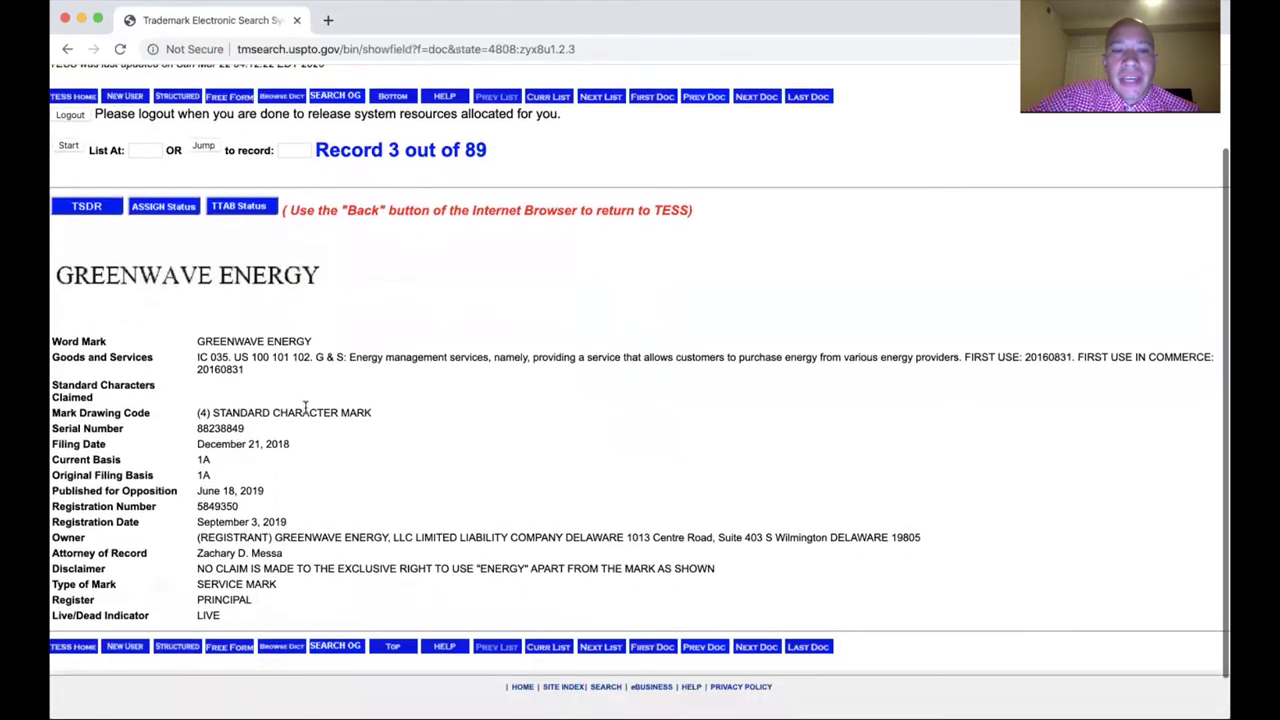
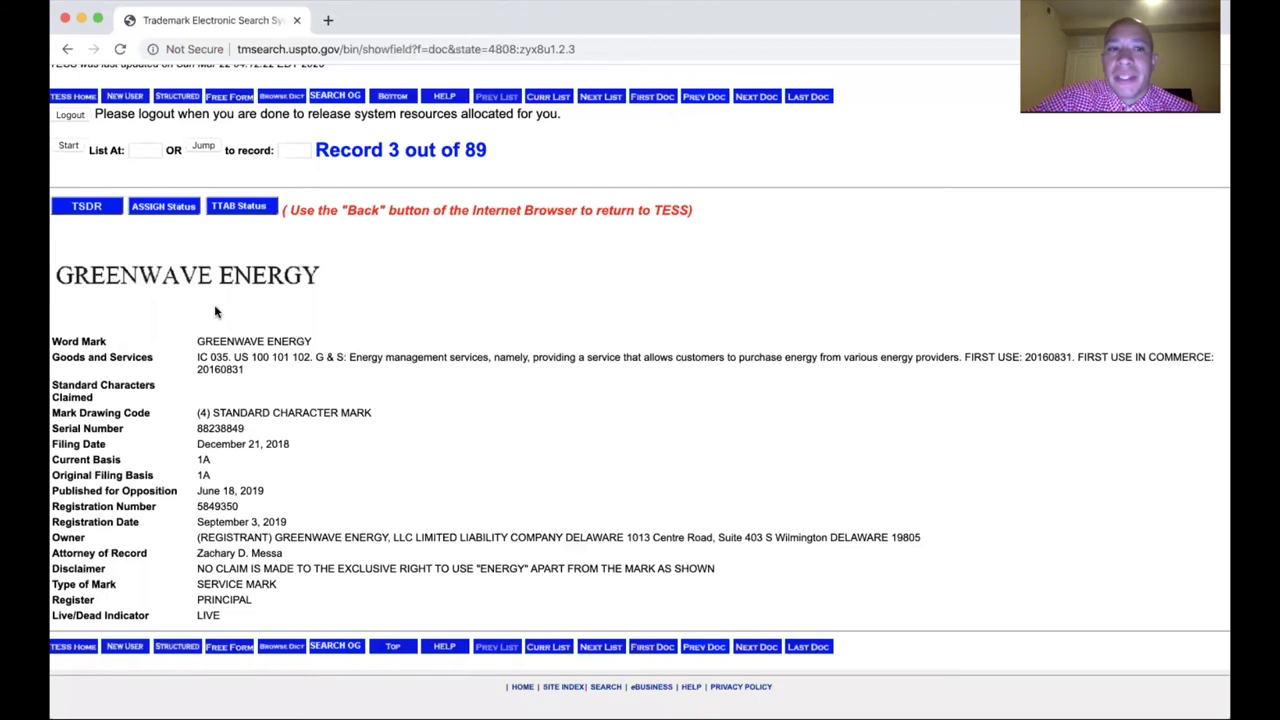
Open the TSDR status page for GREENWAVE ENERGY and display its list of trademark documents
click(98, 215)
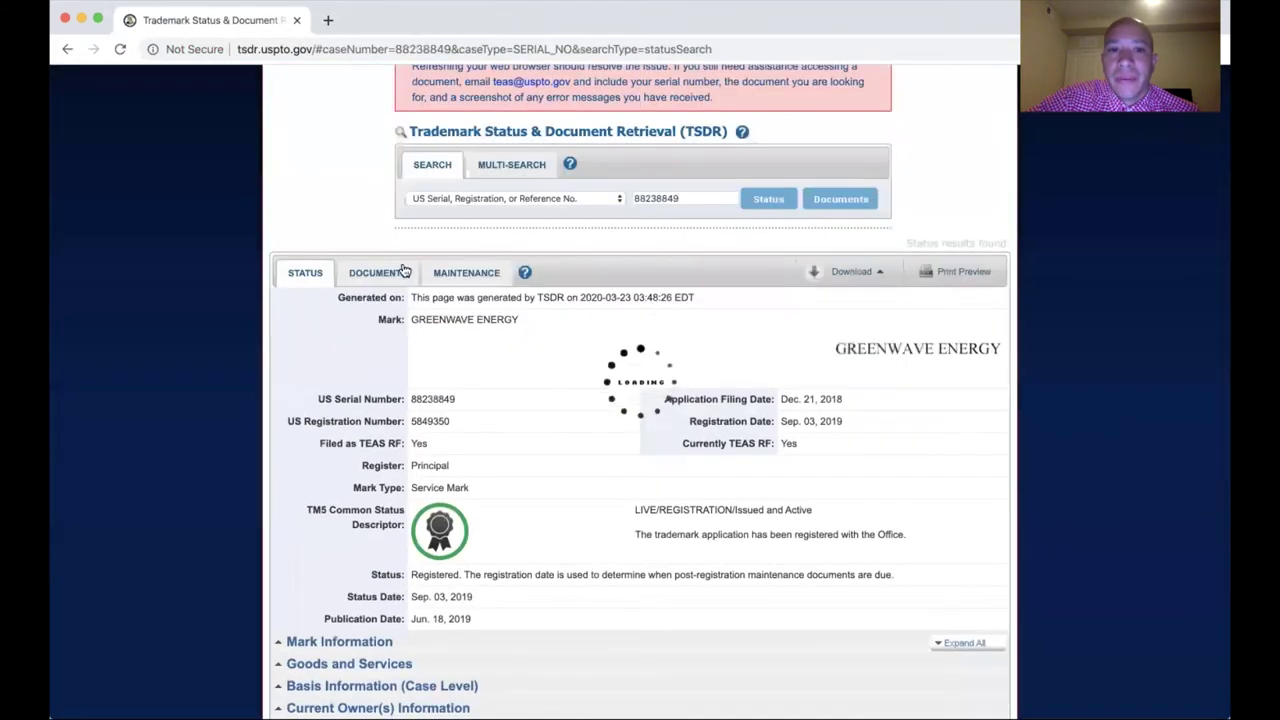
click(380, 272)
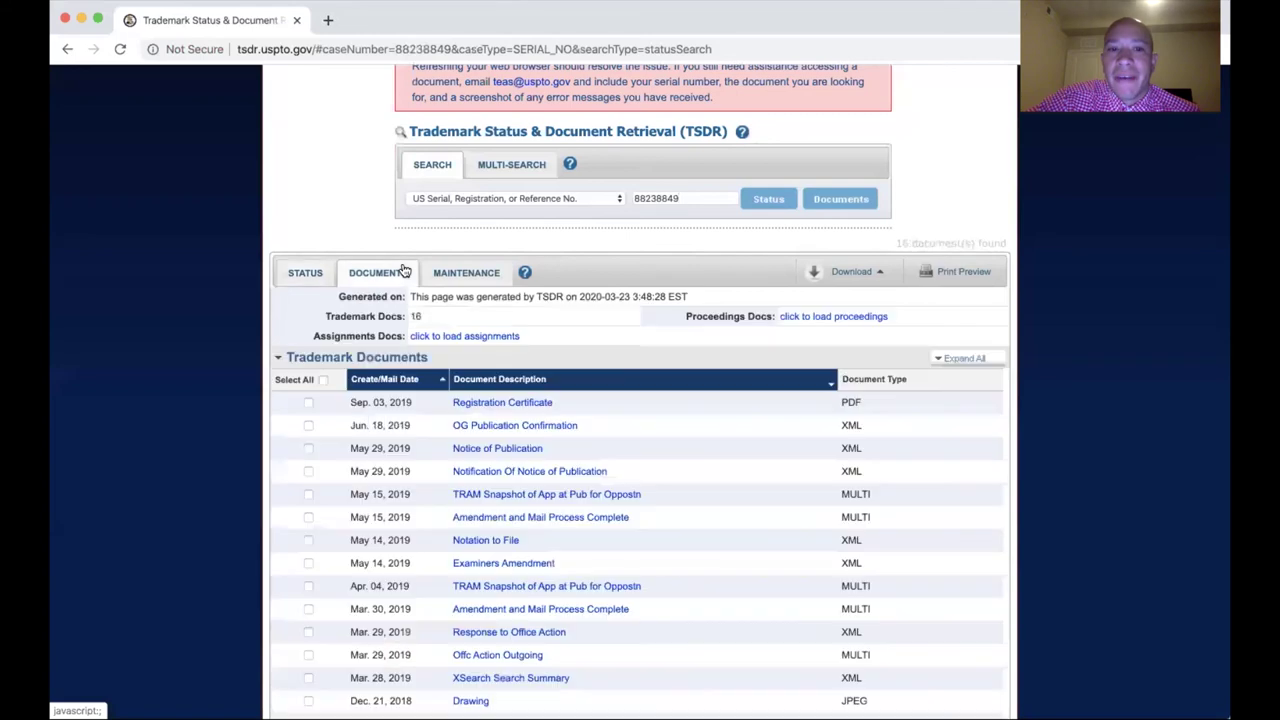
scroll(400, 266, down, 4)
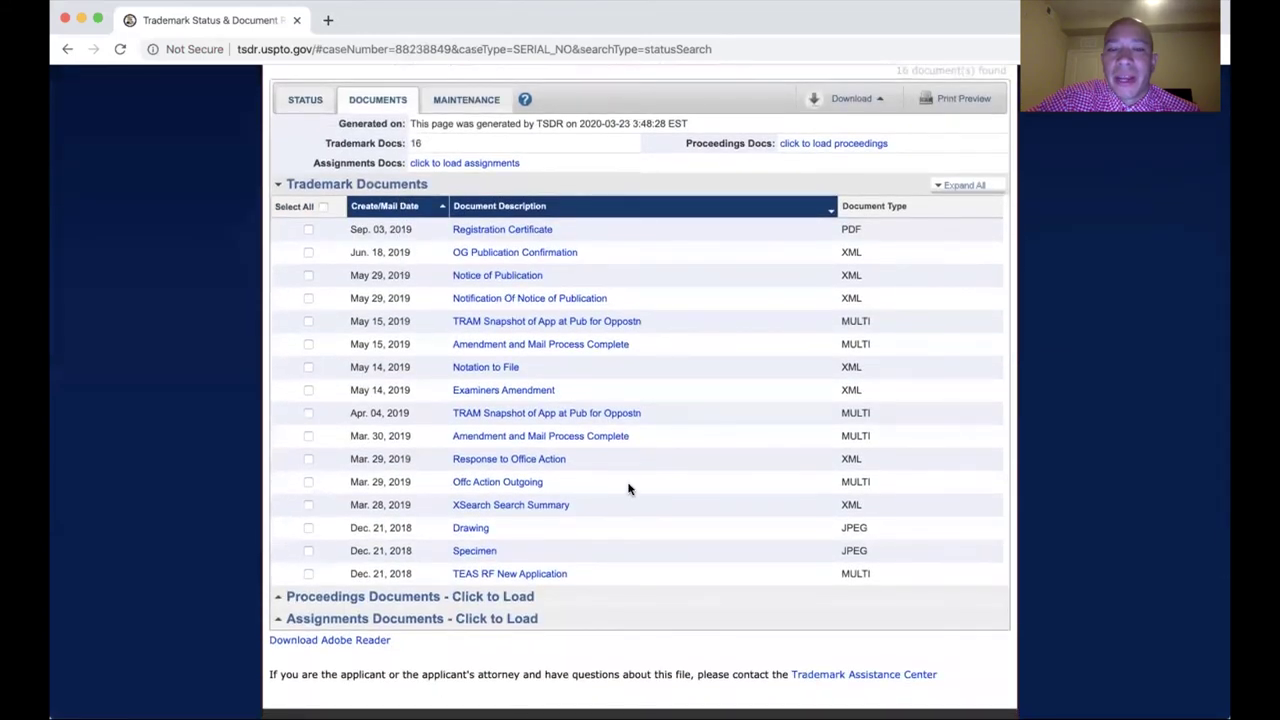
Open the Dec. 21, 2018 Specimen document and examine how the mark is used on the website image
click(481, 553)
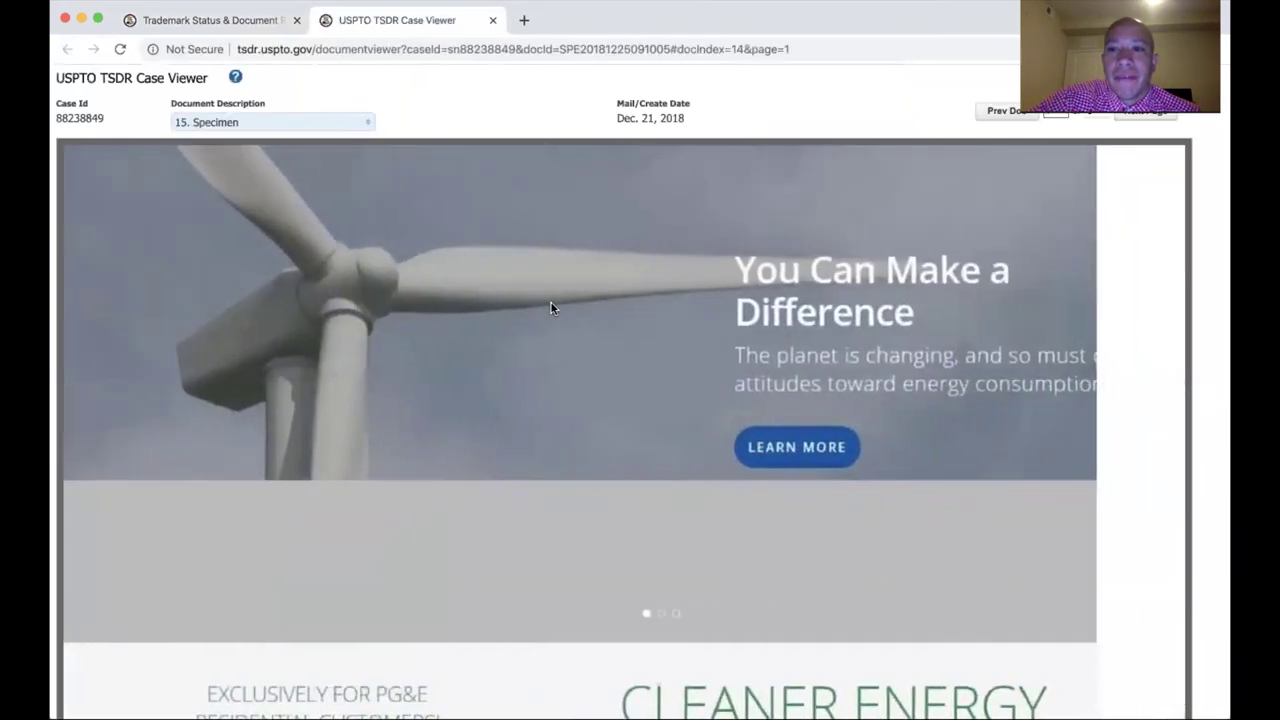
scroll(551, 308, down, 3)
scroll(551, 308, up, 5)
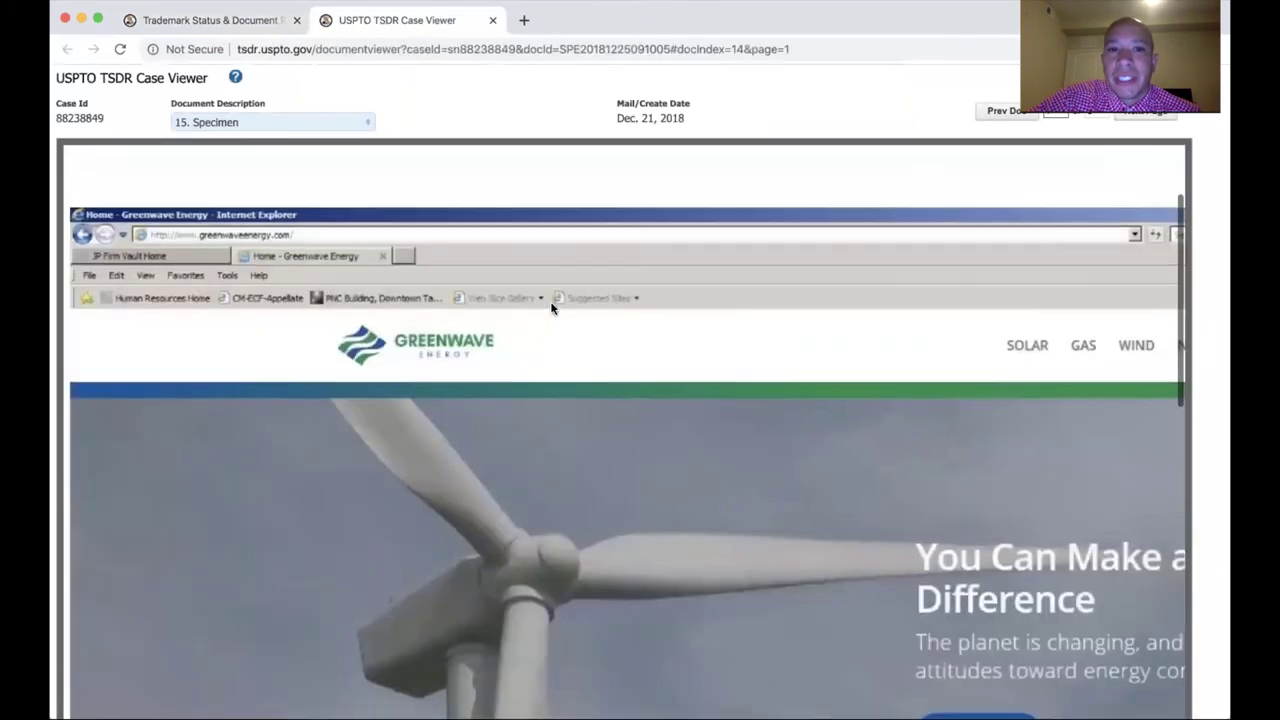
scroll(551, 308, right, 2)
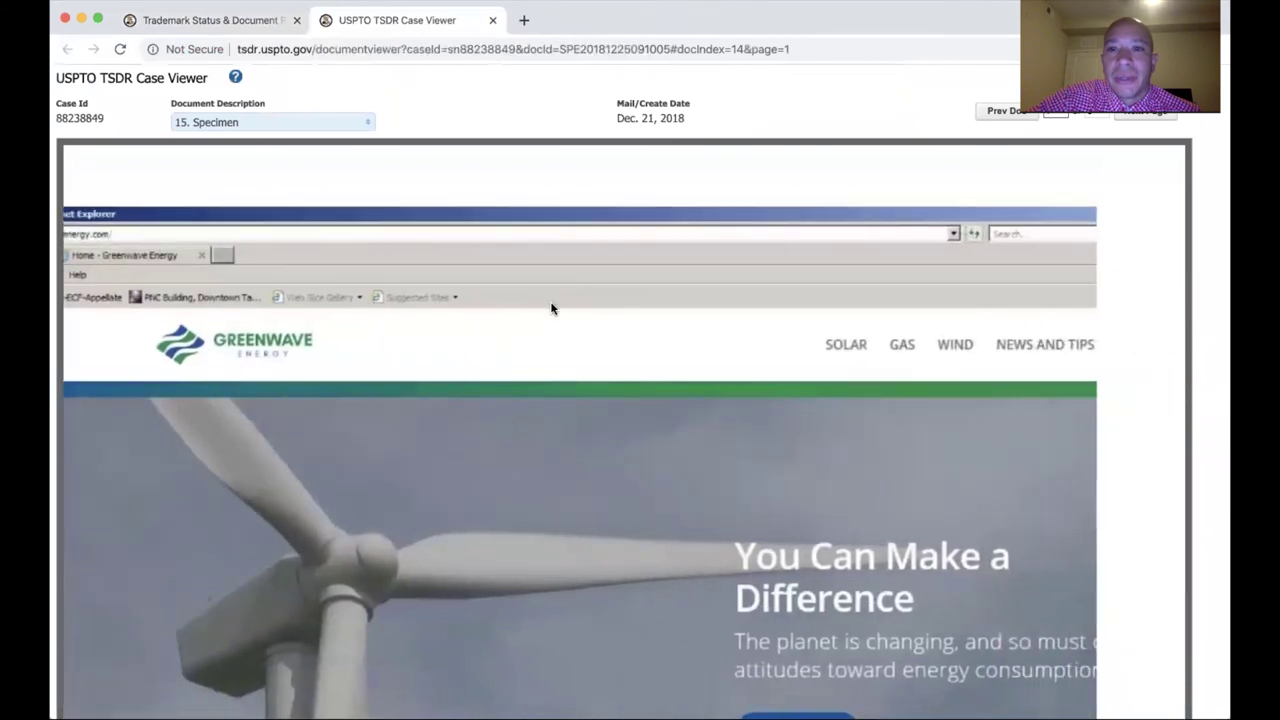
Close the specimen, open the Mar. 29, 2019 Offc Action Outgoing document and read its search results and disclaimer sections
click(493, 20)
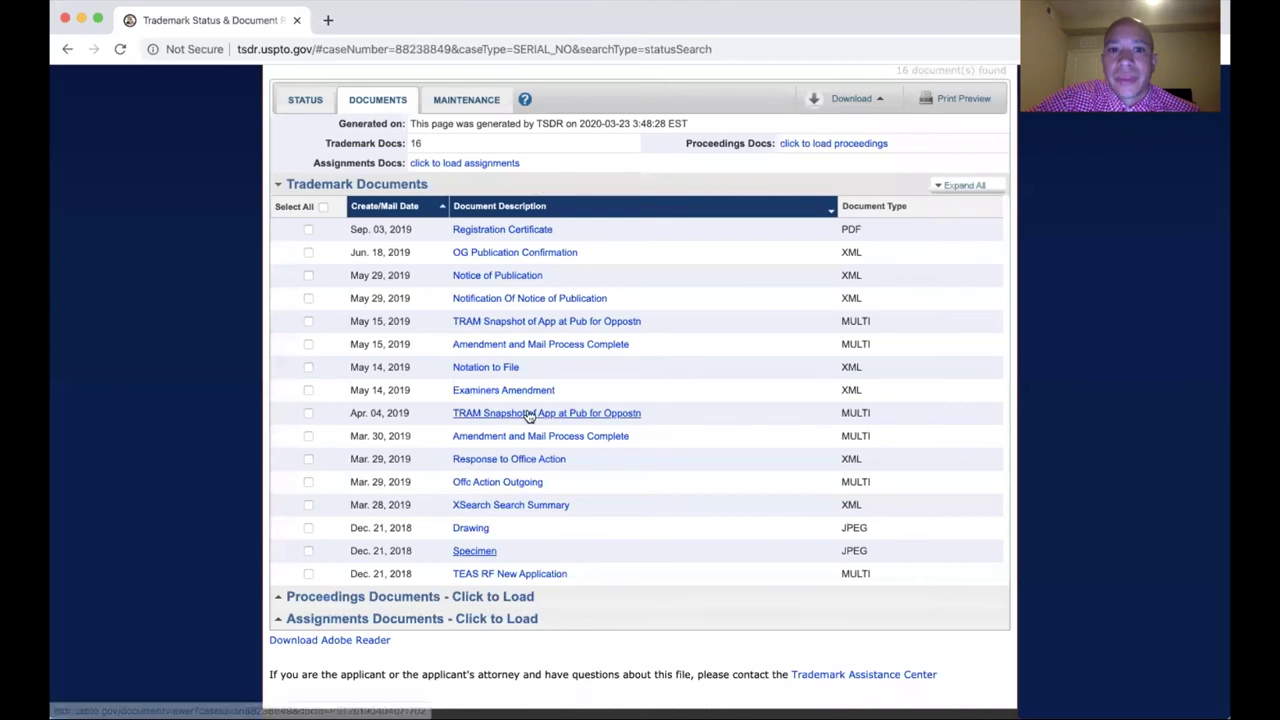
click(522, 484)
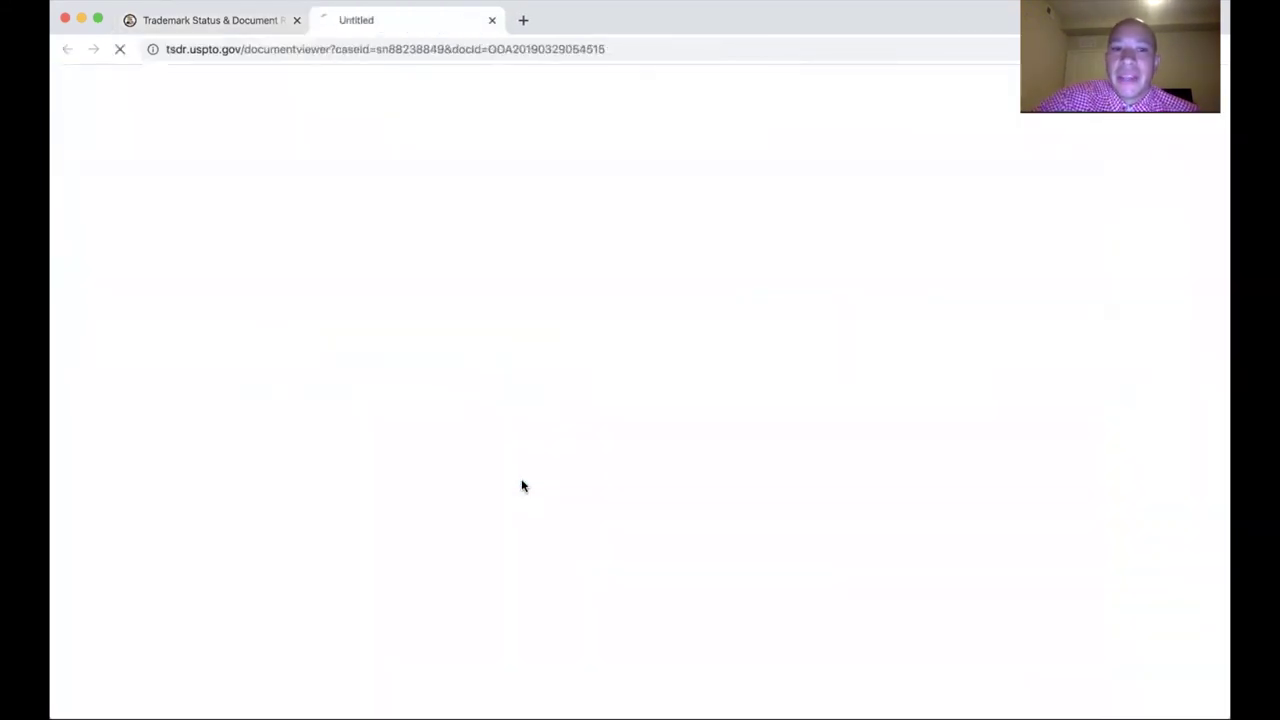
scroll(586, 282, down, 3)
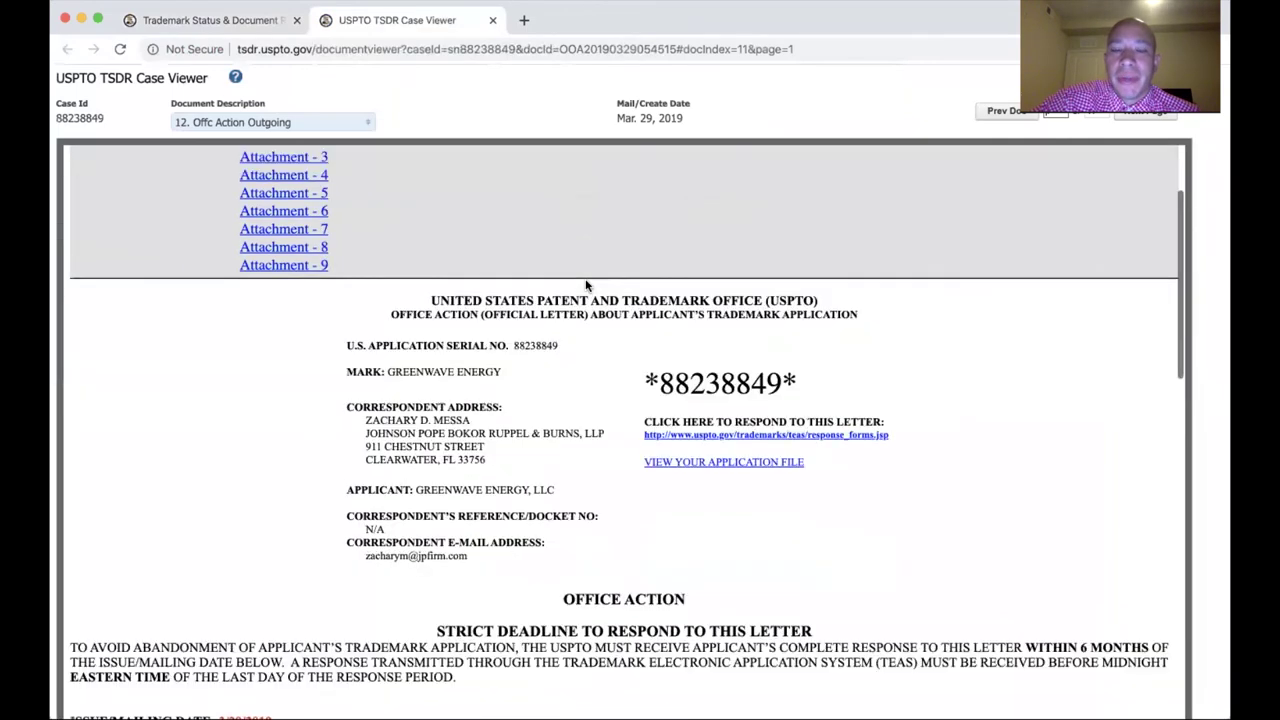
scroll(586, 285, down, 8)
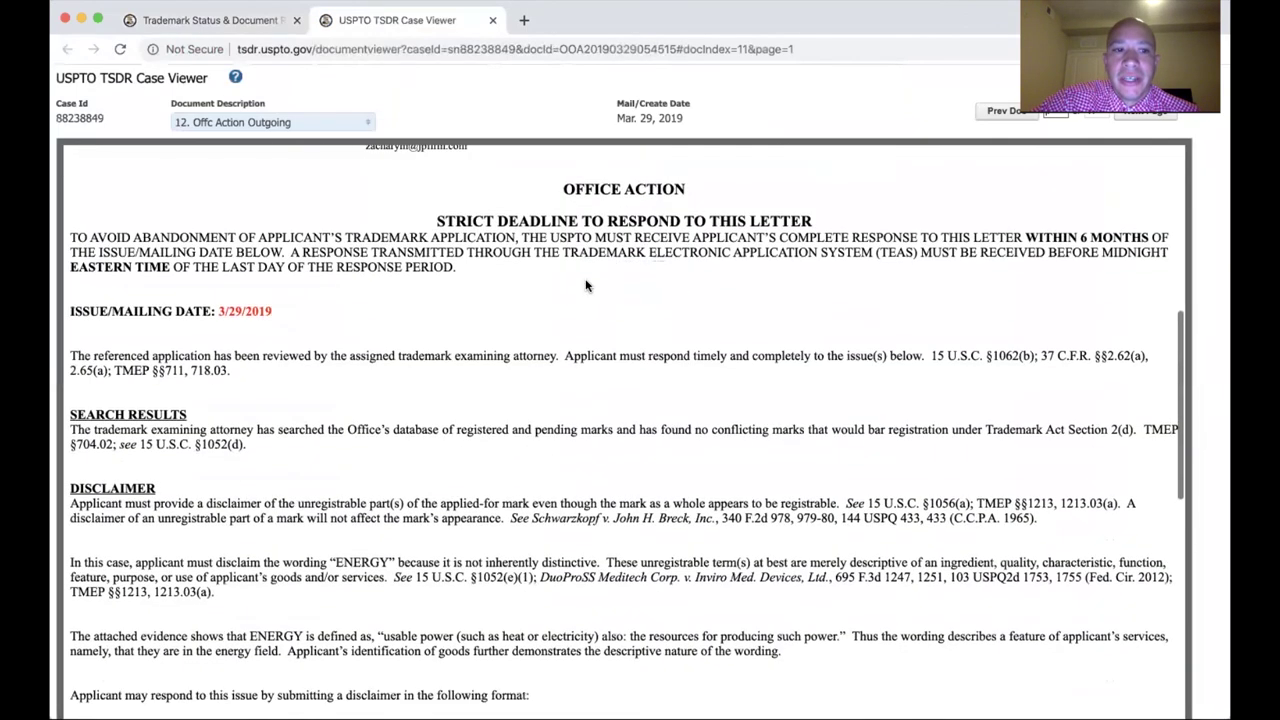
scroll(586, 286, down, 2)
scroll(586, 285, down, 4)
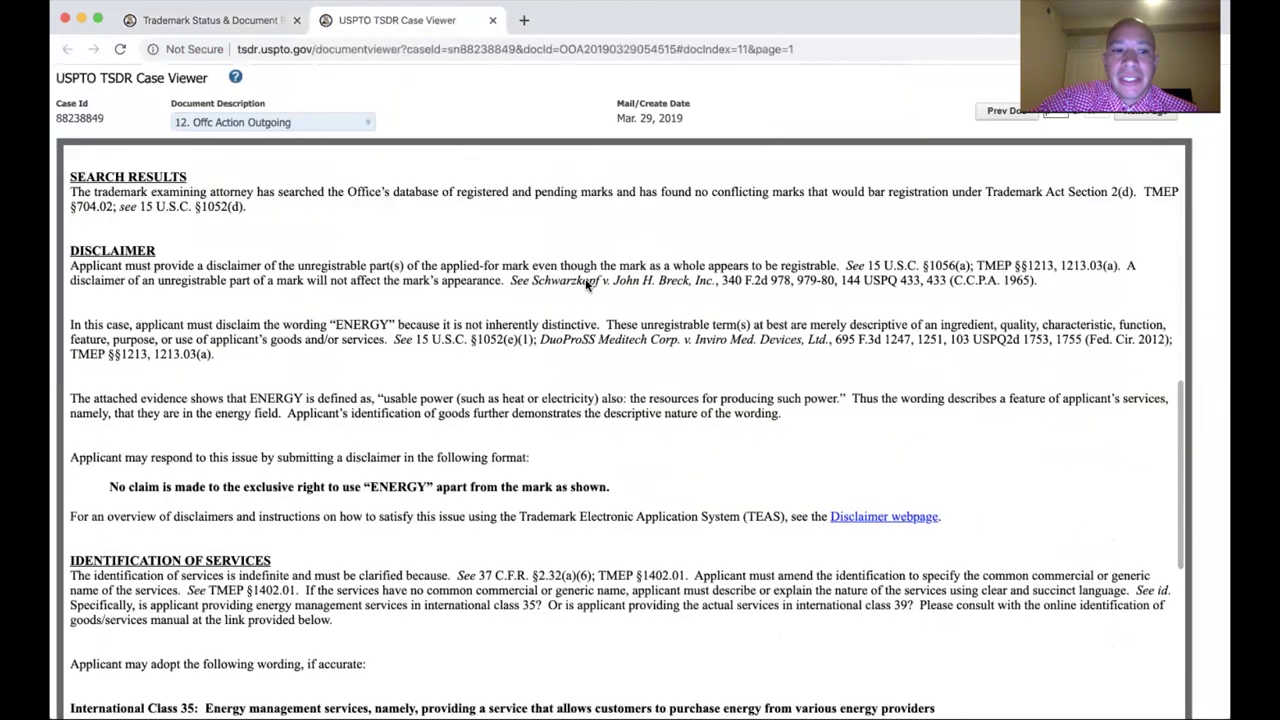
scroll(586, 285, up, 3)
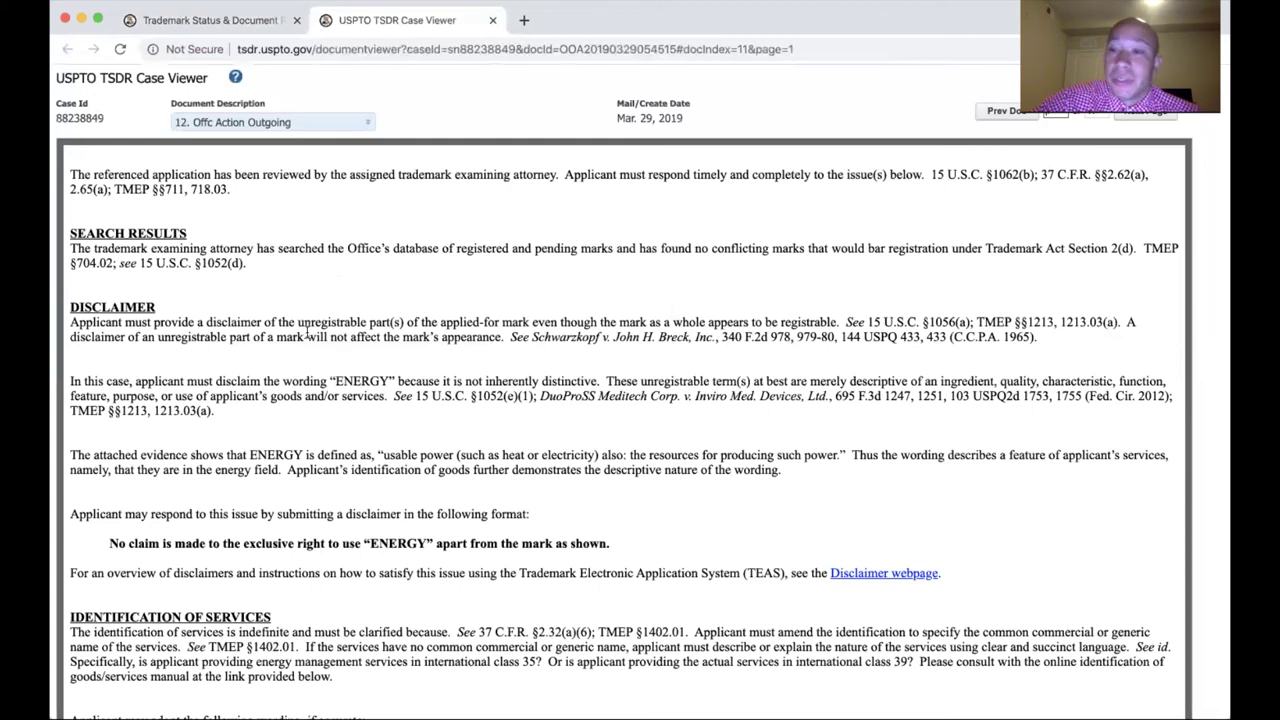
scroll(305, 396, down, 1)
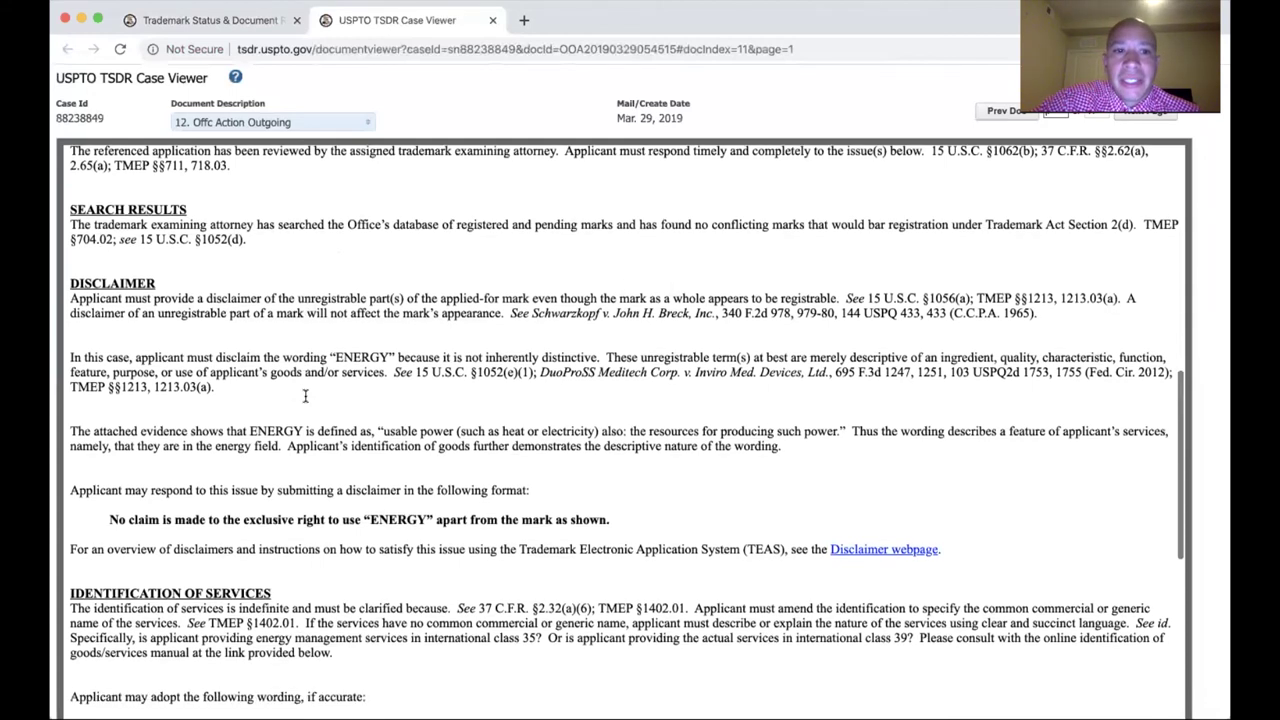
Highlight ENERGY in the suggested disclaimer wording and read the office action through to the response guidelines
double_click(400, 518)
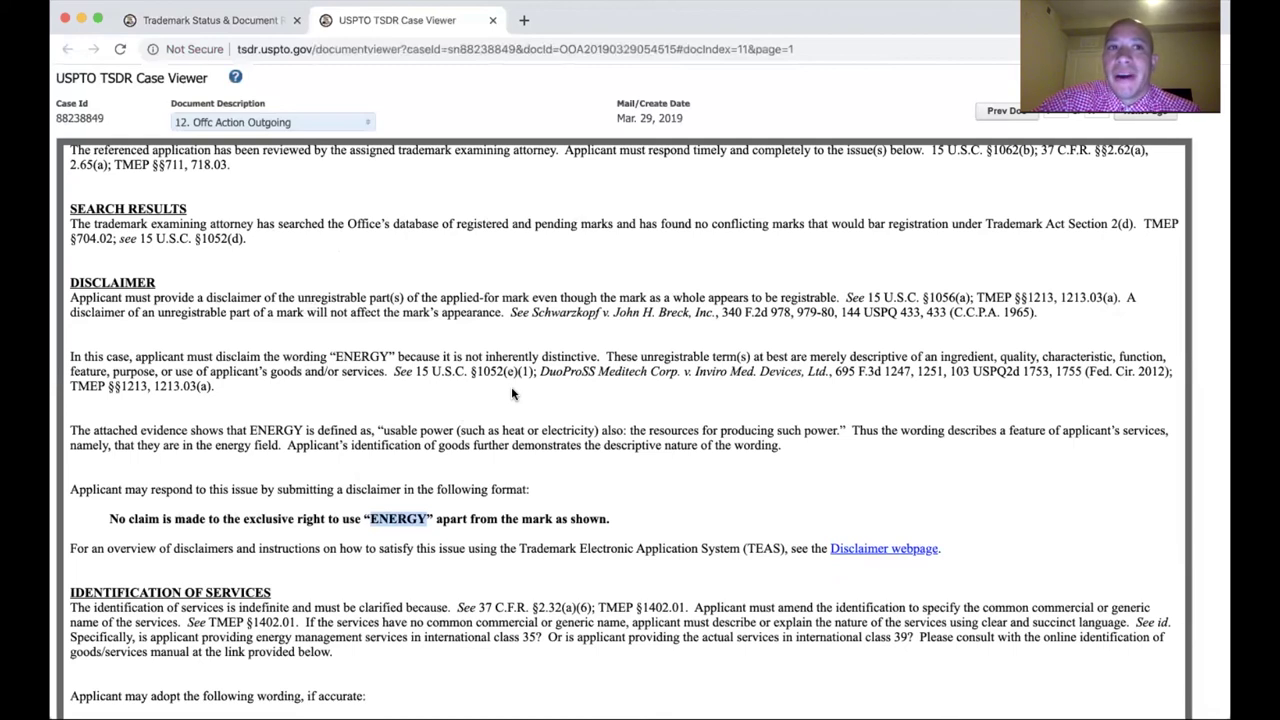
scroll(395, 292, up, 5)
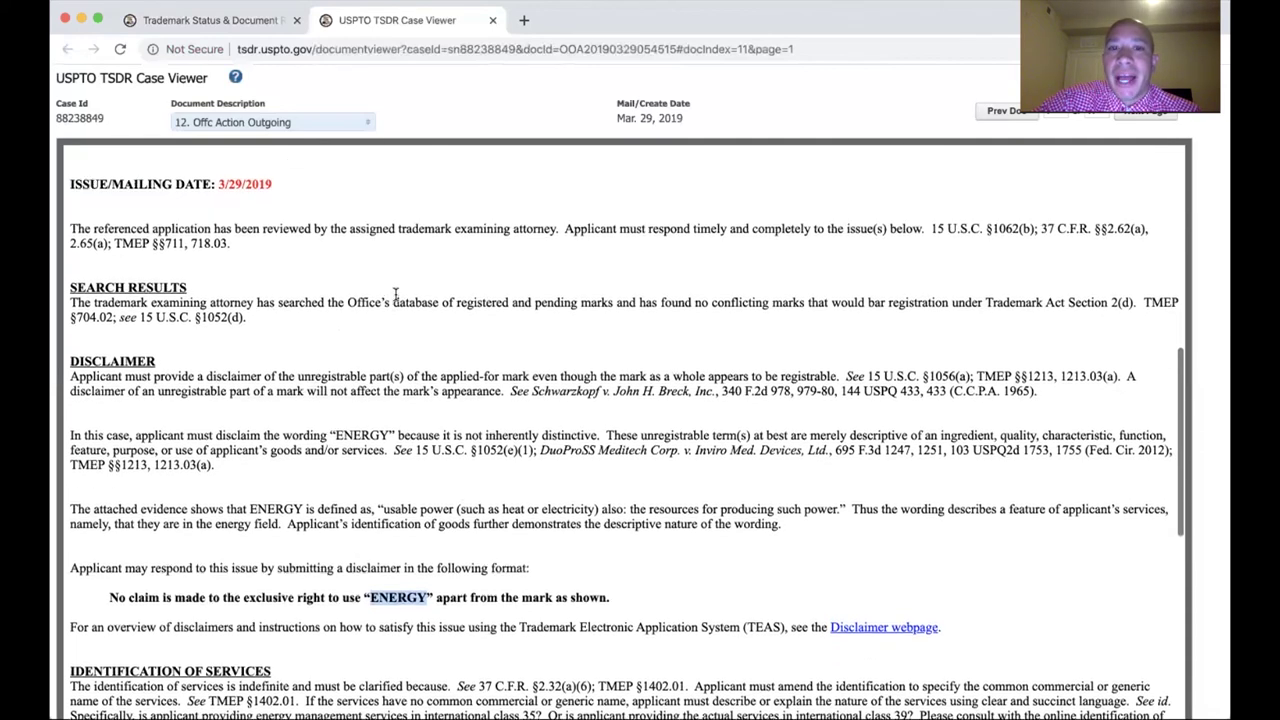
scroll(395, 292, down, 6)
scroll(395, 292, down, 10)
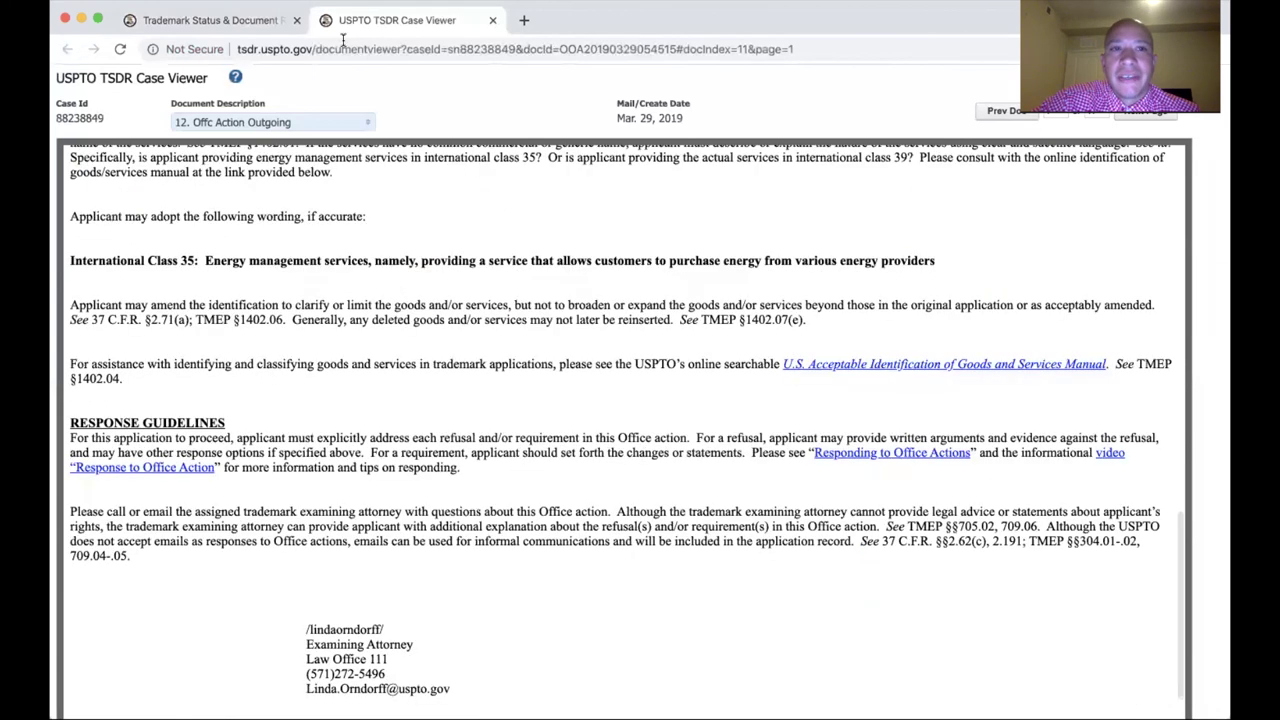
Go back from the TSDR document list to the TESS search page and open the Structured search form
click(210, 20)
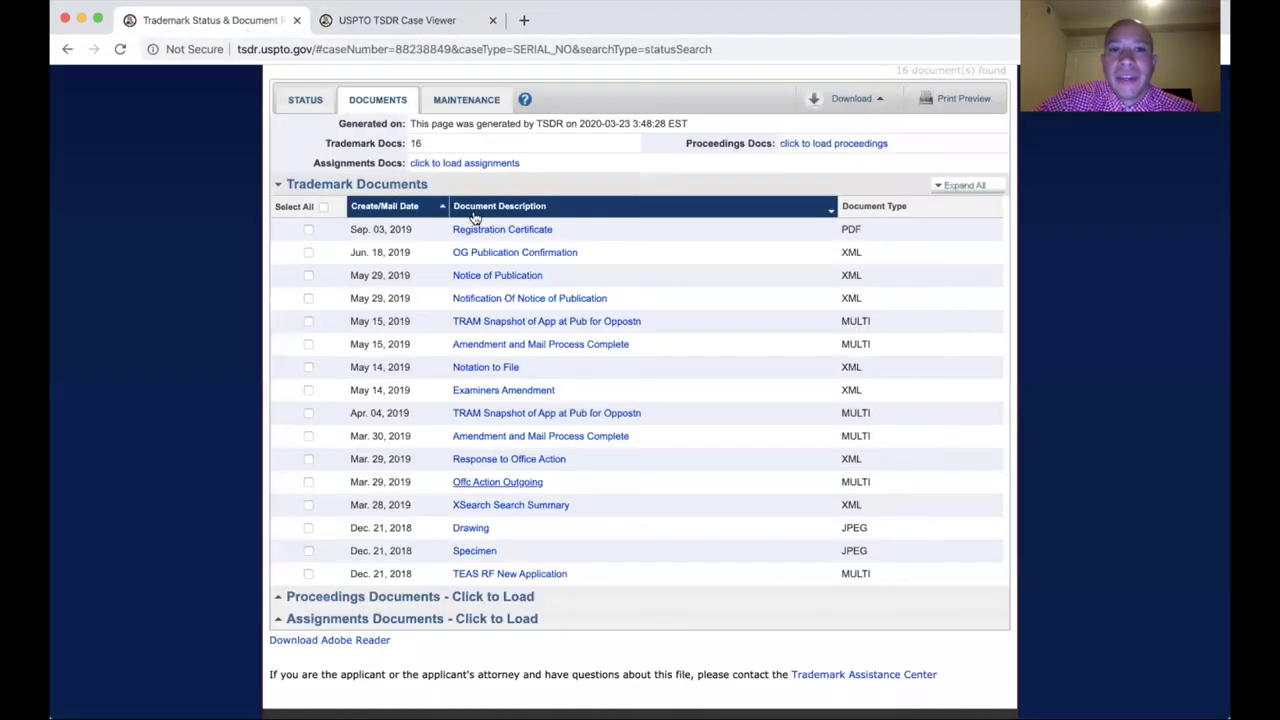
key(super+Left)
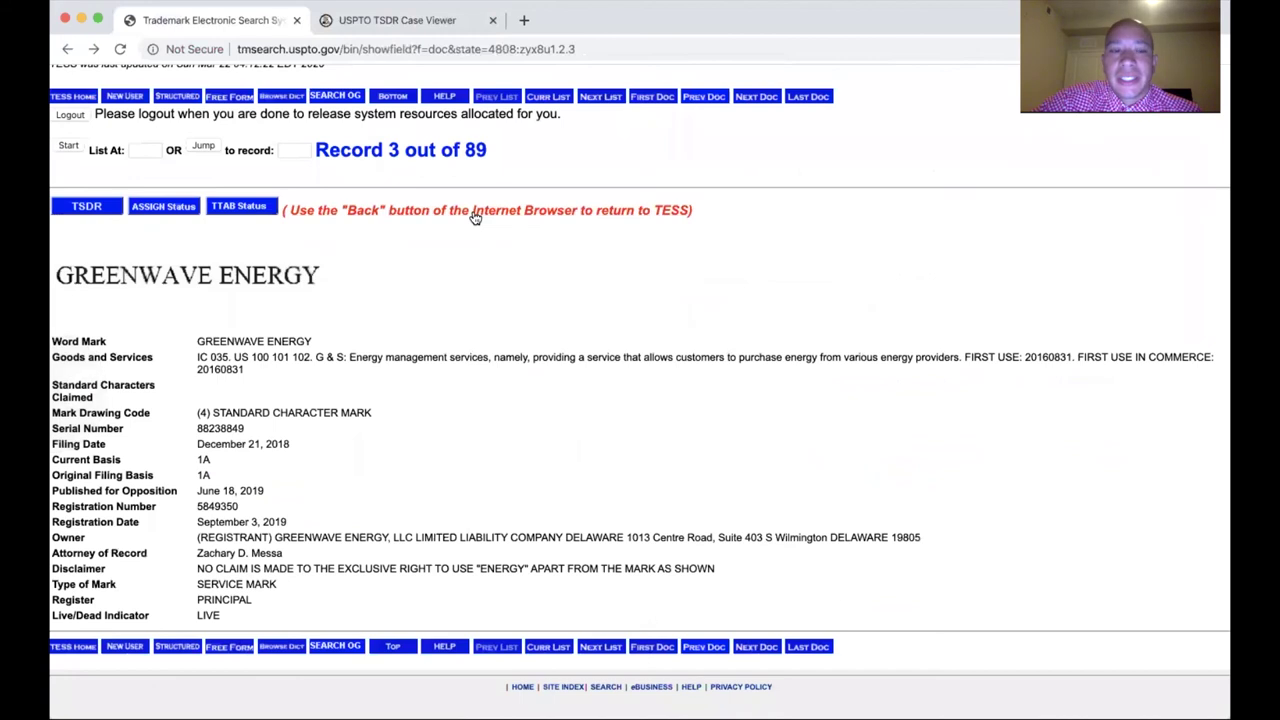
key(super+Left)
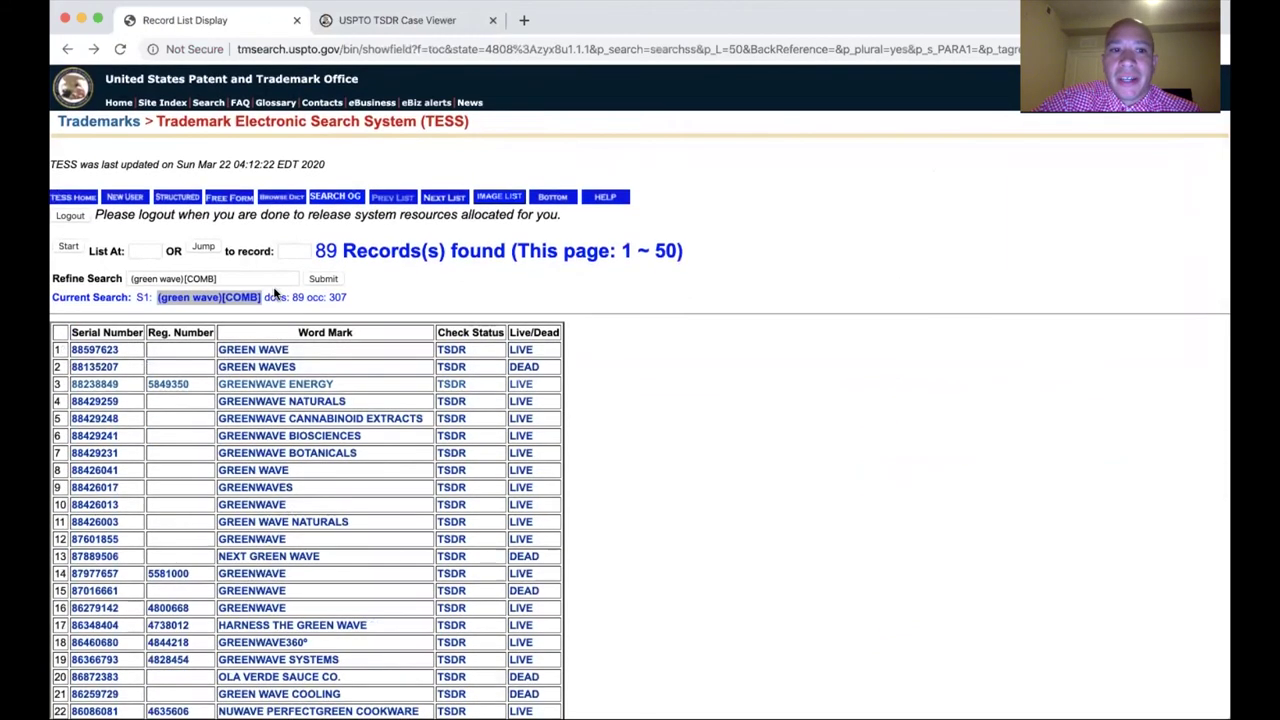
scroll(275, 291, down, 3)
scroll(275, 291, left, 5)
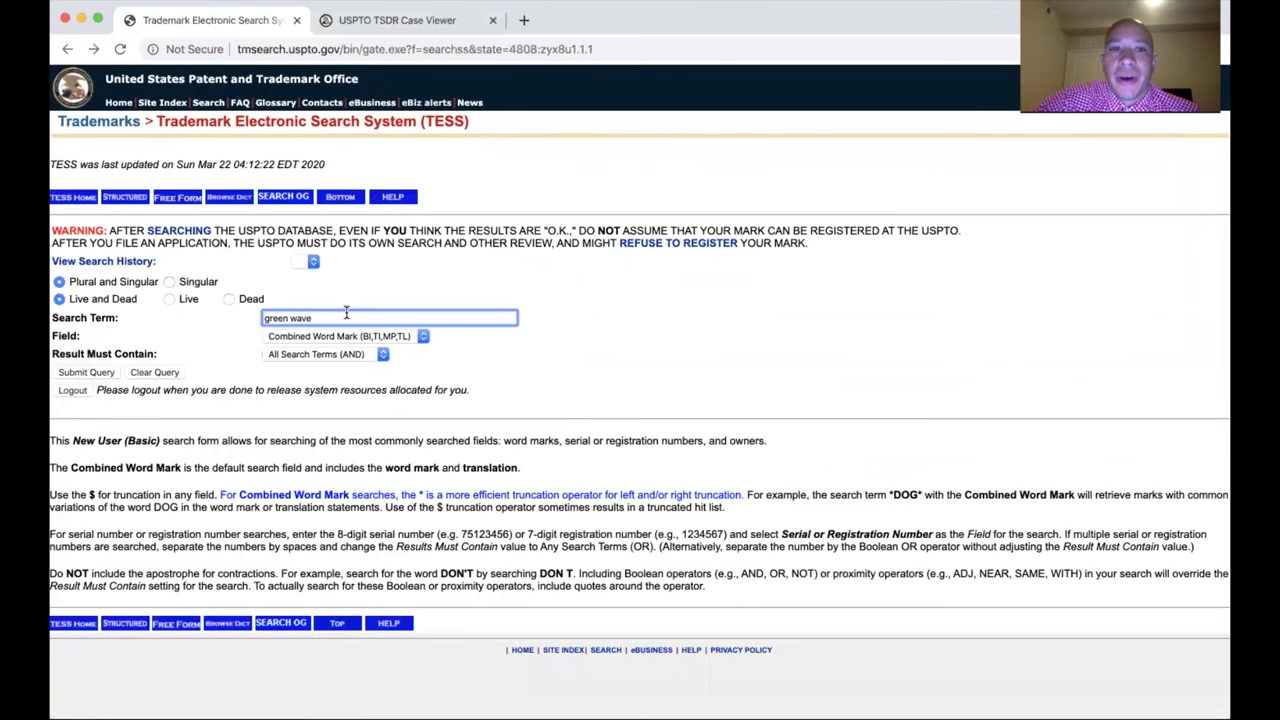
click(143, 203)
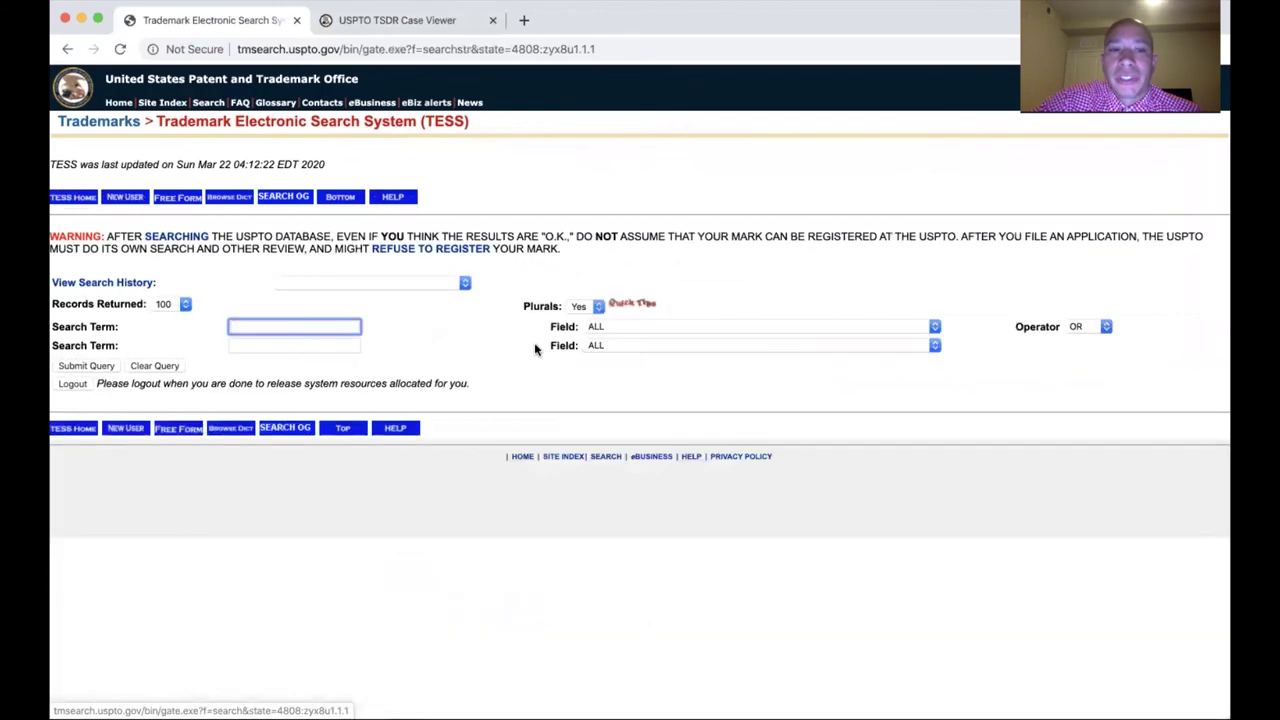
Enter green wave as the first search term, set the operator to AND and the second field to International Class
text(green wave)
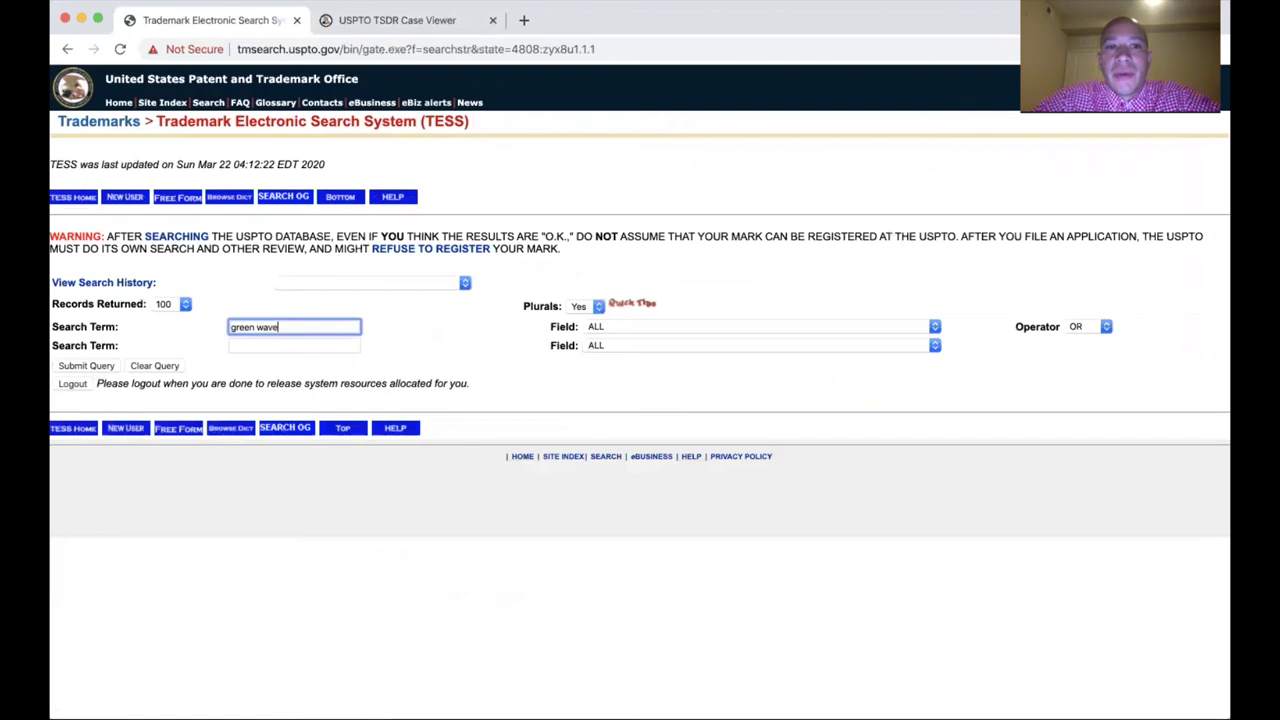
click(1084, 330)
click(1088, 340)
click(848, 350)
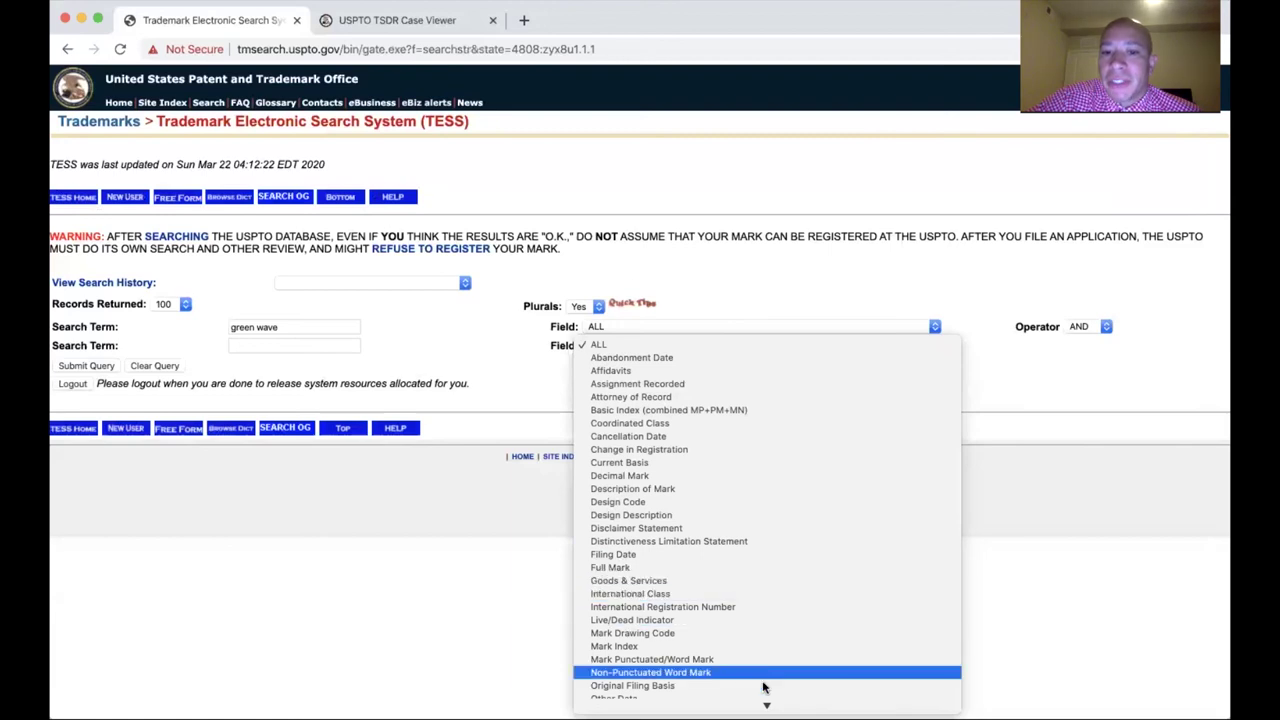
scroll(780, 660, down, 5)
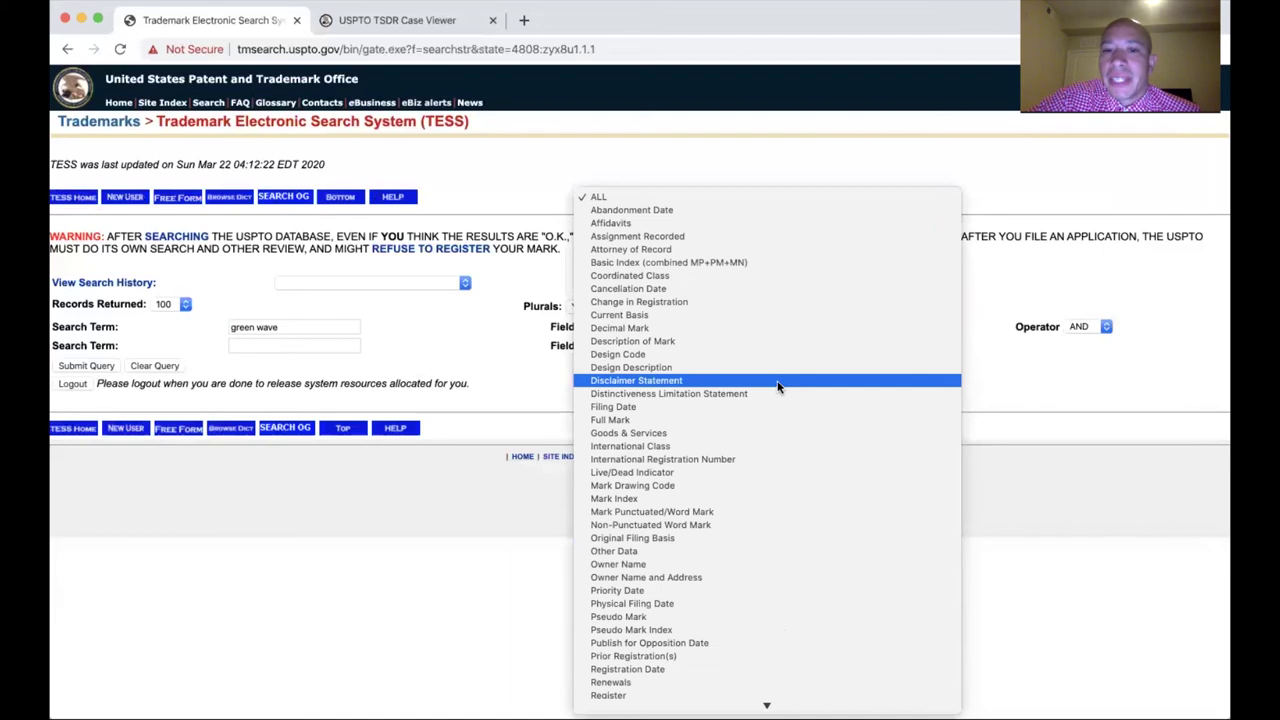
click(768, 445)
Search Google for "international classification of trademarks" in the other browser tab and open the oppedahl.com International trademark classes page
click(451, 26)
click(448, 48)
text(inter)
key(Return)
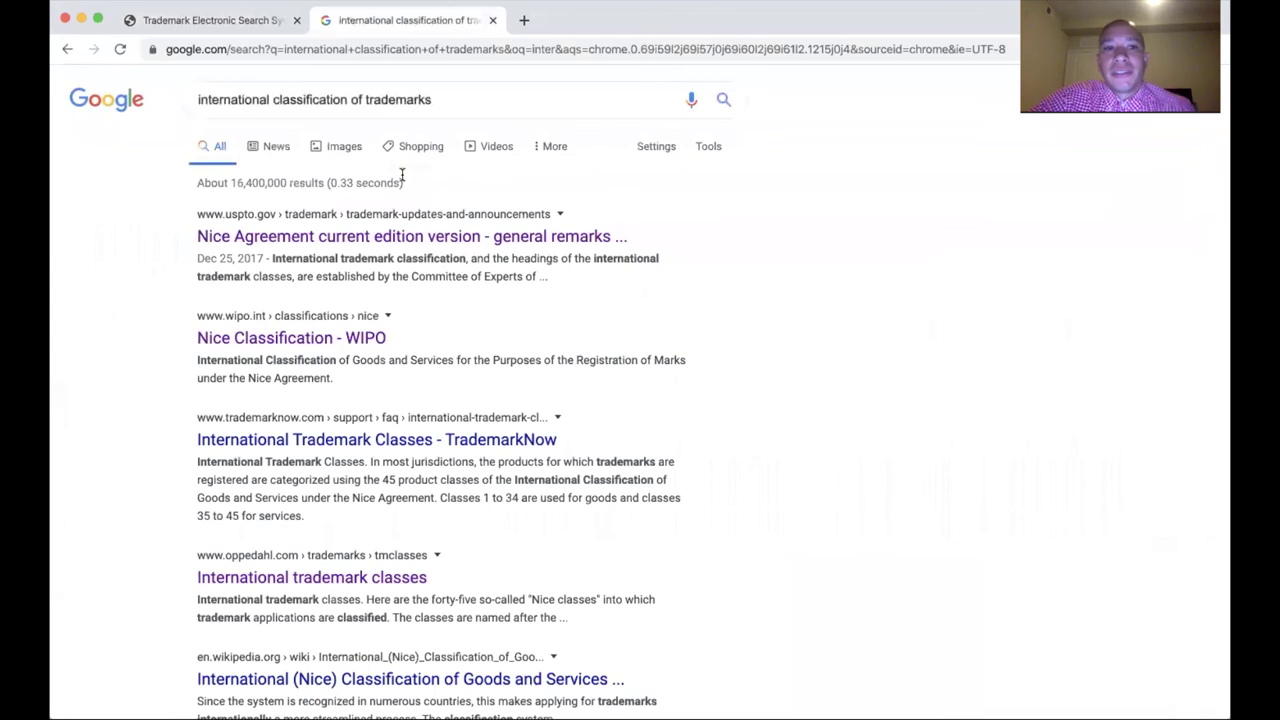
scroll(391, 417, down, 1)
scroll(360, 460, down, 2)
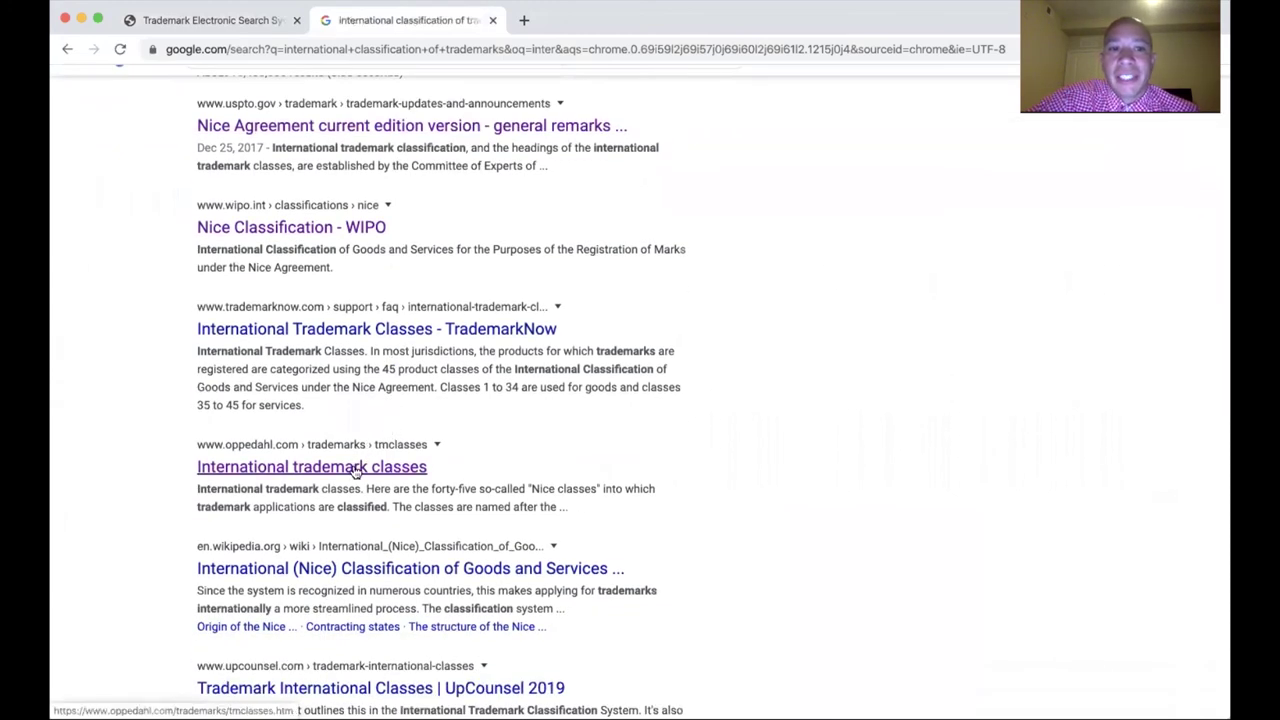
click(358, 466)
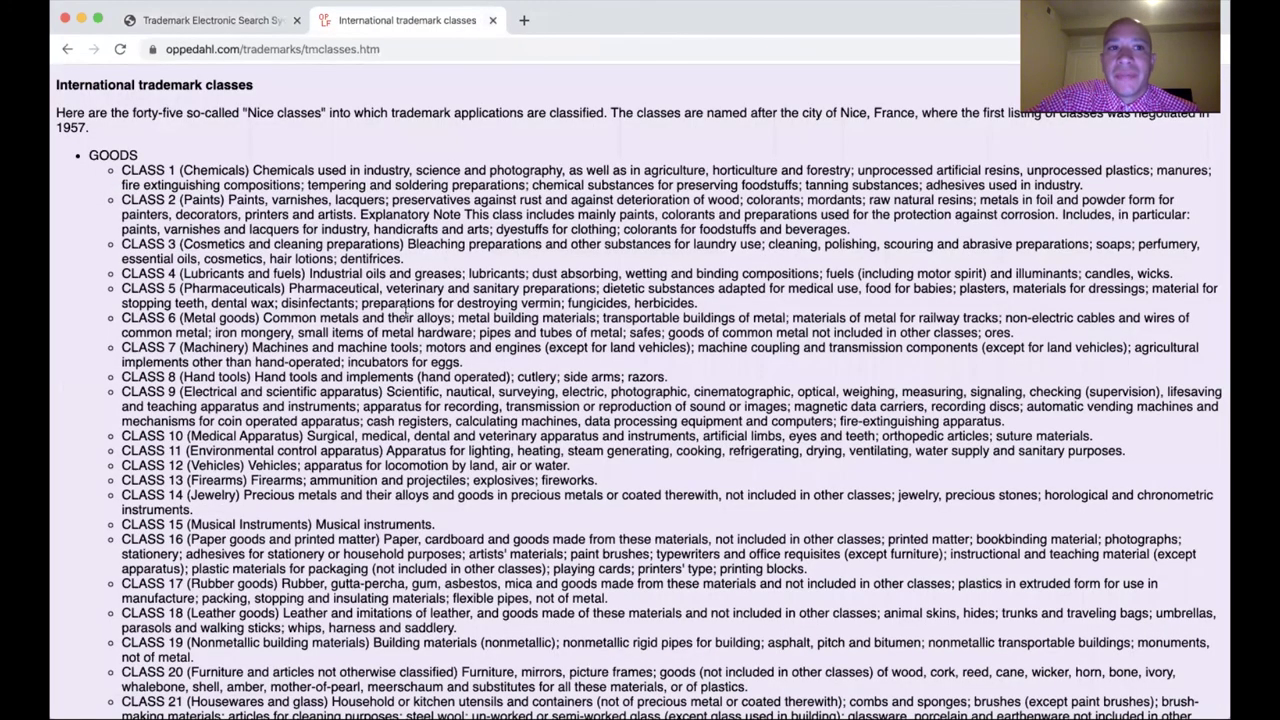
Look through the goods classes and search the page for "ener", clearing the term after checking the match
scroll(344, 286, down, 1)
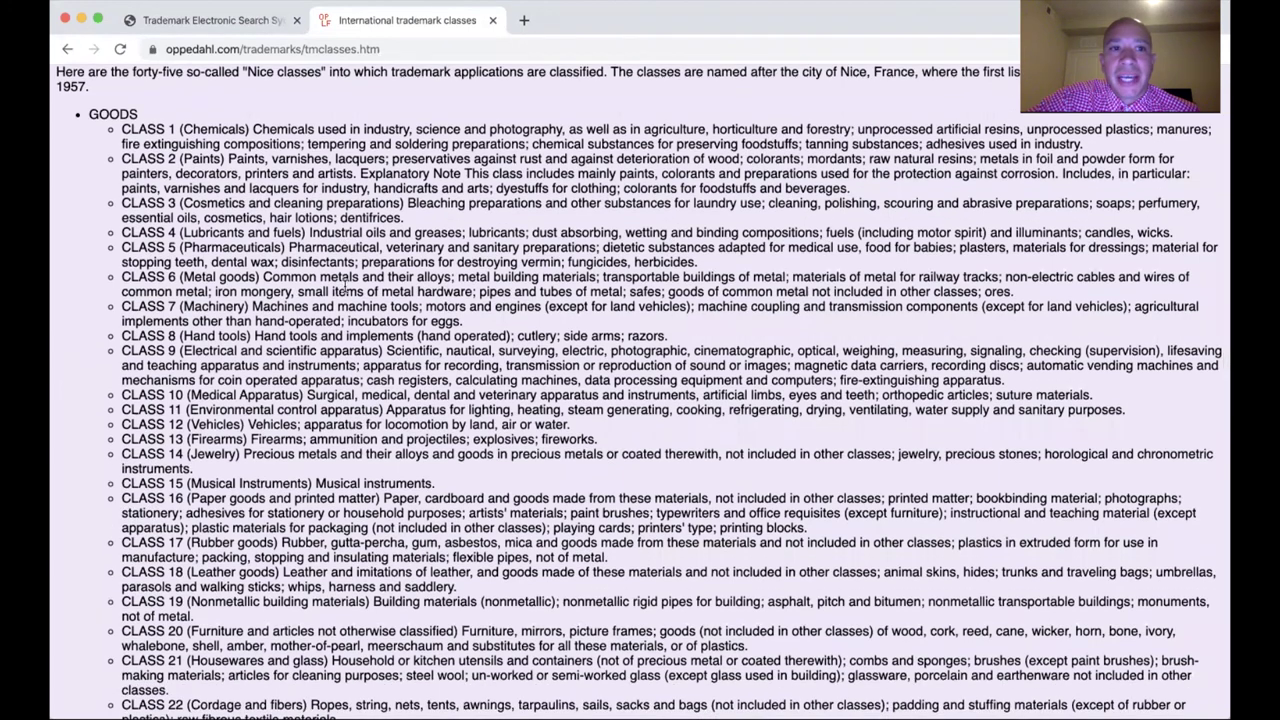
scroll(344, 288, down, 2)
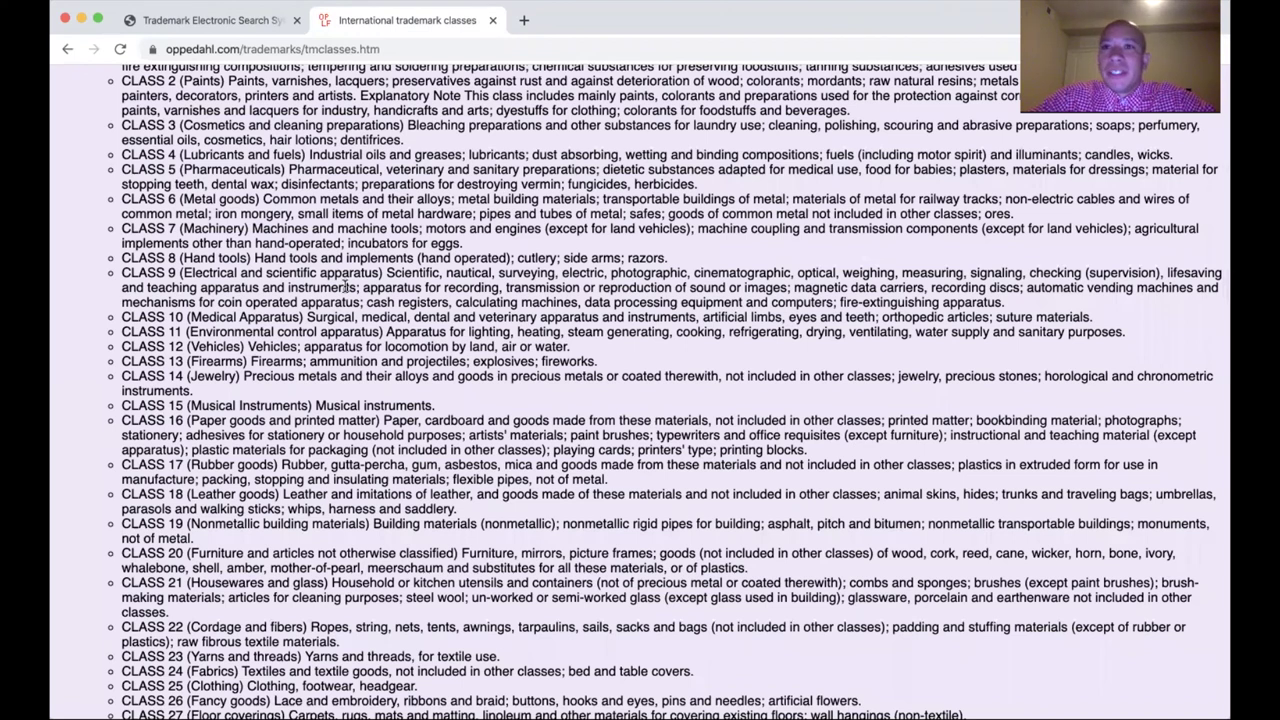
key(super+f)
text(ener)
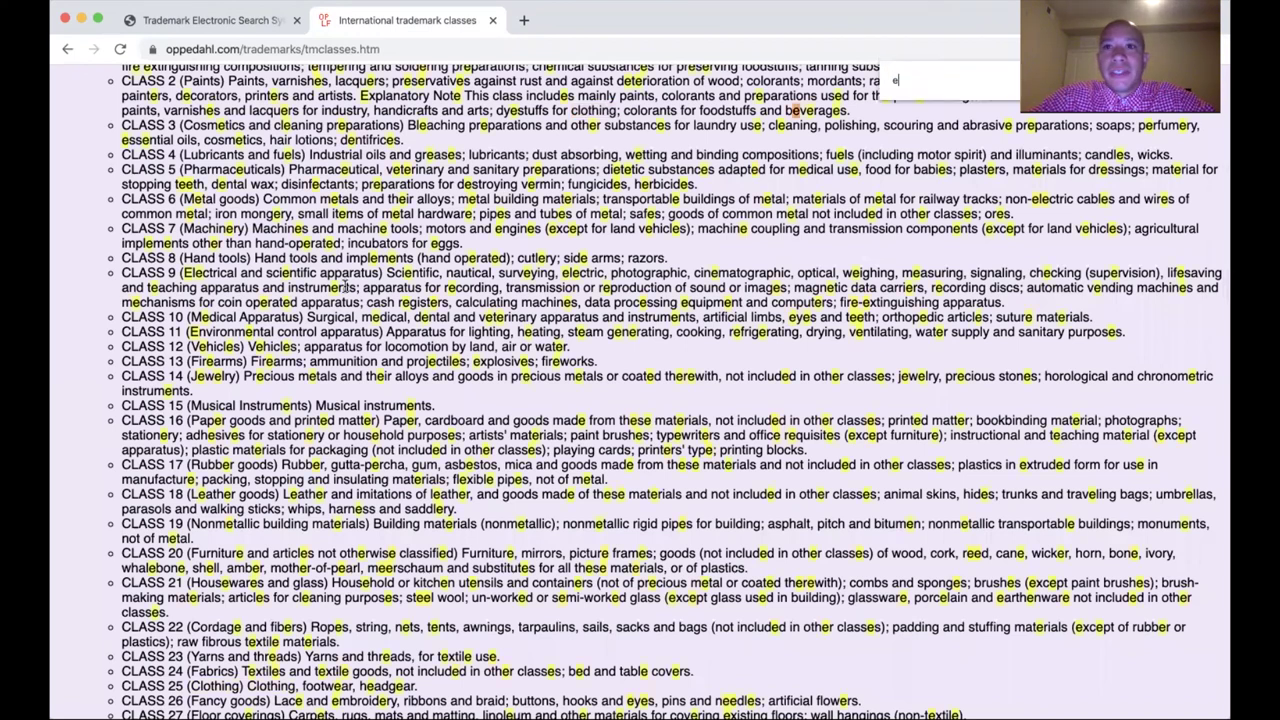
key(BackSpace)
key(BackSpace)
key(BackSpace)
key(BackSpace)
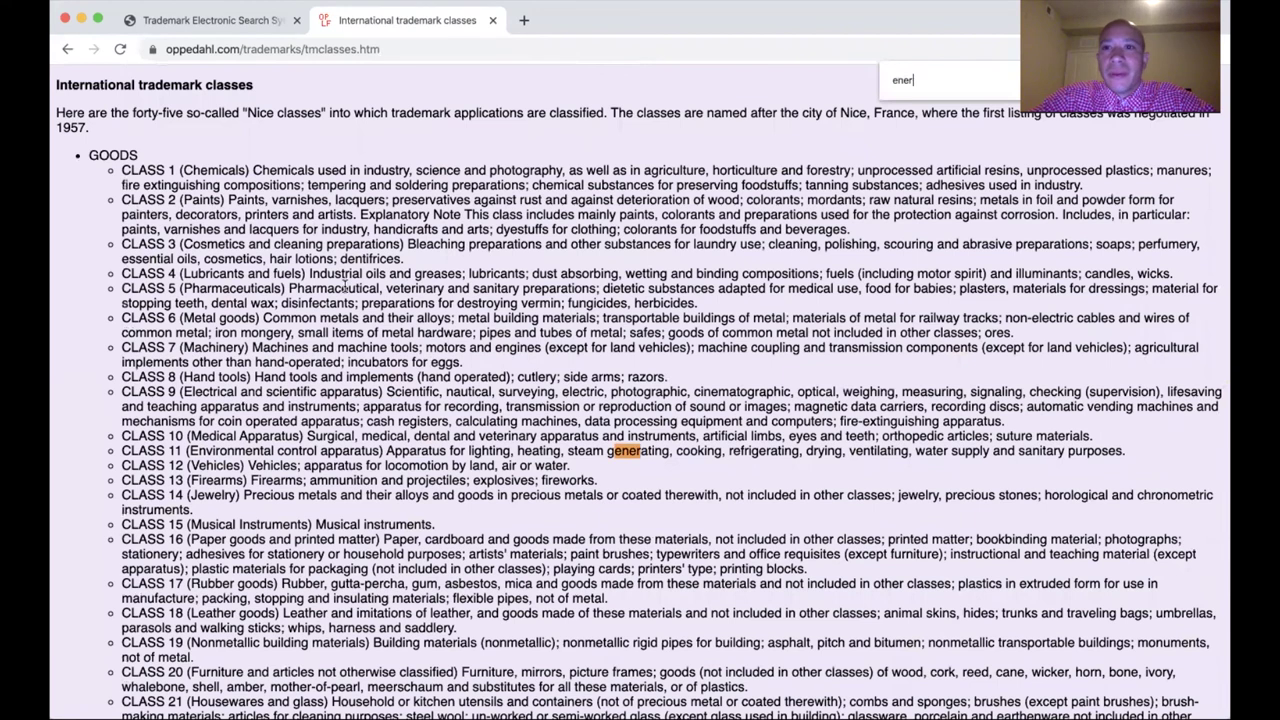
Search the page for "drink" and examine the matching goods and services classes
text(drink)
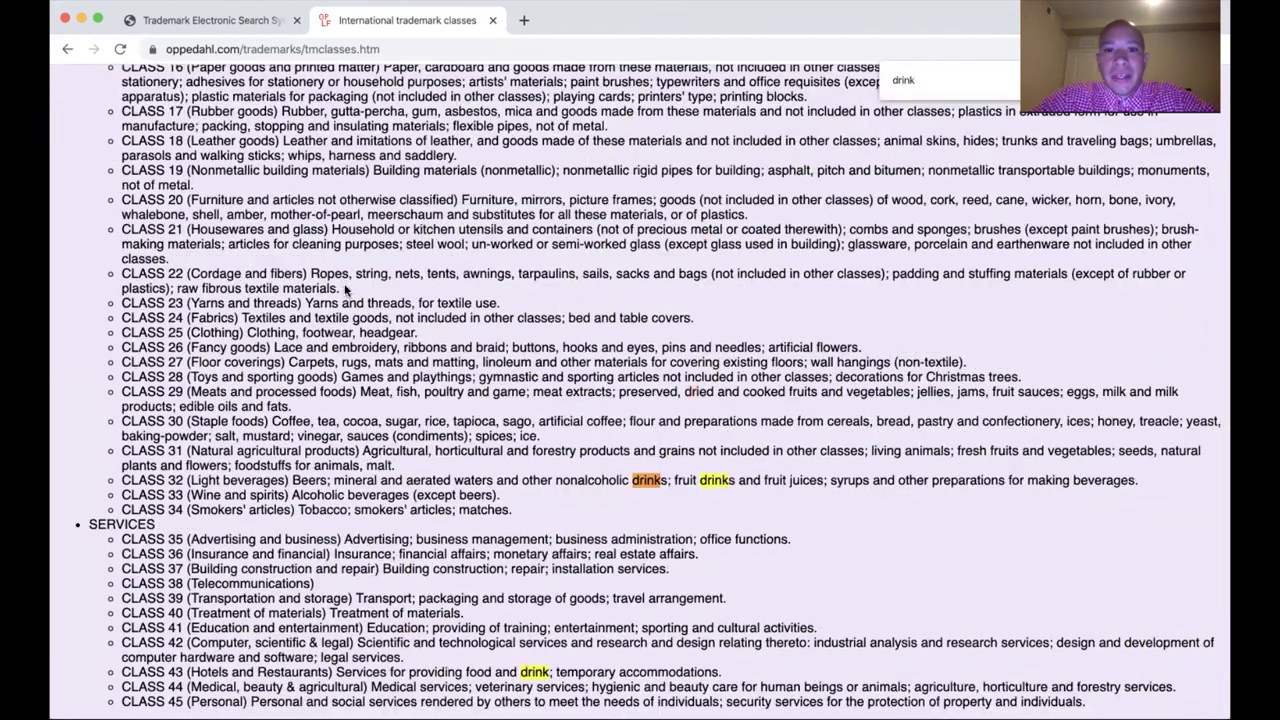
scroll(345, 289, down, 1)
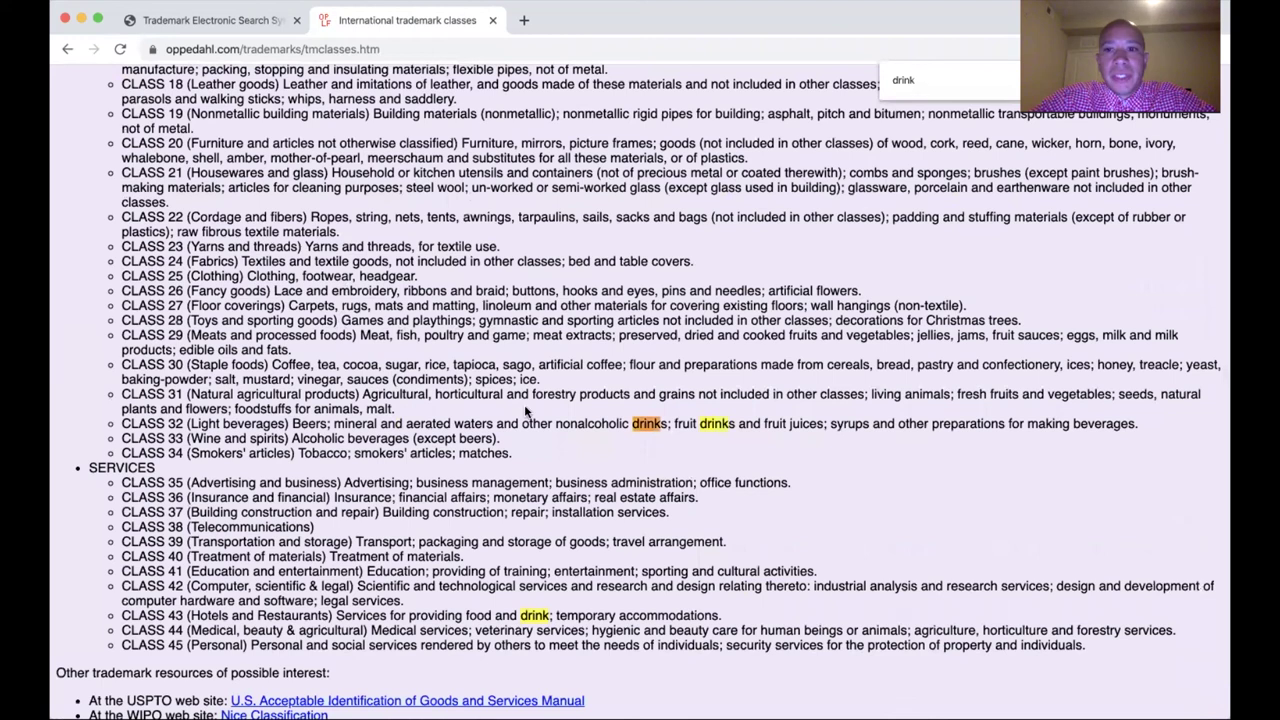
scroll(524, 410, up, 3)
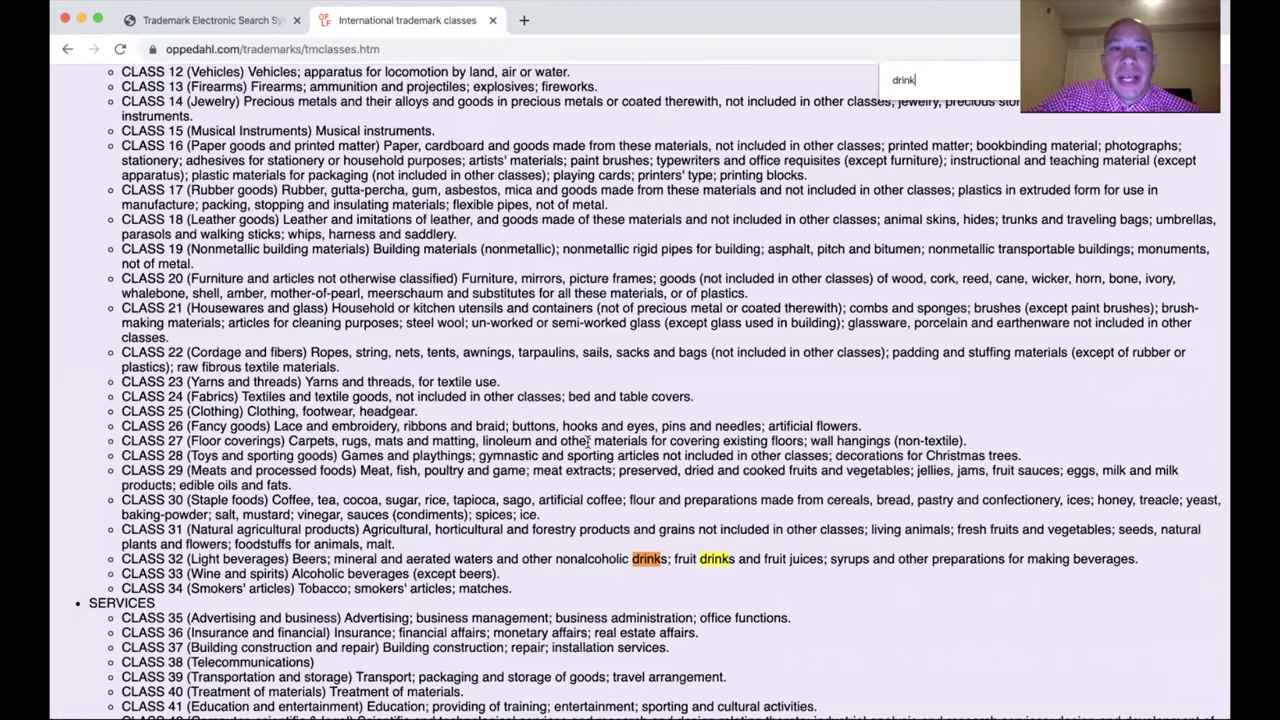
scroll(588, 443, up, 1)
scroll(588, 443, down, 3)
Replace the page search term with "presc" to look for a matching class, and clear it
key(BackSpace)
key(BackSpace)
key(BackSpace)
key(BackSpace)
key(BackSpace)
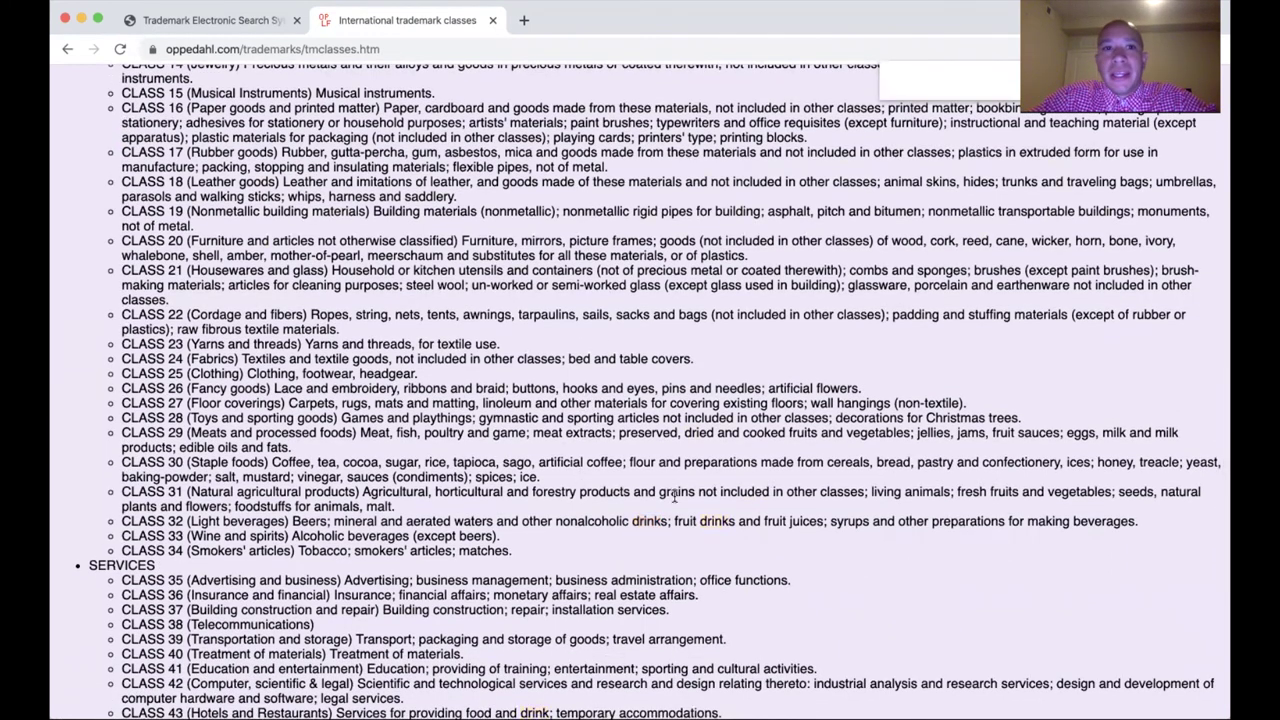
text(presc)
key(BackSpace)
key(BackSpace)
key(BackSpace)
key(BackSpace)
key(BackSpace)
Try searching the class list for "supplmen" and clear the term
text(supplmen)
key(BackSpace)
key(BackSpace)
key(BackSpace)
key(BackSpace)
key(BackSpace)
key(BackSpace)
key(BackSpace)
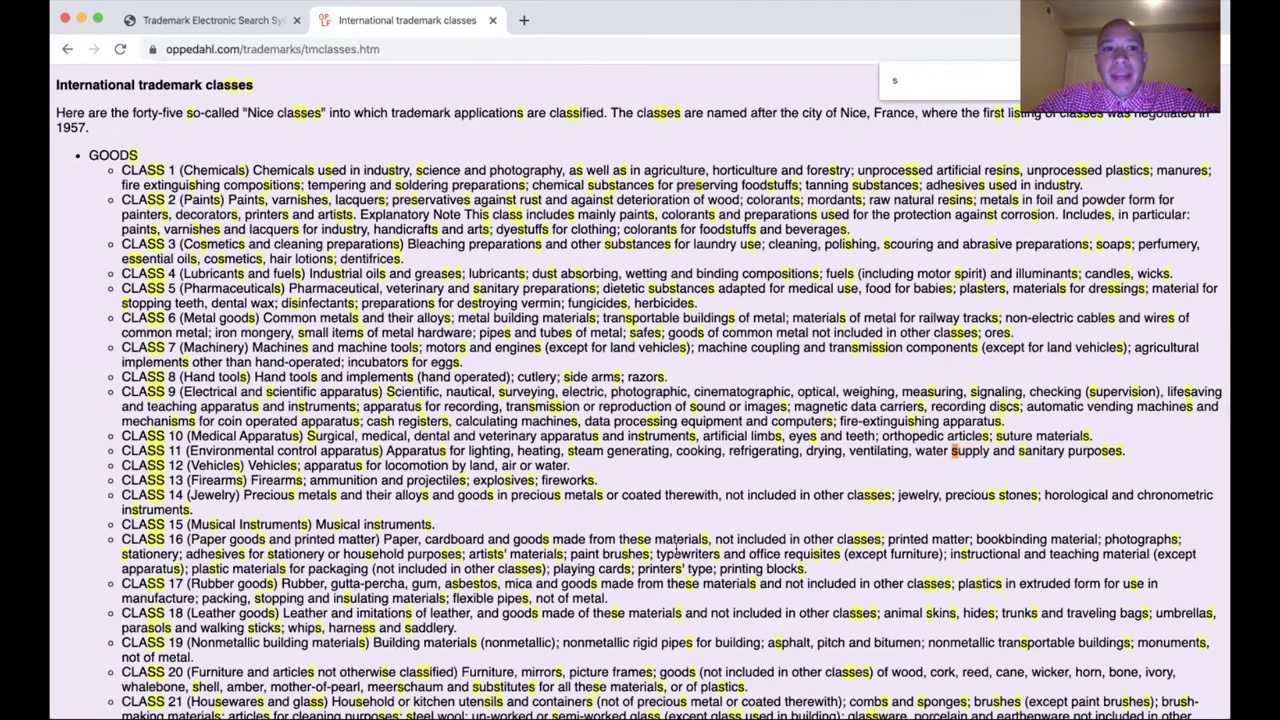
key(BackSpace)
Browse the goods classes and search the page for "drink" again to locate the beverage class
scroll(680, 470, down, 3)
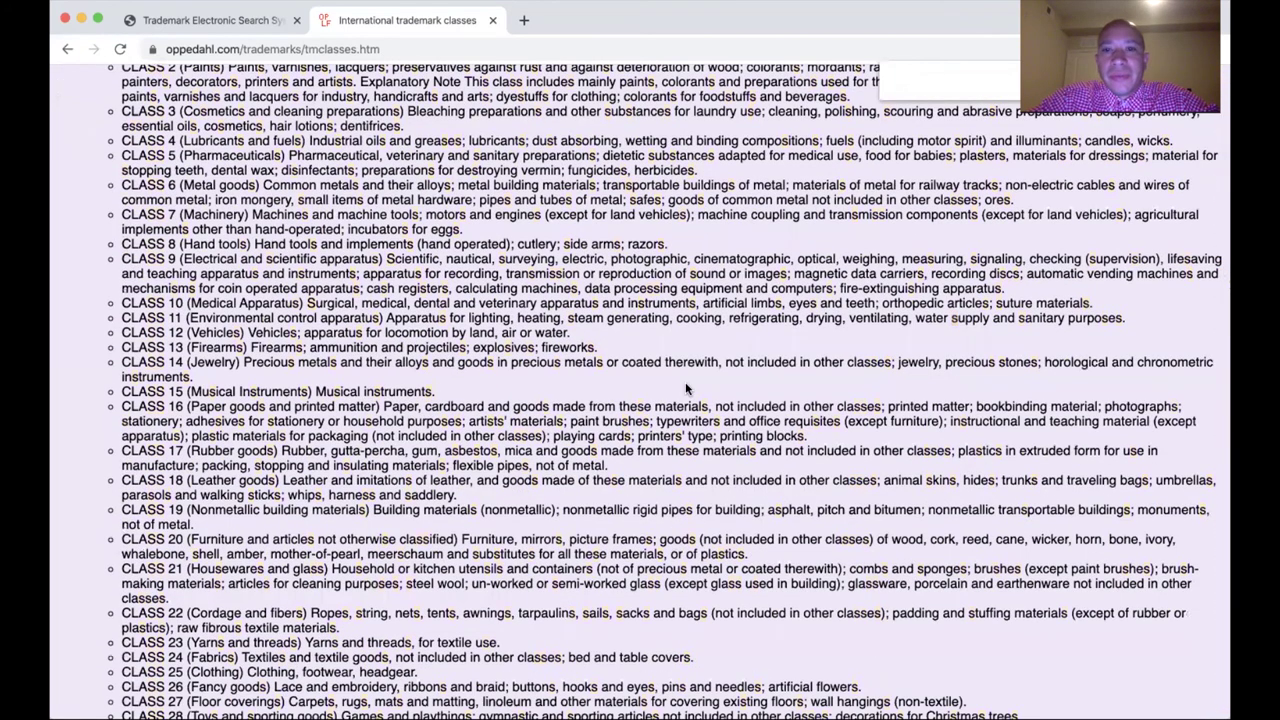
scroll(686, 388, up, 2)
scroll(551, 433, down, 5)
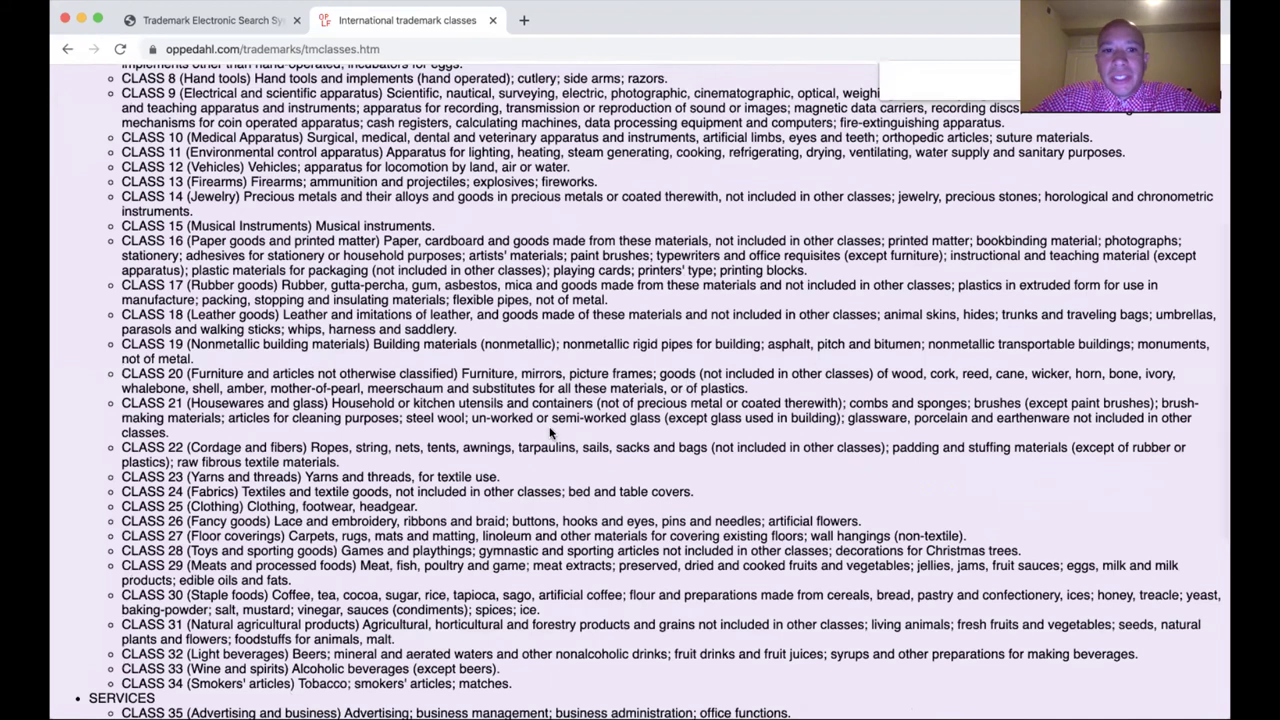
text(drink)
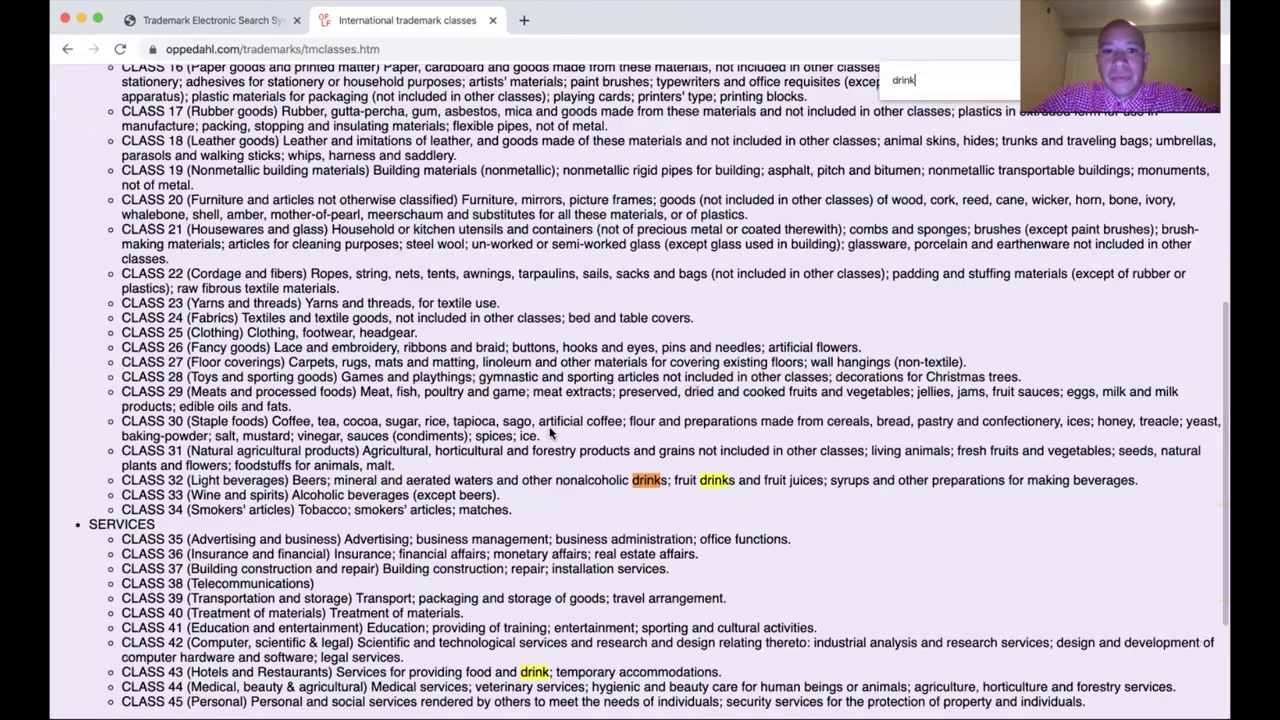
Return to the structured trademark search, enter 031 as the International Class term, and run the query with "green wave"
click(200, 20)
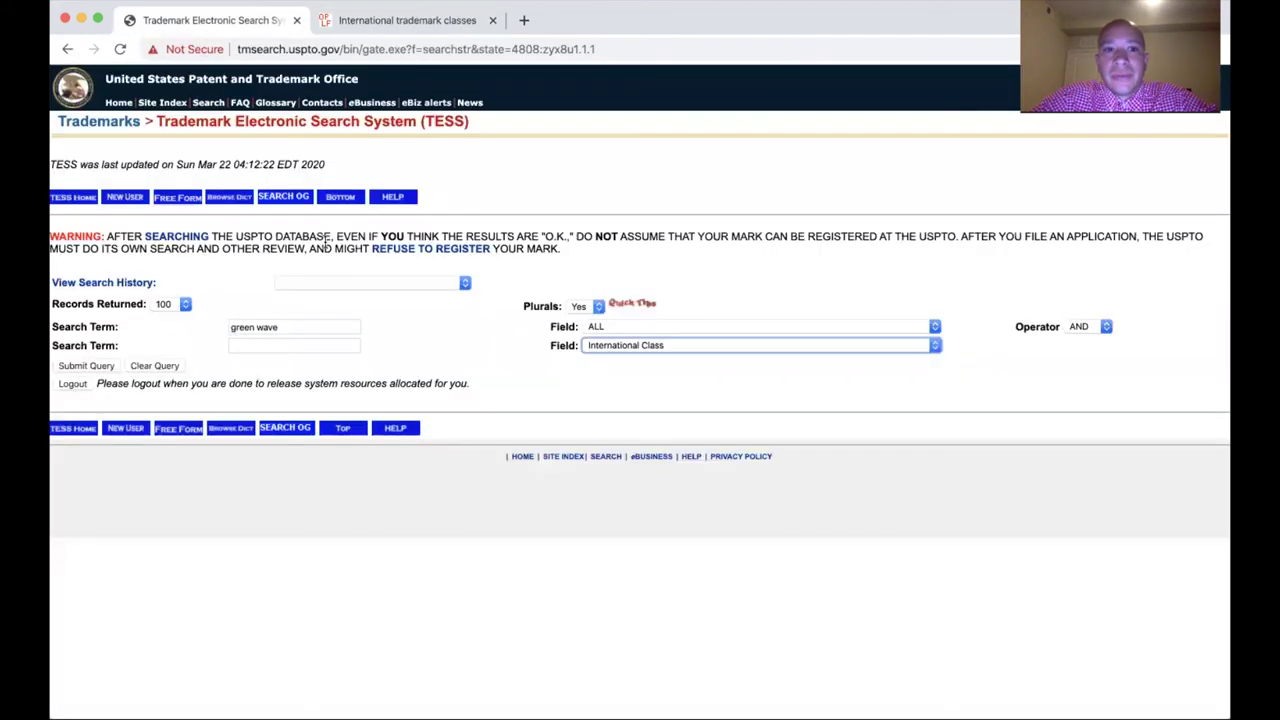
click(310, 345)
text(0)
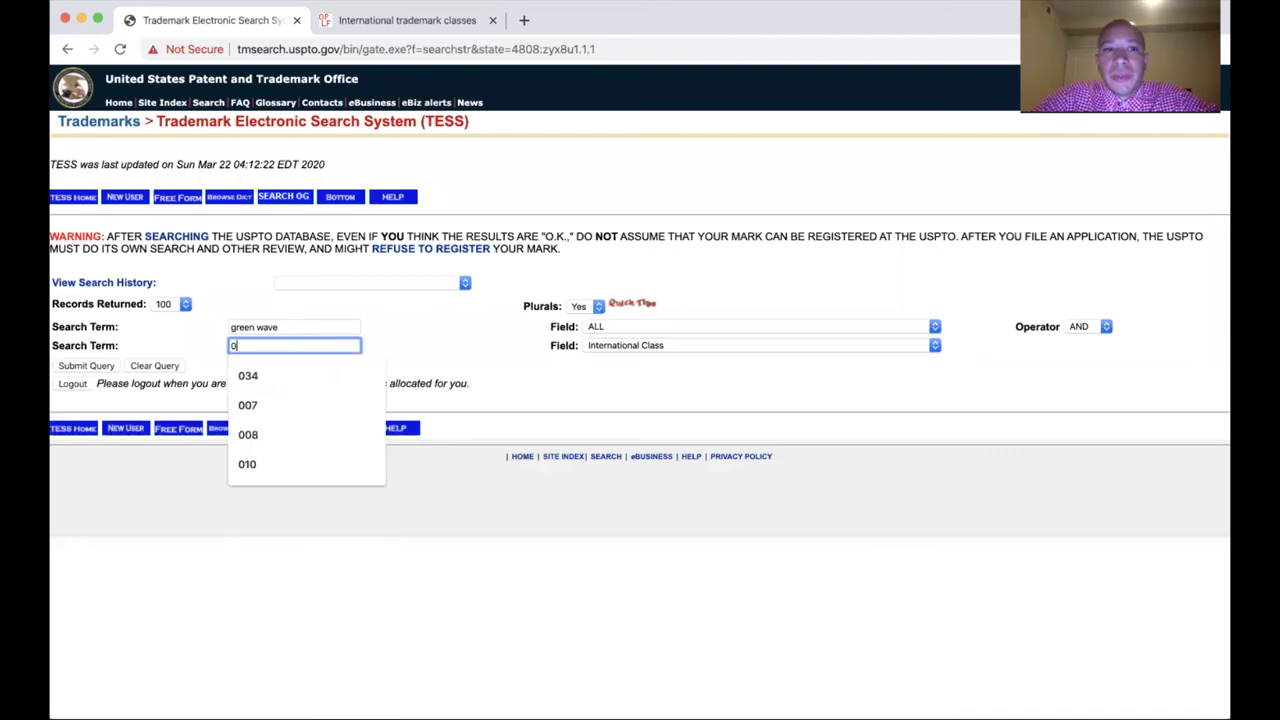
text(3)
key(BackSpace)
key(BackSpace)
text(001)
key(BackSpace)
key(BackSpace)
key(BackSpace)
text(00)
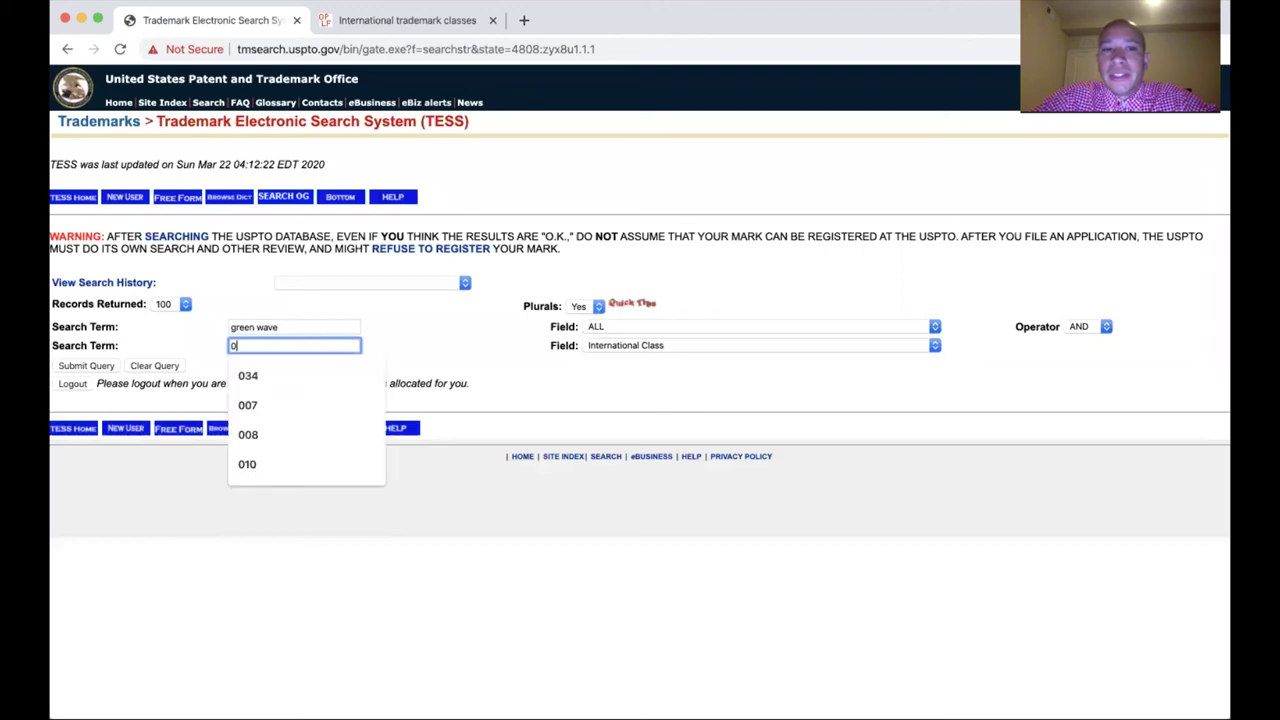
key(BackSpace)
text(31)
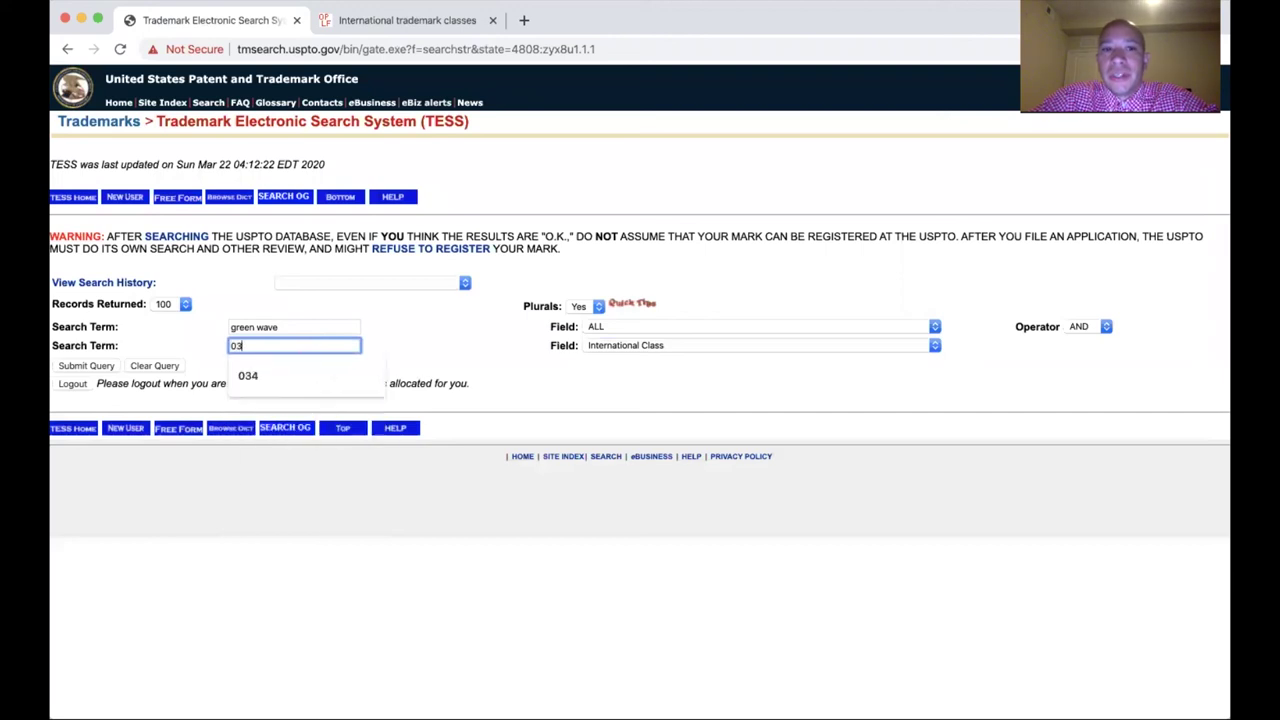
click(100, 366)
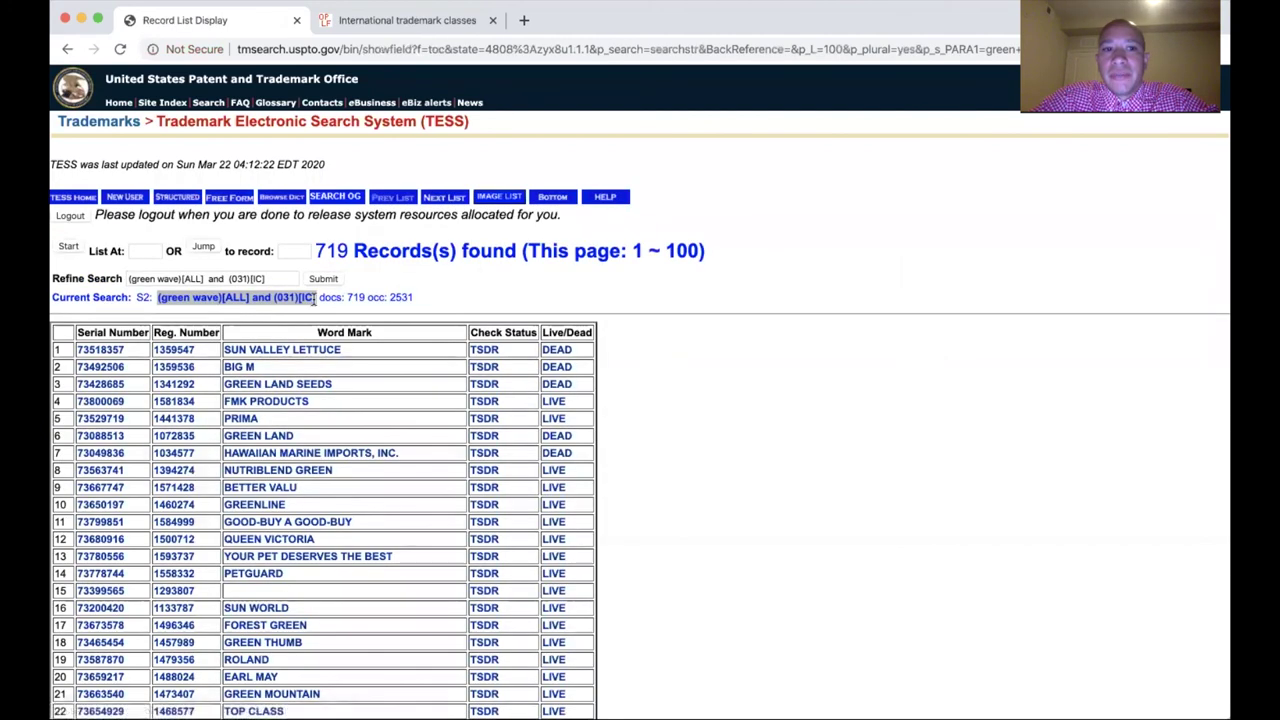
scroll(315, 300, down, 3)
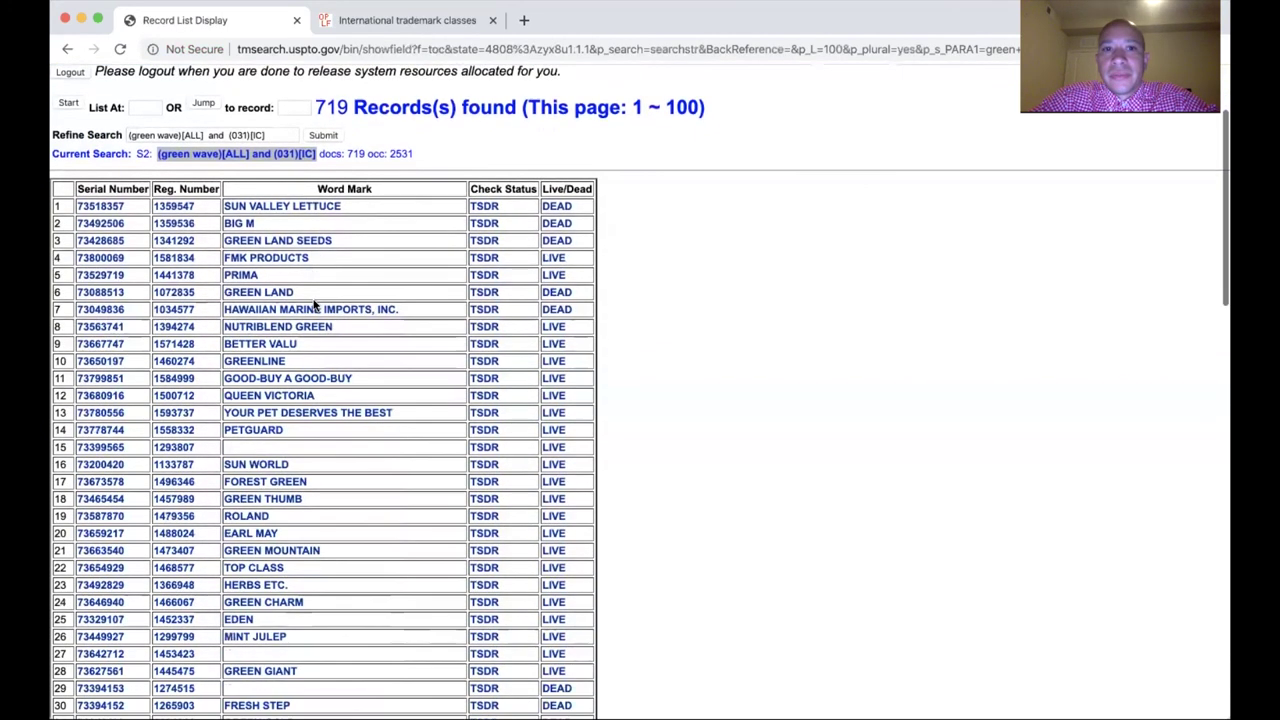
Change the first search term to "green and wave", rerun the class 031 query, and check the FRENCH LINE IN THE GRANDE TRADITION record
scroll(314, 304, left, 5)
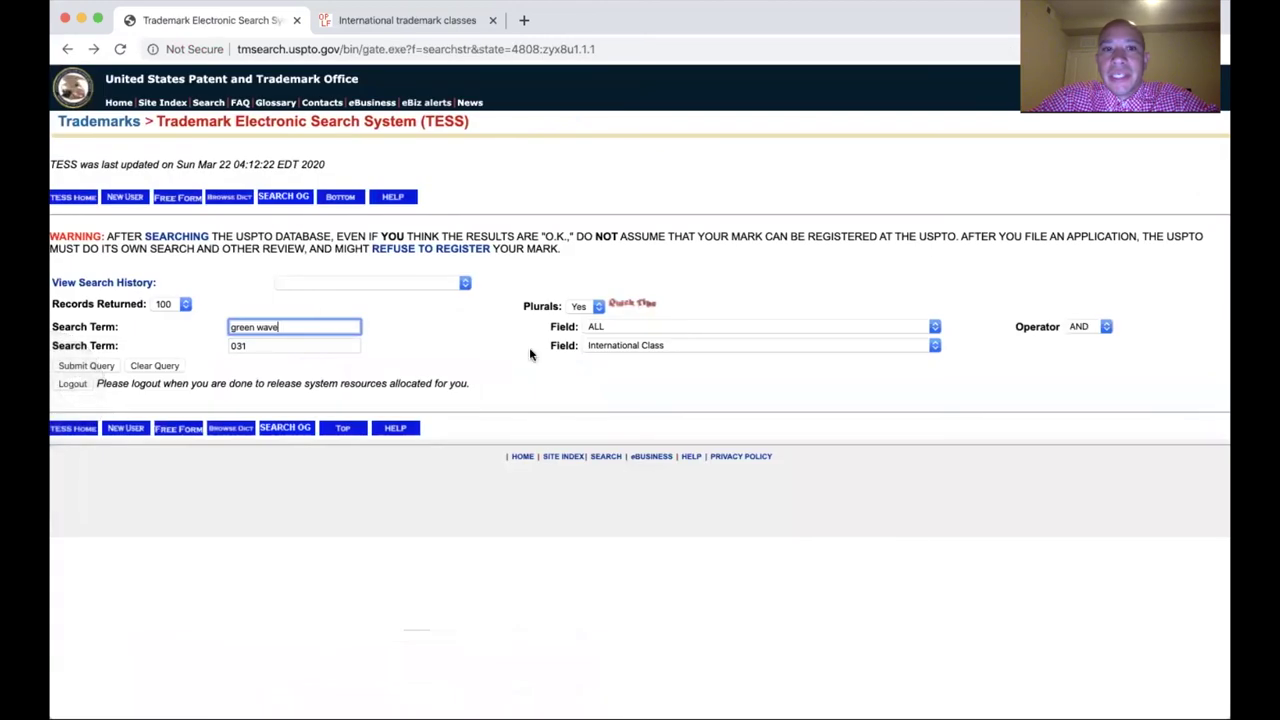
click(263, 327)
text(and)
click(97, 370)
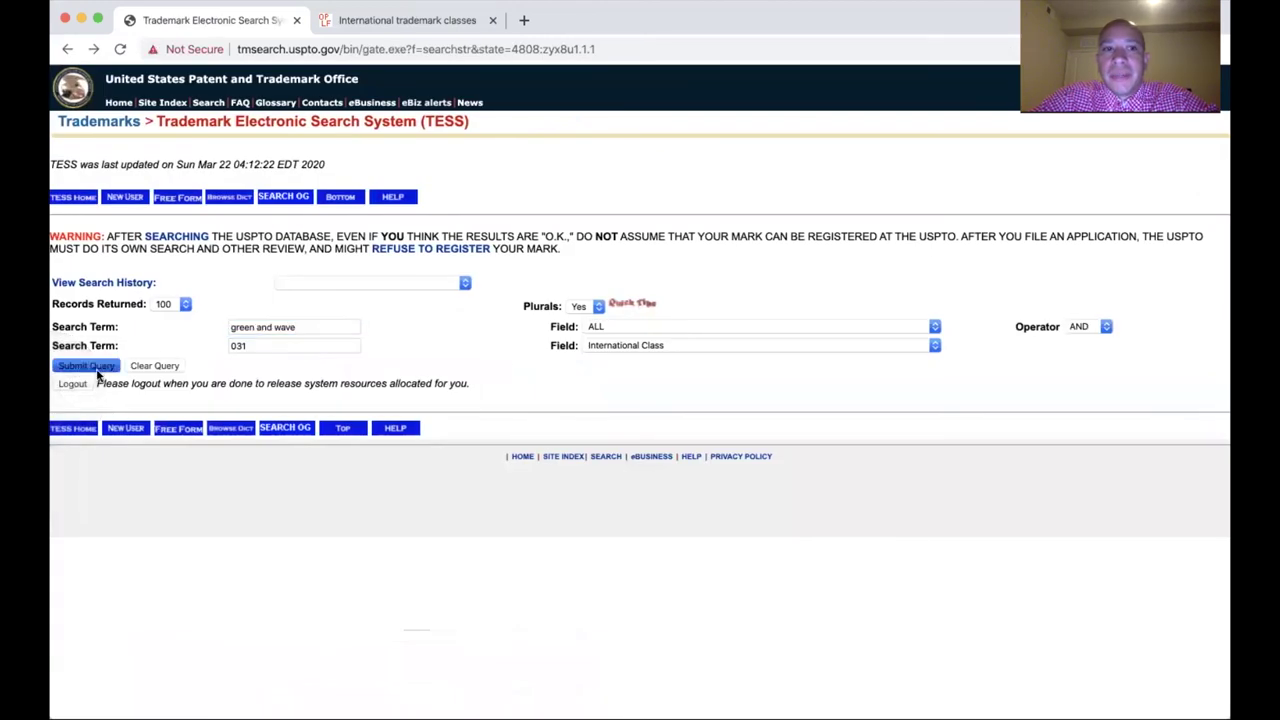
scroll(205, 378, left, 5)
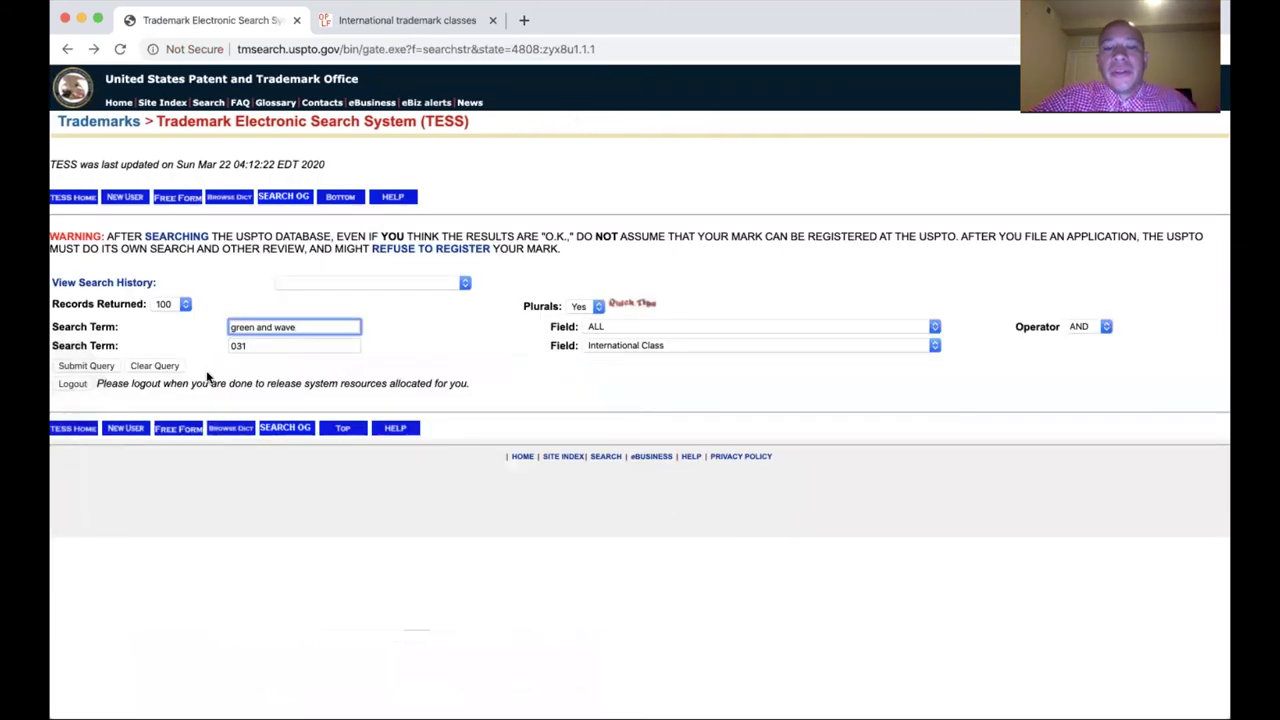
click(86, 366)
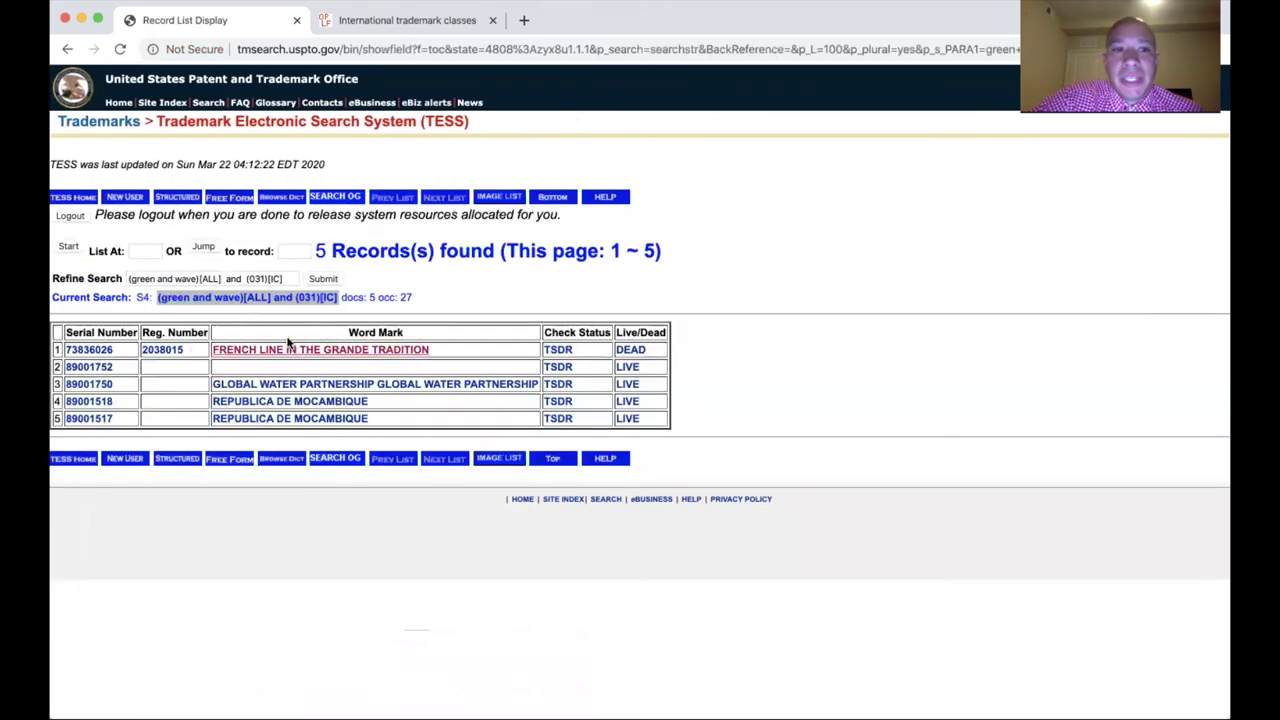
click(288, 346)
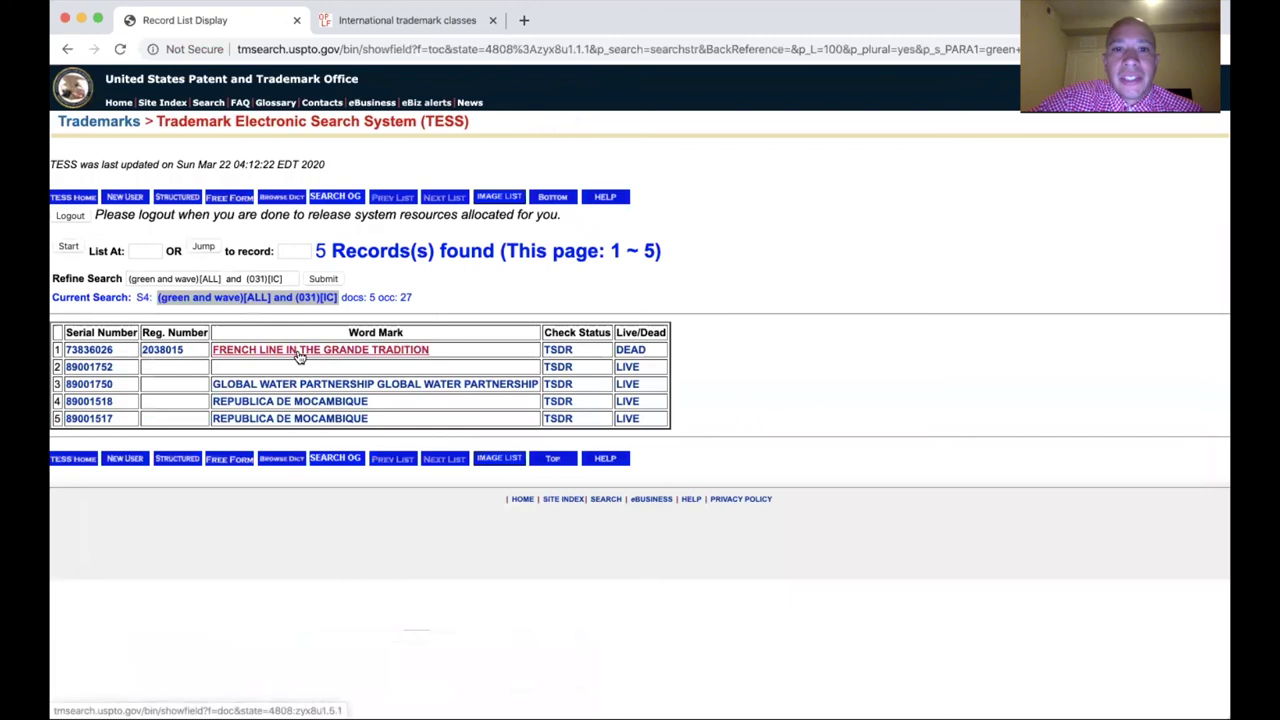
scroll(300, 357, left, 5)
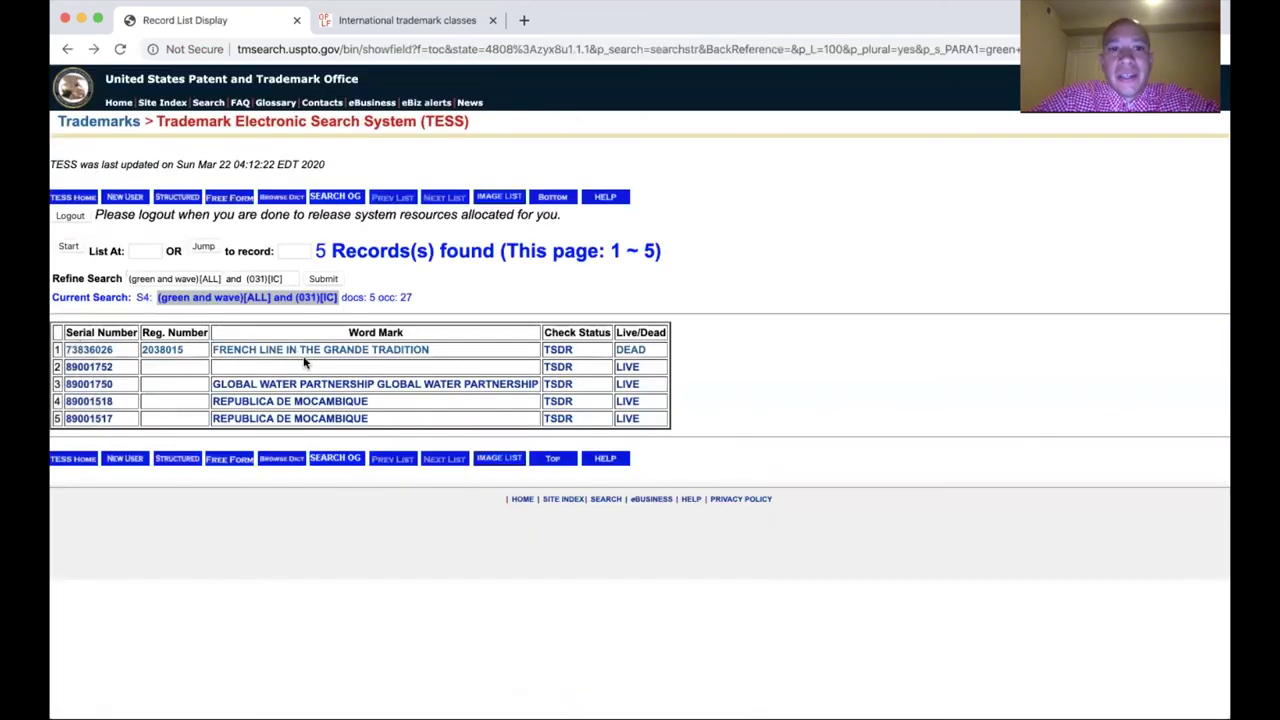
Try the "green and wave" query with the first field limited to Full Mark and return to the search form
scroll(306, 363, left, 5)
click(834, 328)
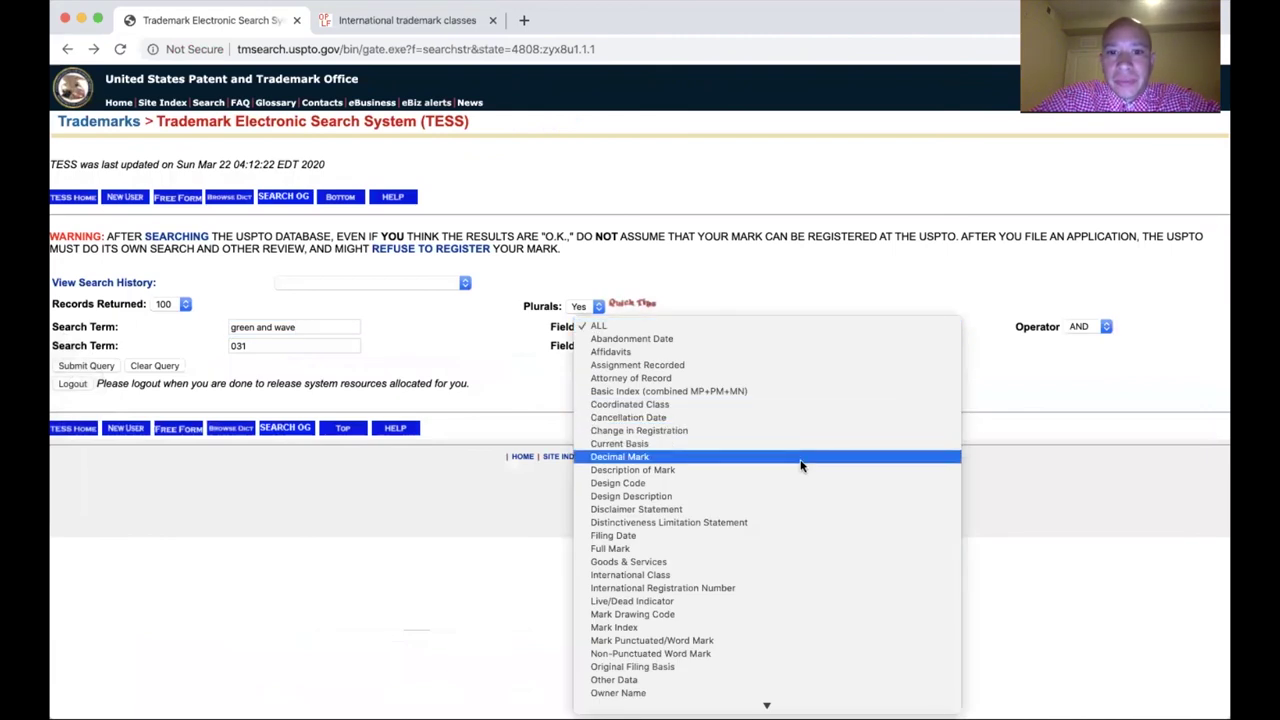
click(785, 548)
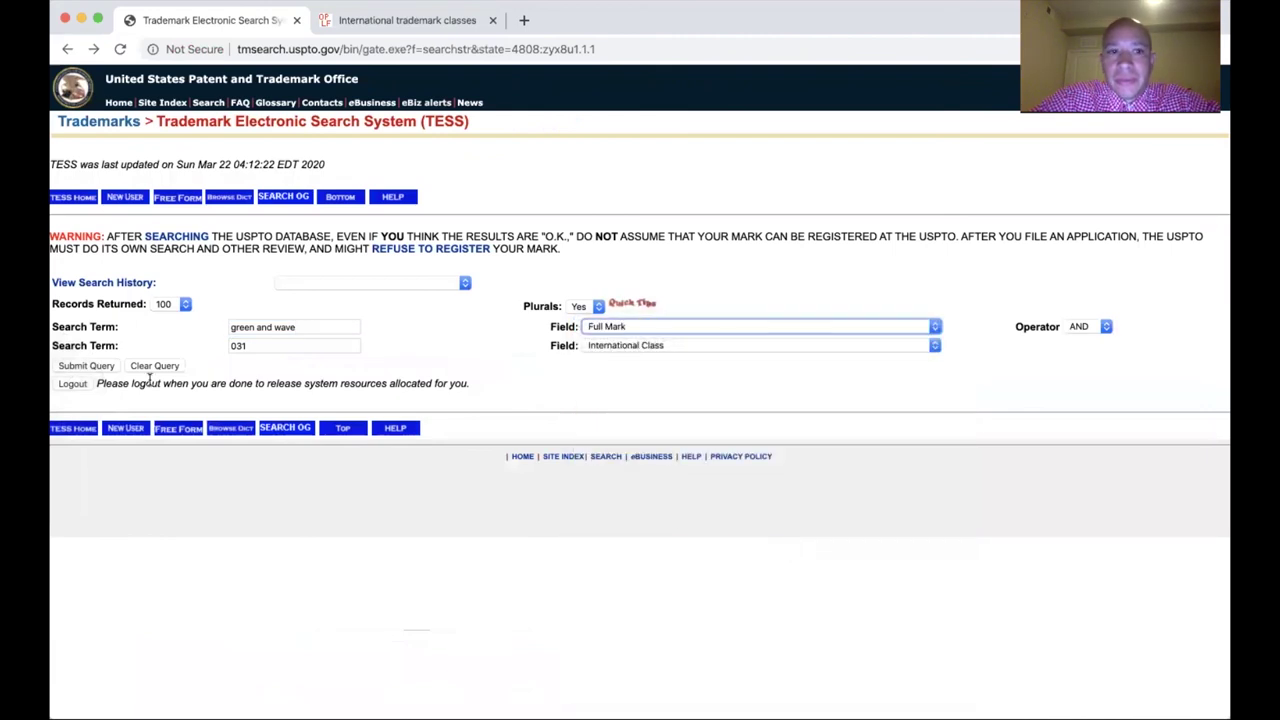
click(100, 366)
scroll(329, 366, left, 5)
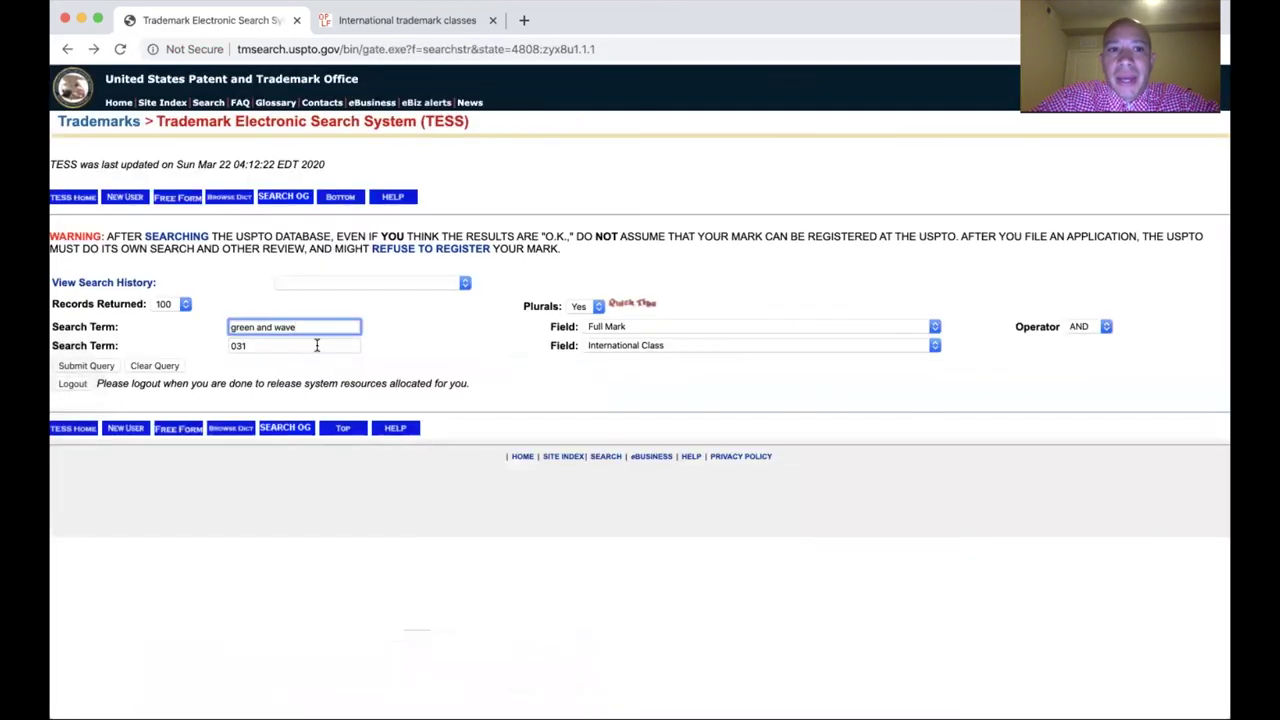
Set the first term's field to ALL, run the class 031 query, and browse the resulting records
click(648, 328)
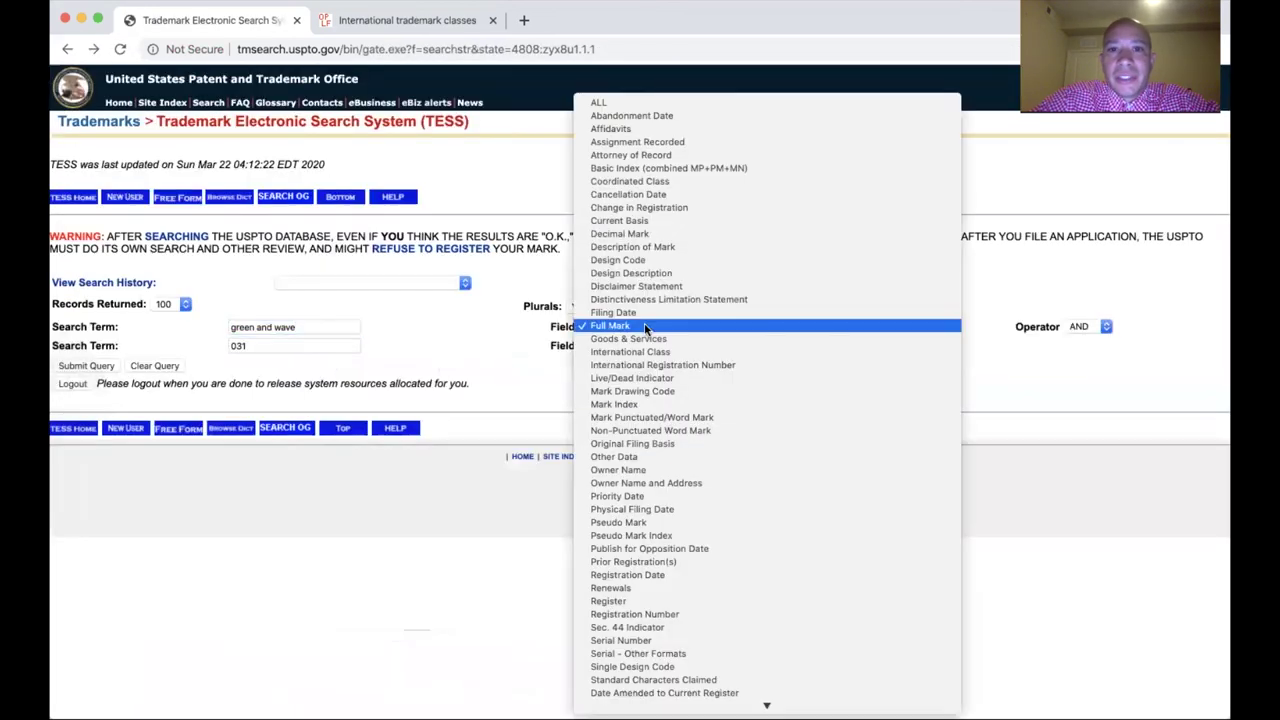
click(686, 103)
click(102, 366)
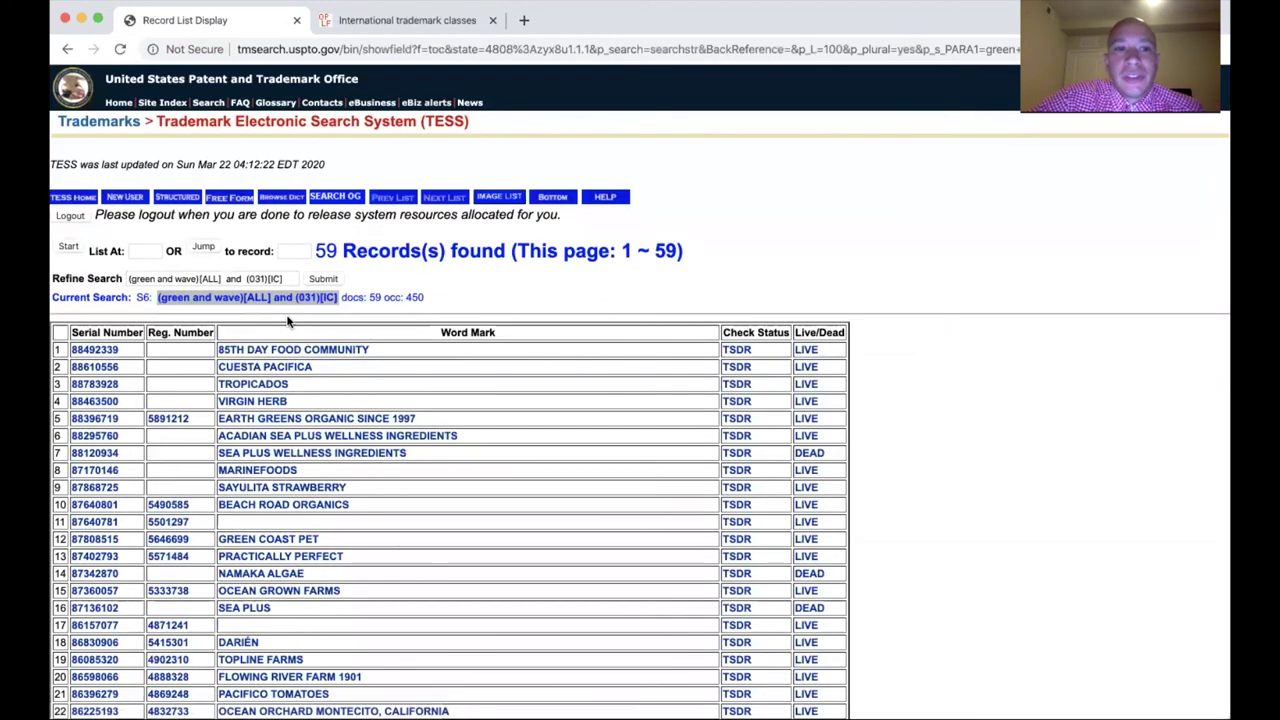
scroll(287, 320, down, 1)
scroll(287, 320, down, 3)
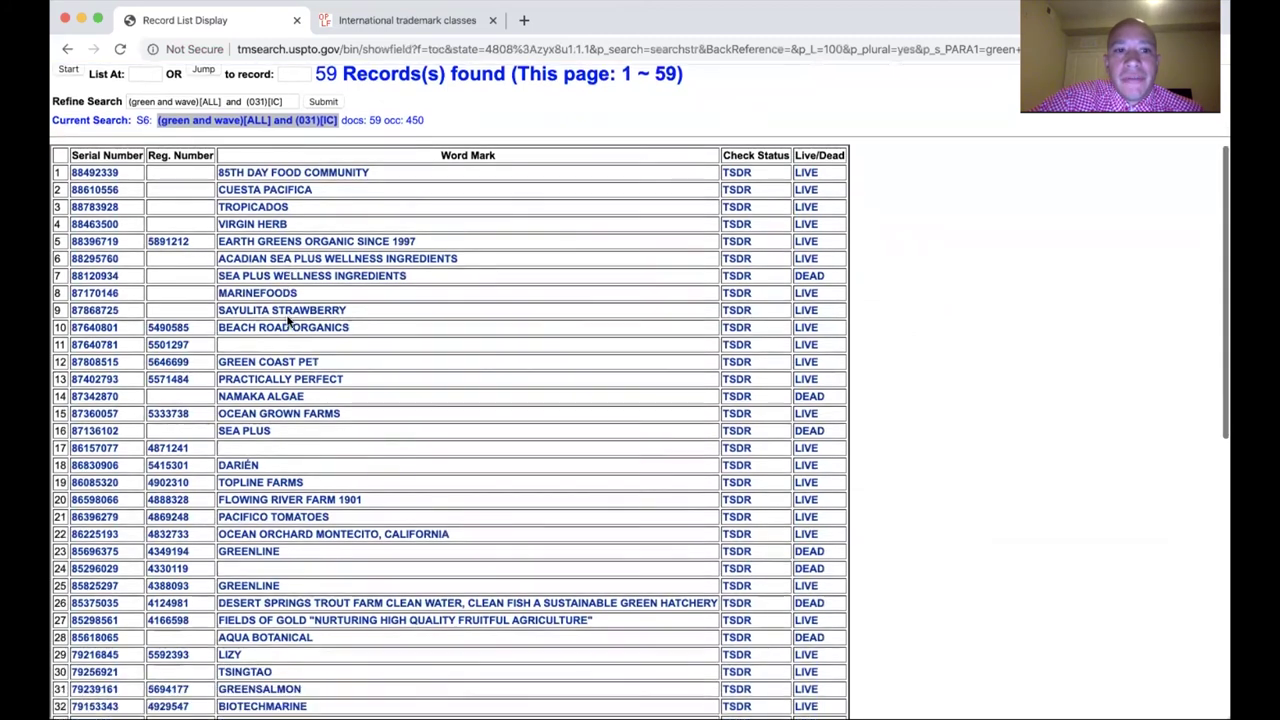
Open the GREEN COAST PET record, examine its goods and design search codes, and return to the record list
click(291, 363)
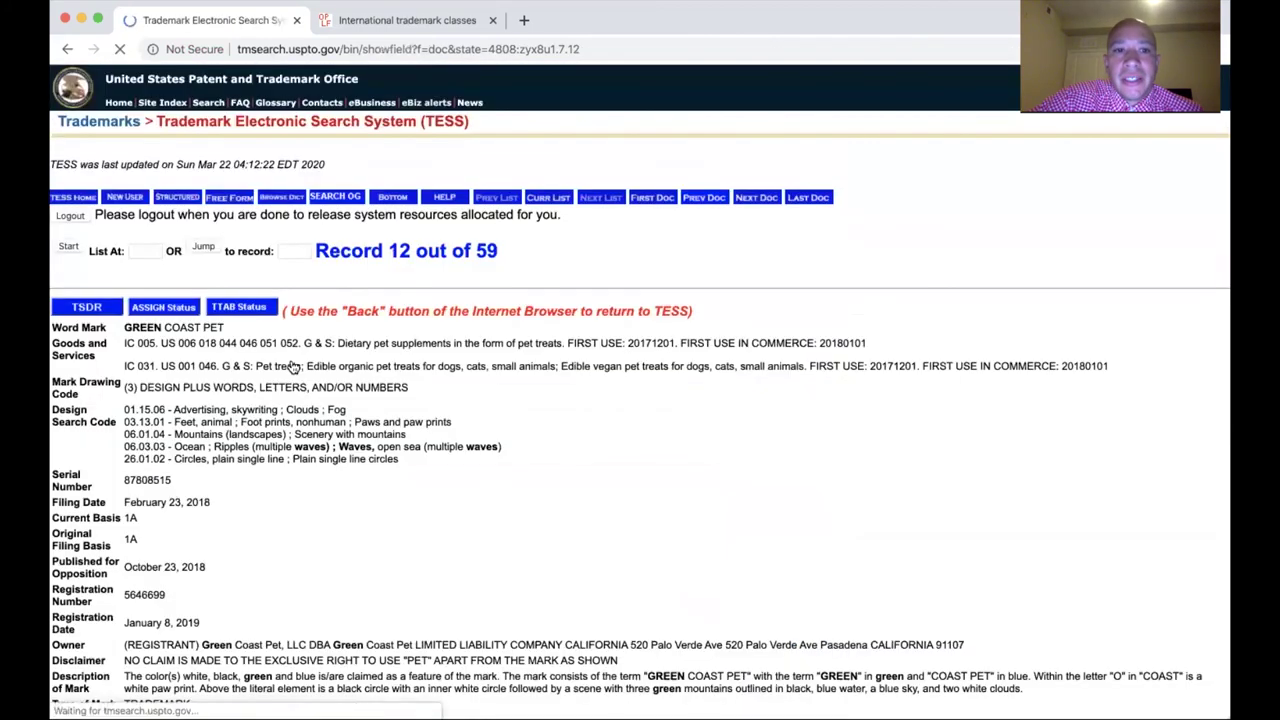
scroll(291, 366, down, 2)
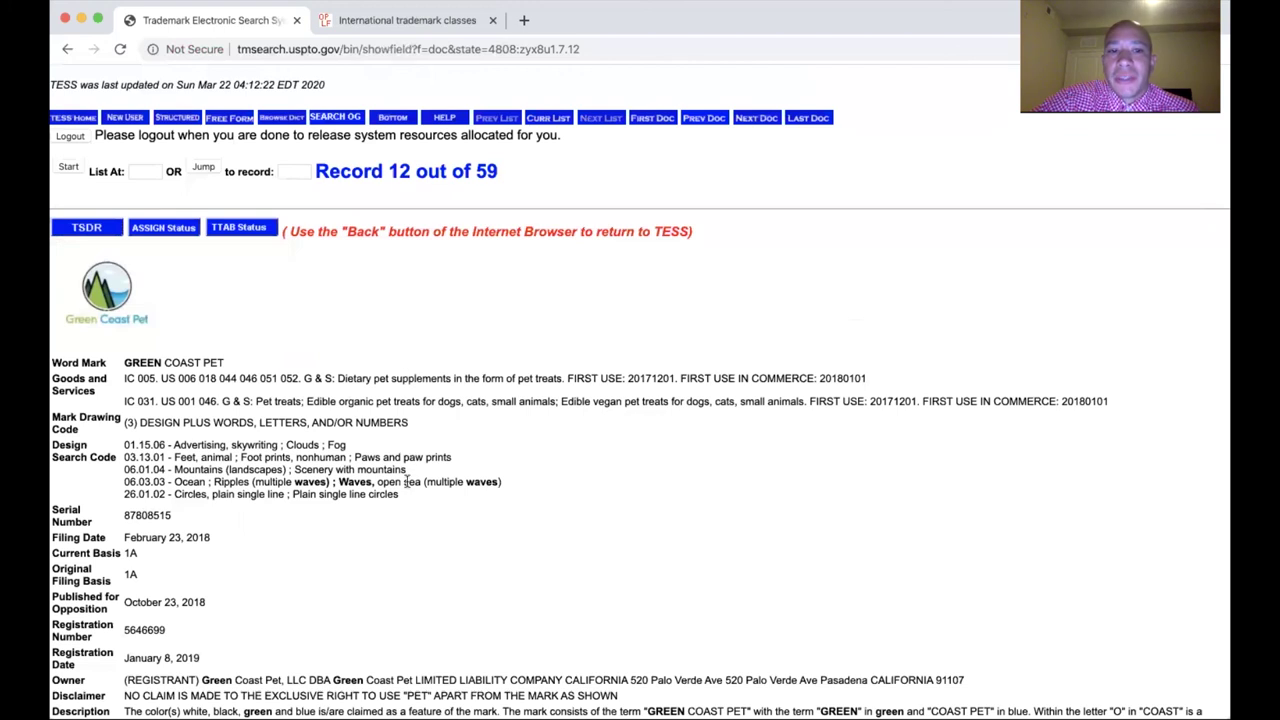
scroll(395, 475, left, 5)
scroll(394, 475, up, 2)
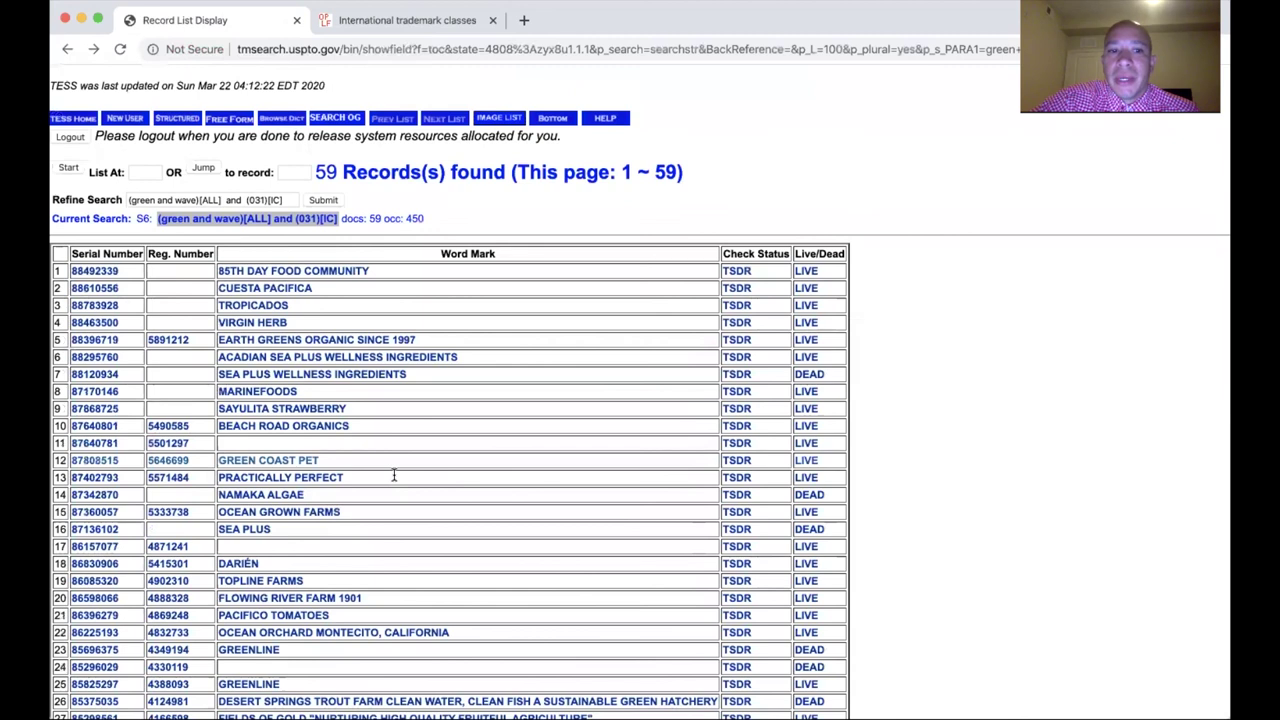
scroll(449, 338, down, 3)
Switch to the basic New User search form and submit a Combined Word Mark query for "green?"
scroll(449, 338, left, 5)
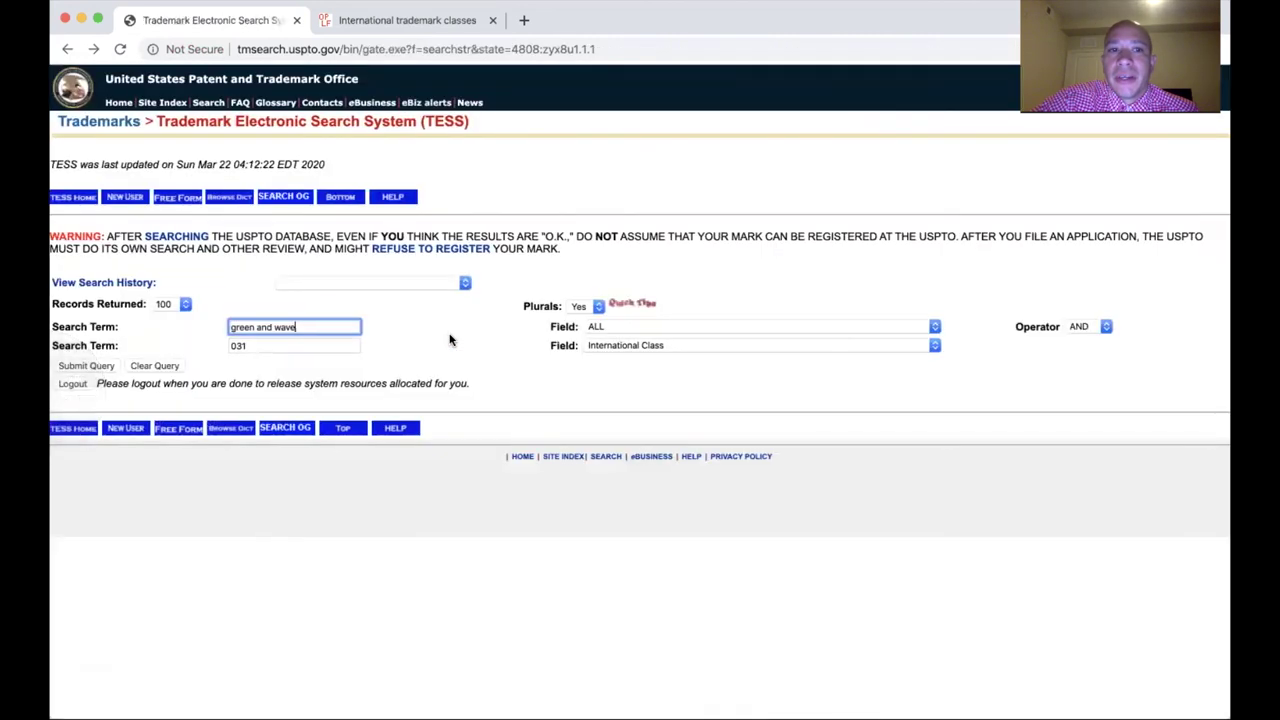
click(118, 197)
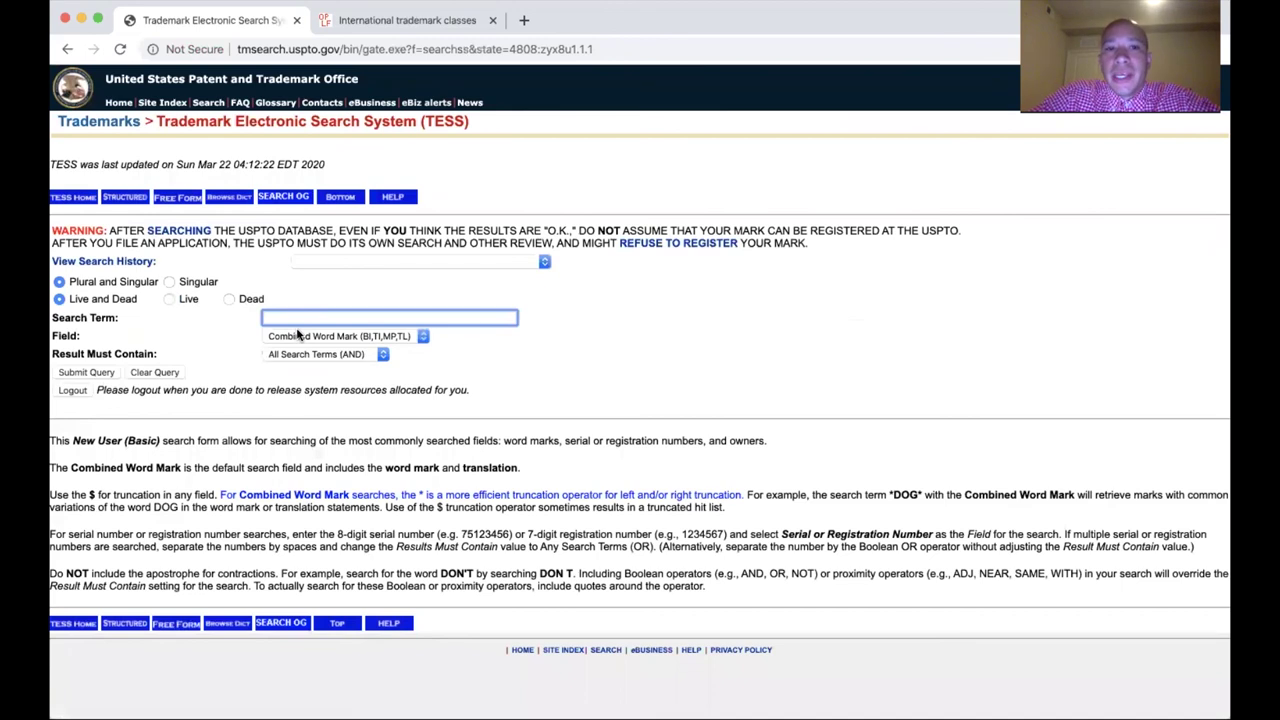
text(green)
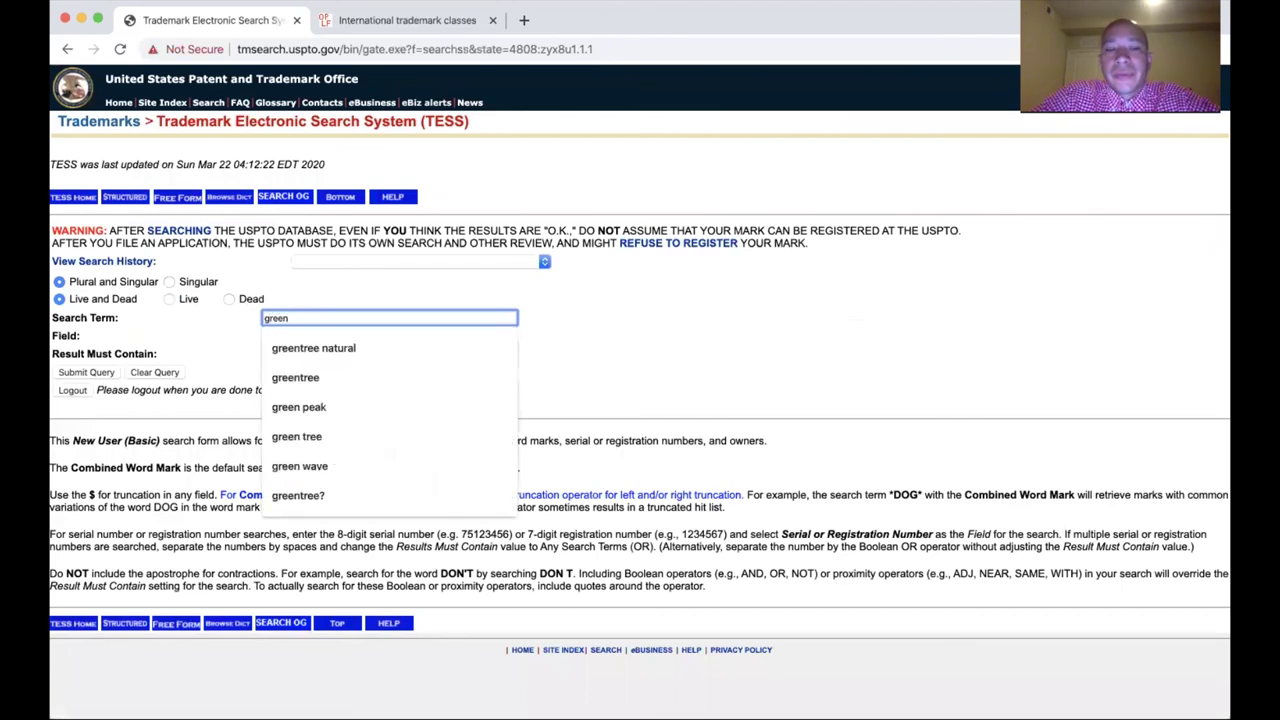
text(?)
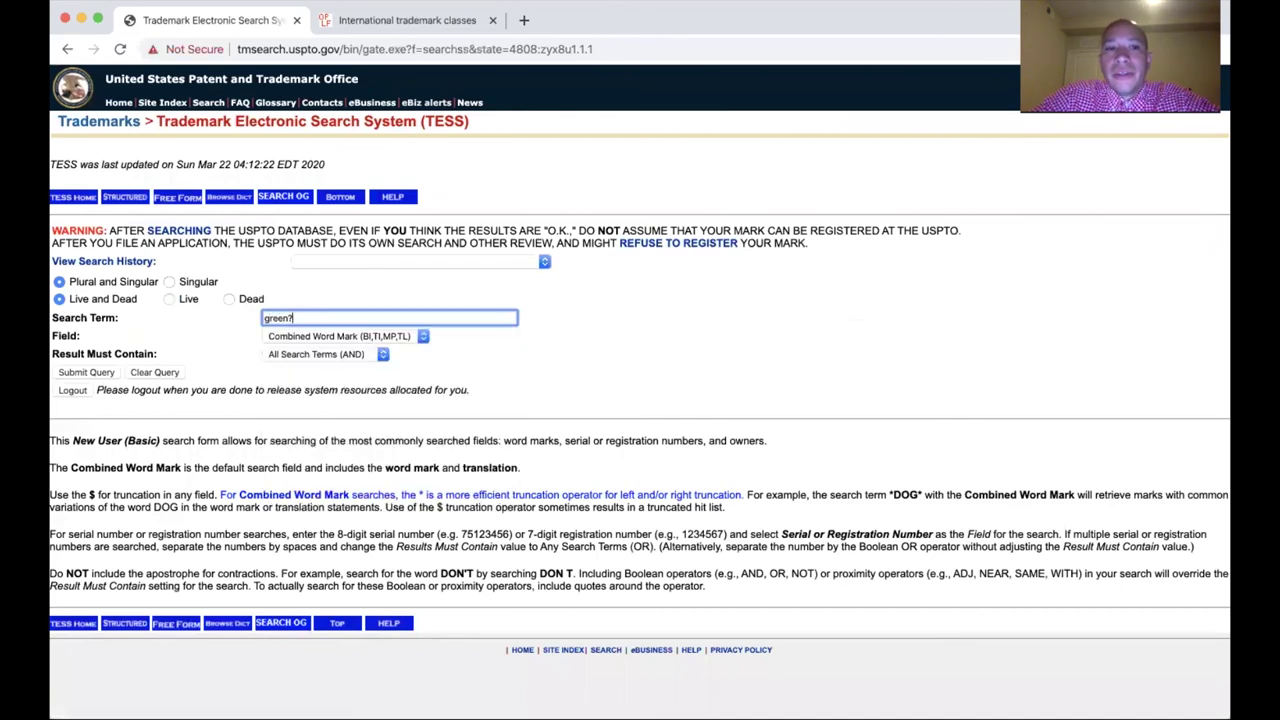
click(108, 372)
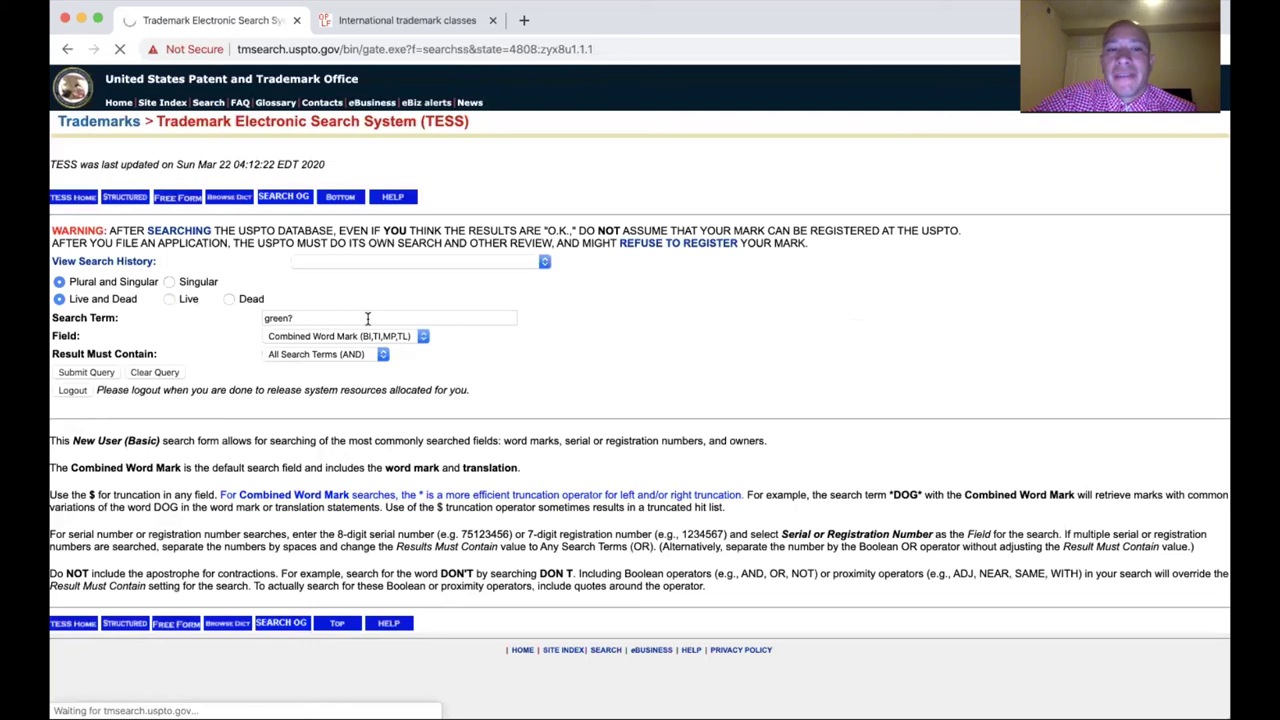
Change the basic search term to "gr$en" to demonstrate truncation inside a word
click(297, 317)
click(138, 203)
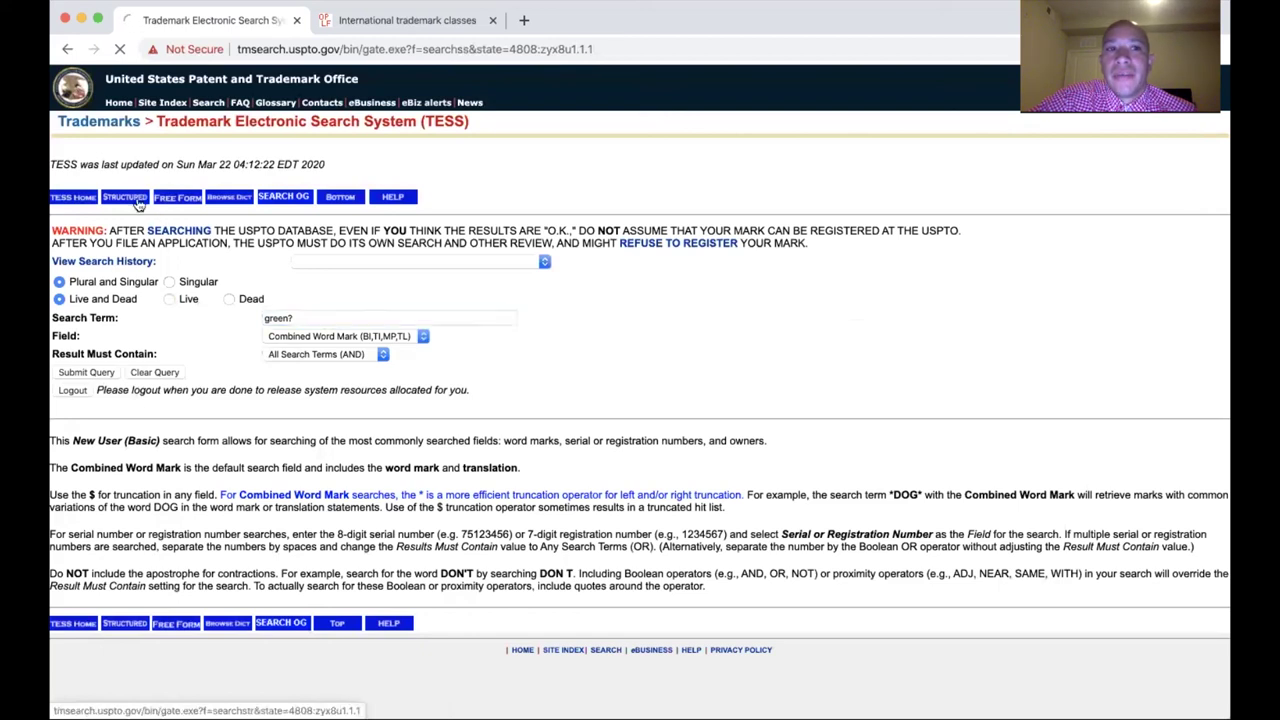
click(312, 316)
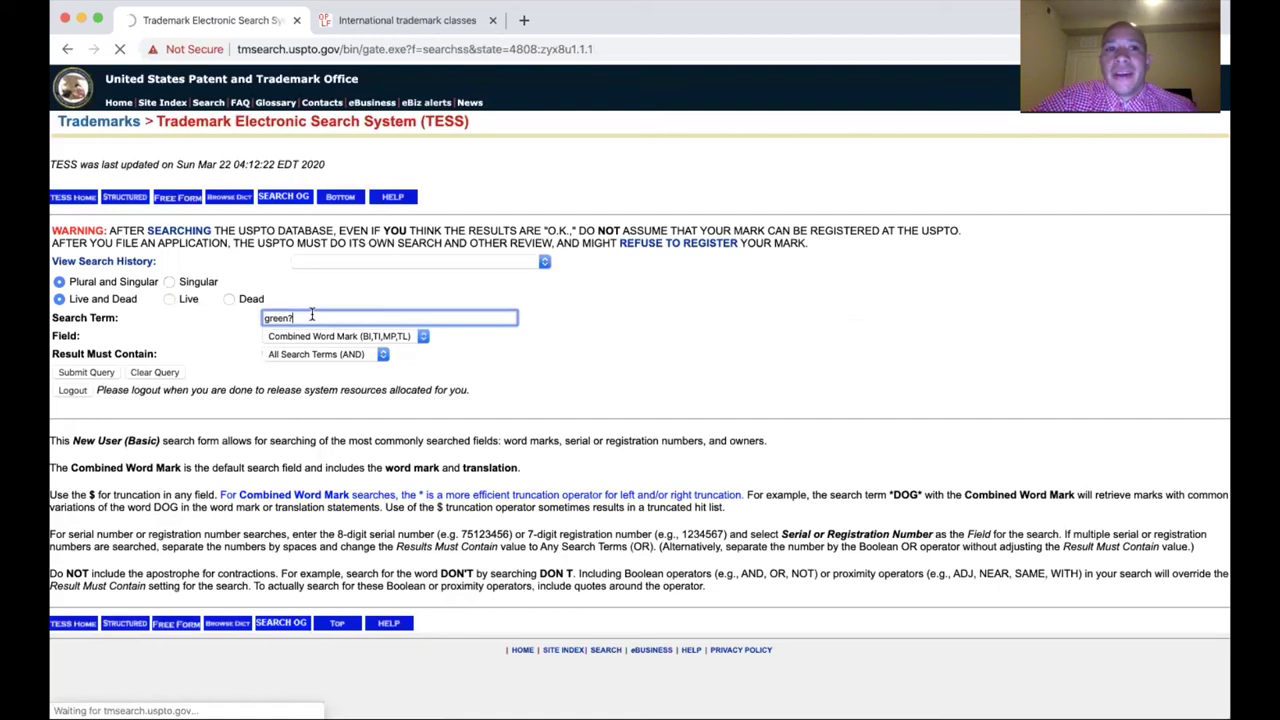
key(BackSpace)
key(BackSpace)
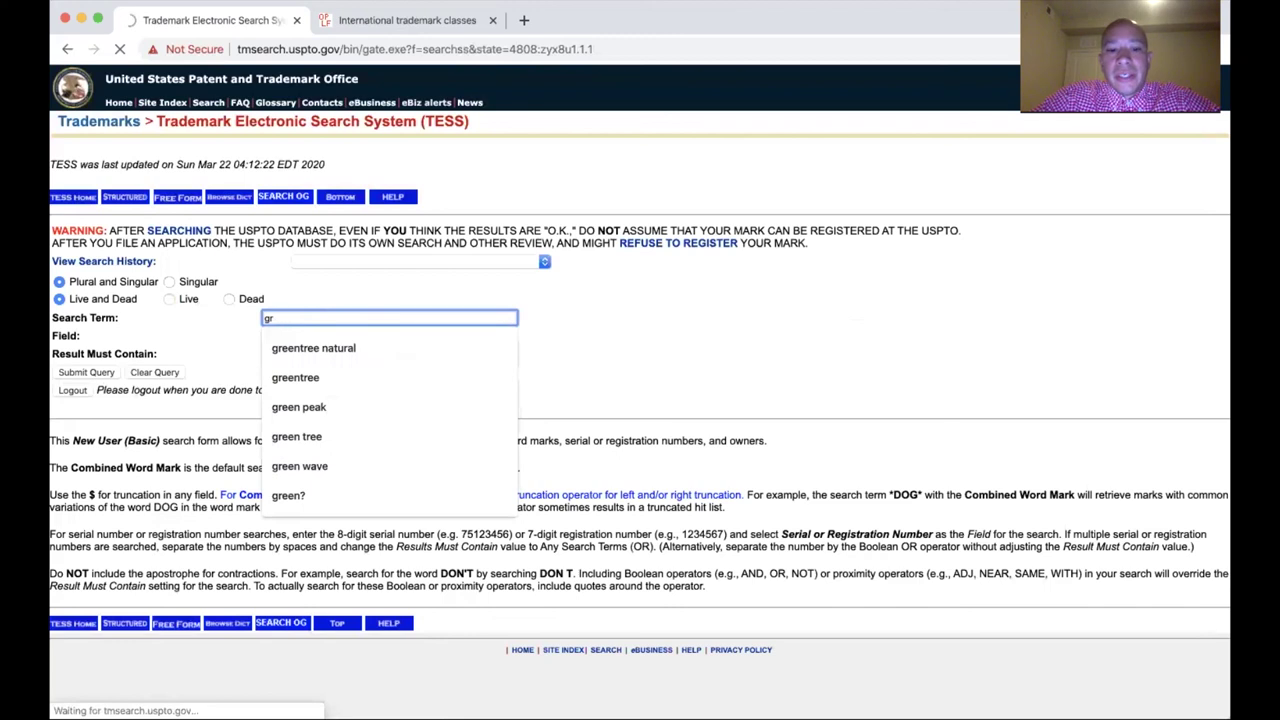
text($)
text(en)
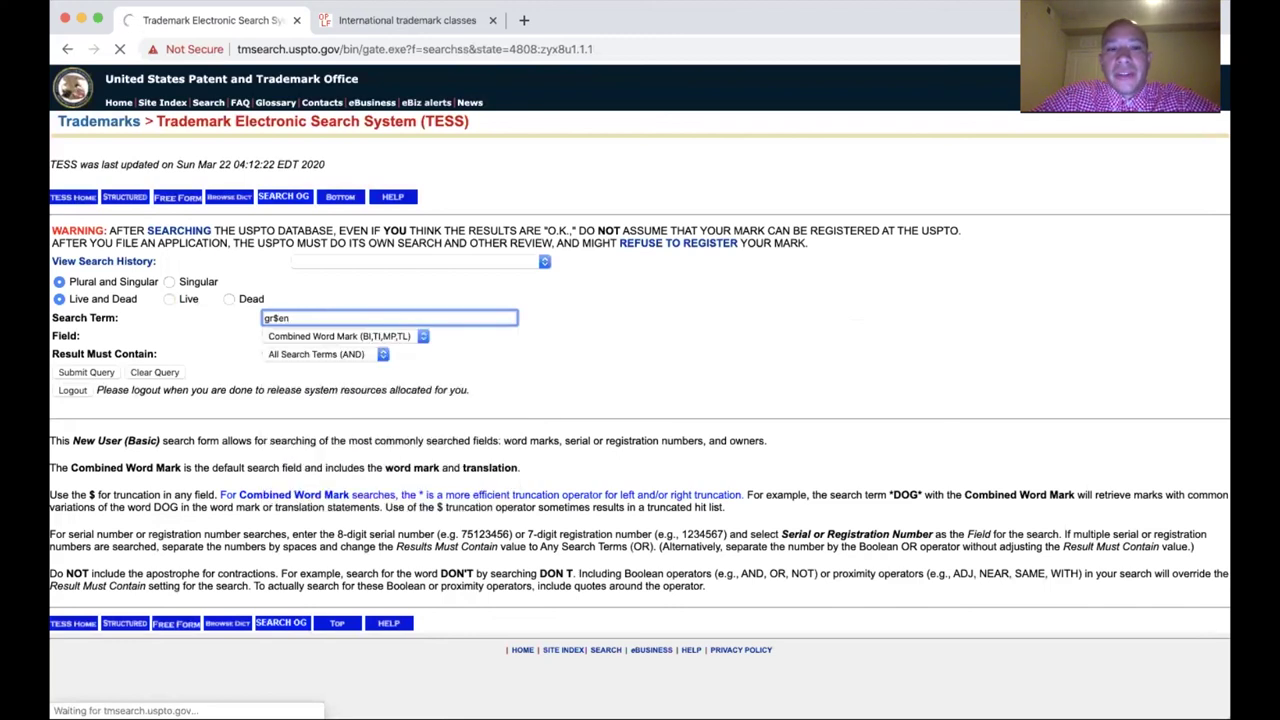
drag(272, 318, 290, 318)
click(278, 318)
Replace the search term with "l$ve" and submit the Combined Word Mark query
double_click(280, 318)
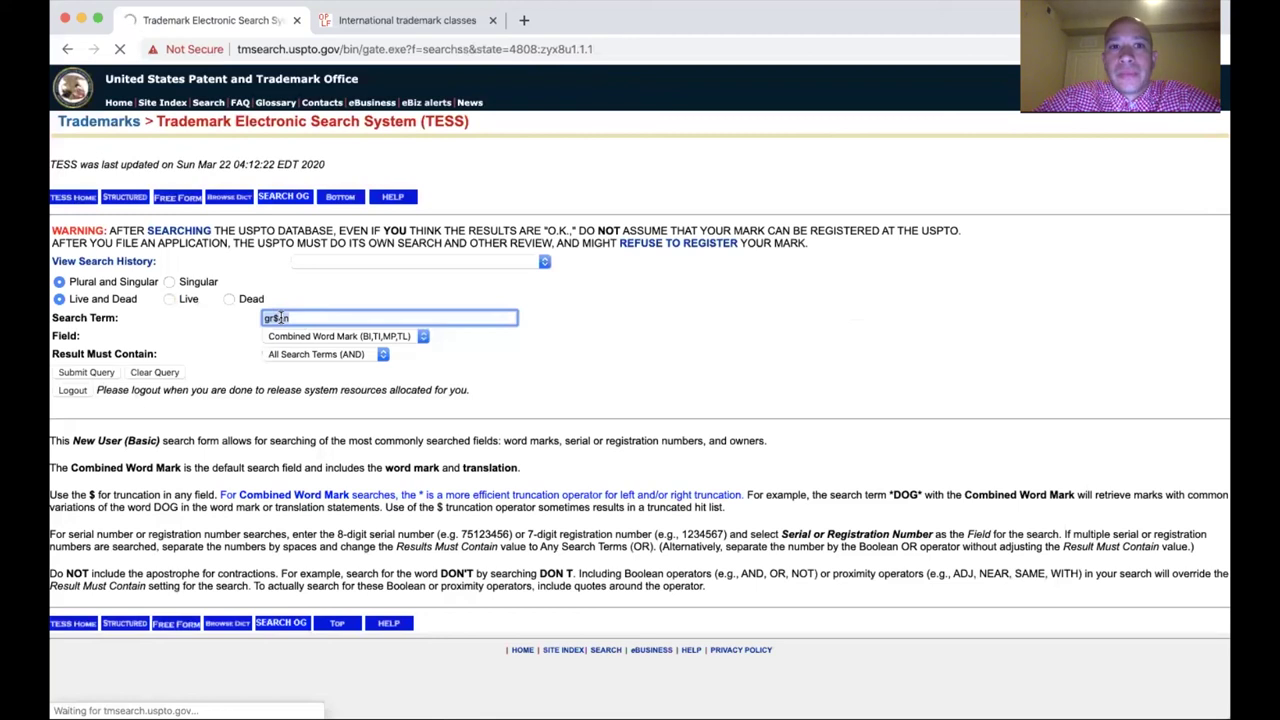
key(BackSpace)
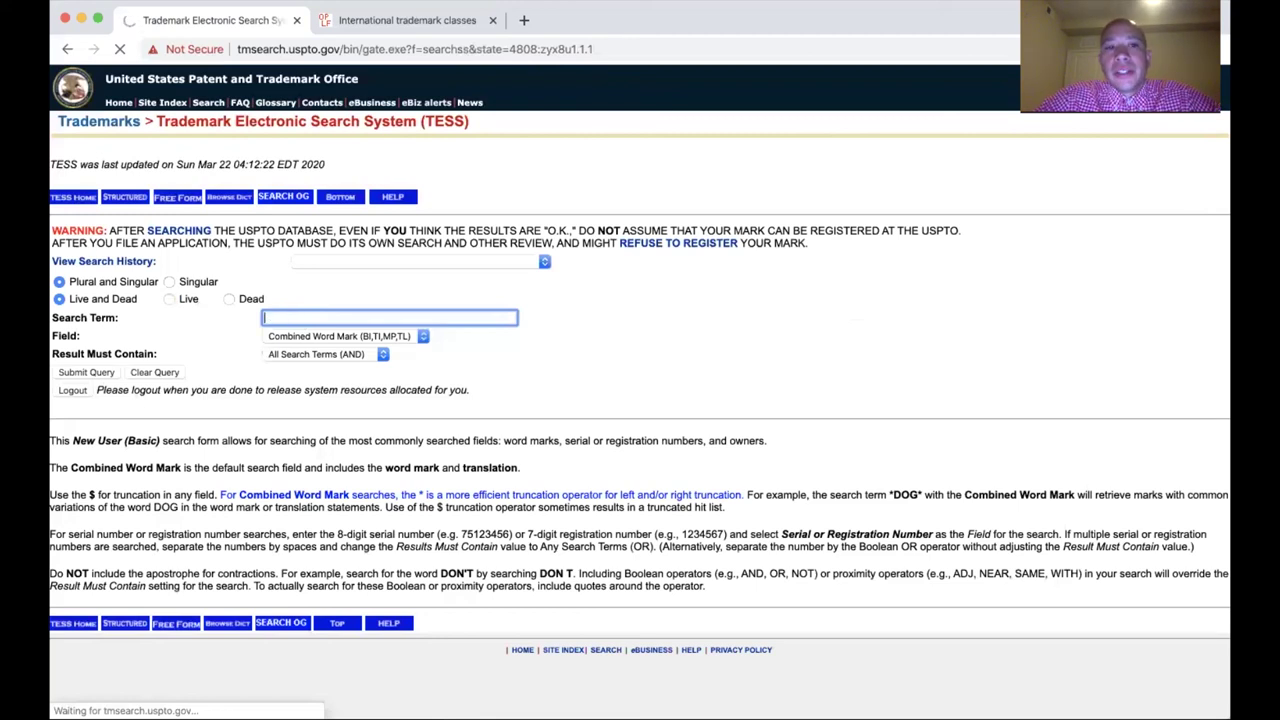
text(live)
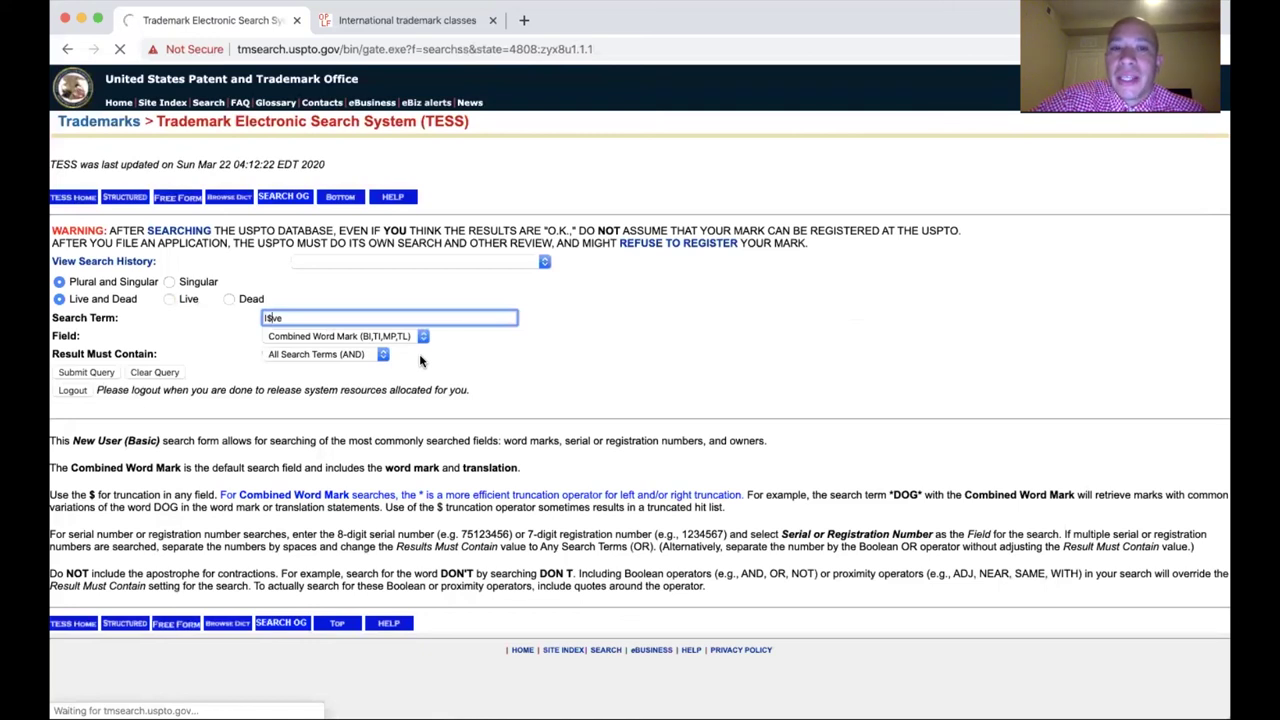
scroll(420, 360, left, 5)
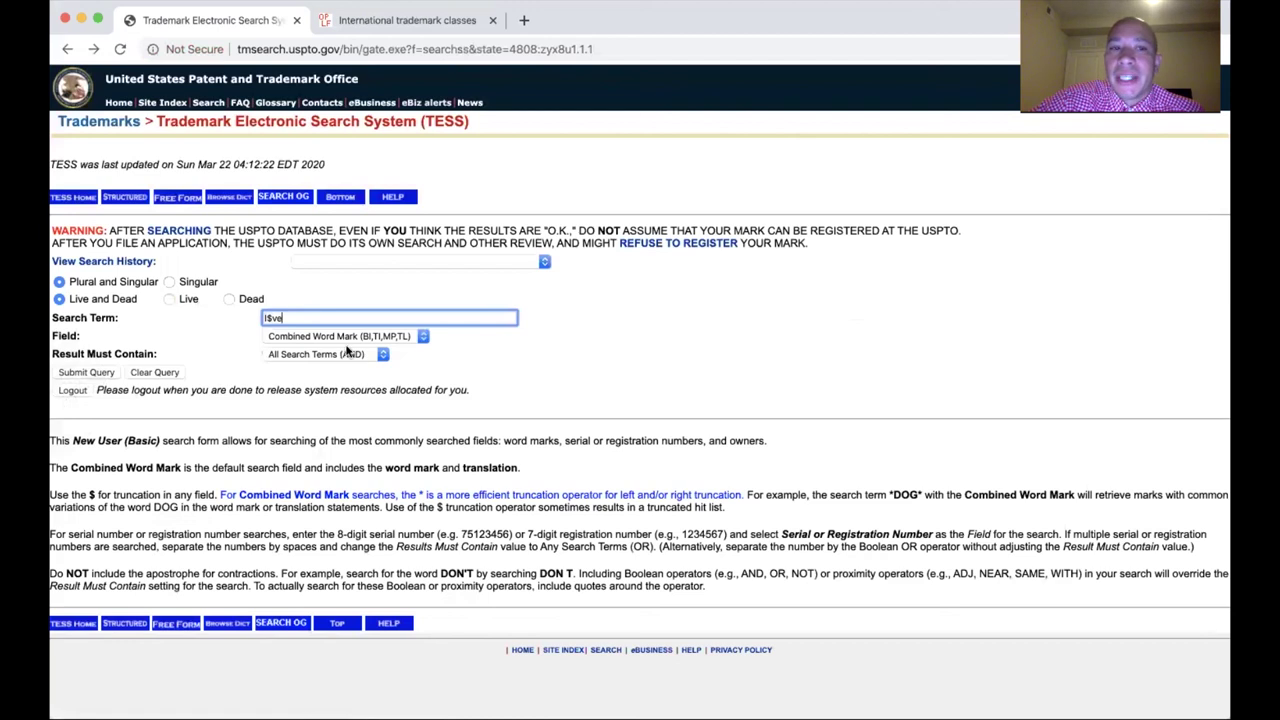
click(90, 372)
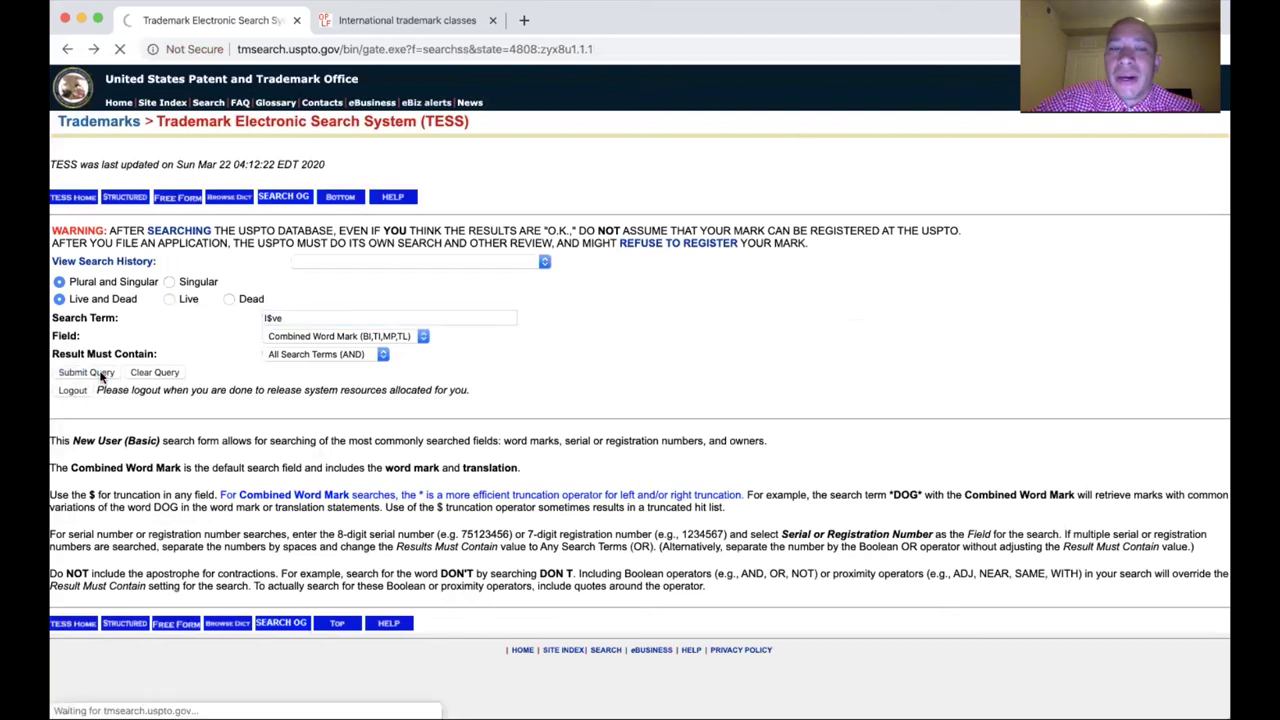